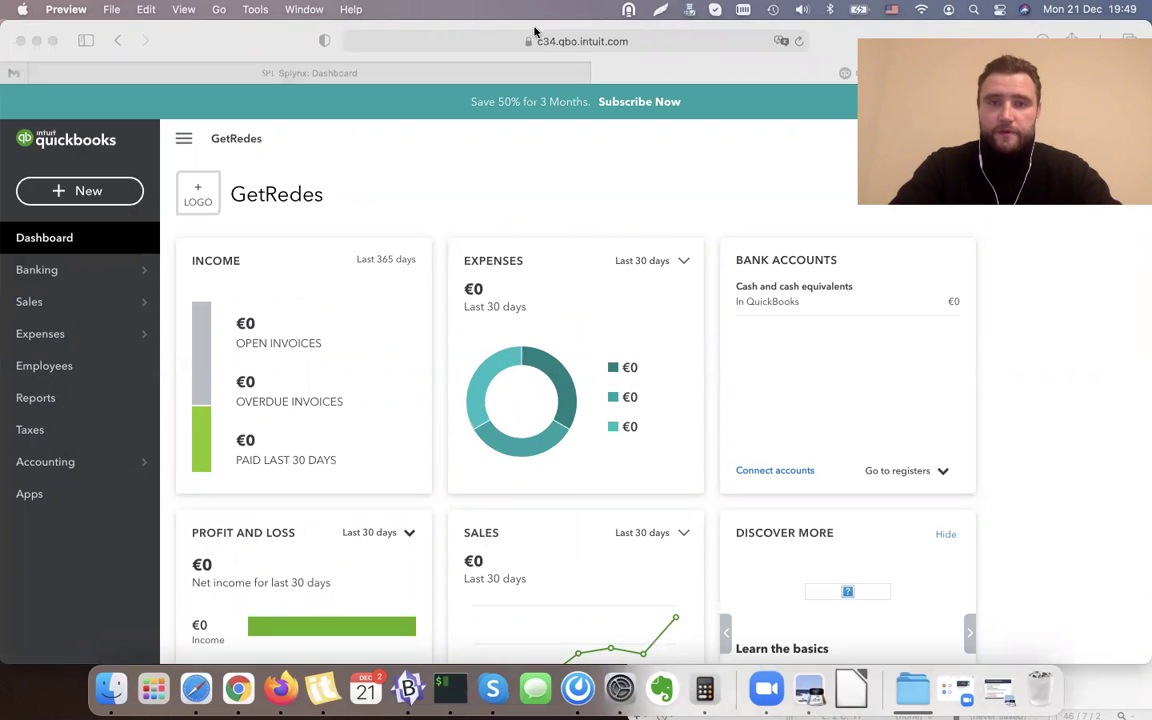
Bring Safari forward and switch from QuickBooks Online to the Splynx: Dashboard tab.
{"action": "left_click", "coordinate": [215, 41]}
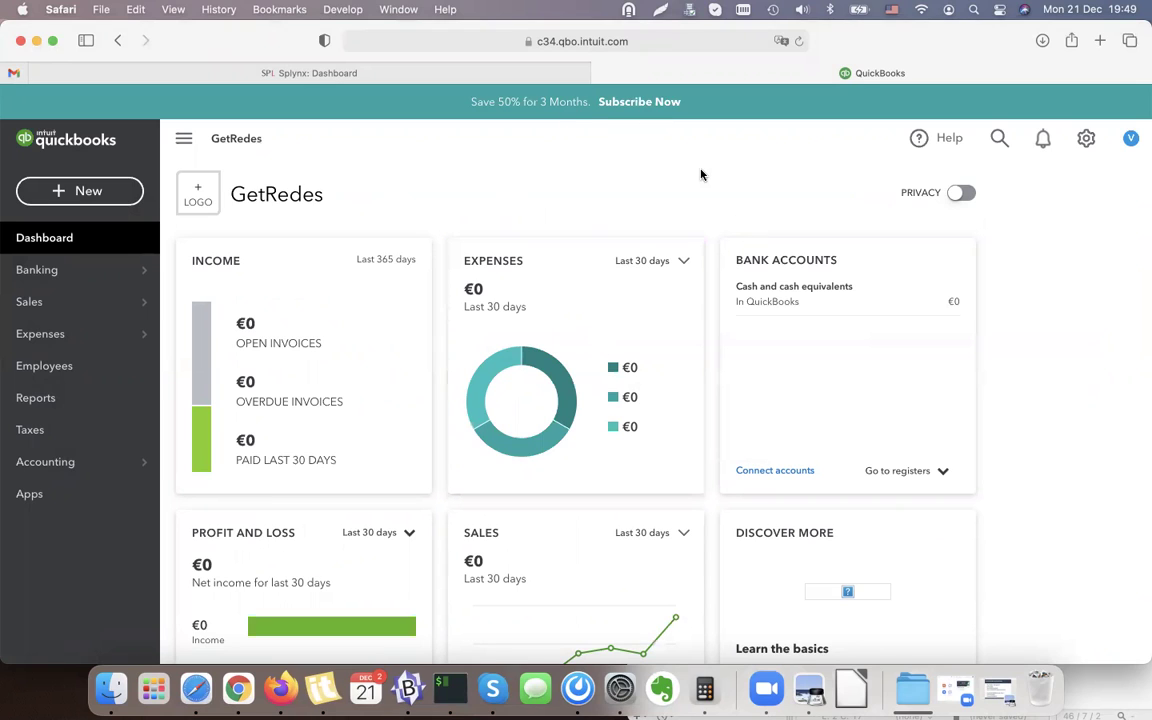
{"action": "left_click", "coordinate": [371, 78]}
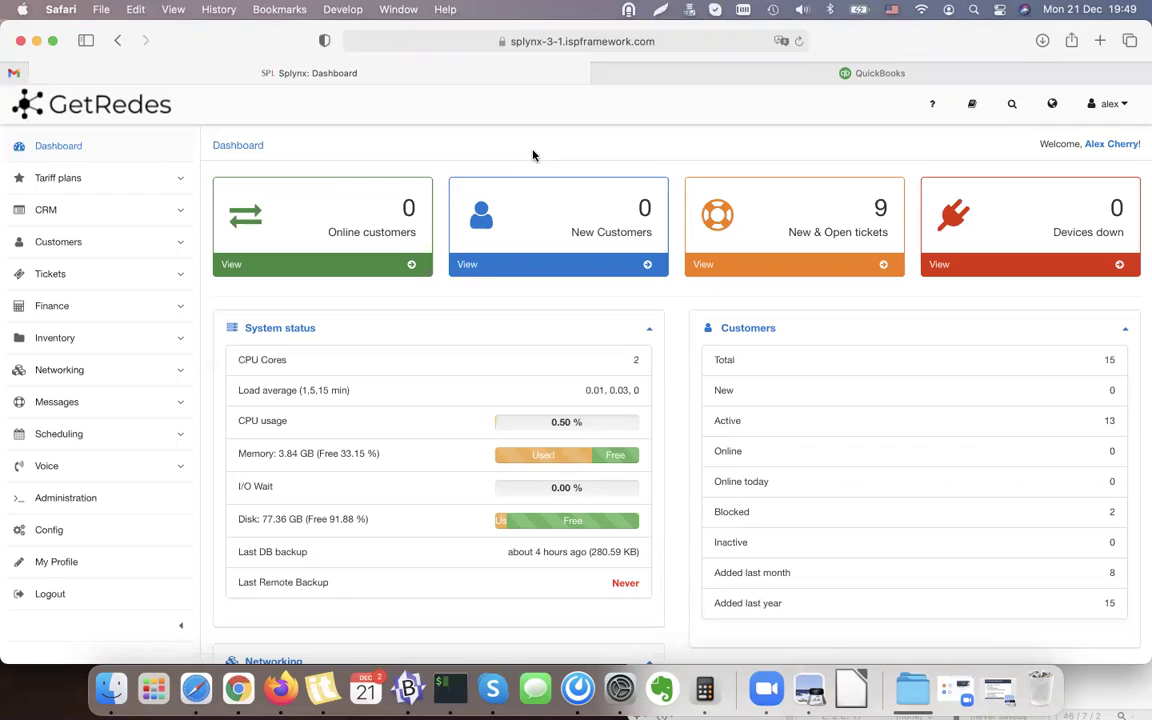
Go to Config > Integrations > Add-ons and clear the add-on search filter.
{"action": "left_click", "coordinate": [122, 534]}
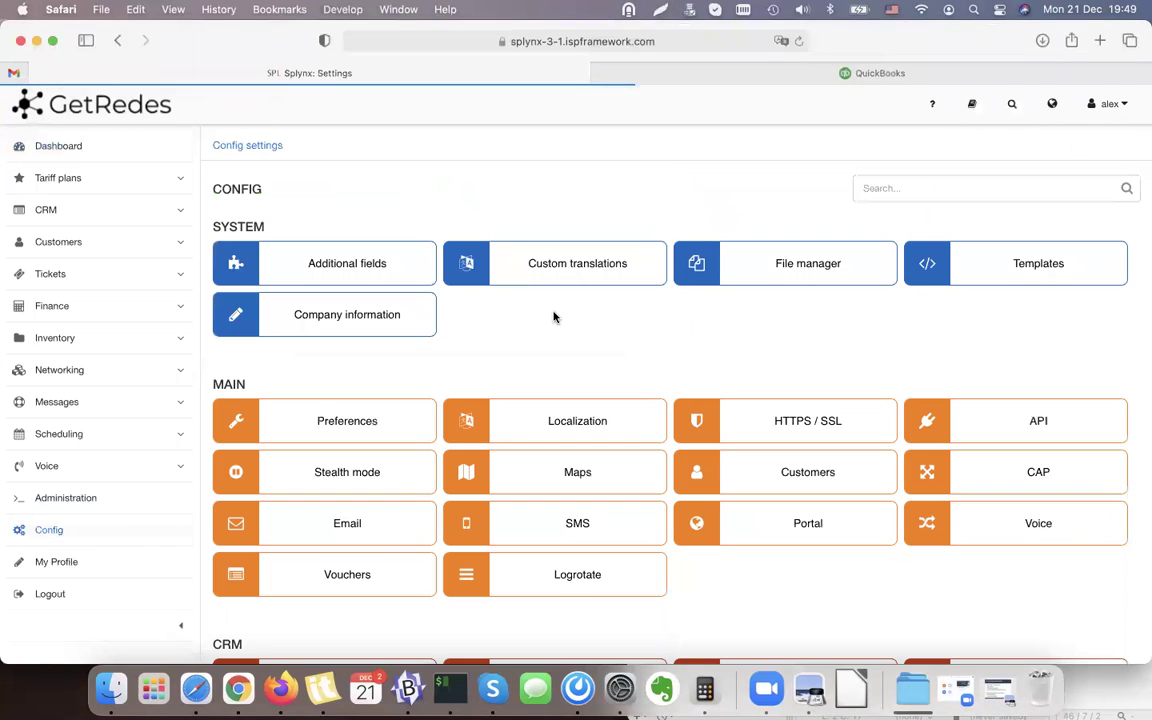
{"action": "scroll", "coordinate": [553, 317], "scroll_direction": "down", "scroll_amount": 15}
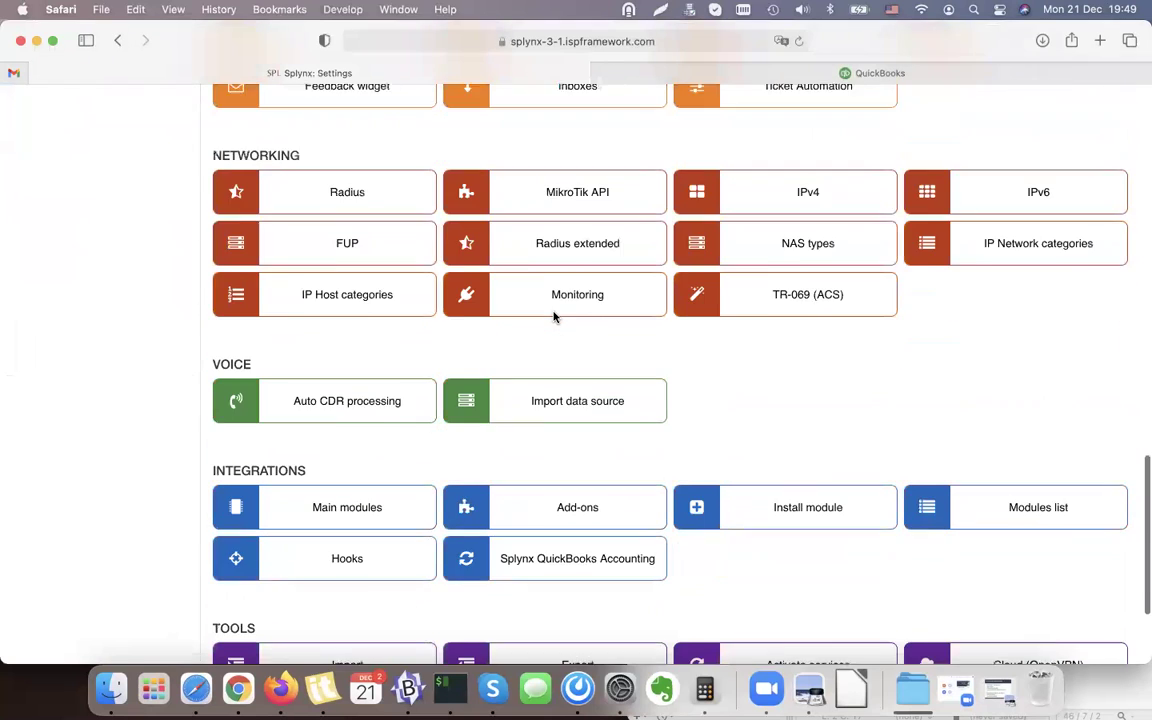
{"action": "scroll", "coordinate": [553, 317], "scroll_direction": "down", "scroll_amount": 3}
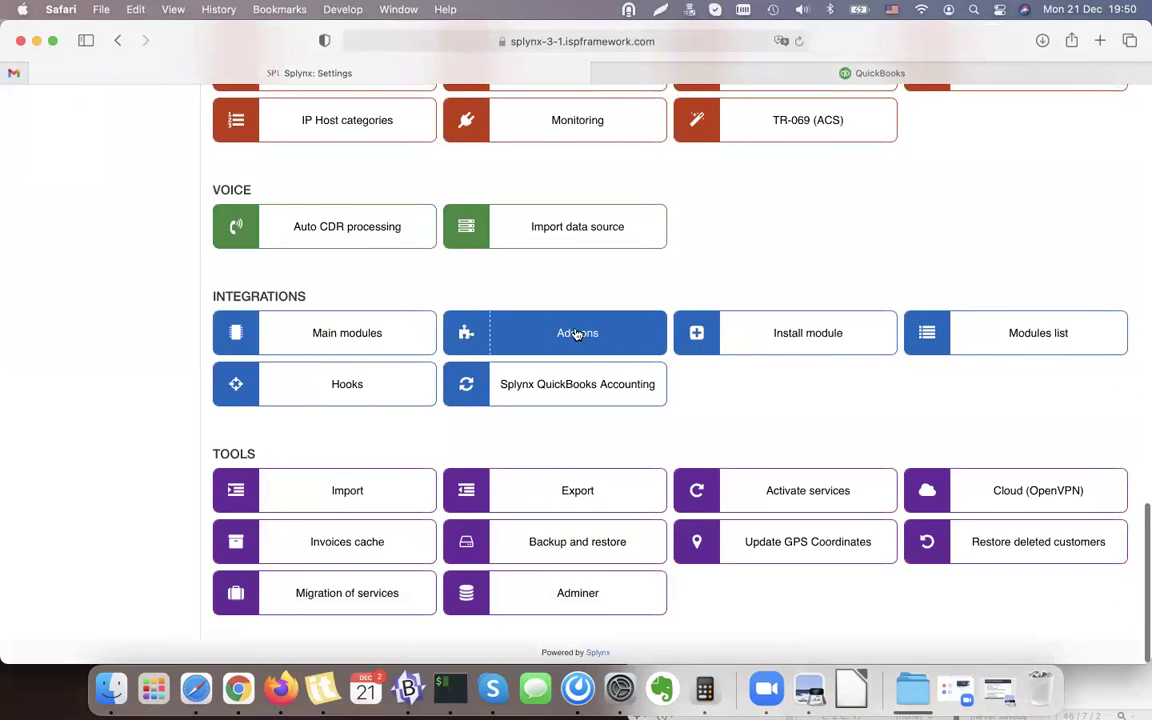
{"action": "left_click", "coordinate": [597, 335]}
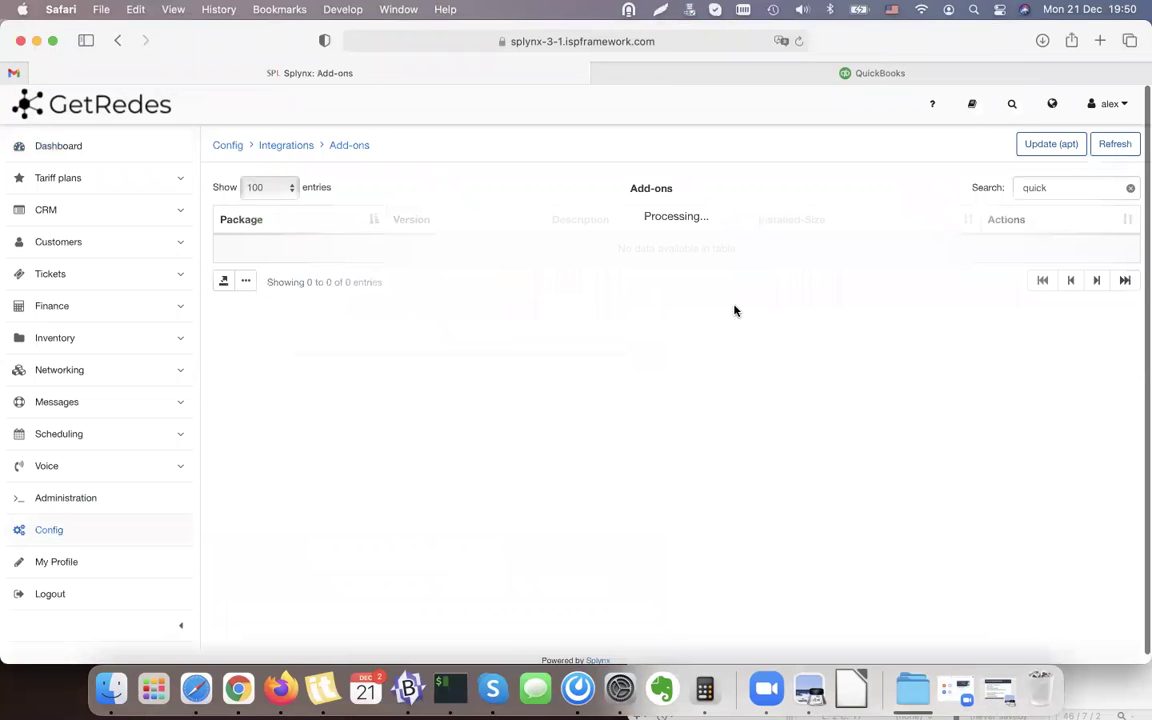
{"action": "left_click", "coordinate": [1130, 188]}
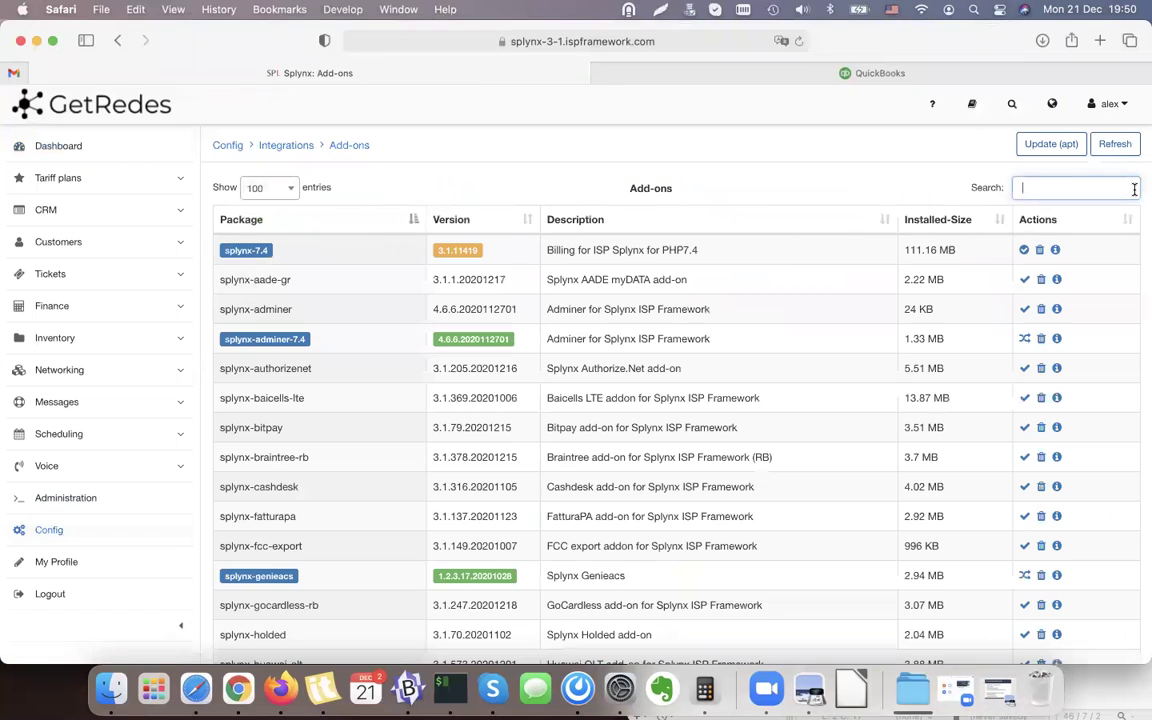
{"action": "scroll", "coordinate": [674, 277], "scroll_direction": "down", "scroll_amount": 10}
{"action": "scroll", "coordinate": [674, 277], "scroll_direction": "up", "scroll_amount": 10}
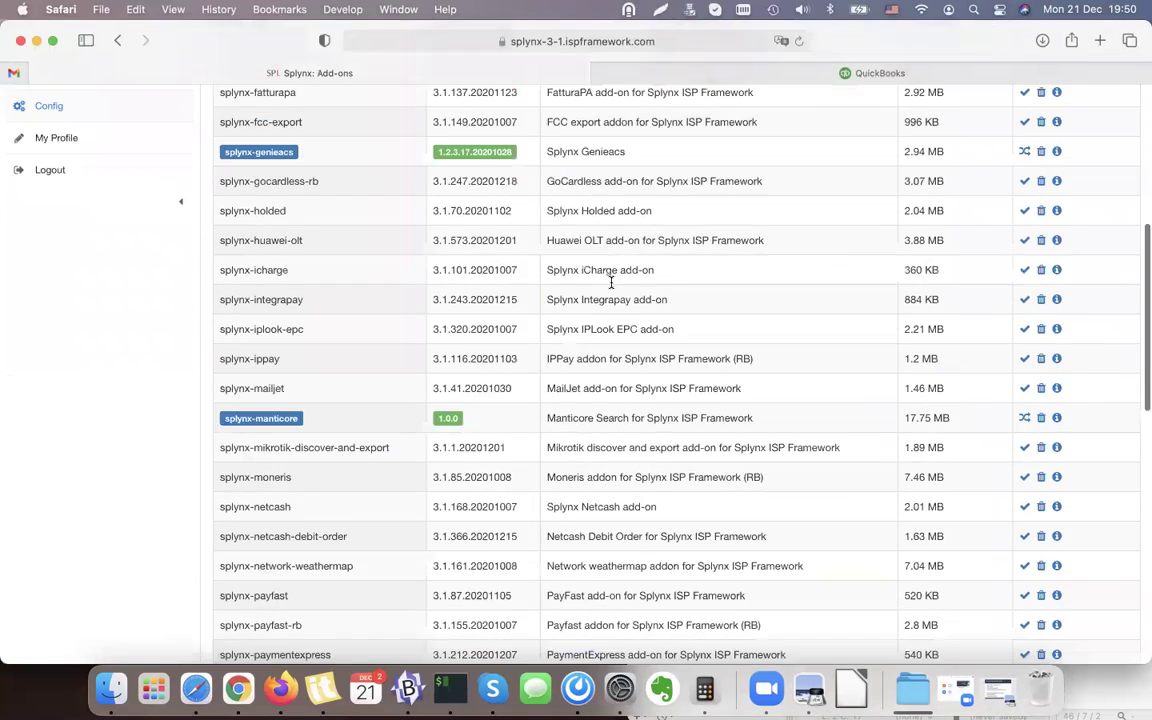
Filter the add-ons for 'quick' and request installation of splynx-quickbooks.
{"action": "left_click", "coordinate": [1040, 190]}
{"action": "type", "text": "ad"}
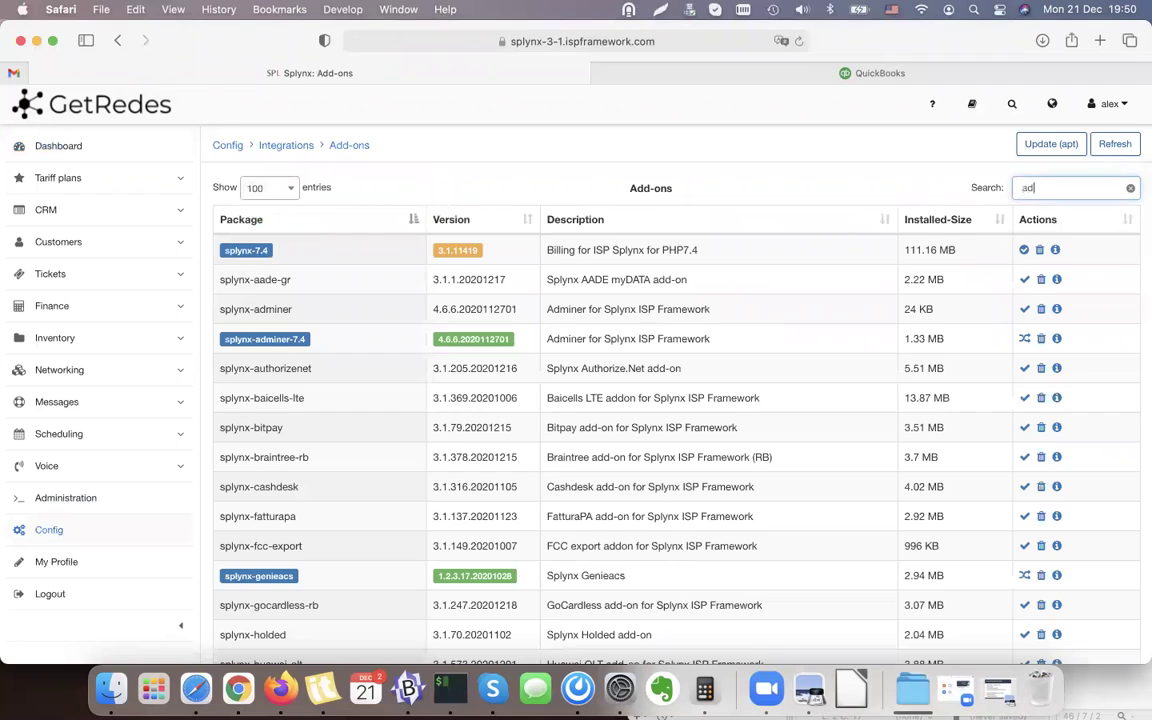
{"action": "type", "text": "quick"}
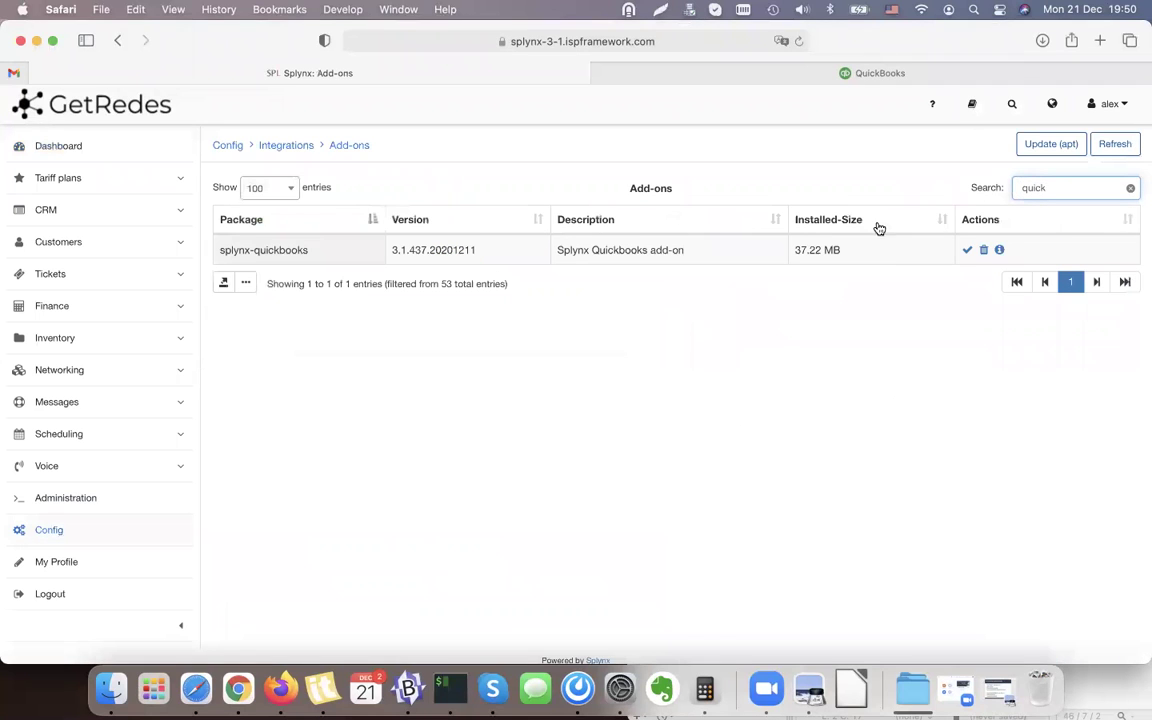
{"action": "left_click", "coordinate": [967, 250]}
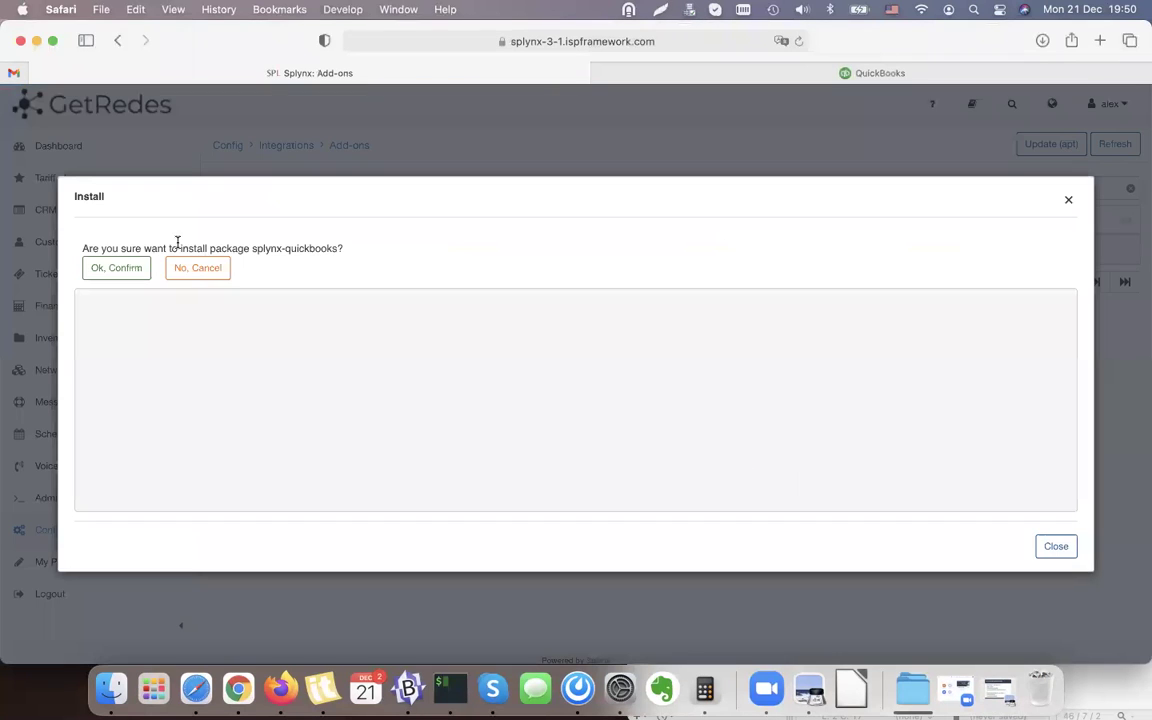
Confirm the install, let splynx-quickbooks finish as version 3.1.437.20201211, and clear the search.
{"action": "left_click", "coordinate": [124, 270]}
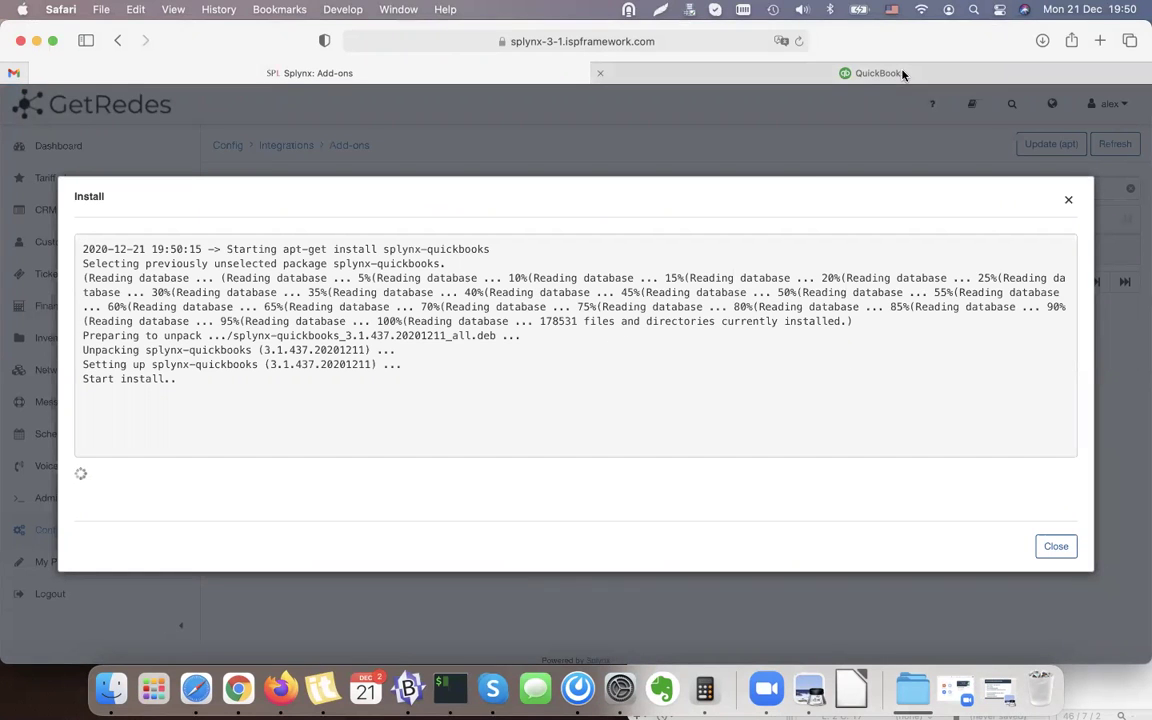
{"action": "mouse_move", "coordinate": [903, 74]}
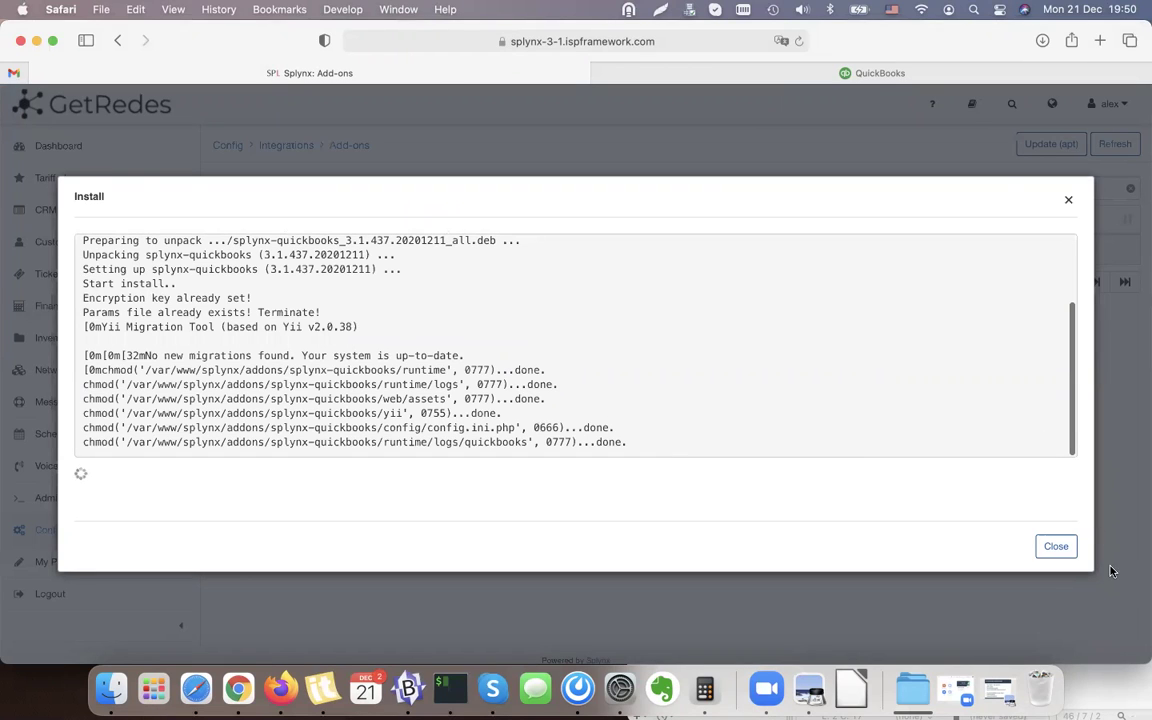
{"action": "left_click", "coordinate": [885, 75]}
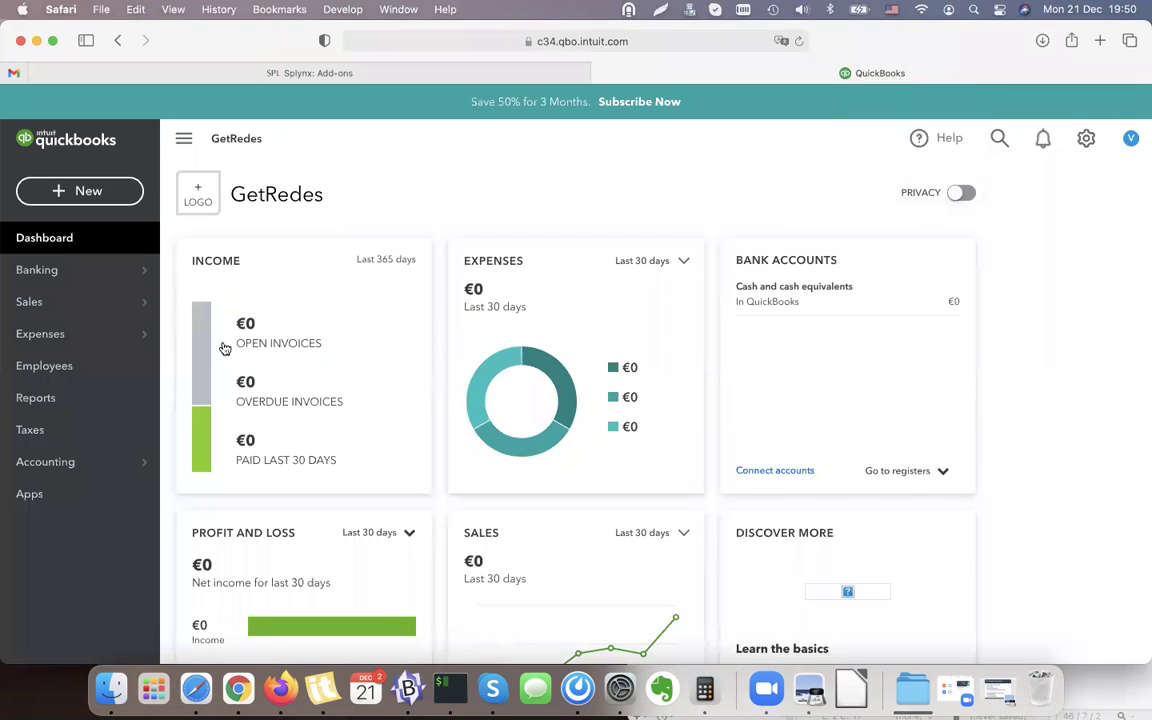
{"action": "scroll", "coordinate": [300, 455], "scroll_direction": "down", "scroll_amount": 5}
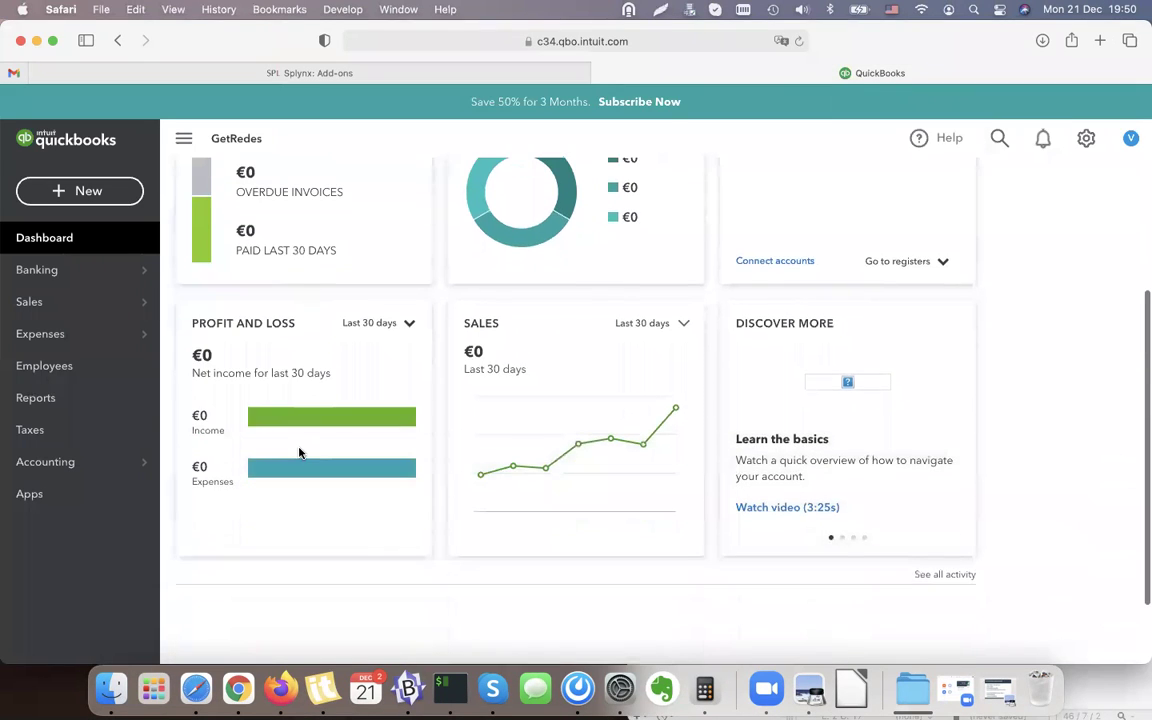
{"action": "scroll", "coordinate": [300, 452], "scroll_direction": "up", "scroll_amount": 5}
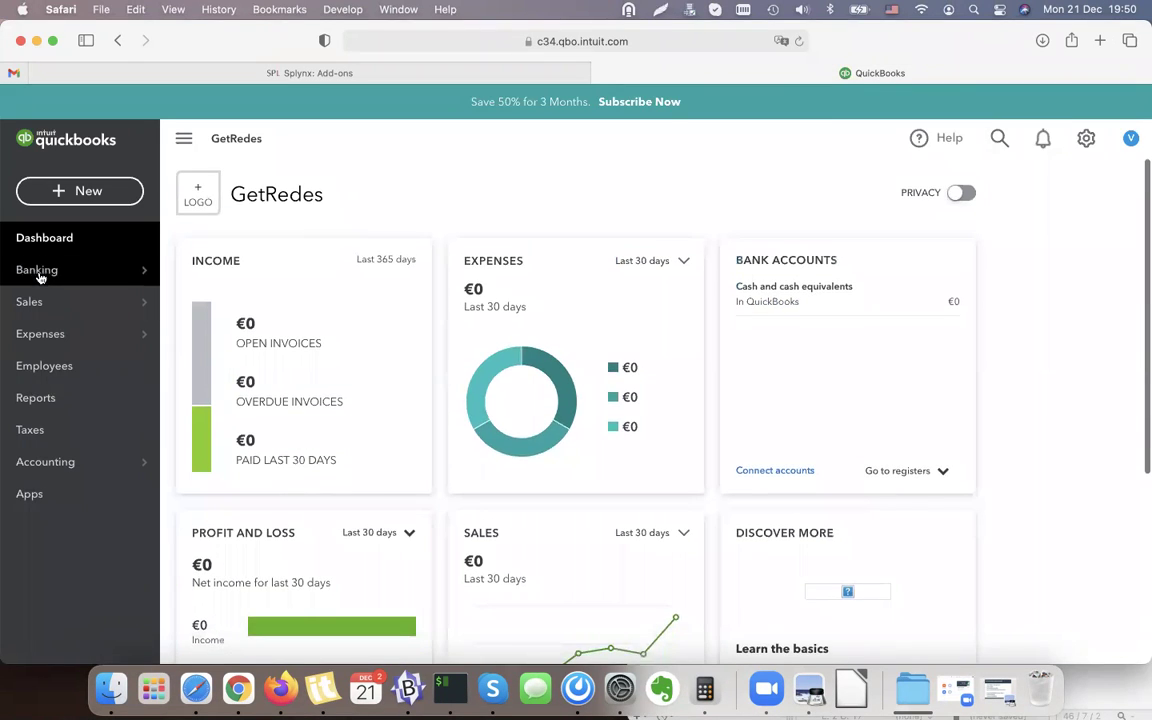
{"action": "left_click", "coordinate": [370, 73]}
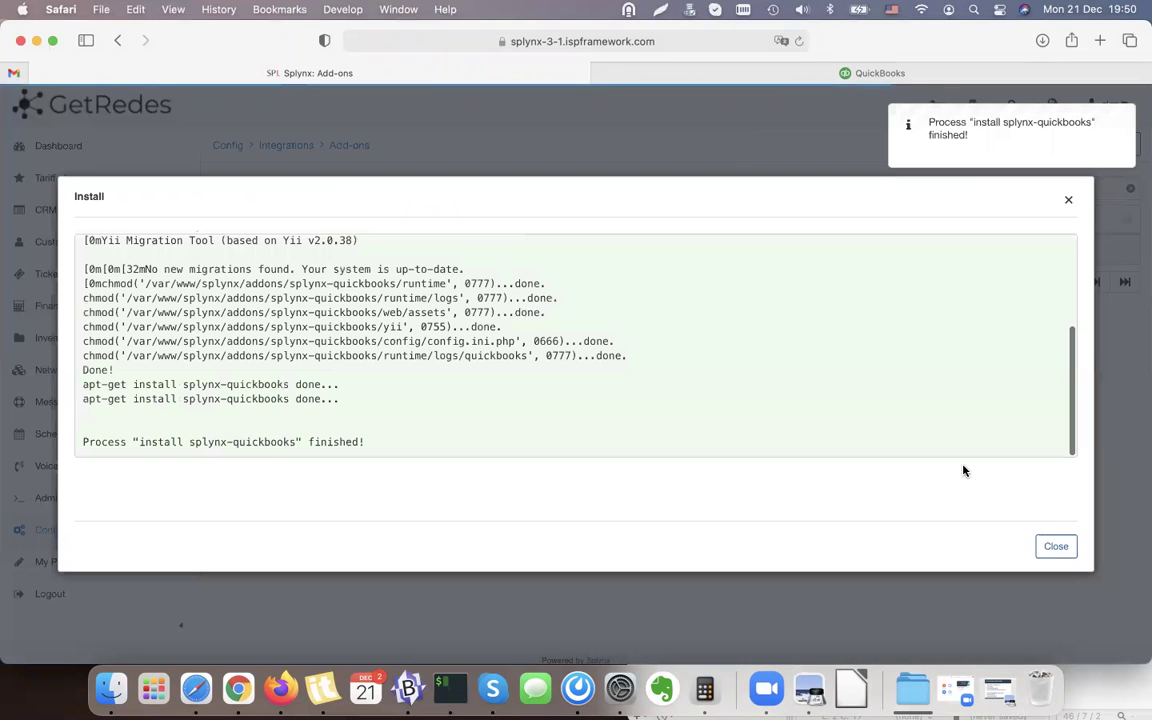
{"action": "left_click", "coordinate": [1057, 547]}
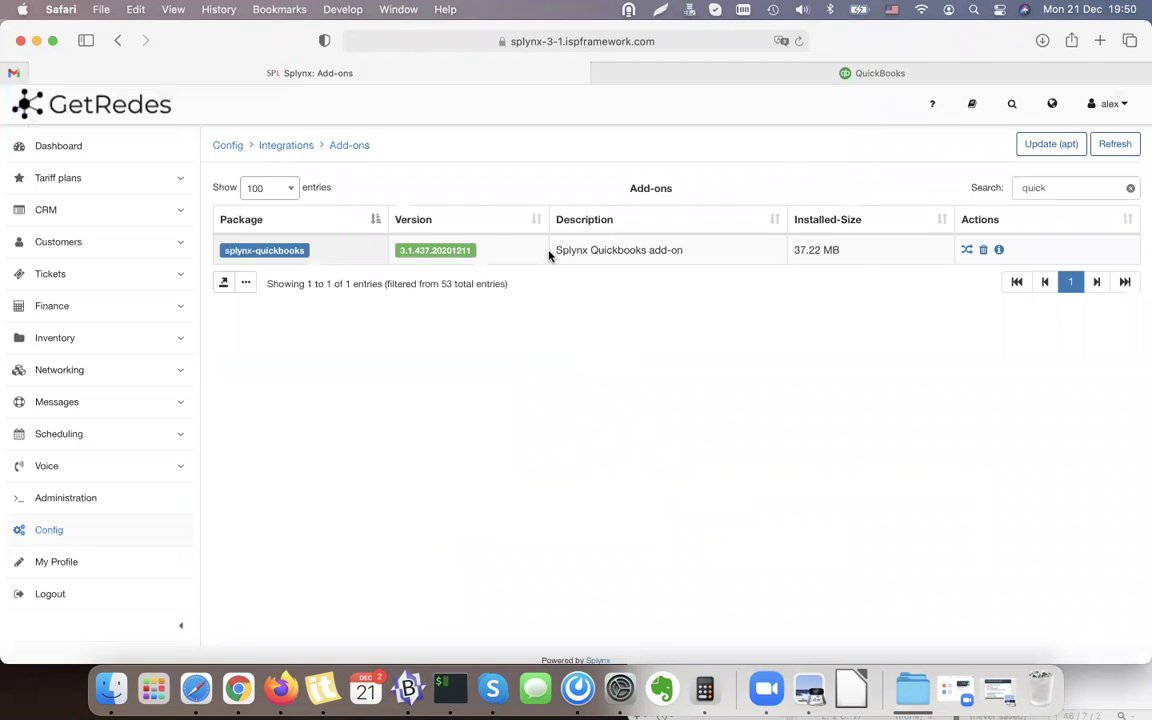
{"action": "left_click", "coordinate": [1130, 189]}
From Integrations > Modules list, edit splynx_quickbooks_accounting to view its API domain, key and secret.
{"action": "left_click", "coordinate": [289, 148]}
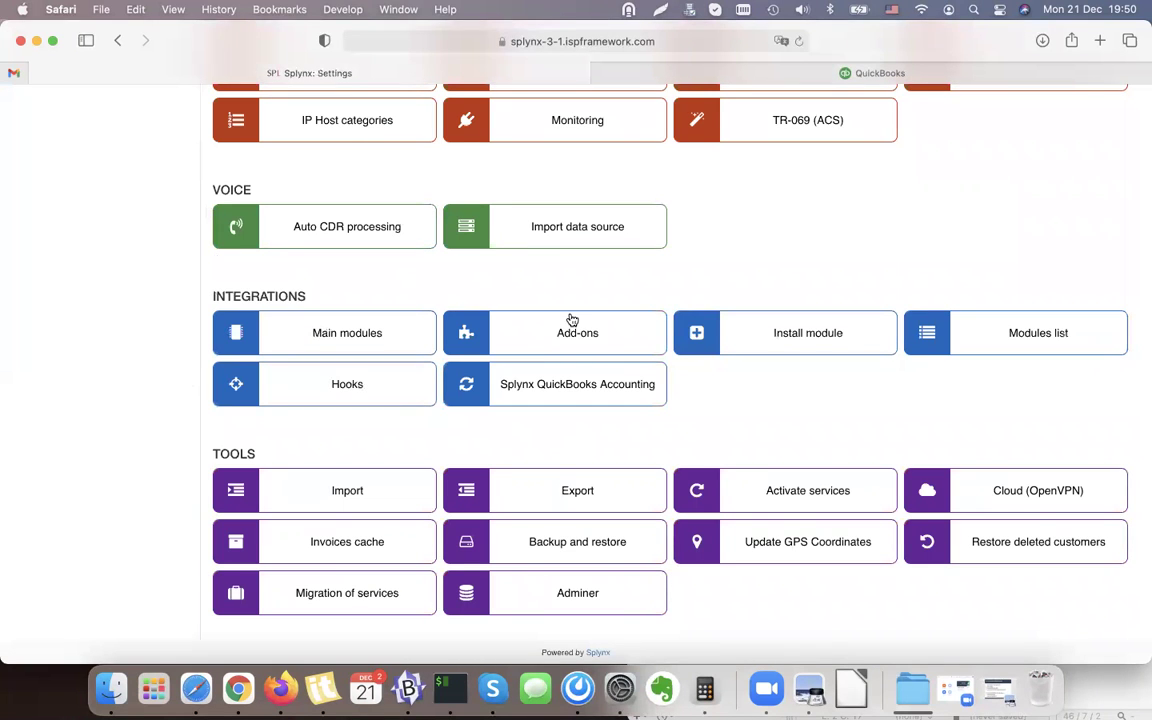
{"action": "left_click", "coordinate": [1000, 343]}
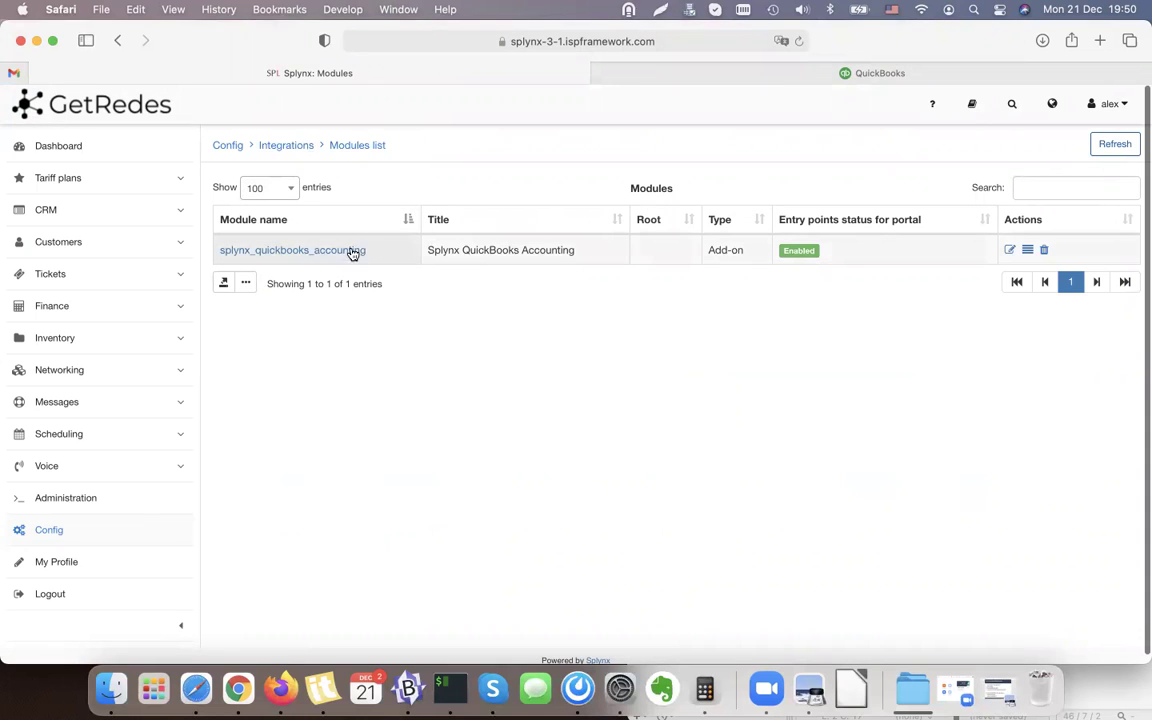
{"action": "left_click", "coordinate": [1008, 251]}
{"action": "scroll", "coordinate": [433, 374], "scroll_direction": "down", "scroll_amount": 4}
{"action": "scroll", "coordinate": [433, 374], "scroll_direction": "up", "scroll_amount": 4}
{"action": "scroll", "coordinate": [433, 374], "scroll_direction": "down", "scroll_amount": 3}
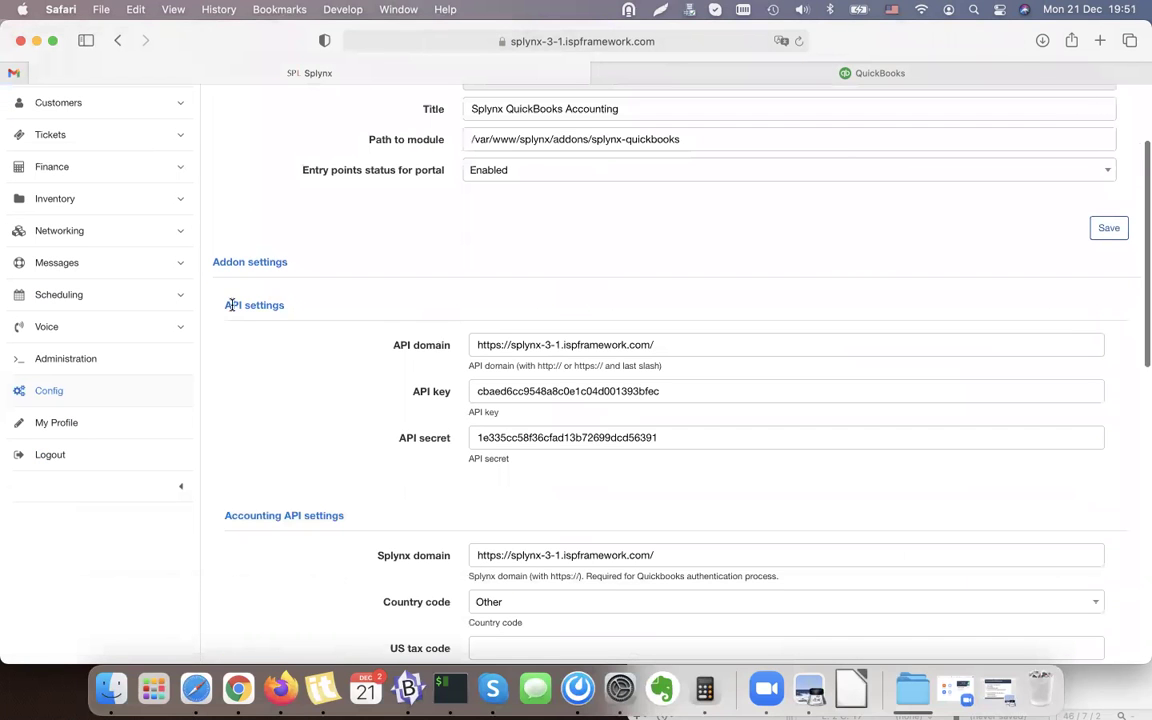
{"action": "left_click", "coordinate": [662, 345]}
{"action": "left_click_drag", "start_coordinate": [464, 344], "coordinate": [751, 347]}
{"action": "left_click", "coordinate": [423, 343]}
{"action": "left_click", "coordinate": [663, 342]}
{"action": "left_click", "coordinate": [500, 344]}
{"action": "left_click", "coordinate": [502, 353]}
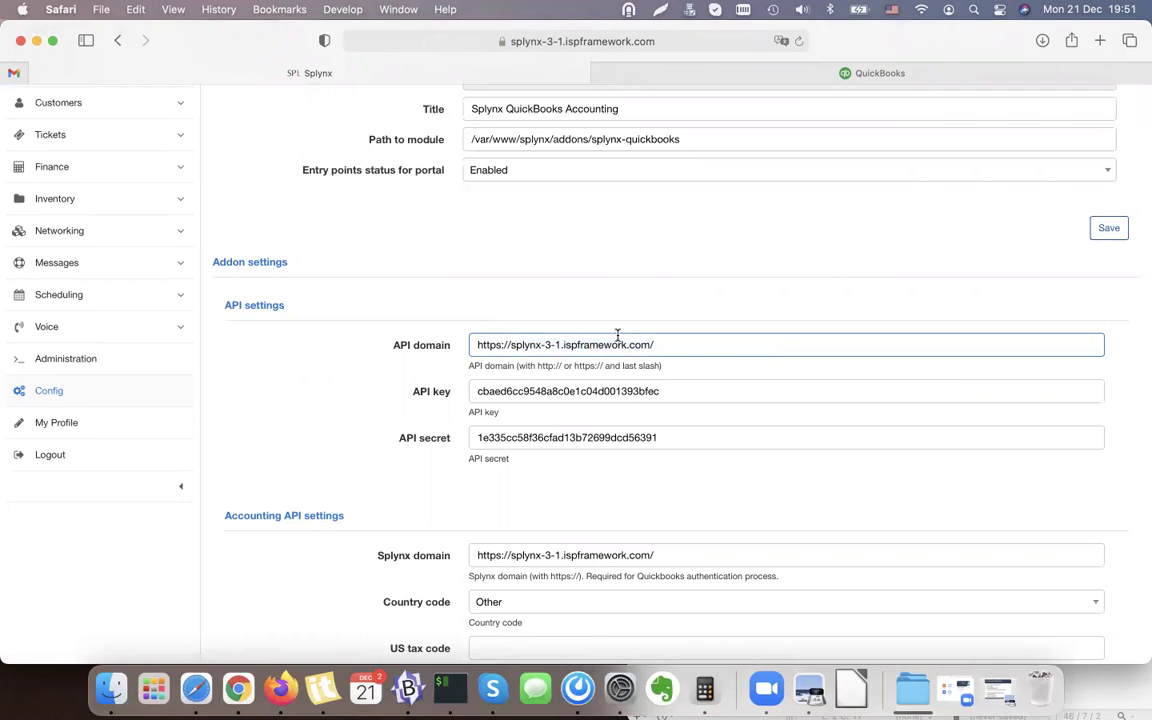
{"action": "scroll", "coordinate": [617, 335], "scroll_direction": "down", "scroll_amount": 3}
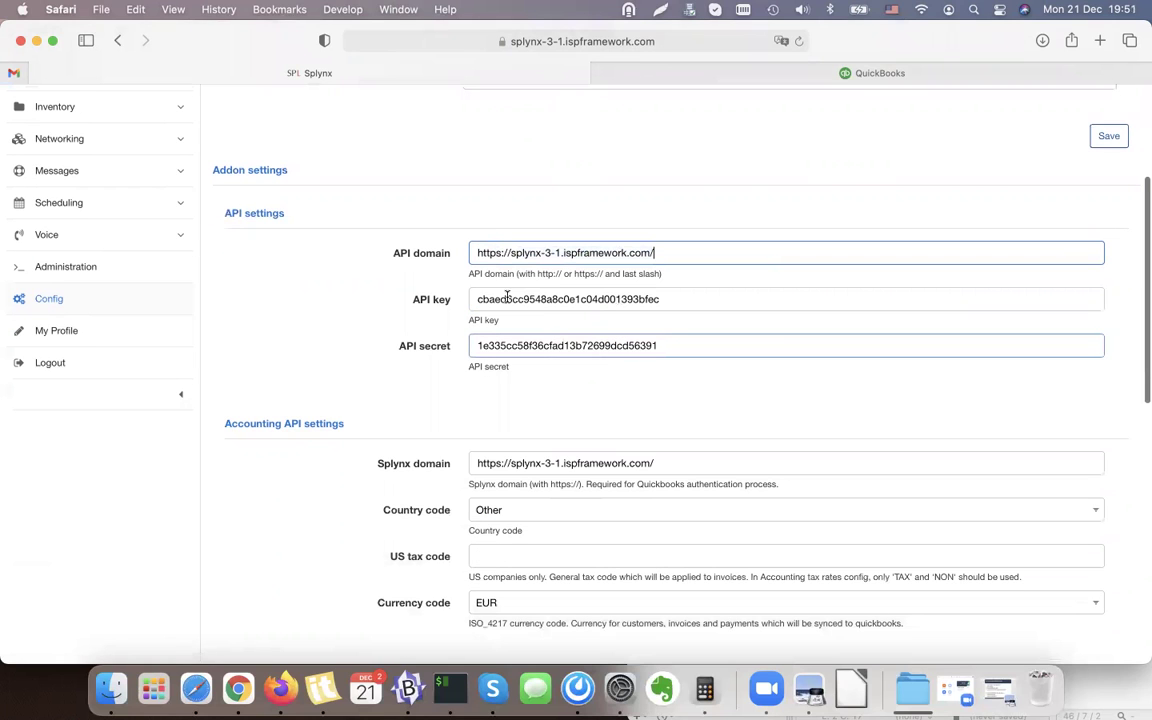
{"action": "left_click_drag", "start_coordinate": [413, 299], "coordinate": [451, 299]}
{"action": "left_click", "coordinate": [445, 350]}
{"action": "scroll", "coordinate": [443, 349], "scroll_direction": "down", "scroll_amount": 4}
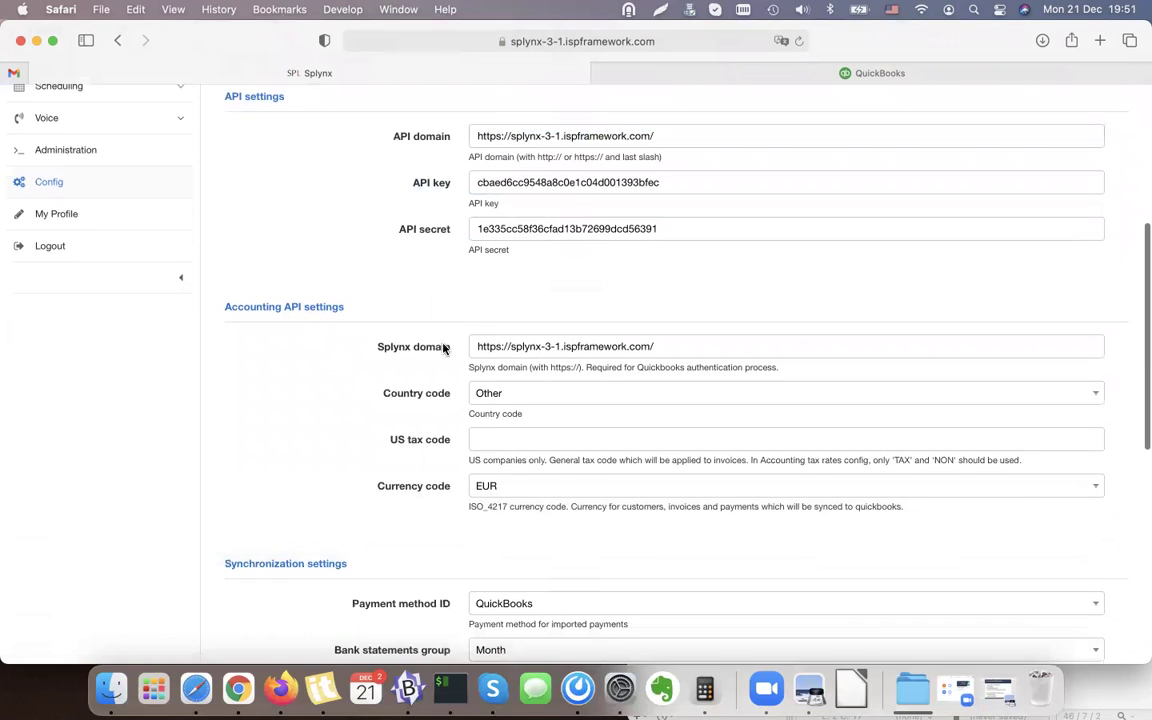
{"action": "scroll", "coordinate": [420, 340], "scroll_direction": "down", "scroll_amount": 3}
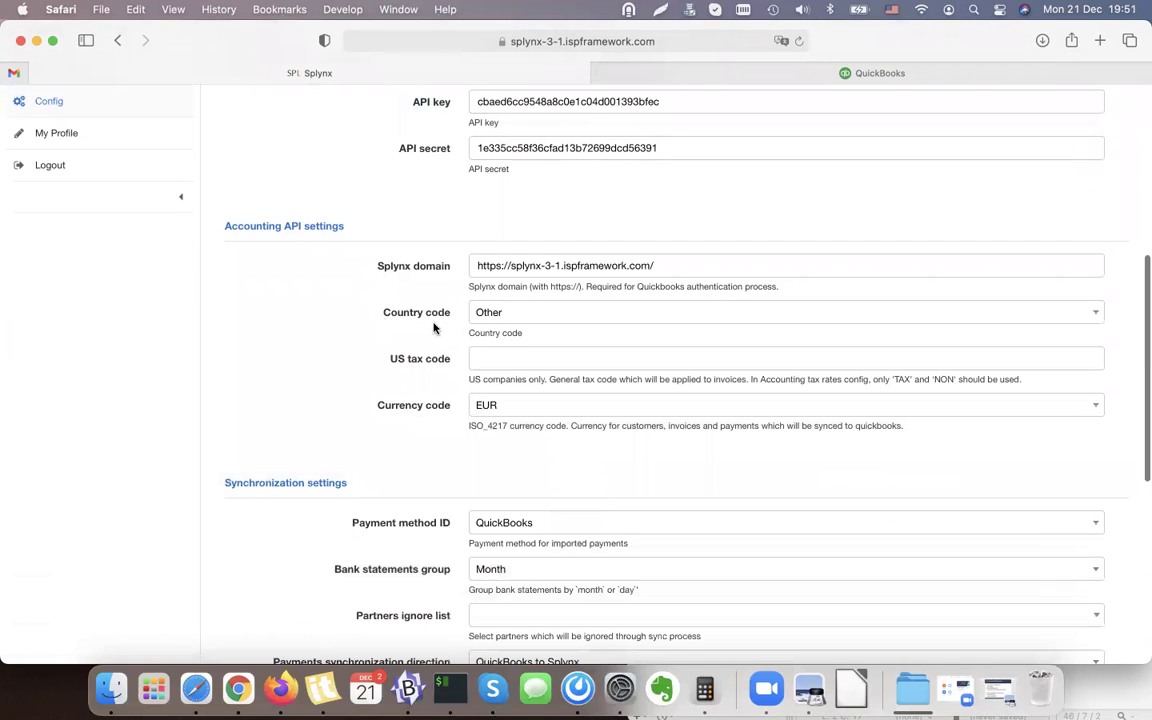
{"action": "scroll", "coordinate": [400, 365], "scroll_direction": "down", "scroll_amount": 2}
{"action": "left_click_drag", "start_coordinate": [378, 353], "coordinate": [452, 357]}
{"action": "left_click", "coordinate": [659, 429]}
{"action": "scroll", "coordinate": [660, 430], "scroll_direction": "down", "scroll_amount": 2}
{"action": "scroll", "coordinate": [538, 306], "scroll_direction": "down", "scroll_amount": 5}
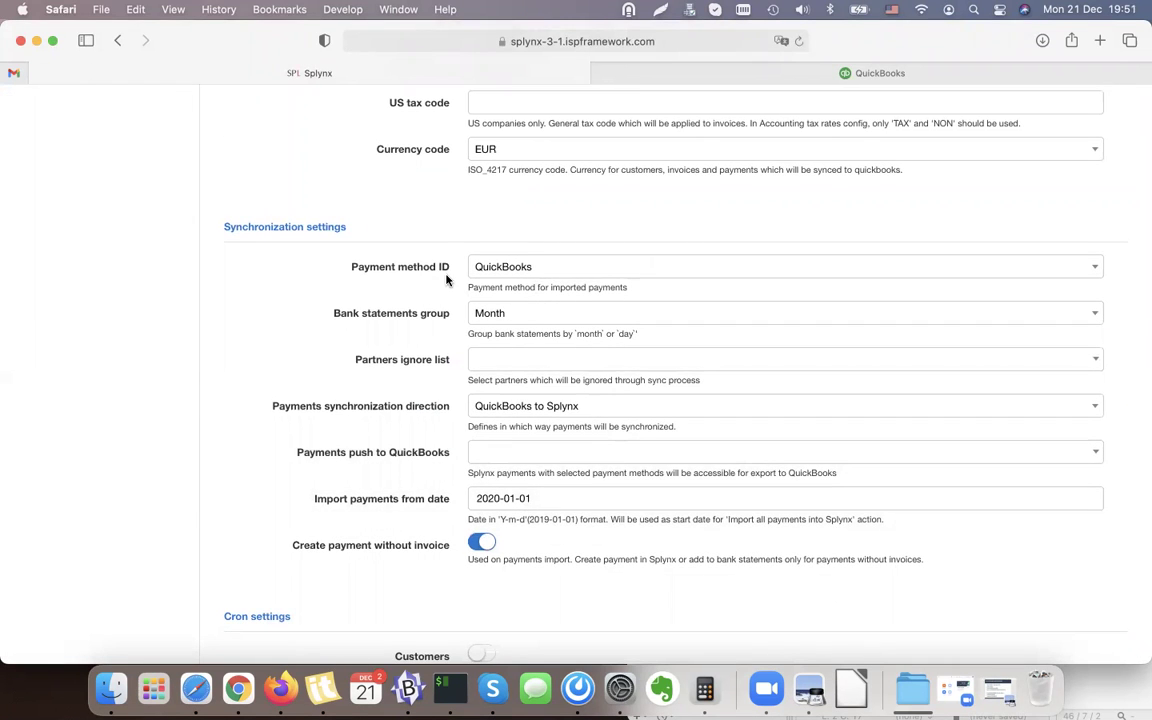
{"action": "scroll", "coordinate": [447, 280], "scroll_direction": "down", "scroll_amount": 2}
{"action": "scroll", "coordinate": [610, 300], "scroll_direction": "up", "scroll_amount": 3}
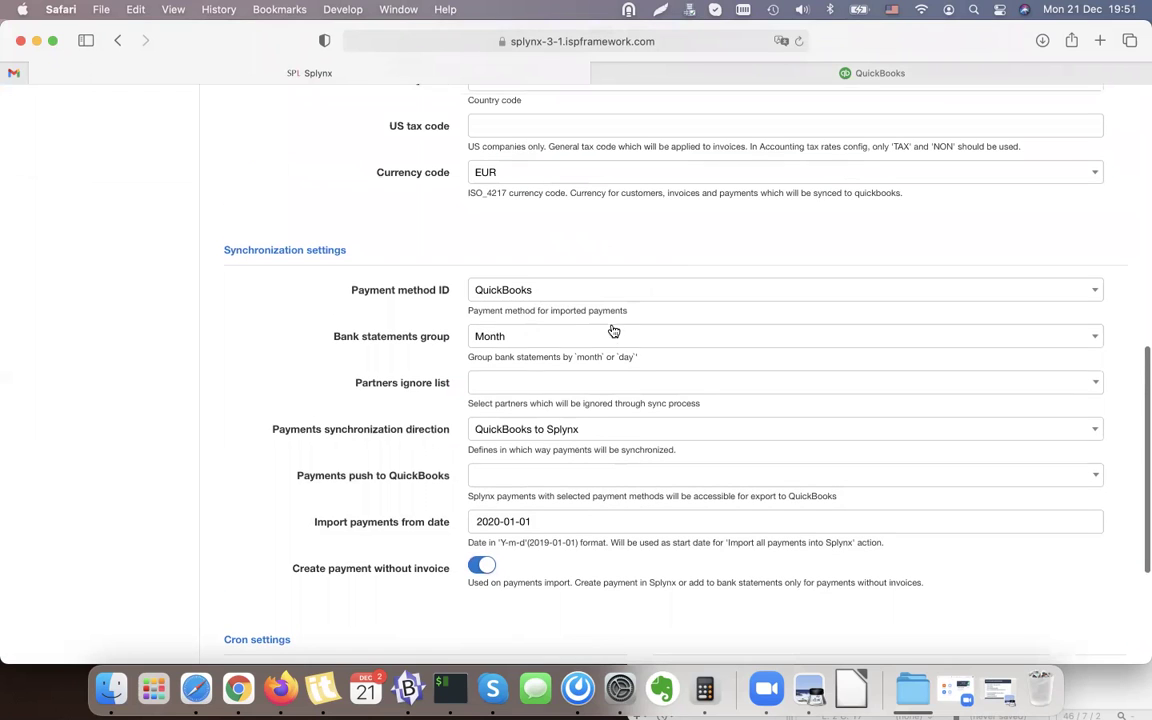
{"action": "left_click_drag", "start_coordinate": [458, 291], "coordinate": [345, 290]}
Keep QuickBooks as the payment method and leave the partners ignore list unchanged.
{"action": "left_click", "coordinate": [483, 302]}
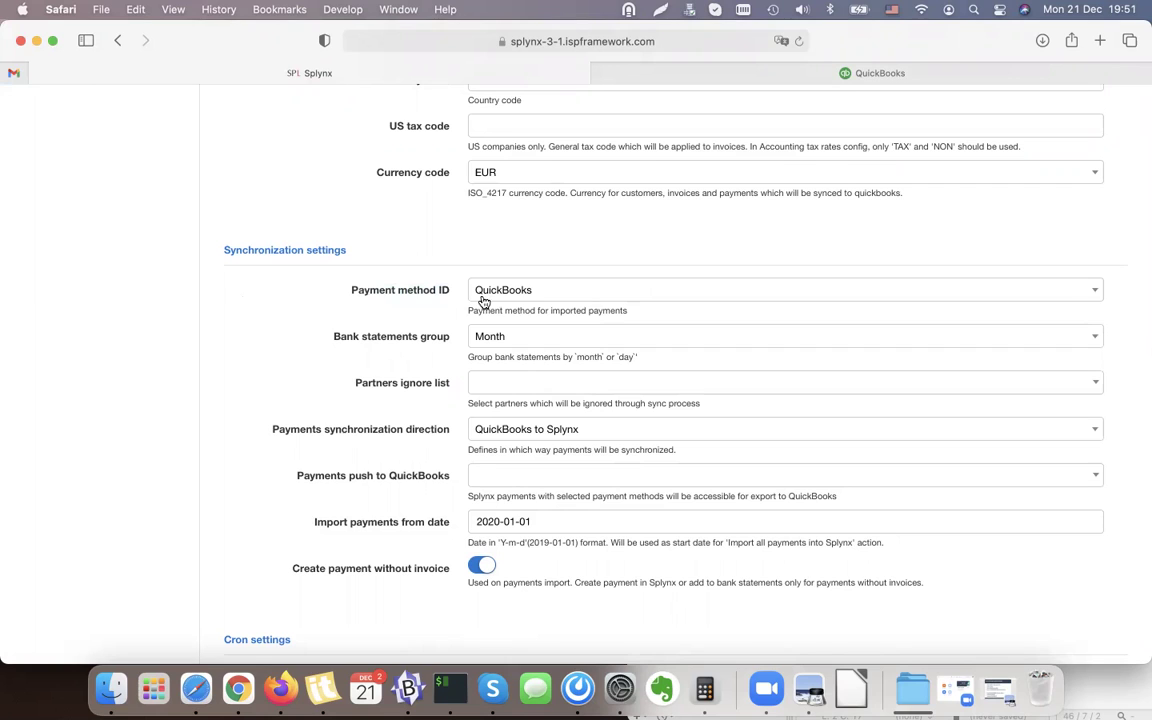
{"action": "left_click", "coordinate": [556, 298]}
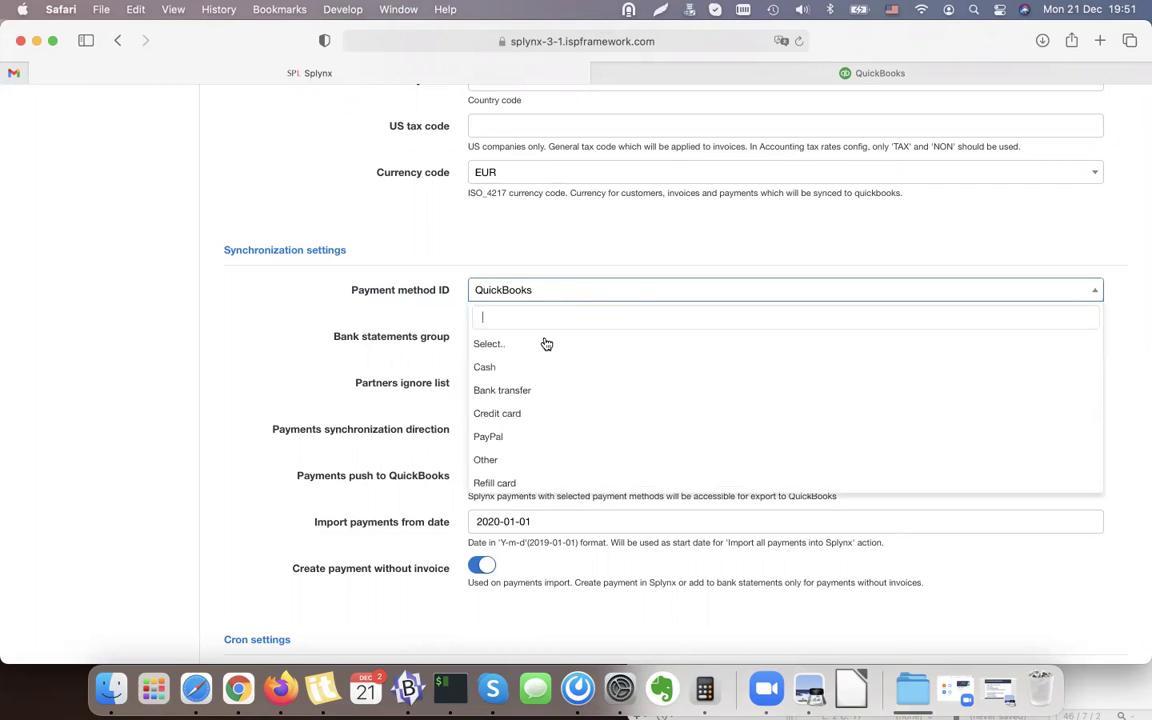
{"action": "scroll", "coordinate": [547, 355], "scroll_direction": "down", "scroll_amount": 1}
{"action": "left_click", "coordinate": [515, 485]}
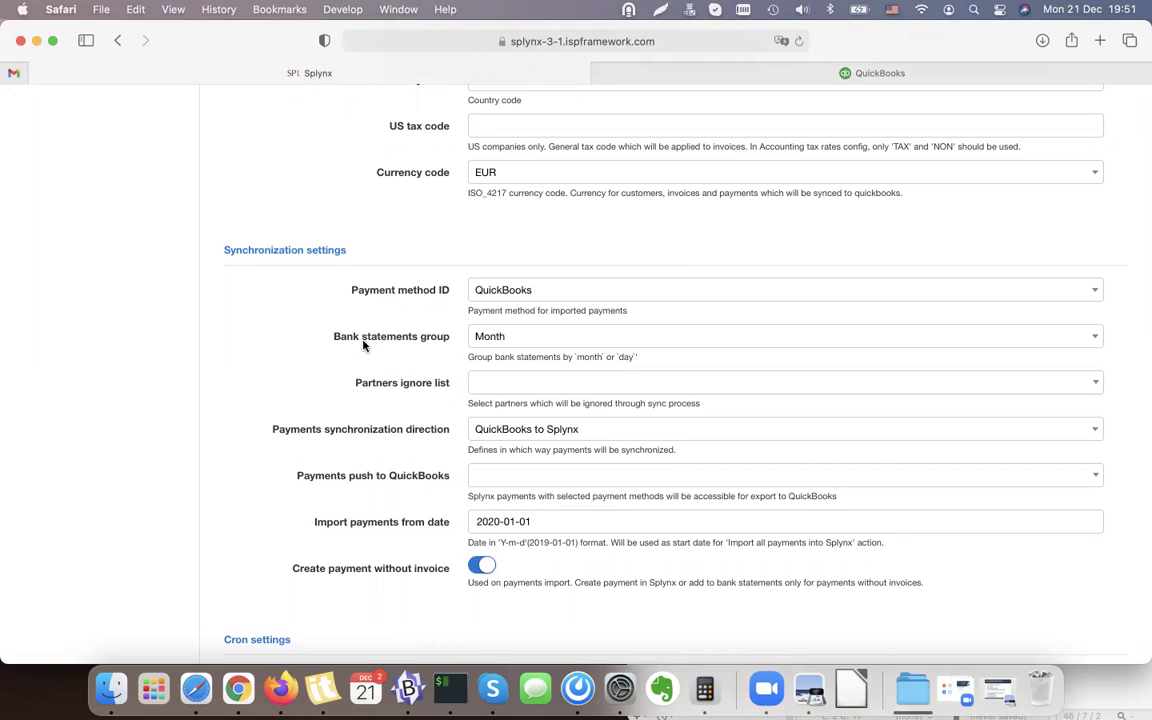
{"action": "scroll", "coordinate": [320, 350], "scroll_direction": "down", "scroll_amount": 1}
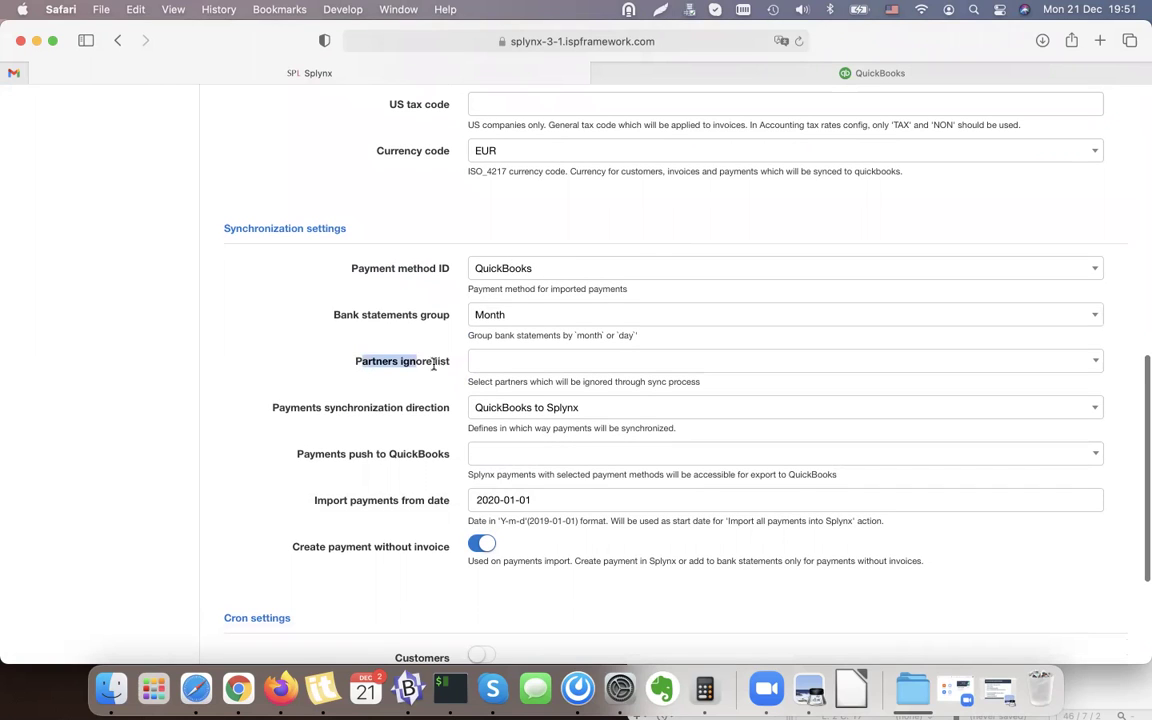
{"action": "left_click", "coordinate": [524, 363]}
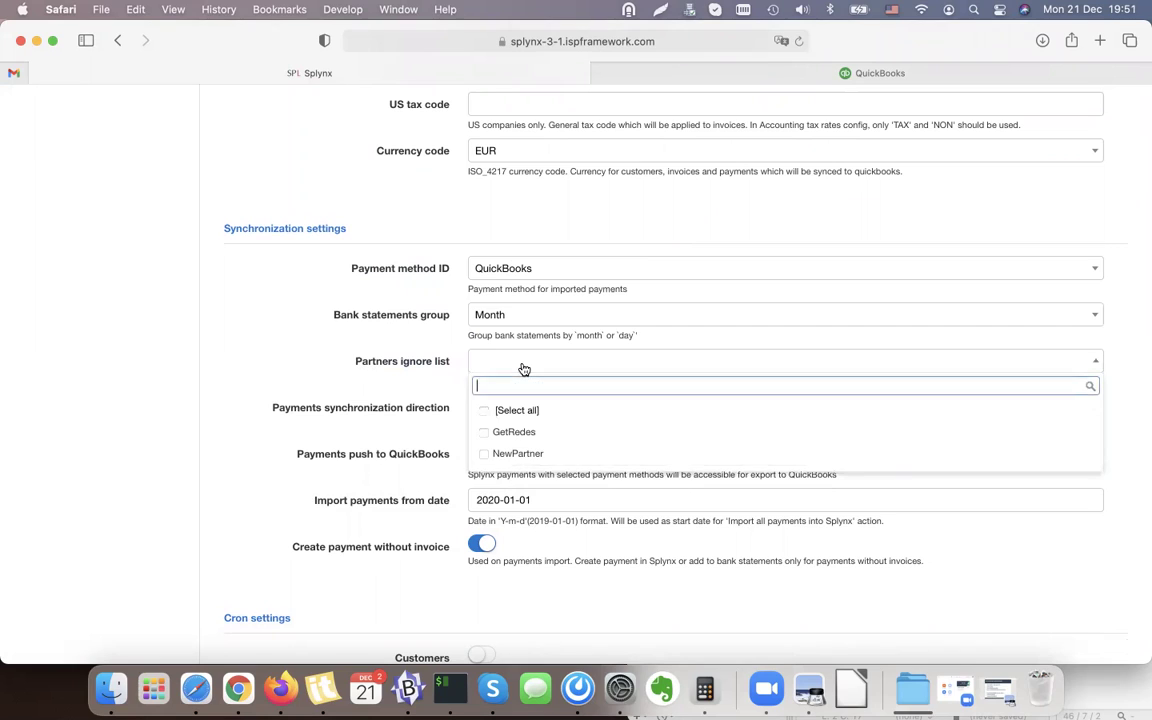
{"action": "left_click", "coordinate": [447, 363]}
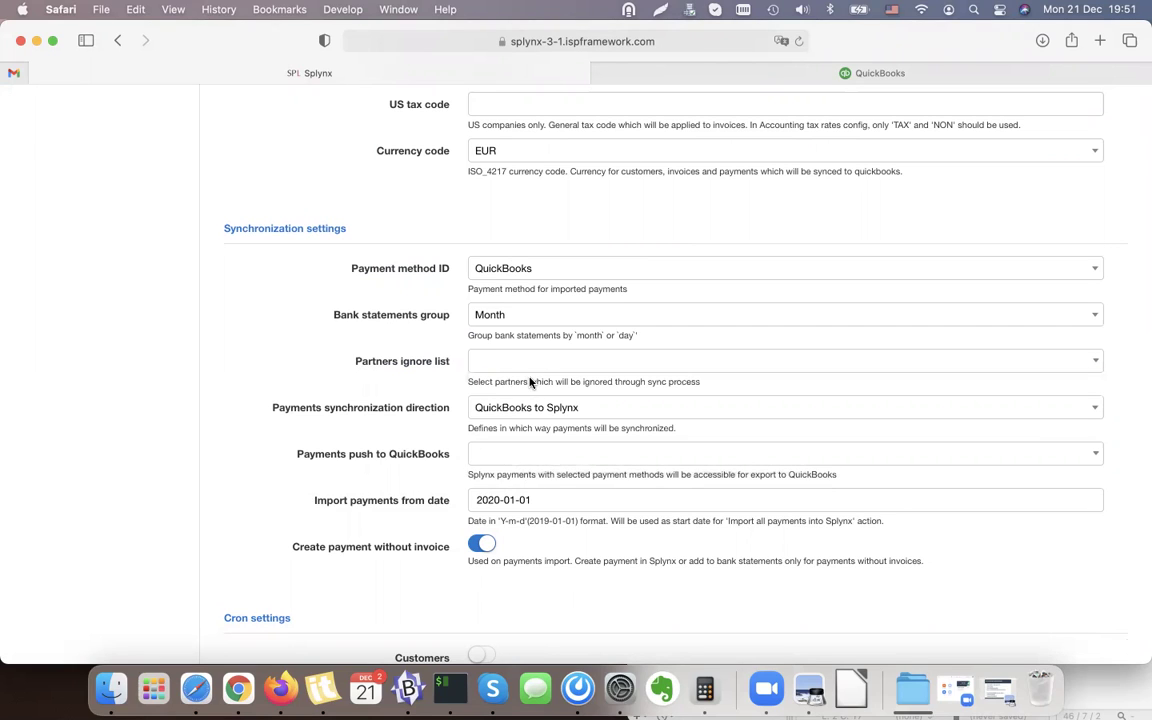
{"action": "left_click", "coordinate": [500, 366]}
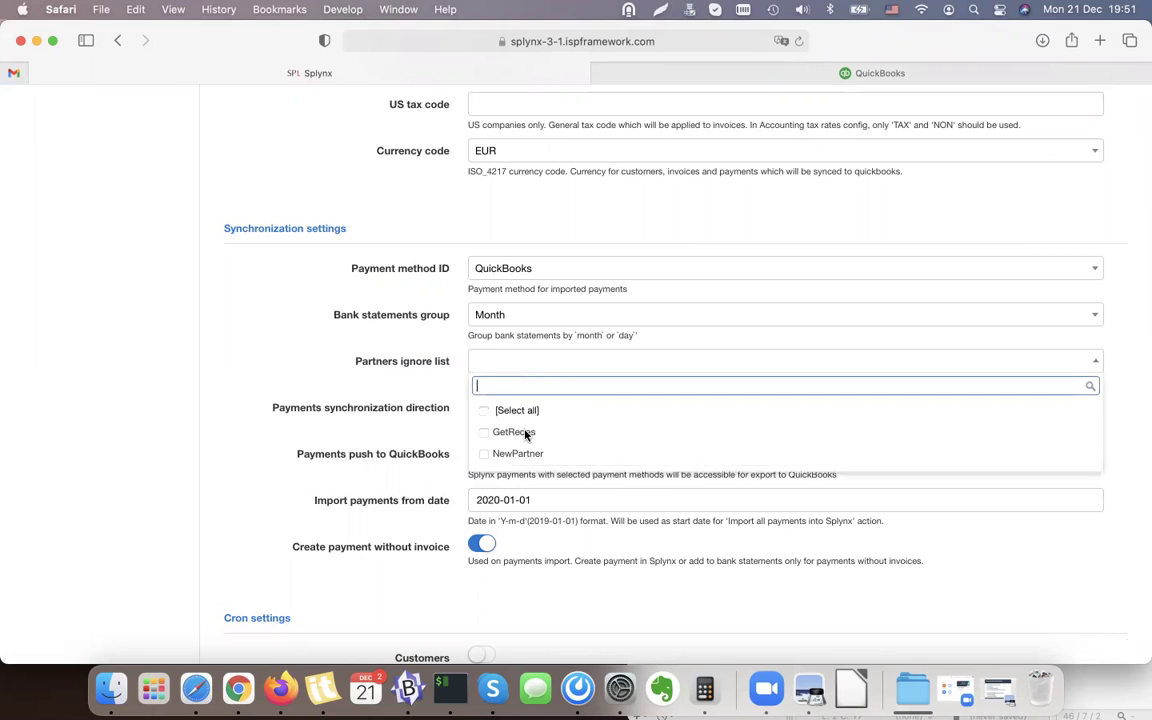
{"action": "left_click", "coordinate": [443, 366]}
Set the payments synchronization direction to Splynx to QuickBooks.
{"action": "scroll", "coordinate": [443, 366], "scroll_direction": "down", "scroll_amount": 1}
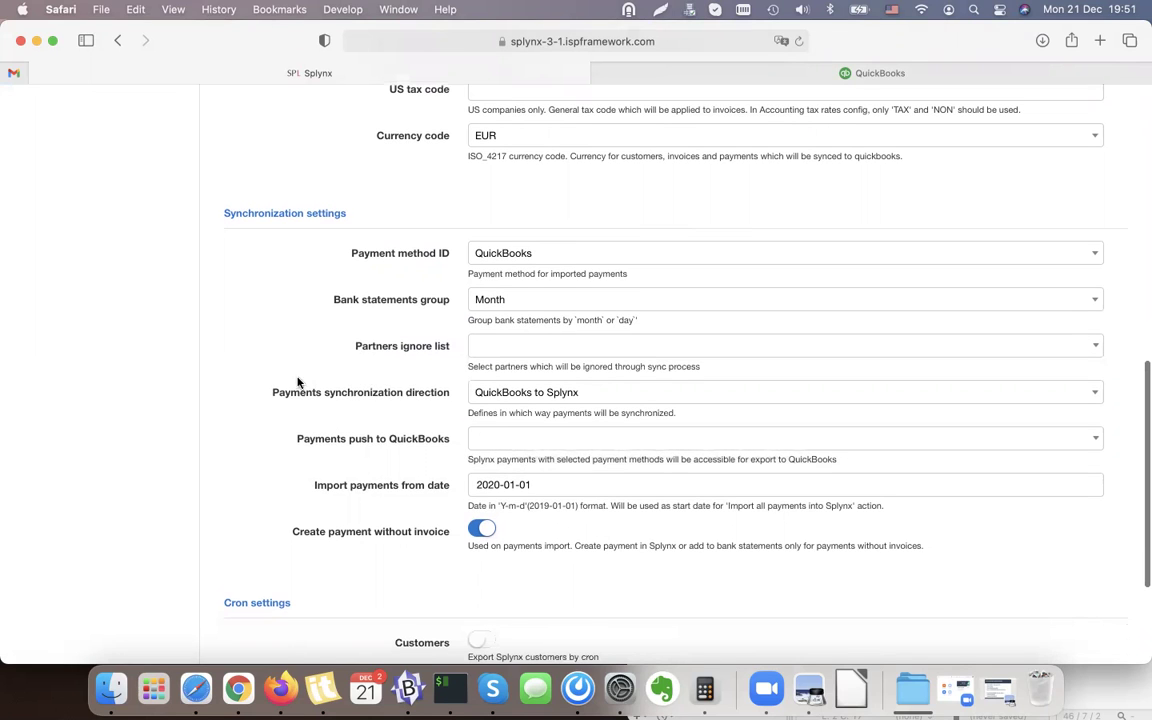
{"action": "left_click_drag", "start_coordinate": [271, 392], "coordinate": [424, 393]}
{"action": "left_click", "coordinate": [578, 393]}
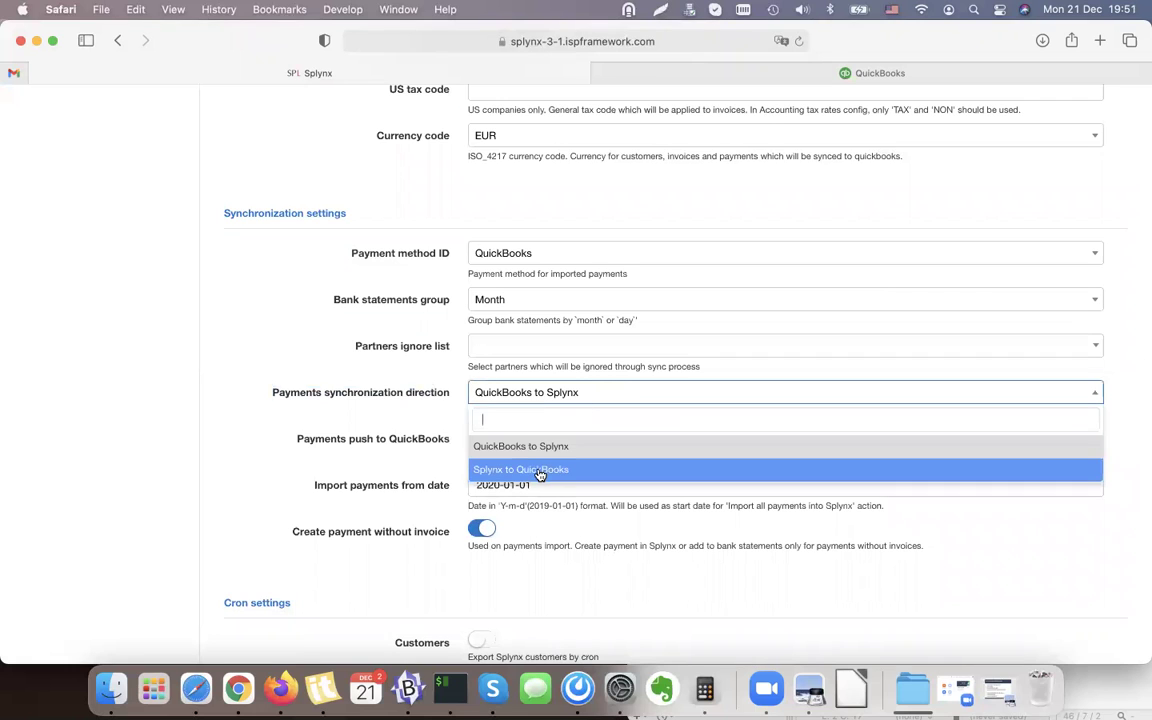
{"action": "left_click", "coordinate": [580, 470]}
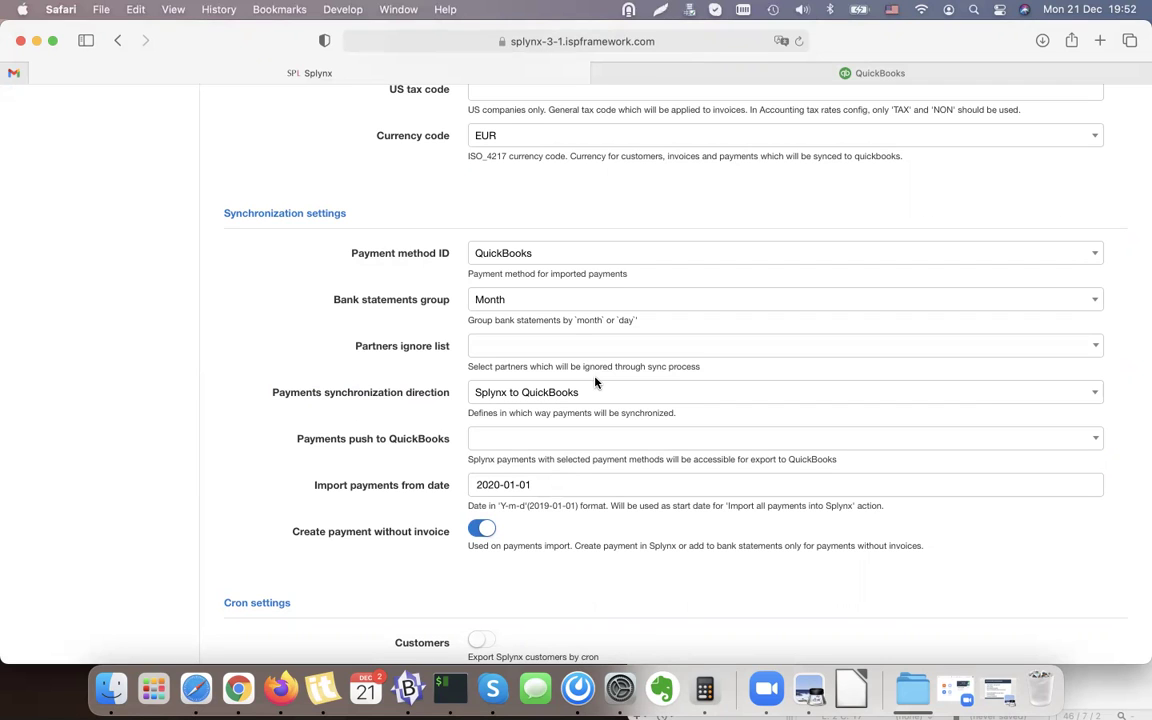
Tick Cash, Bank transfer, Credit card, PayPal, Other and Refill card under Payments push to QuickBooks.
{"action": "left_click", "coordinate": [573, 440]}
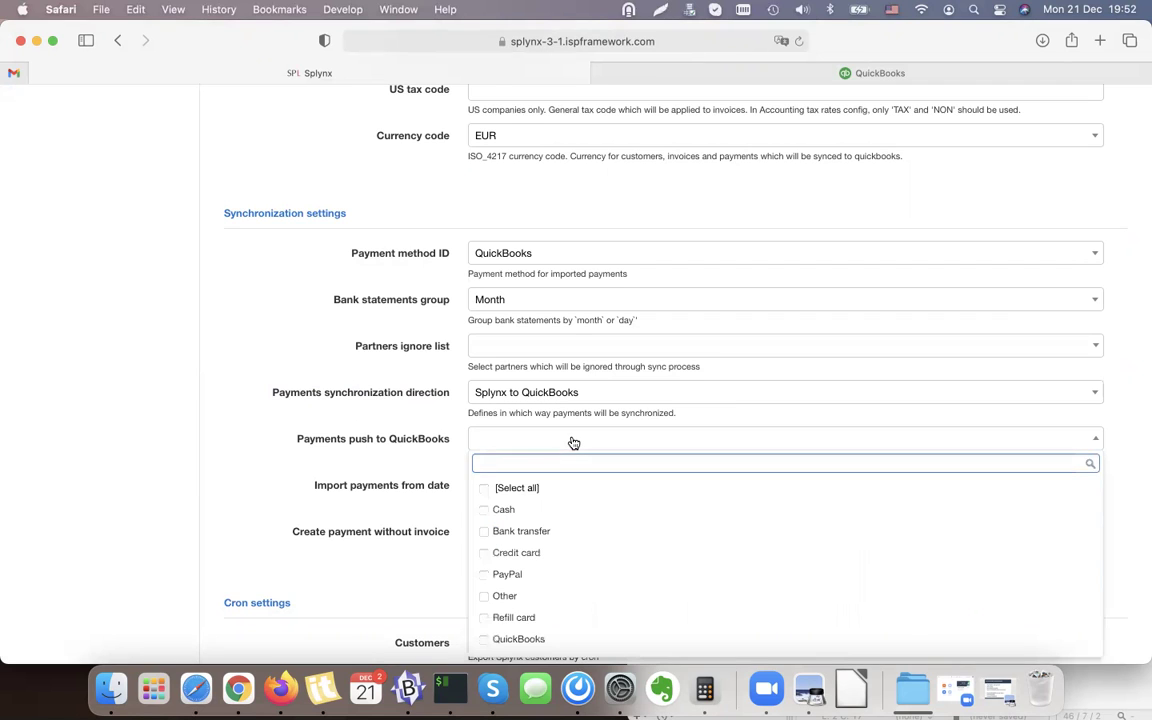
{"action": "scroll", "coordinate": [573, 442], "scroll_direction": "down", "scroll_amount": 1}
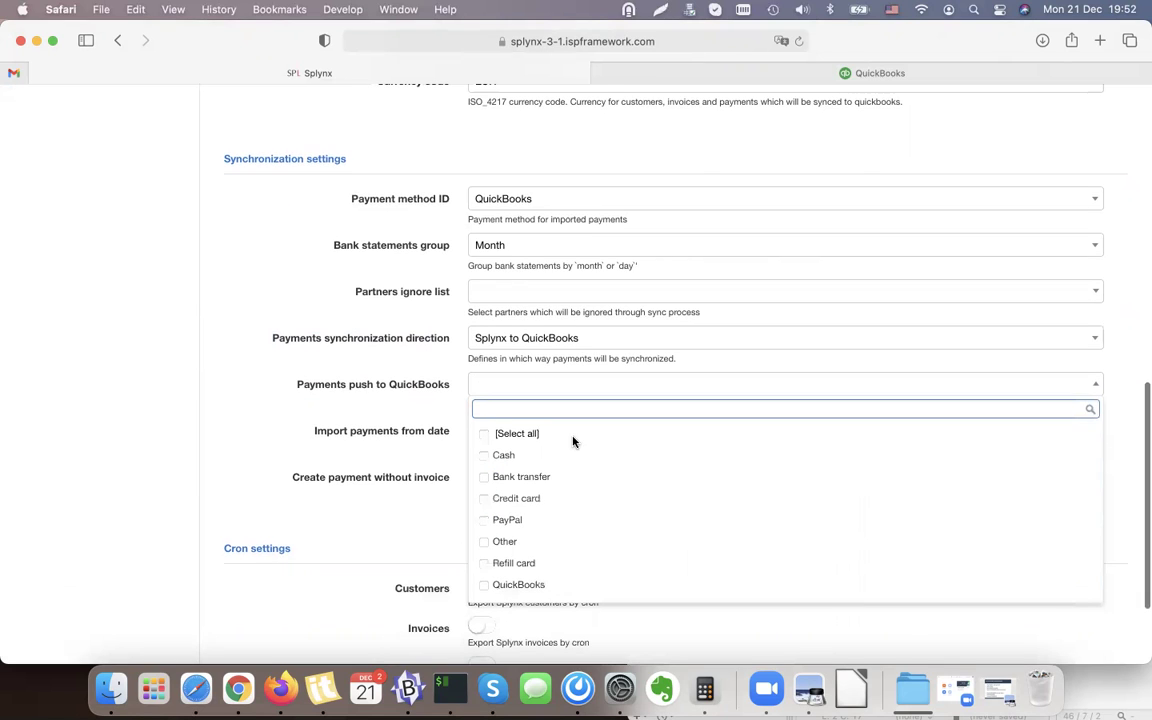
{"action": "left_click", "coordinate": [509, 455]}
{"action": "left_click", "coordinate": [502, 477]}
{"action": "left_click", "coordinate": [501, 498]}
{"action": "left_click", "coordinate": [503, 521]}
{"action": "left_click", "coordinate": [498, 542]}
{"action": "left_click", "coordinate": [499, 563]}
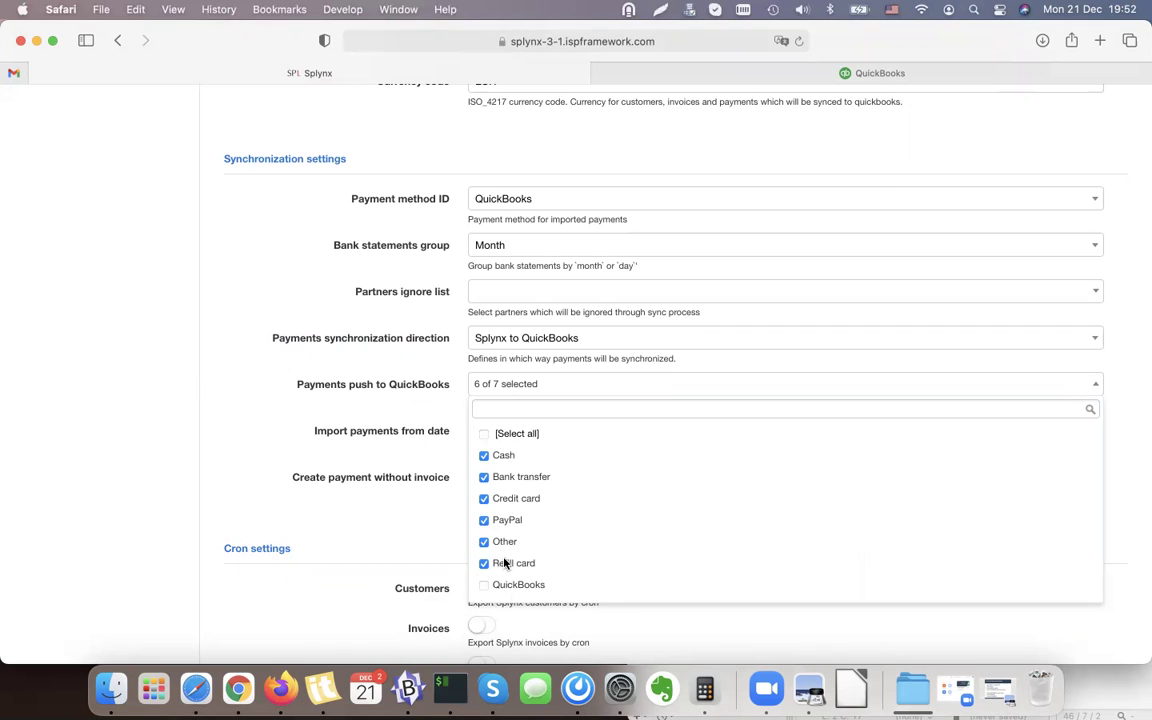
{"action": "left_click", "coordinate": [380, 375]}
{"action": "scroll", "coordinate": [370, 385], "scroll_direction": "down", "scroll_amount": 1}
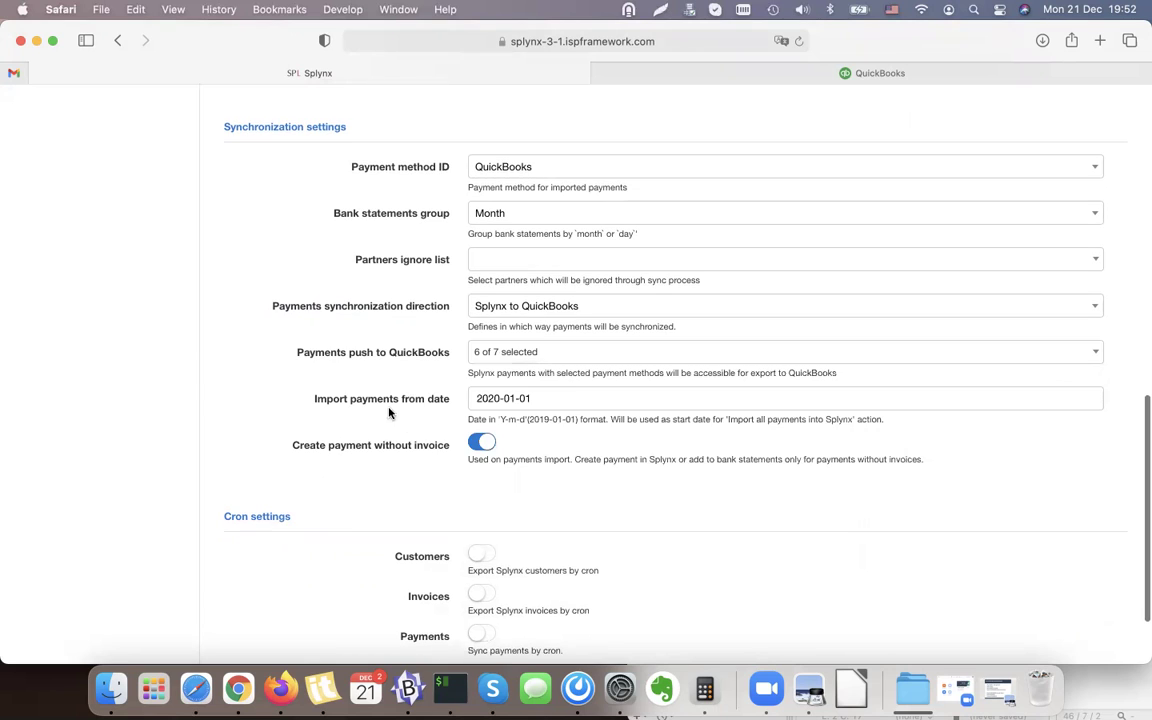
{"action": "left_click", "coordinate": [552, 397]}
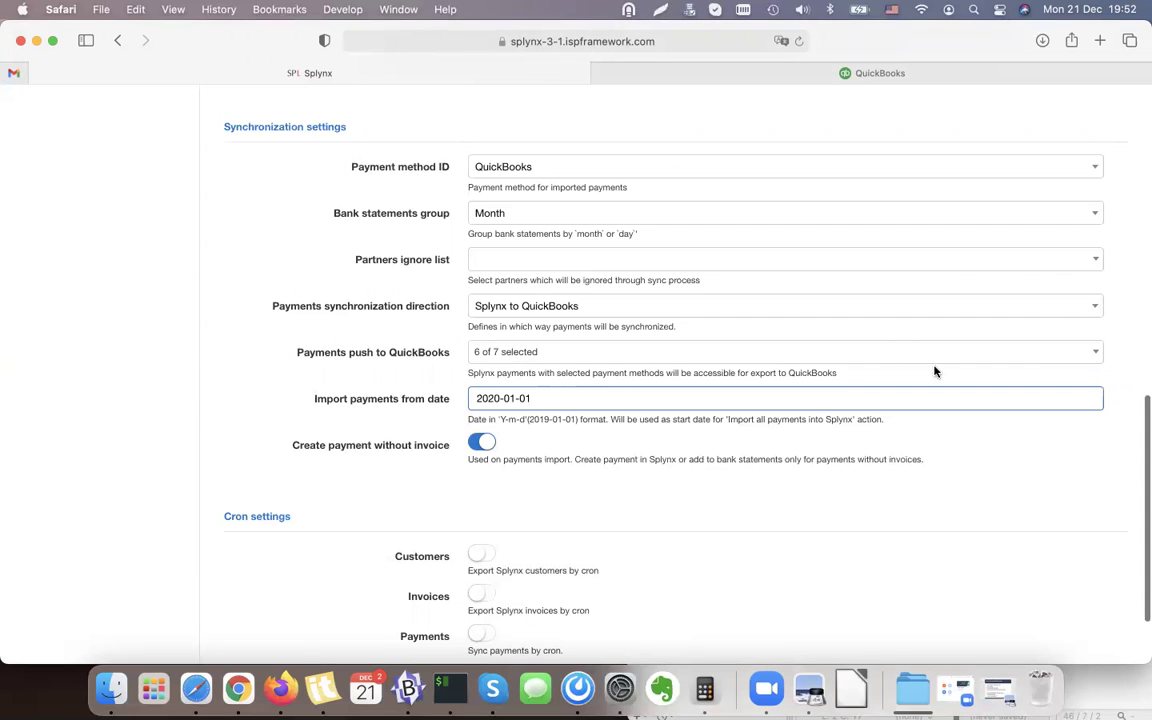
{"action": "scroll", "coordinate": [692, 407], "scroll_direction": "down", "scroll_amount": 2}
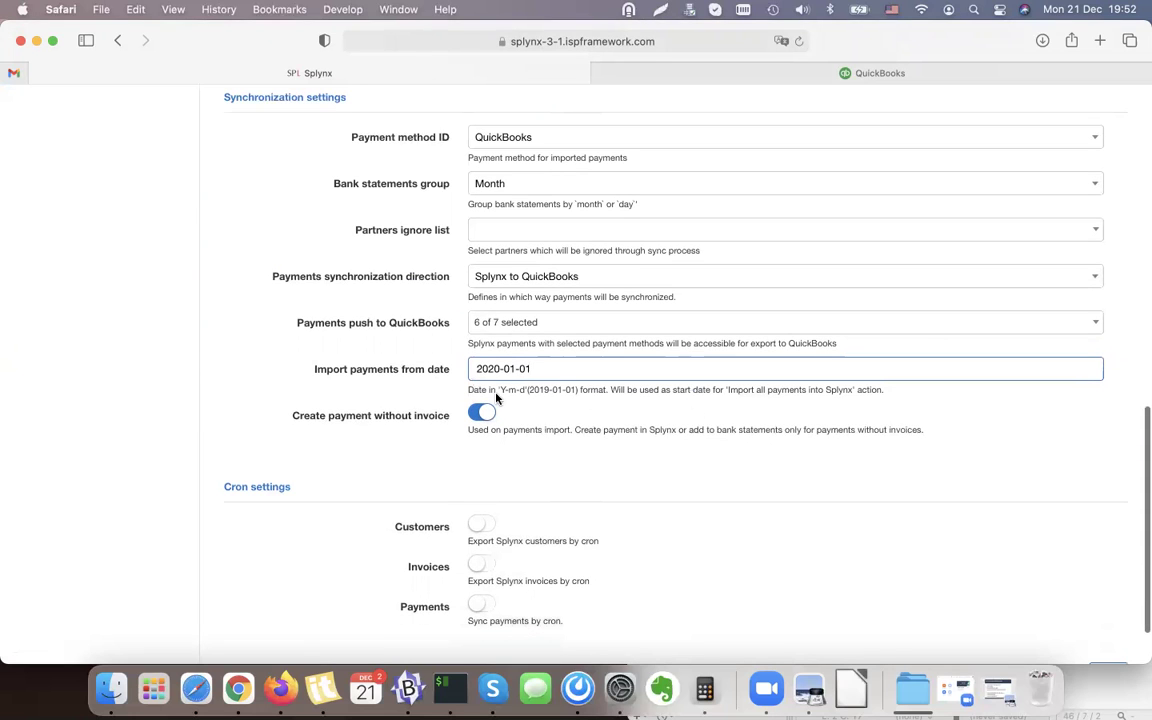
Review the date format help and leave the import start date at 2020-01-01.
{"action": "triple_click", "coordinate": [563, 391]}
{"action": "left_click", "coordinate": [633, 393]}
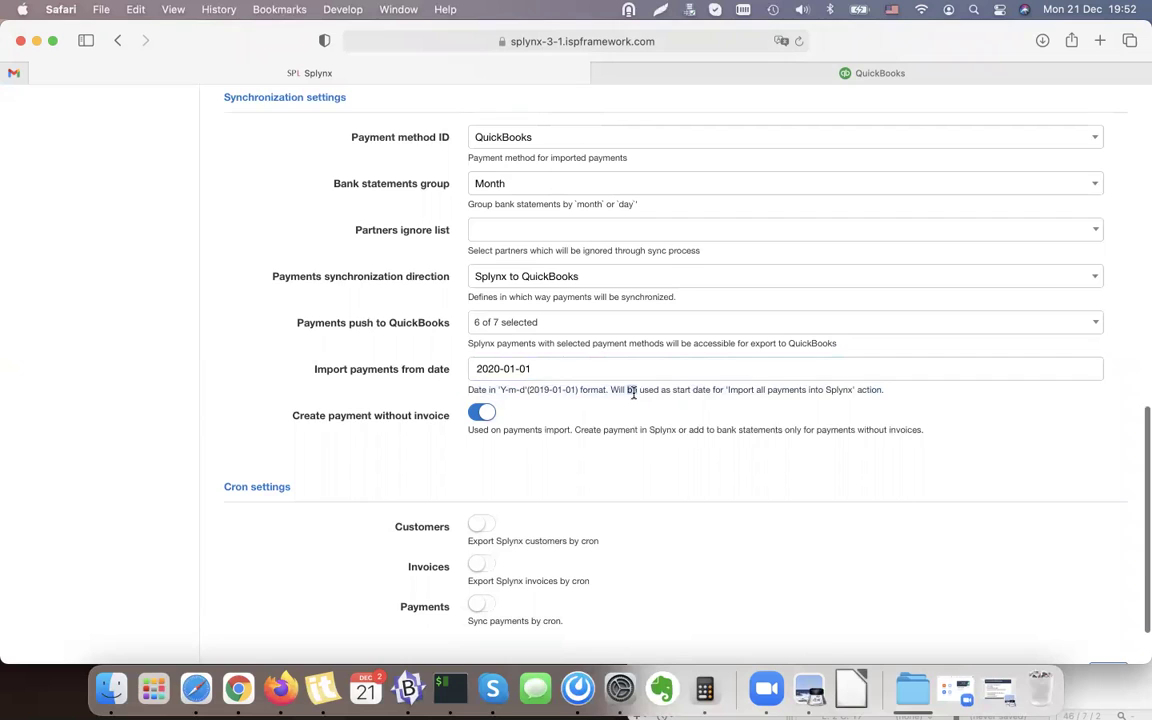
{"action": "triple_click", "coordinate": [633, 393]}
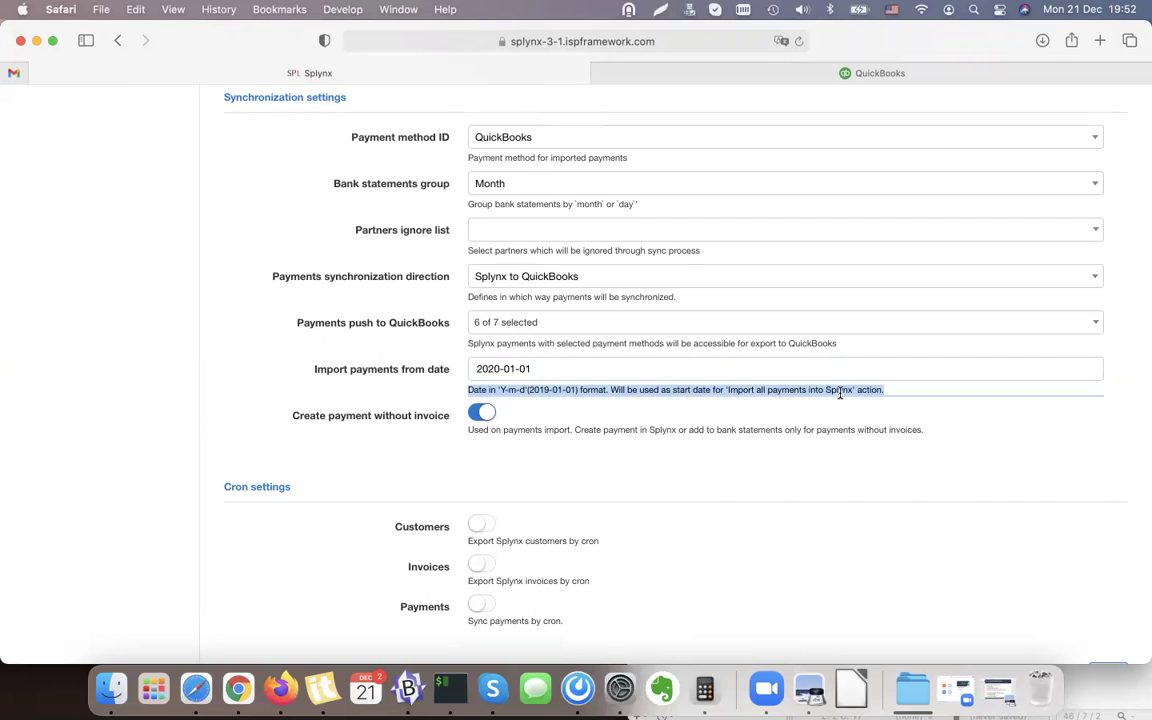
{"action": "left_click", "coordinate": [539, 368]}
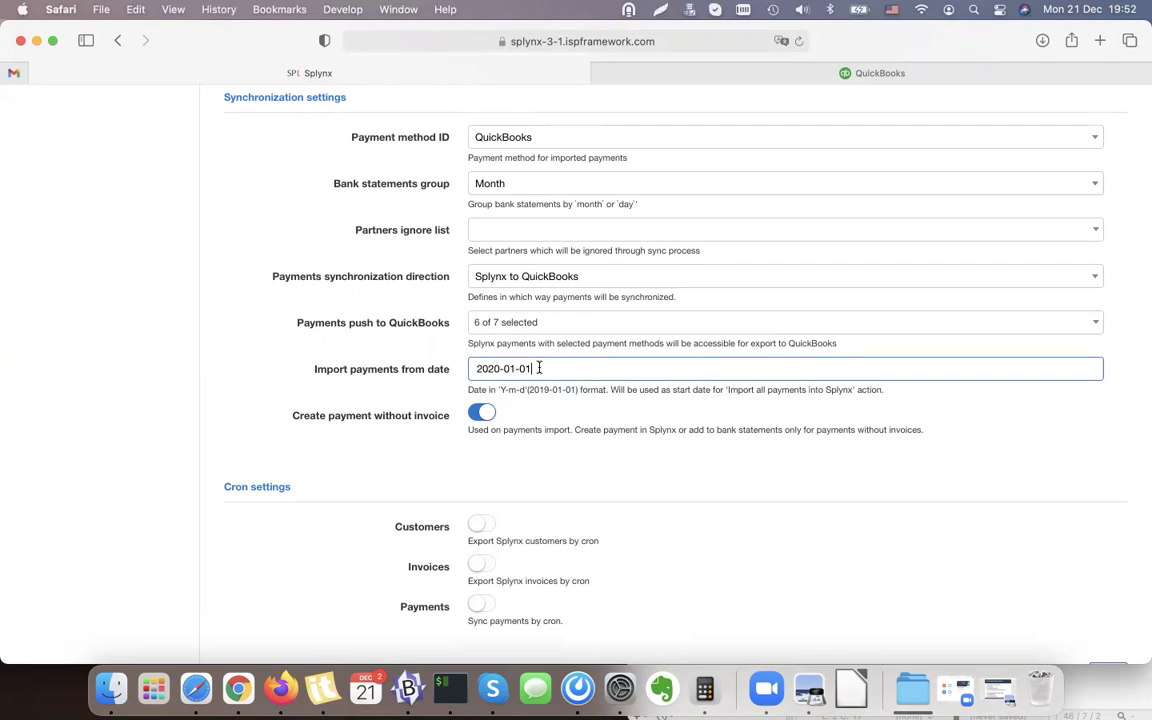
{"action": "left_click", "coordinate": [342, 370]}
{"action": "scroll", "coordinate": [373, 342], "scroll_direction": "down", "scroll_amount": 2}
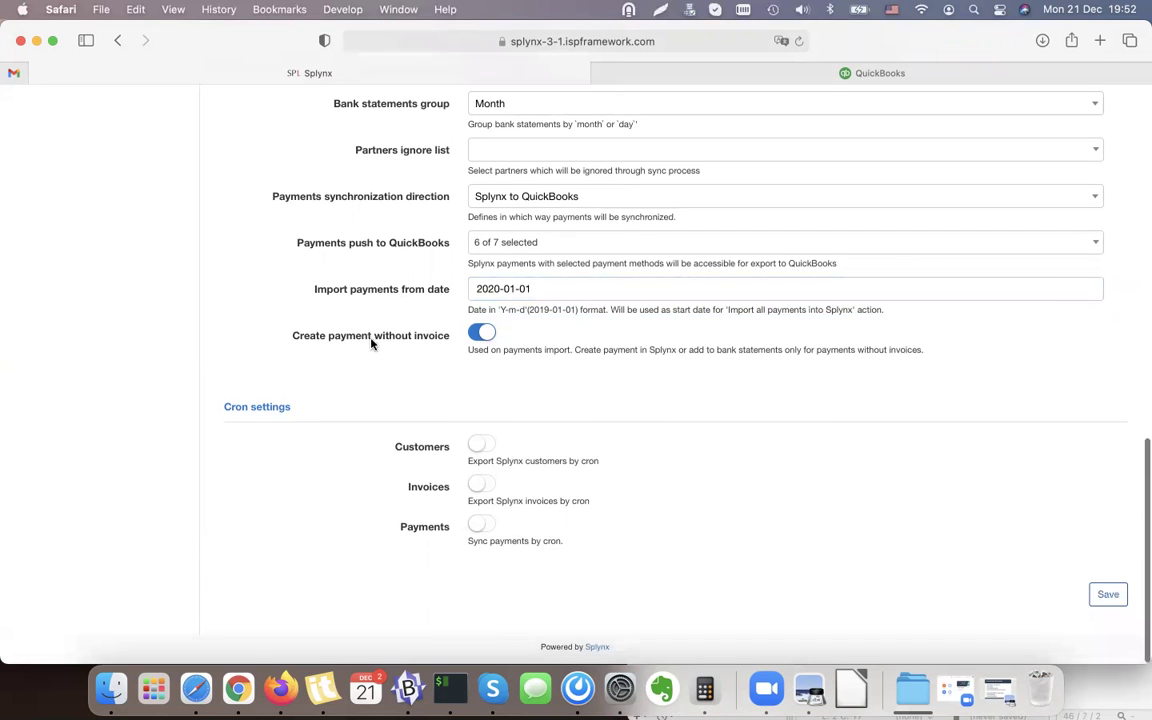
{"action": "left_click_drag", "start_coordinate": [290, 344], "coordinate": [455, 342]}
{"action": "left_click", "coordinate": [445, 354]}
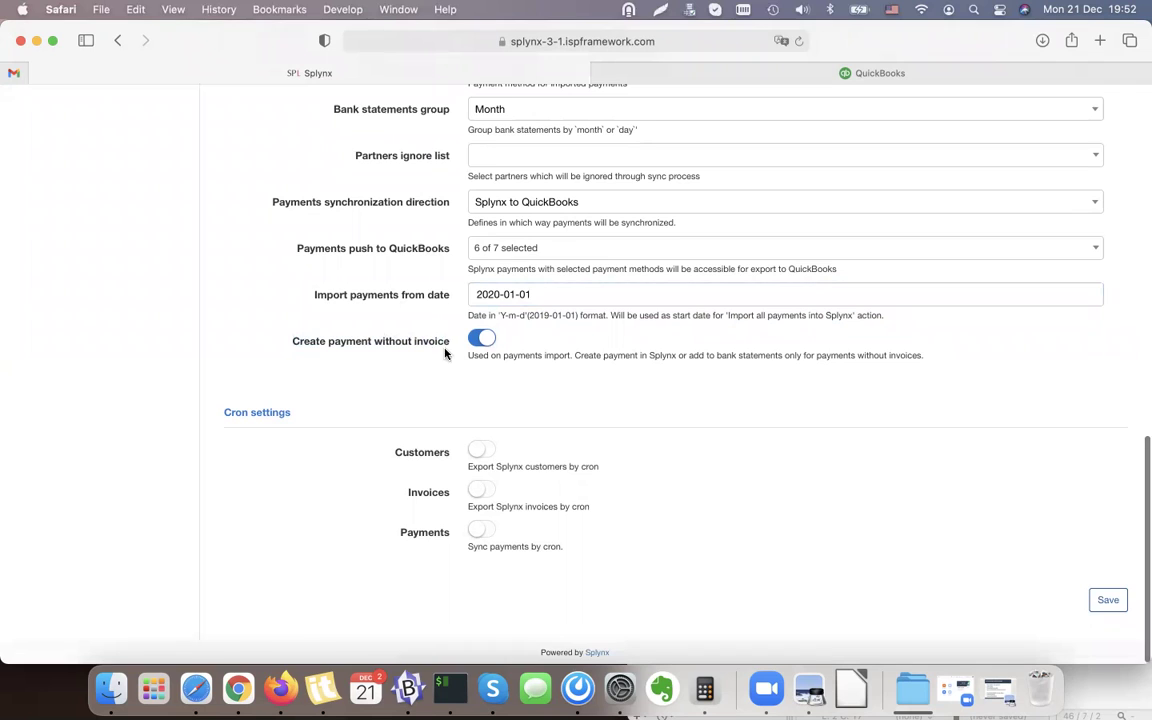
{"action": "double_click", "coordinate": [557, 355]}
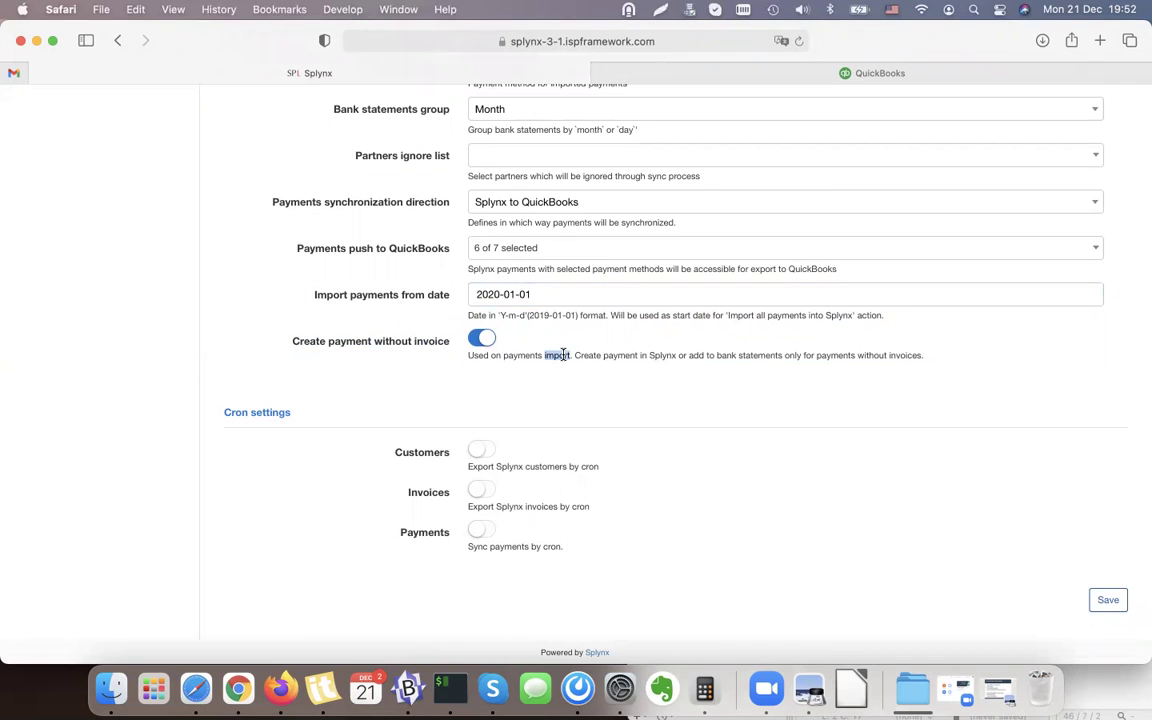
{"action": "mouse_move", "coordinate": [220, 412]}
{"action": "left_mouse_down"}
{"action": "mouse_move", "coordinate": [292, 413]}
{"action": "mouse_move", "coordinate": [222, 413]}
{"action": "left_mouse_up"}
{"action": "left_click", "coordinate": [344, 422]}
{"action": "left_click", "coordinate": [242, 414]}
Toggle the Customers, Invoices and Payments cron switches on and back off, and save the settings.
{"action": "left_click", "coordinate": [482, 453]}
{"action": "left_click", "coordinate": [482, 490]}
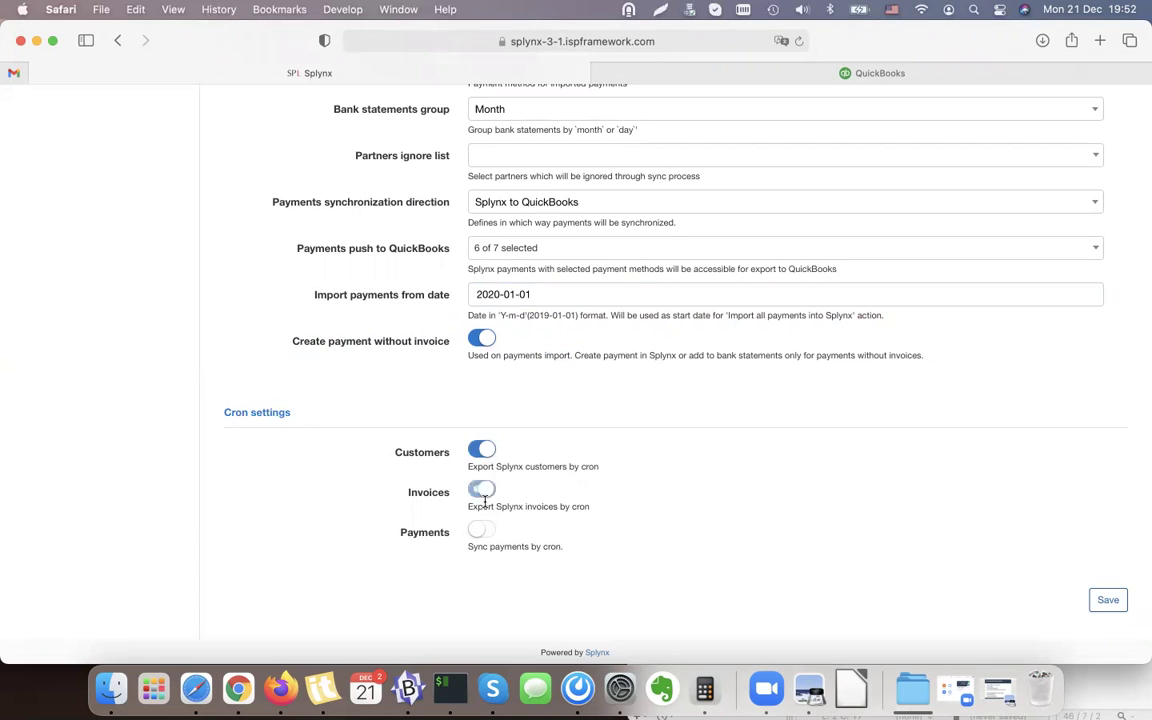
{"action": "left_click", "coordinate": [486, 531]}
{"action": "left_click", "coordinate": [482, 490]}
{"action": "left_click", "coordinate": [482, 451]}
{"action": "left_click", "coordinate": [484, 531]}
{"action": "scroll", "coordinate": [838, 478], "scroll_direction": "up", "scroll_amount": 5}
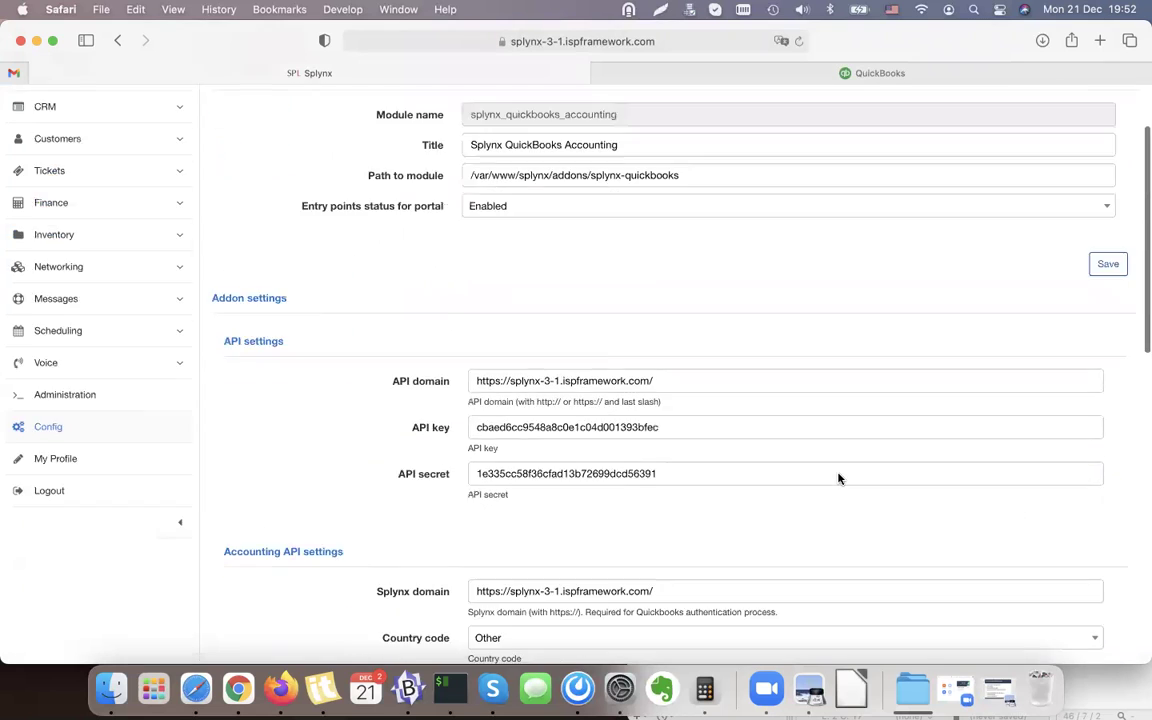
{"action": "scroll", "coordinate": [838, 476], "scroll_direction": "down", "scroll_amount": 8}
{"action": "scroll", "coordinate": [840, 478], "scroll_direction": "down", "scroll_amount": 5}
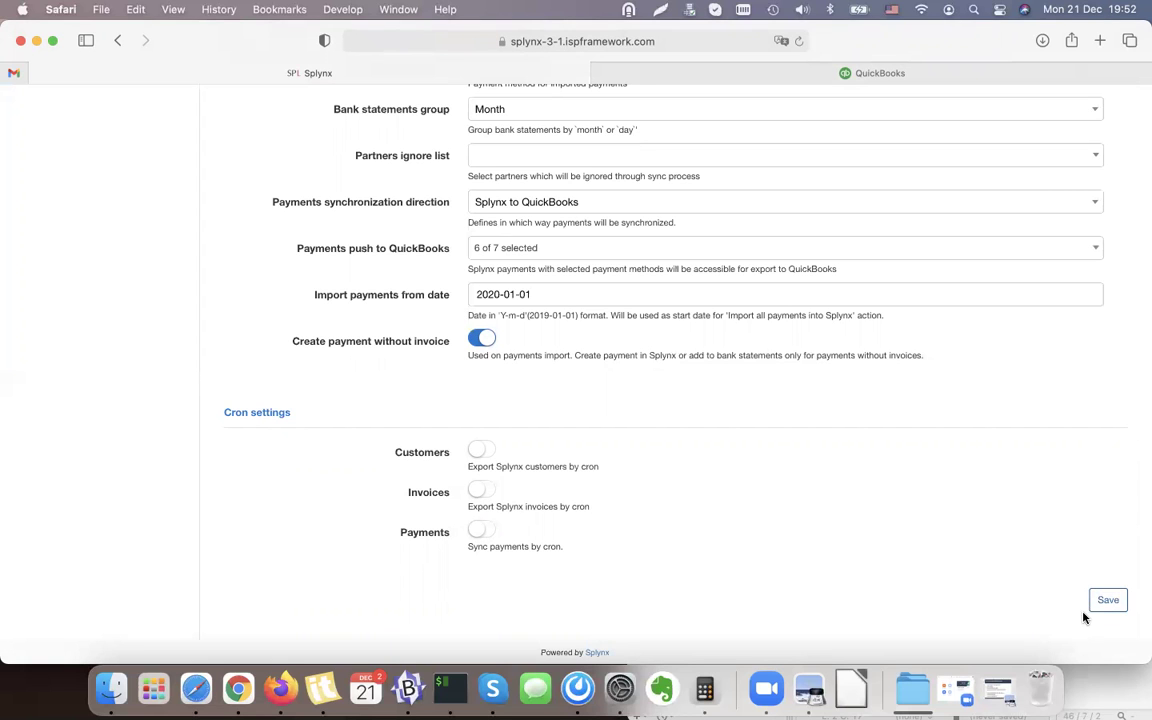
{"action": "left_click", "coordinate": [1107, 599]}
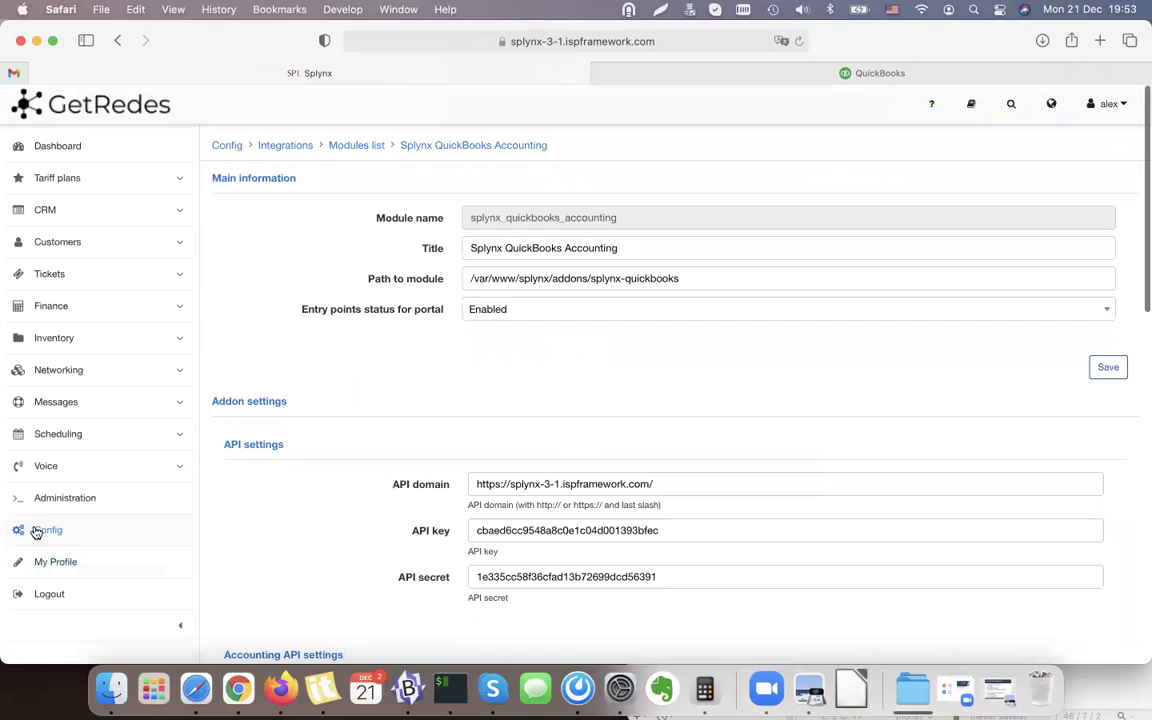
From Config, open the Splynx QuickBooks Accounting tile under Integrations.
{"action": "left_click", "coordinate": [36, 531]}
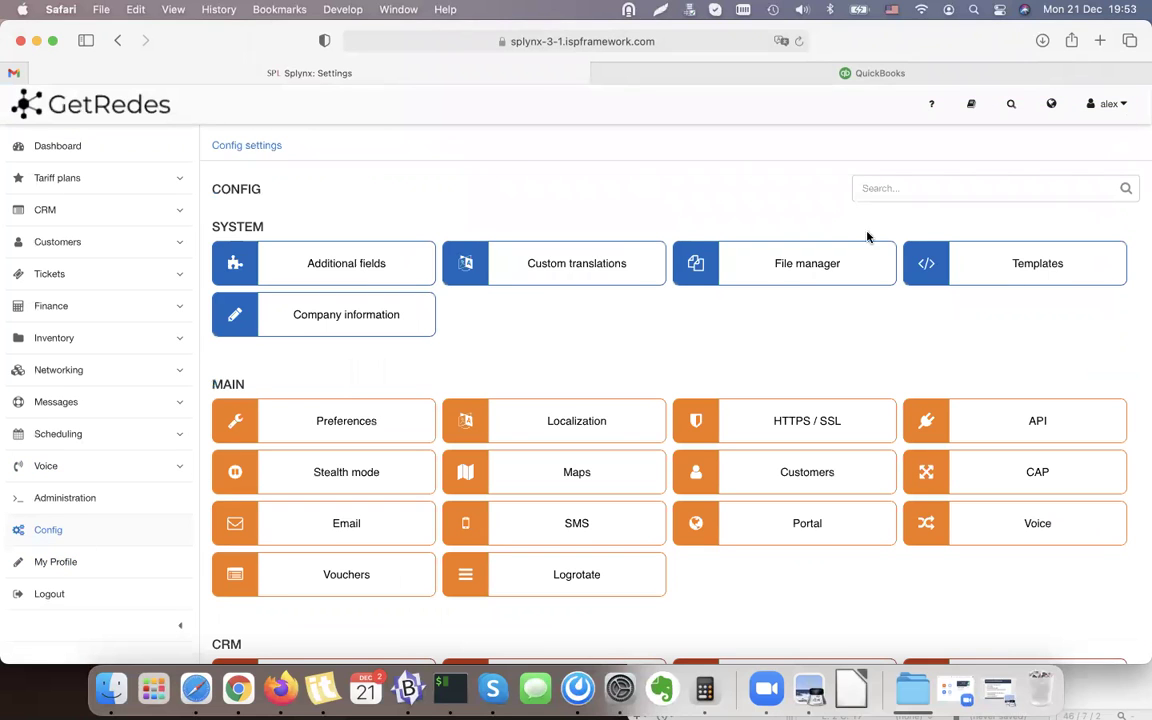
{"action": "type", "text": "Quic"}
{"action": "key", "text": "BackSpace"}
{"action": "key", "text": "BackSpace"}
{"action": "key", "text": "BackSpace"}
{"action": "key", "text": "BackSpace"}
{"action": "scroll", "coordinate": [738, 190], "scroll_direction": "down", "scroll_amount": 20}
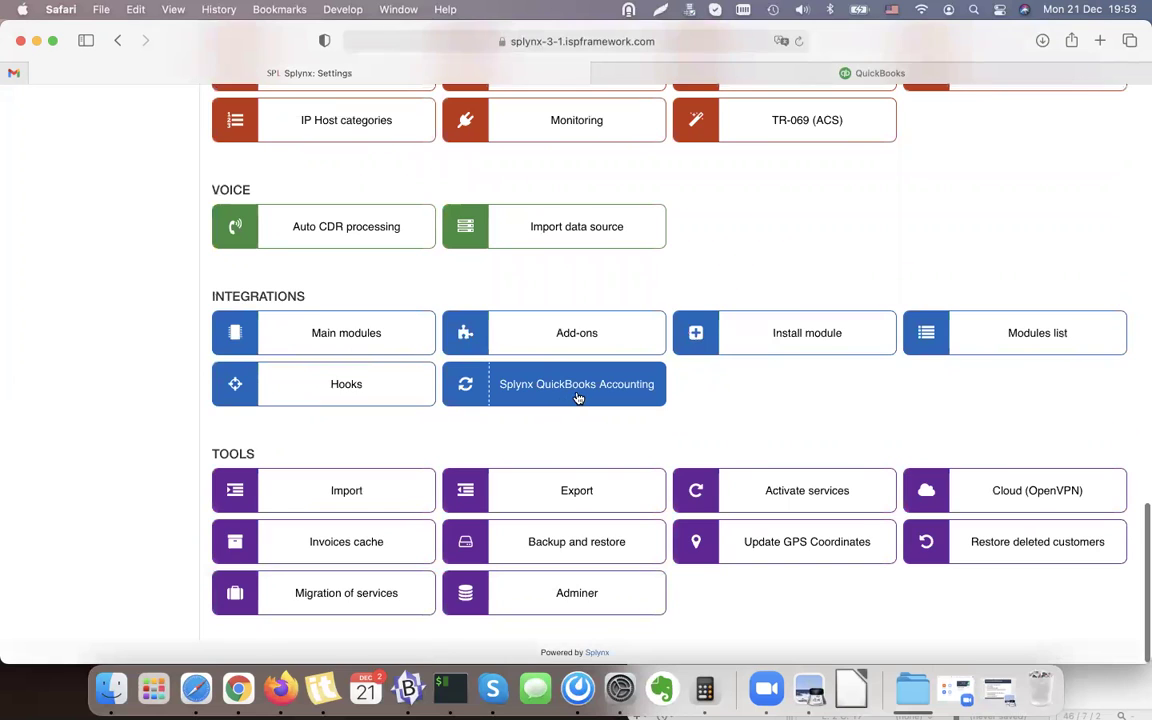
{"action": "left_click", "coordinate": [584, 397]}
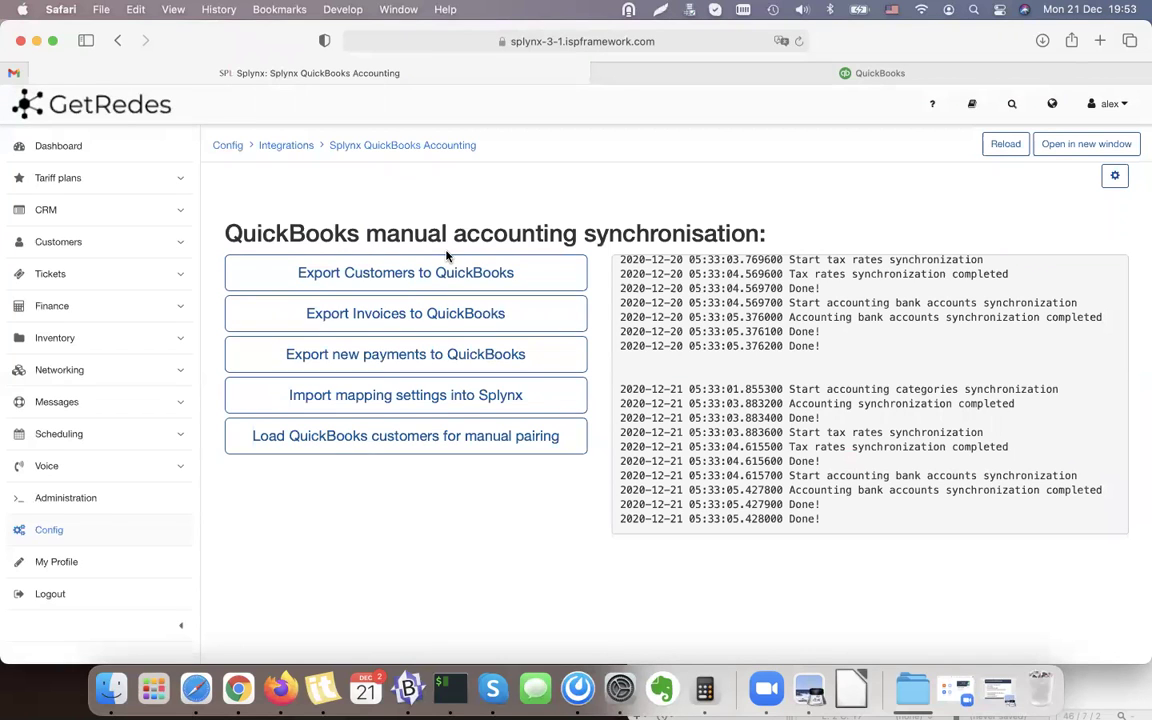
{"action": "left_click", "coordinate": [808, 703]}
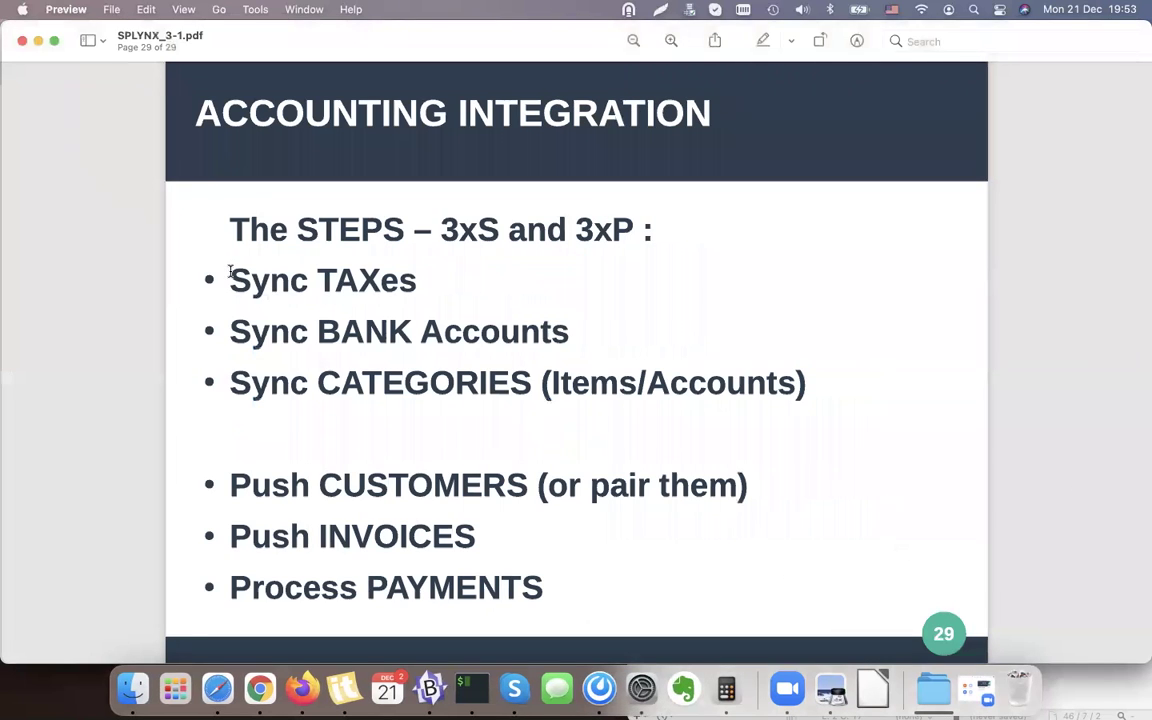
{"action": "left_click_drag", "start_coordinate": [230, 270], "coordinate": [424, 271]}
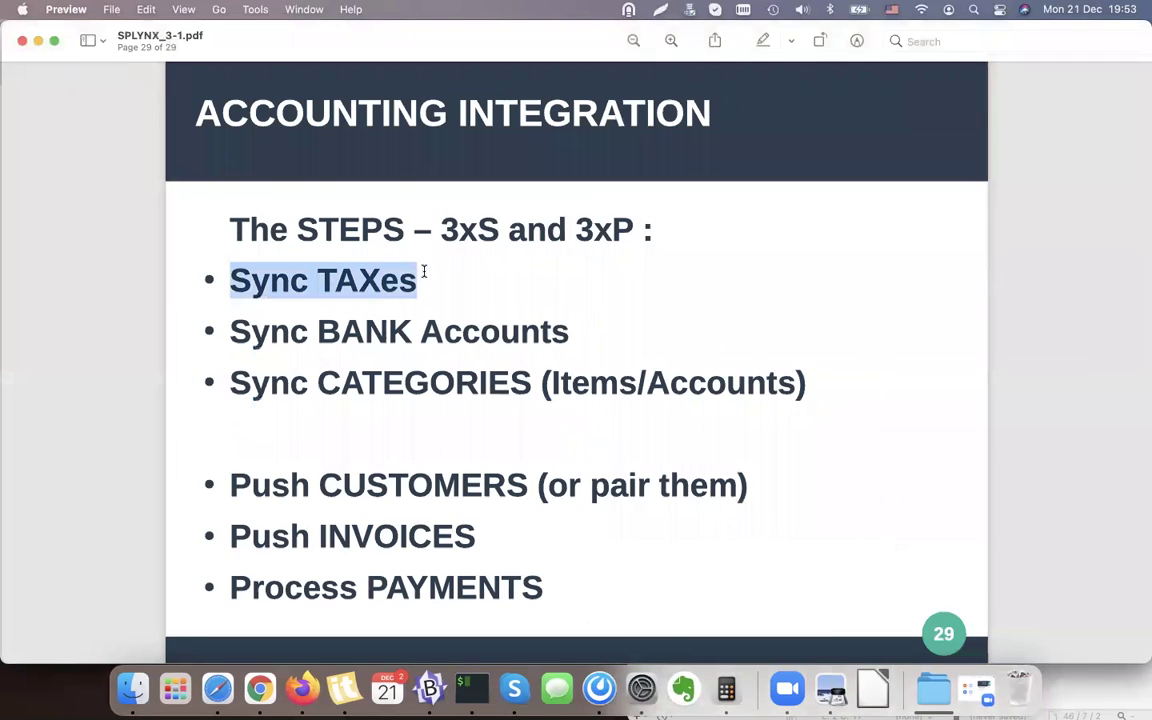
{"action": "triple_click", "coordinate": [293, 328]}
{"action": "triple_click", "coordinate": [350, 366]}
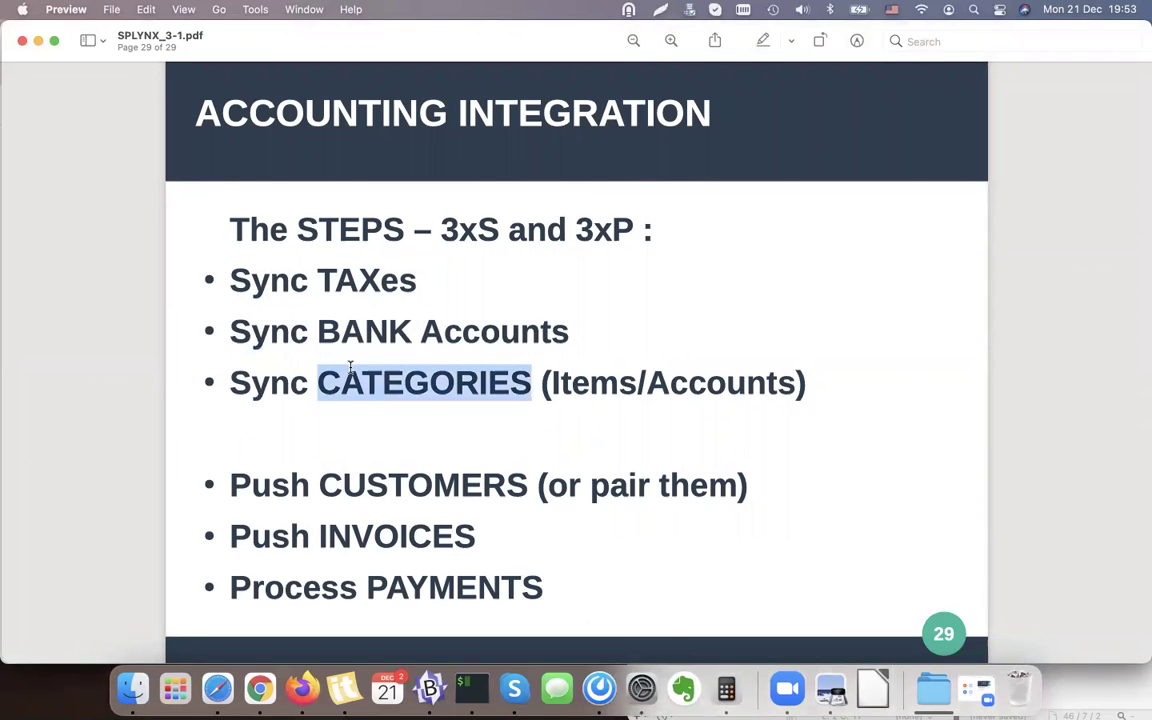
{"action": "double_click", "coordinate": [302, 324]}
{"action": "double_click", "coordinate": [300, 274]}
{"action": "left_click", "coordinate": [300, 272]}
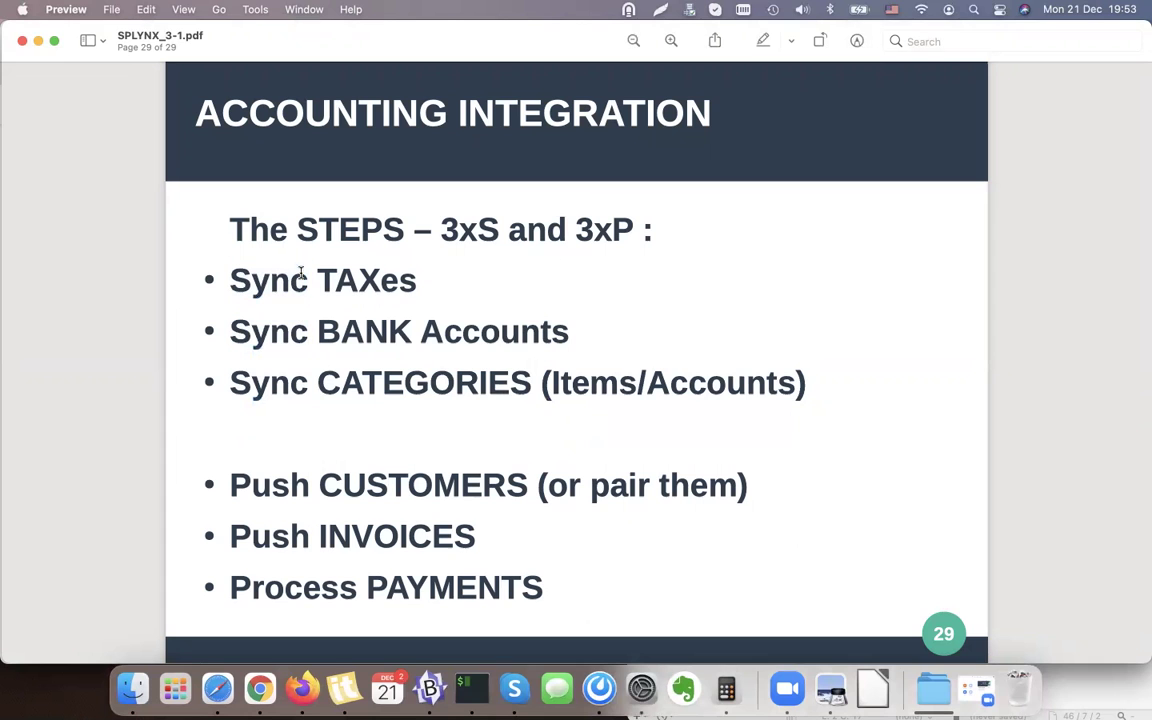
{"action": "double_click", "coordinate": [258, 487]}
{"action": "double_click", "coordinate": [265, 536]}
{"action": "left_click", "coordinate": [279, 487]}
{"action": "left_click", "coordinate": [38, 41]}
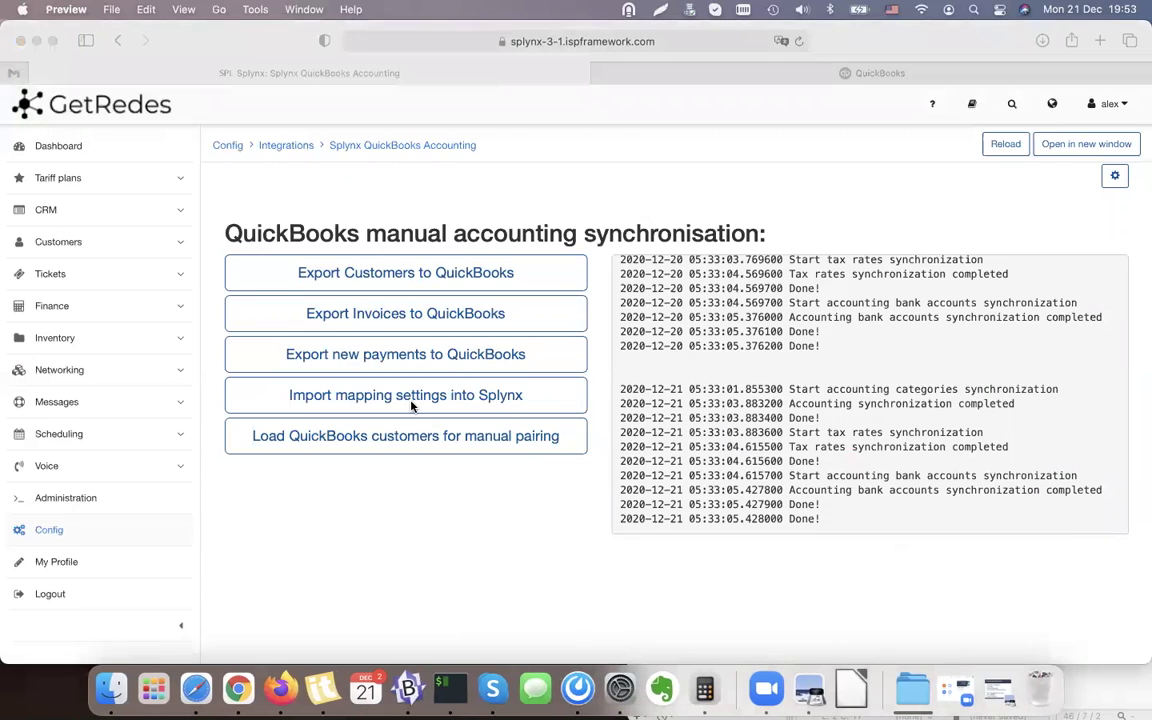
Start connecting Splynx with QuickBooks from the integration actions menu.
{"action": "left_click", "coordinate": [1115, 175]}
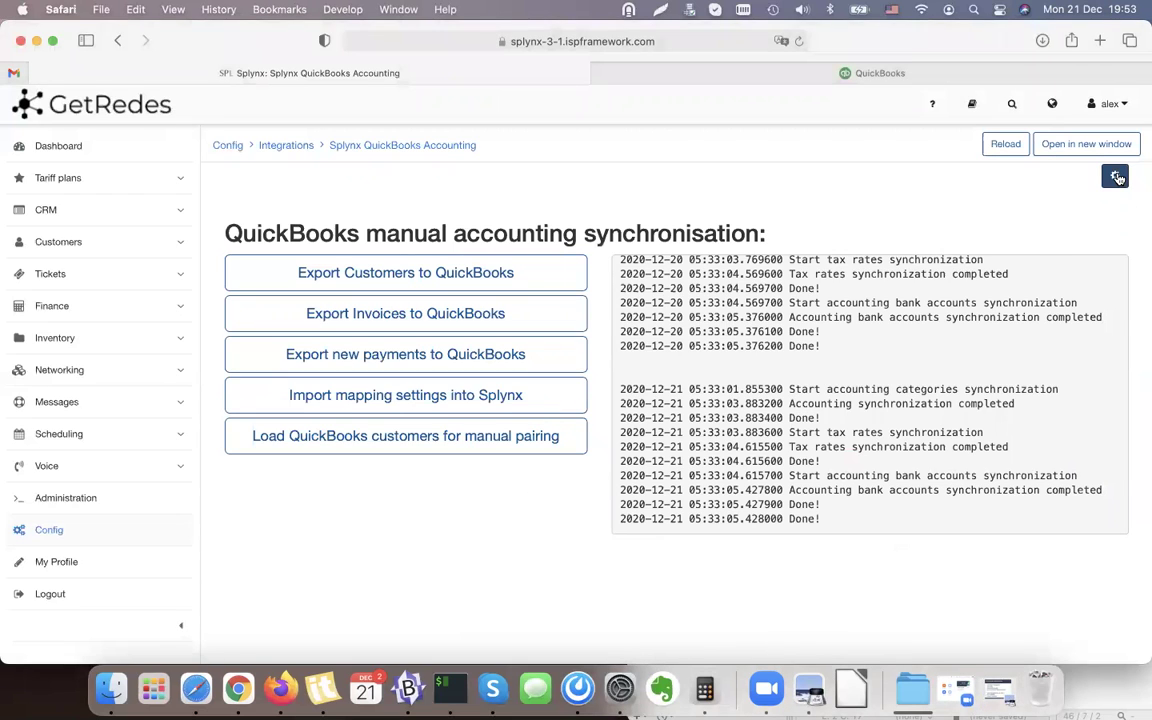
{"action": "left_click", "coordinate": [1115, 176]}
{"action": "left_click", "coordinate": [1115, 176]}
{"action": "left_click", "coordinate": [1070, 205]}
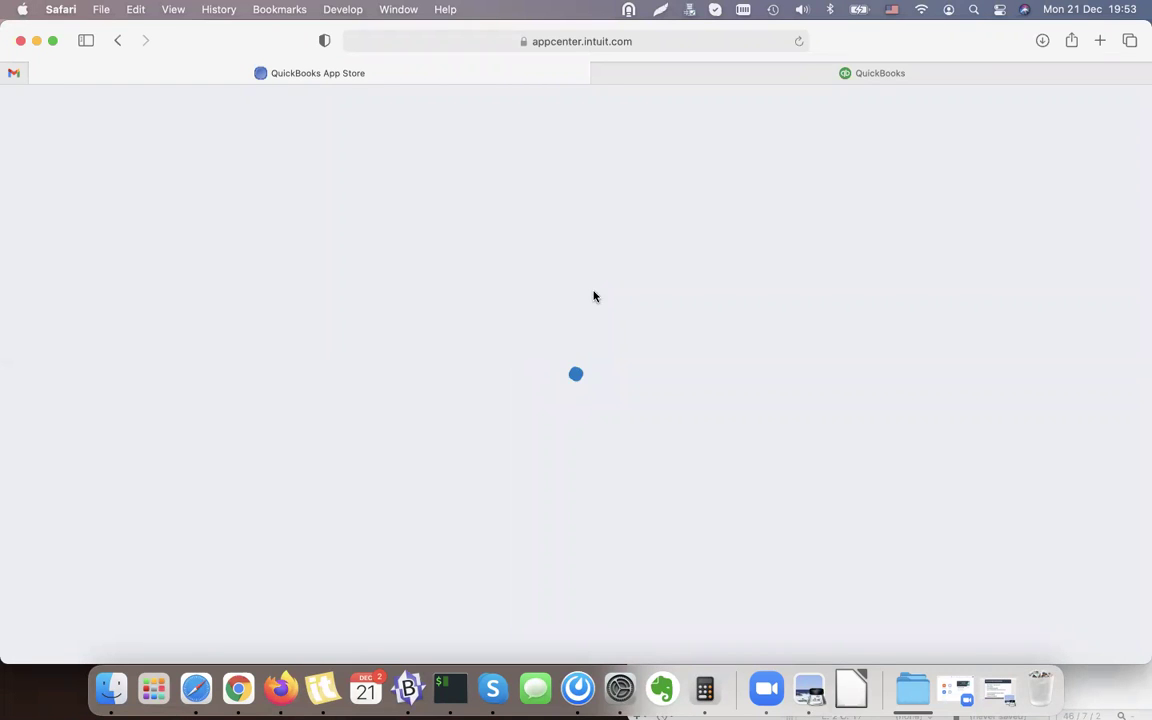
Approve the Splynx connection to the GetRedes company and go back to Splynx.
{"action": "left_click", "coordinate": [895, 73]}
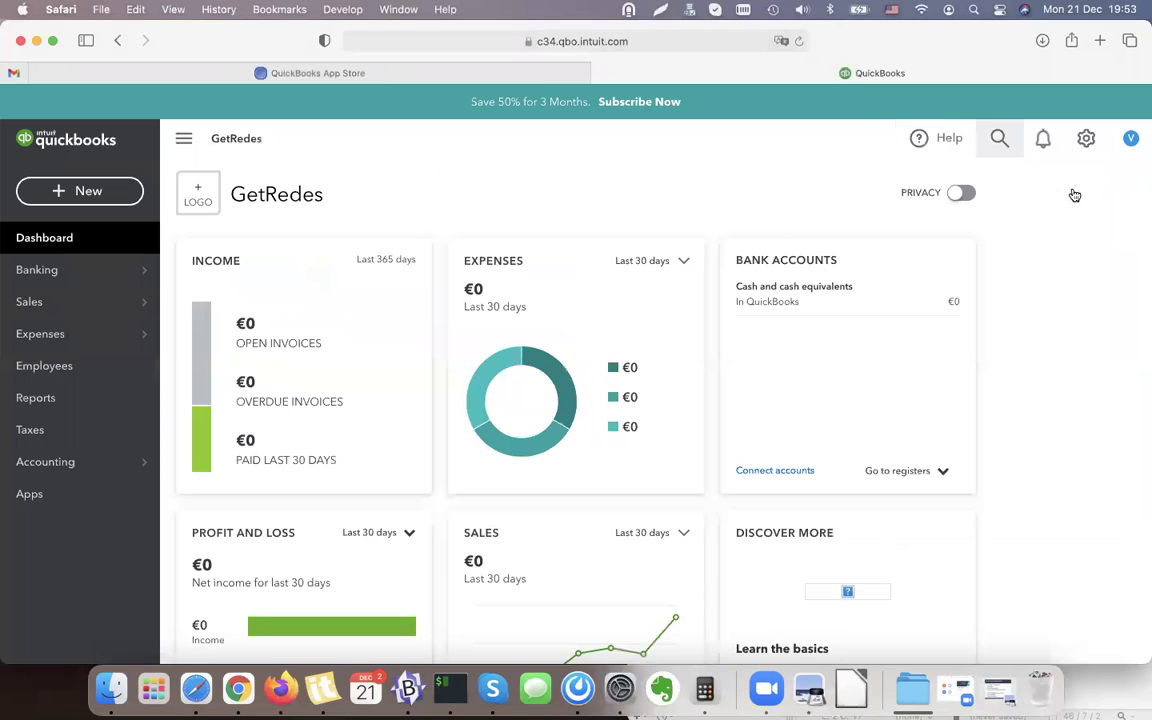
{"action": "left_click", "coordinate": [290, 78]}
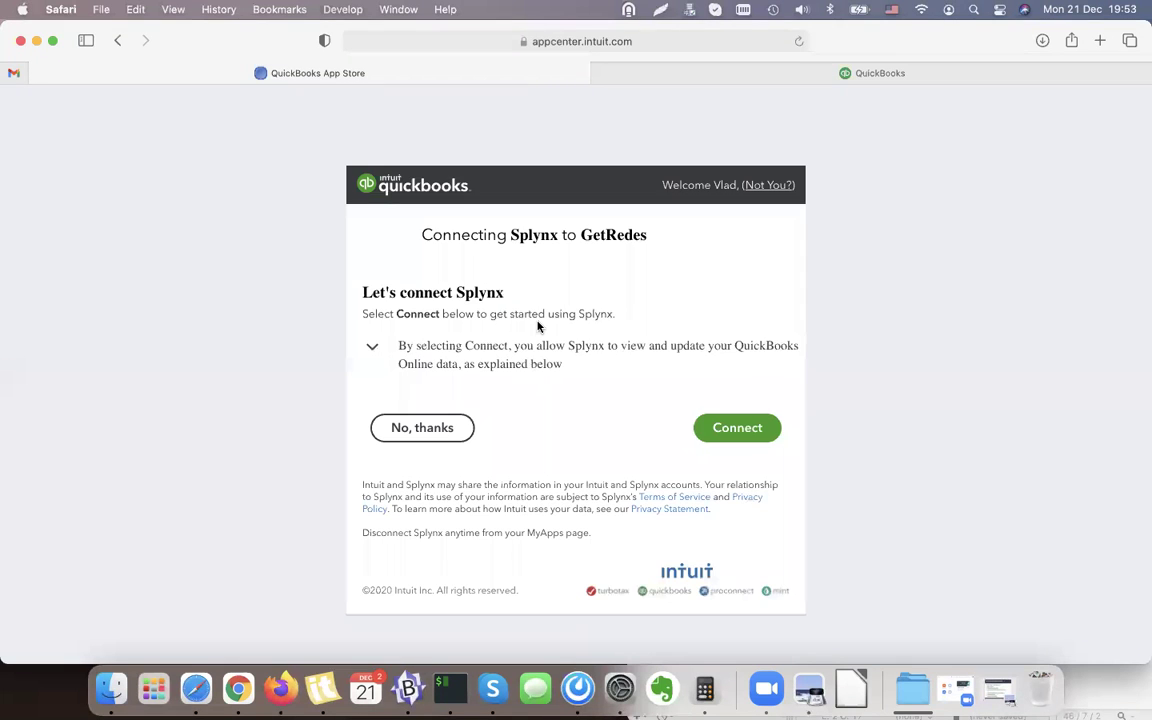
{"action": "left_click_drag", "start_coordinate": [630, 234], "coordinate": [509, 234]}
{"action": "left_click", "coordinate": [796, 481]}
{"action": "left_click", "coordinate": [738, 430]}
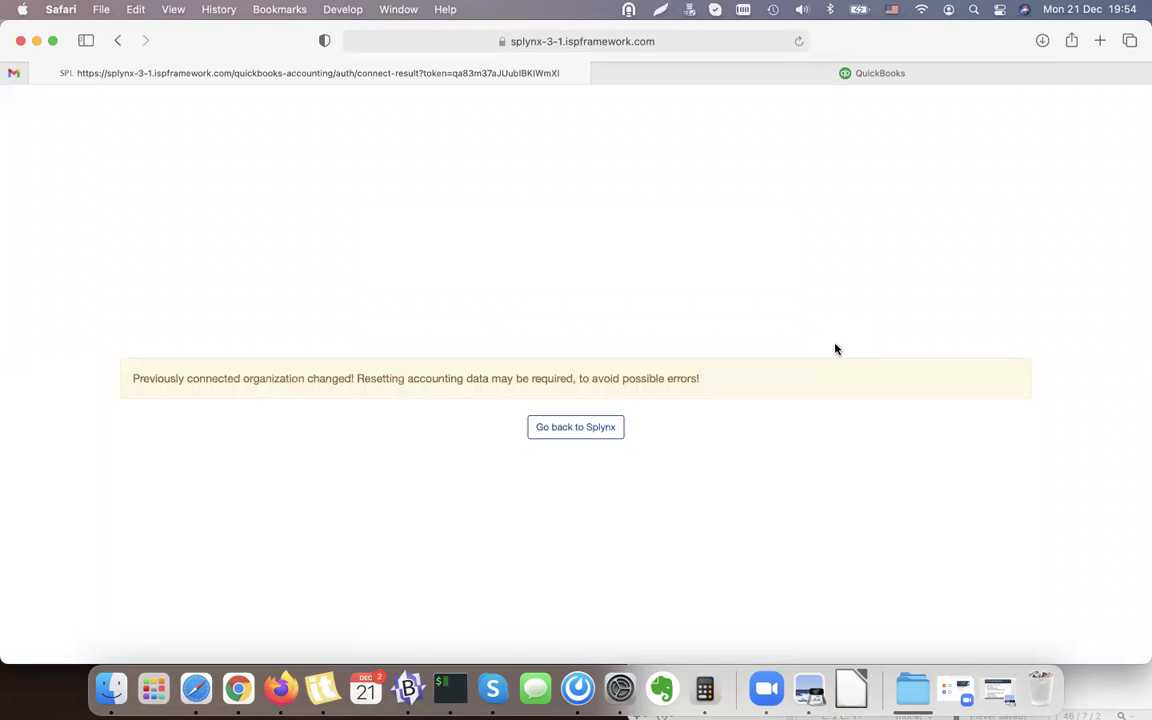
{"action": "left_click", "coordinate": [589, 437]}
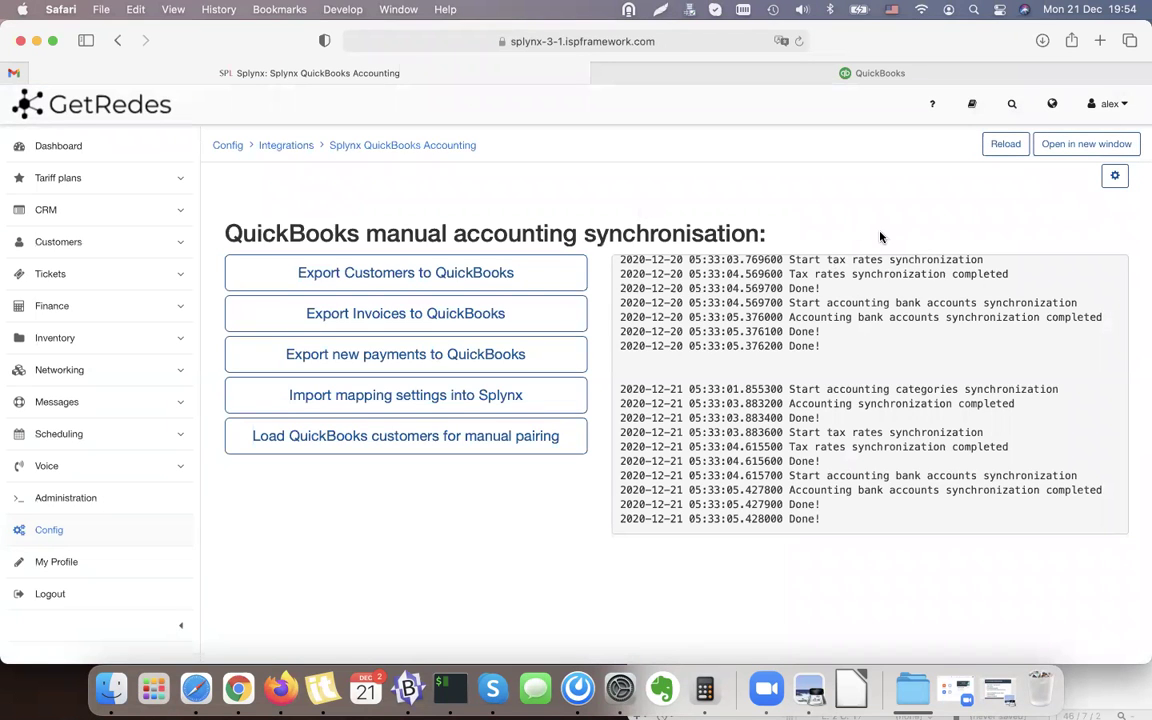
Open and close the integration settings menu, and open the accounting integration slides.
{"action": "left_click", "coordinate": [1116, 177]}
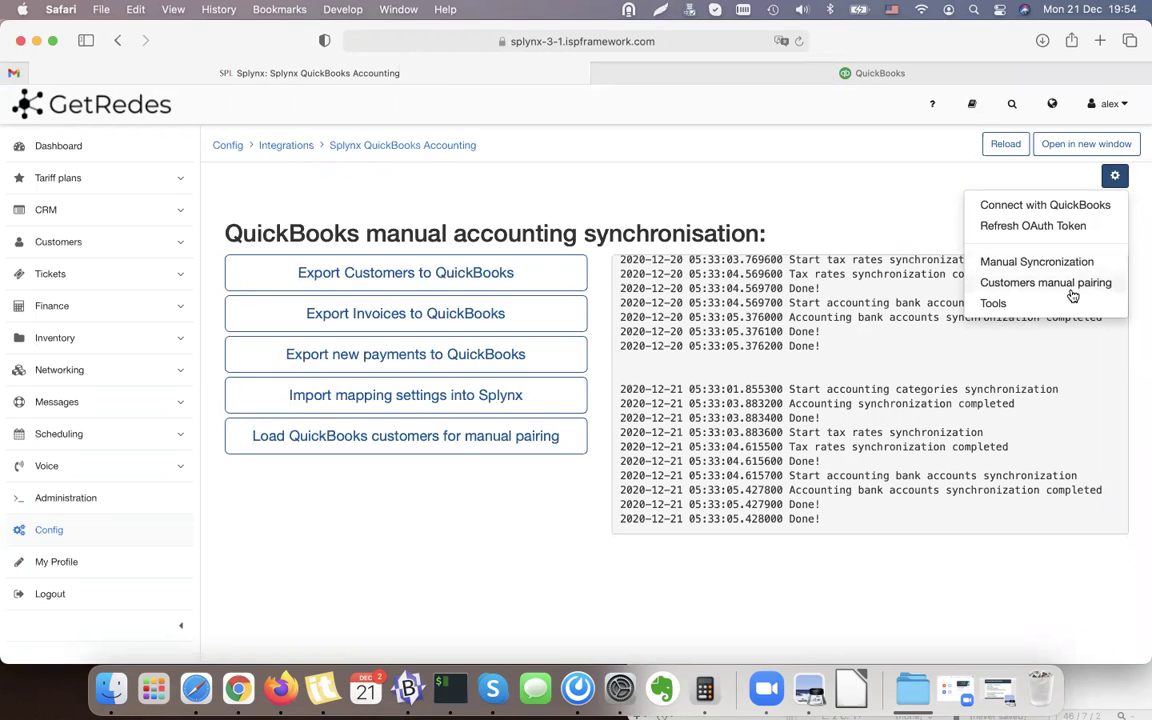
{"action": "left_click", "coordinate": [870, 186]}
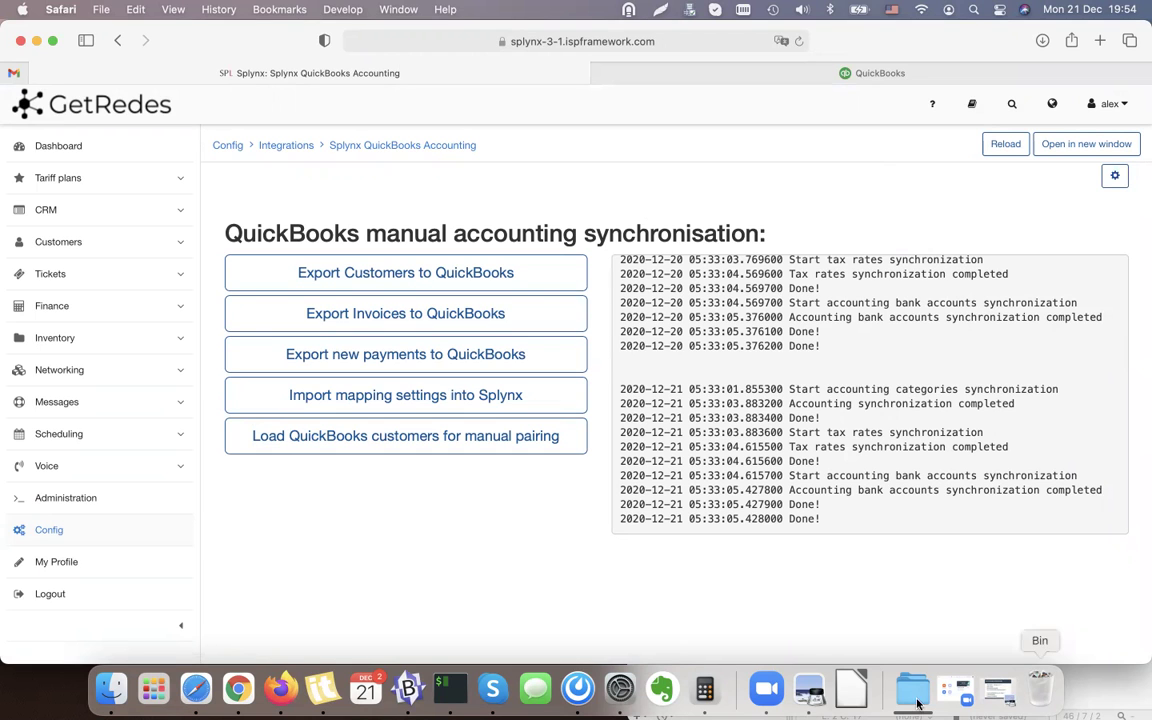
{"action": "left_click", "coordinate": [809, 688]}
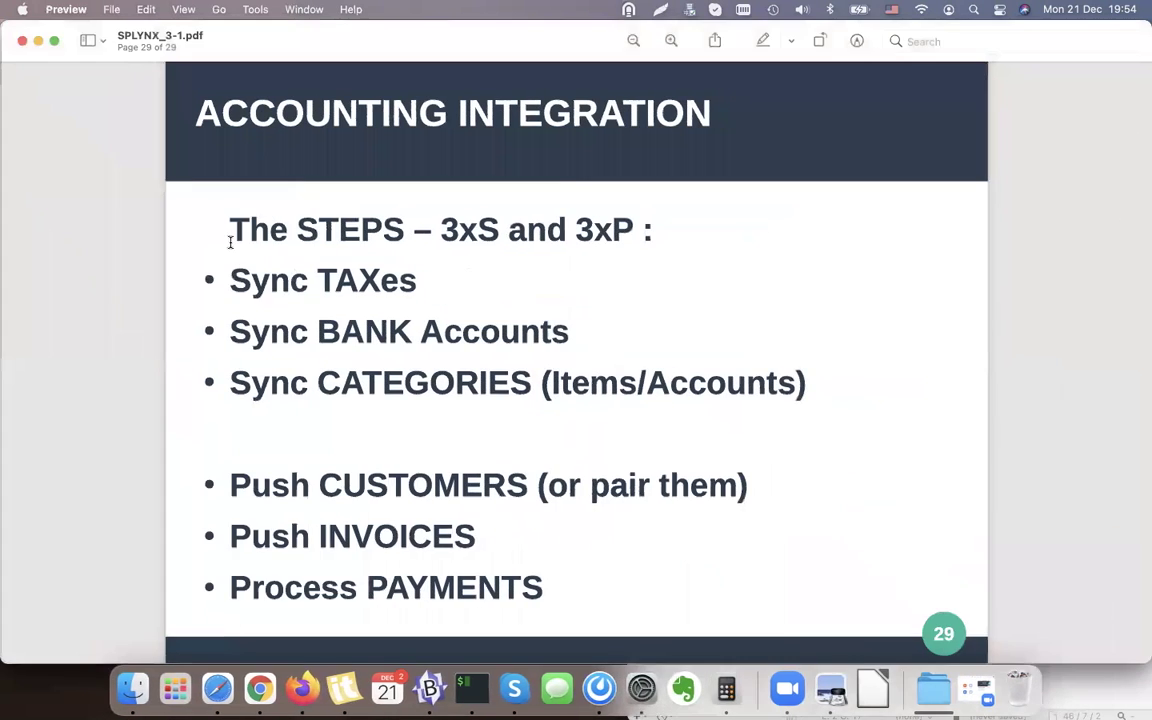
Highlight the Sync TAXes, BANK accounts and CATEGORIES steps on the slides, and minimize them.
{"action": "triple_click", "coordinate": [285, 284]}
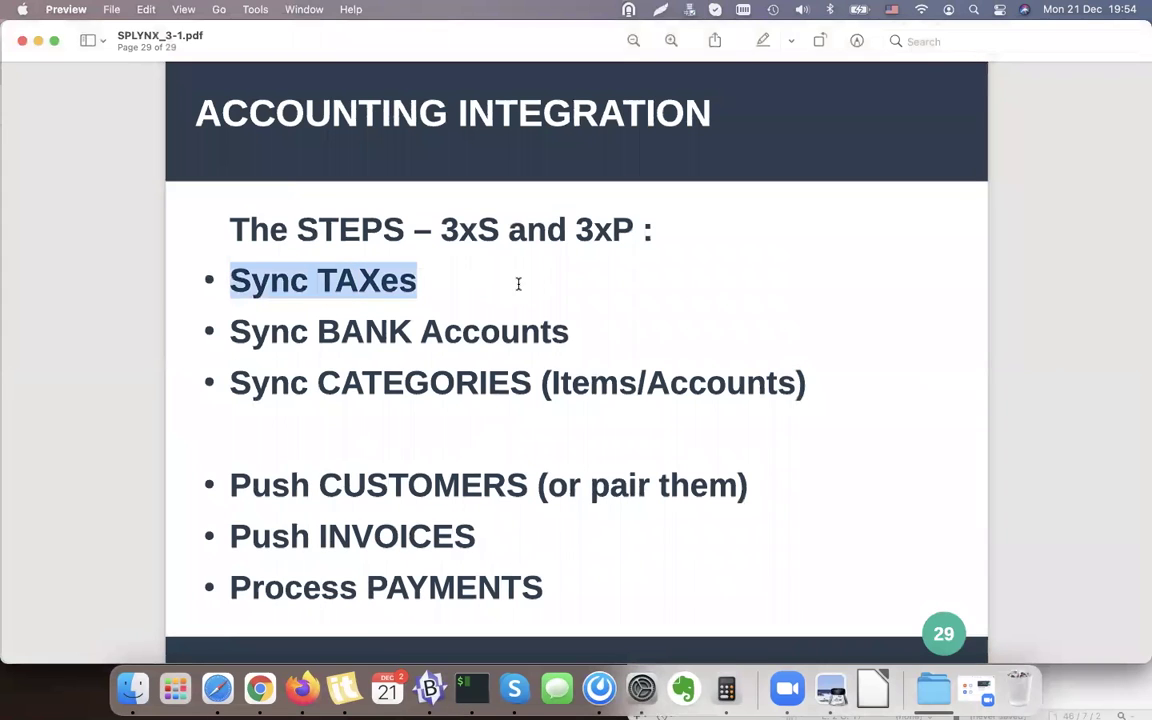
{"action": "double_click", "coordinate": [363, 327]}
{"action": "double_click", "coordinate": [365, 383]}
{"action": "left_click", "coordinate": [361, 258]}
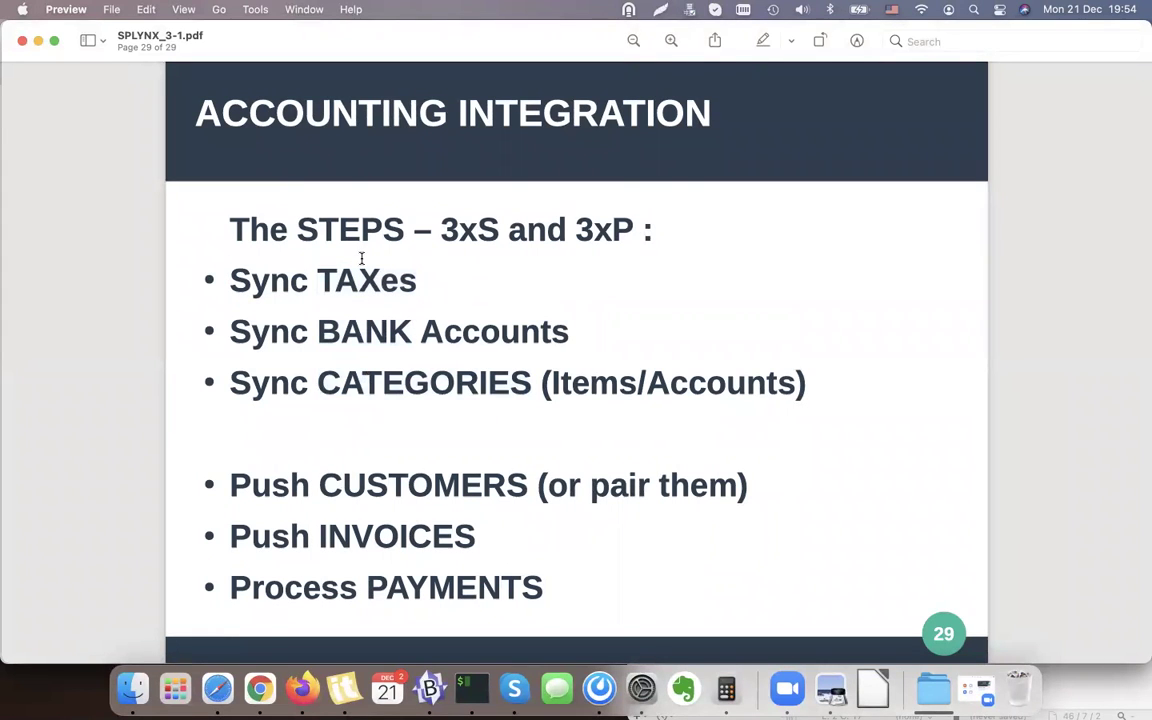
{"action": "left_click", "coordinate": [38, 41]}
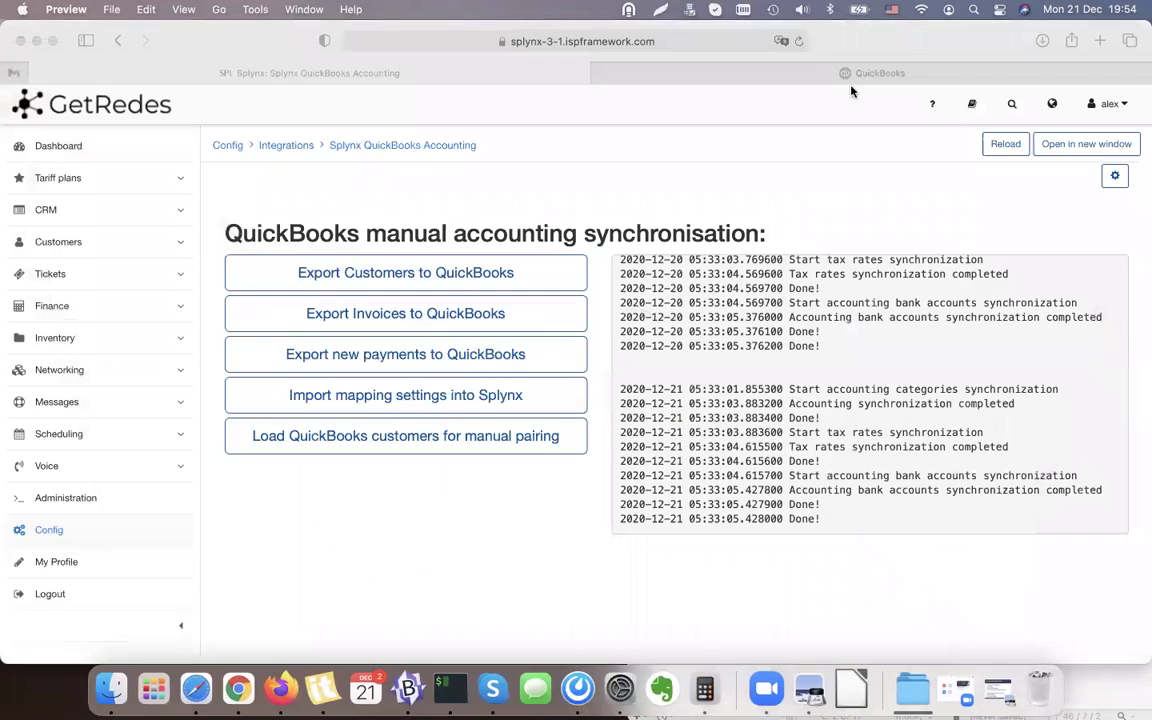
Review QuickBooks Online's Tax page with the IVA tax's open return, then return to Splynx.
{"action": "left_click", "coordinate": [798, 68]}
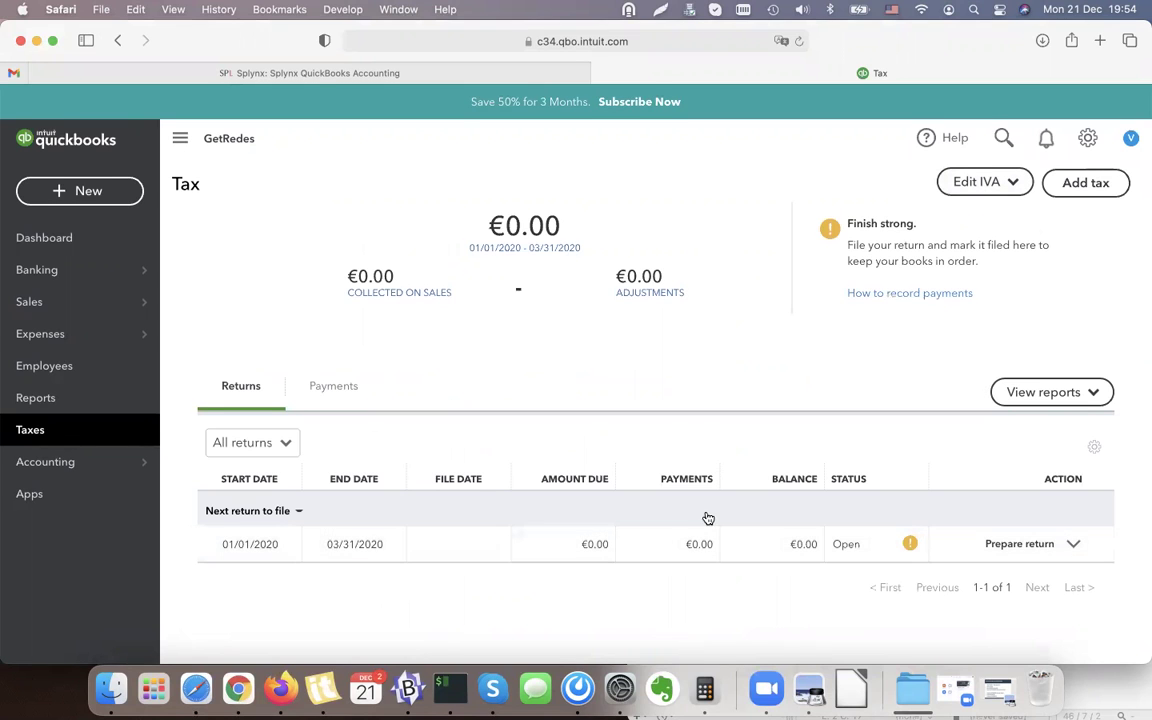
{"action": "left_click", "coordinate": [363, 78]}
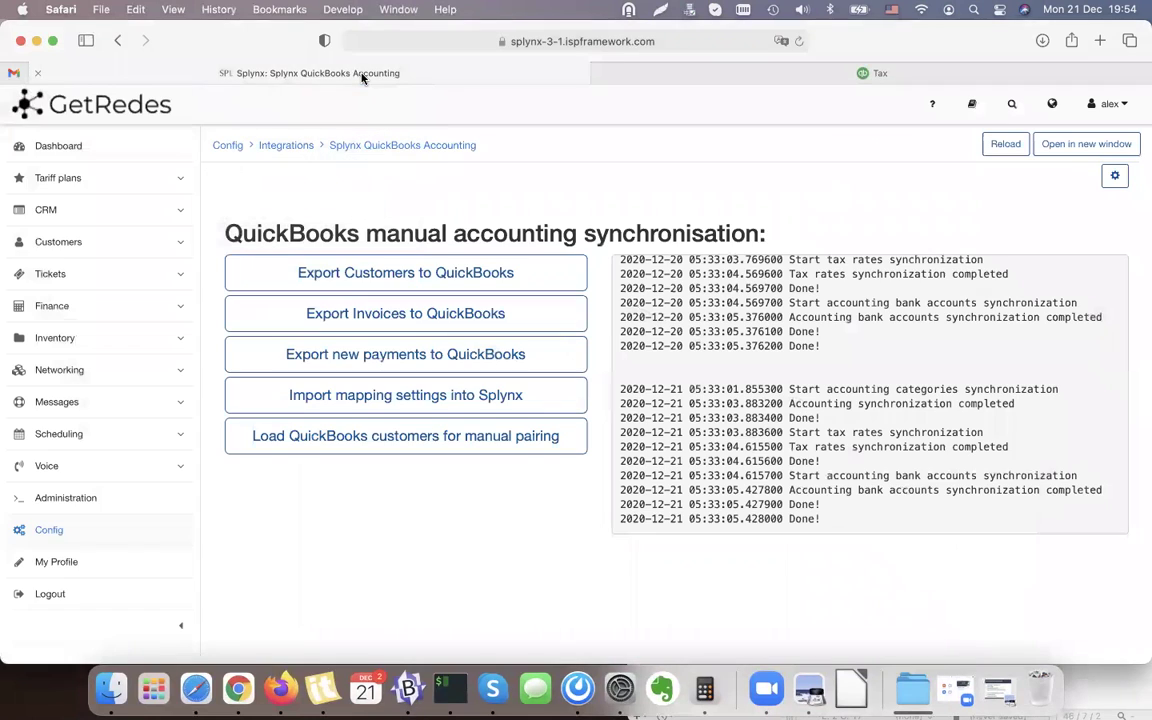
Search the Config settings for 'Accounting' and open the Accounting tax rates page.
{"action": "left_click", "coordinate": [50, 537]}
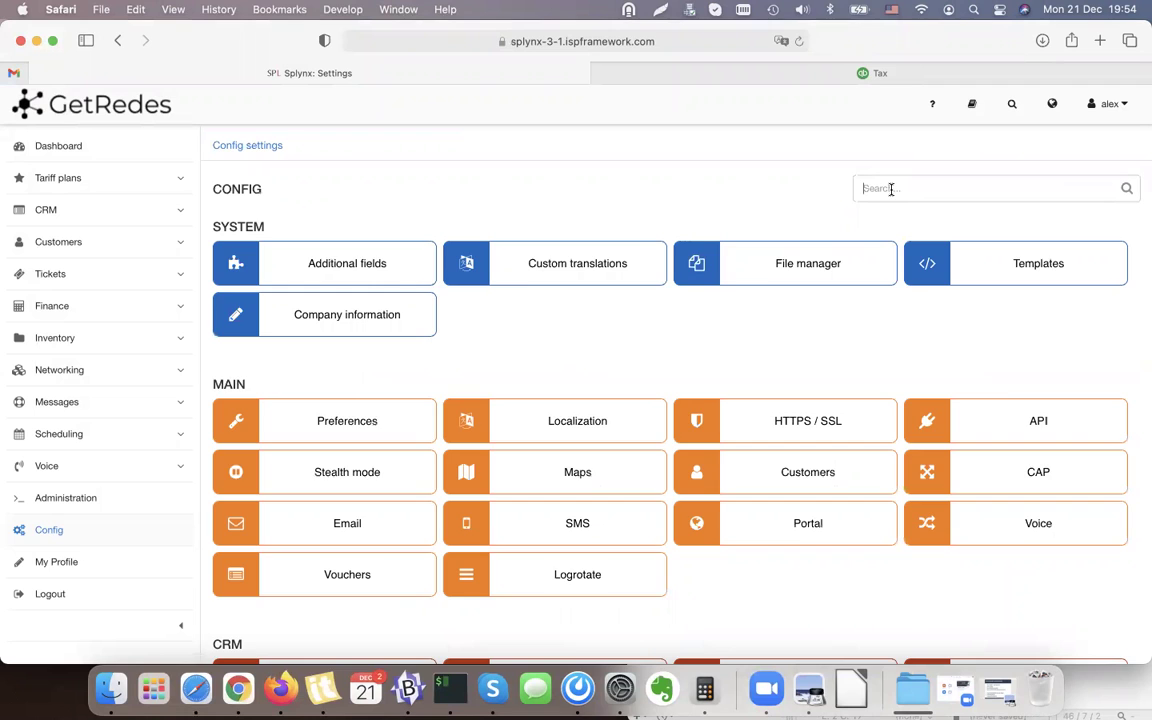
{"action": "type", "text": "Aacc"}
{"action": "key", "text": "BackSpace"}
{"action": "key", "text": "BackSpace"}
{"action": "key", "text": "BackSpace"}
{"action": "type", "text": "cc"}
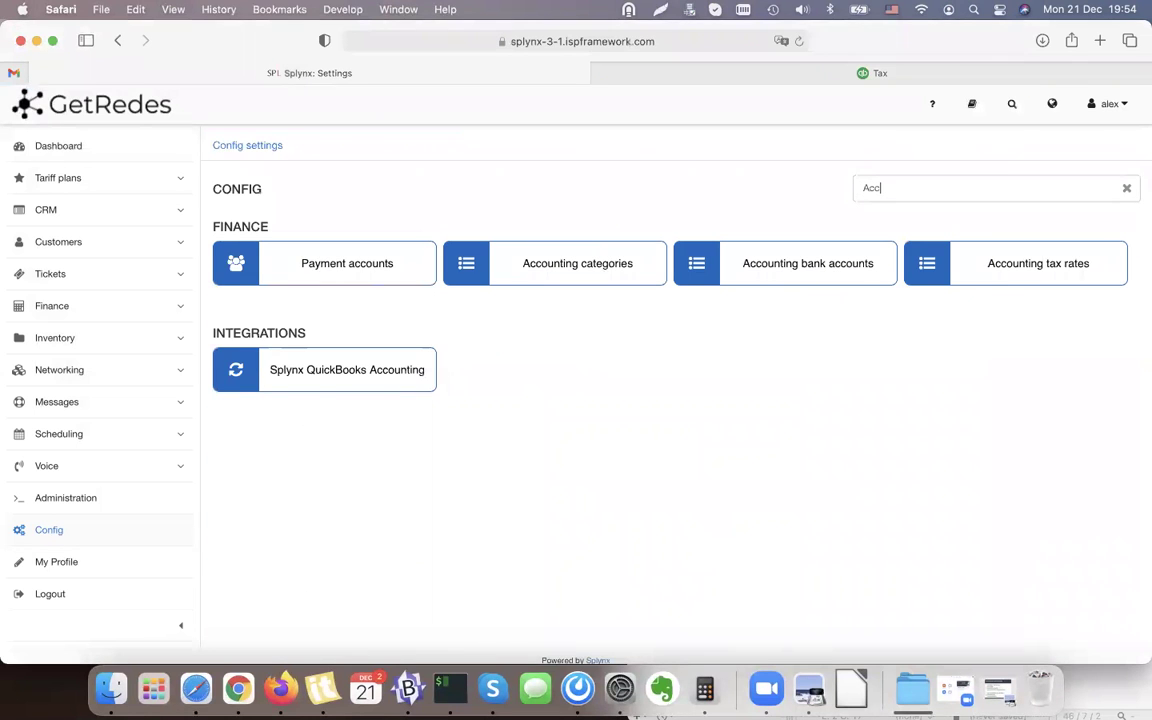
{"action": "type", "text": "ount"}
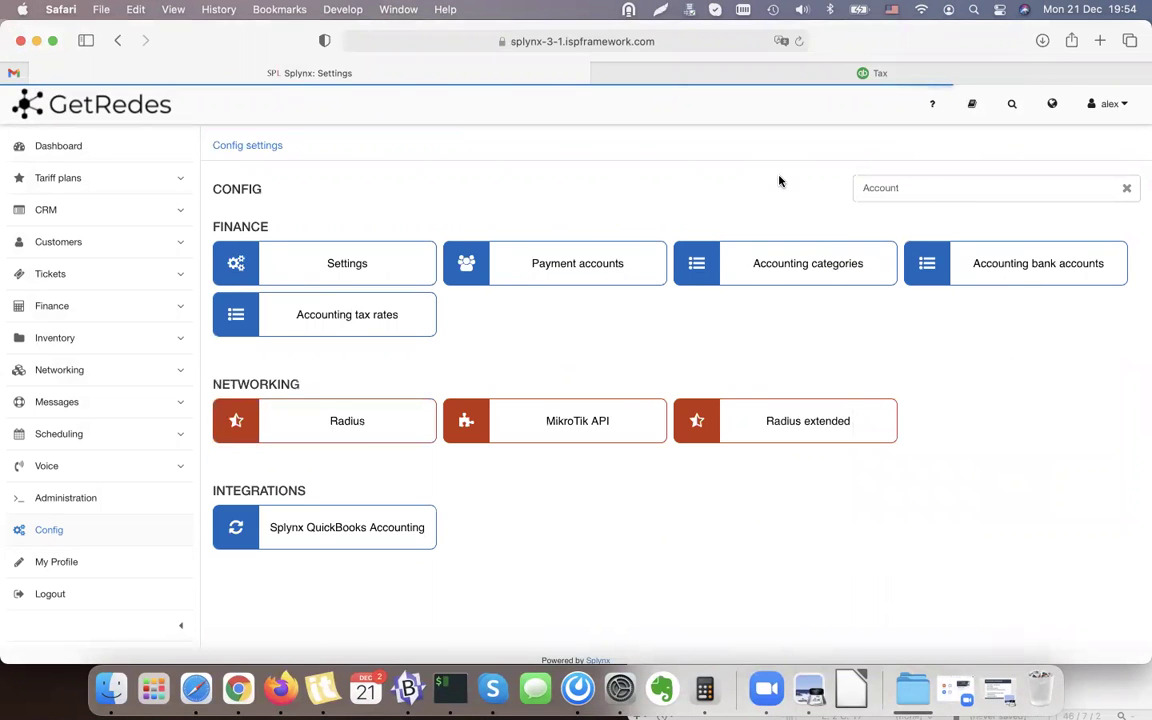
{"action": "left_click", "coordinate": [911, 193]}
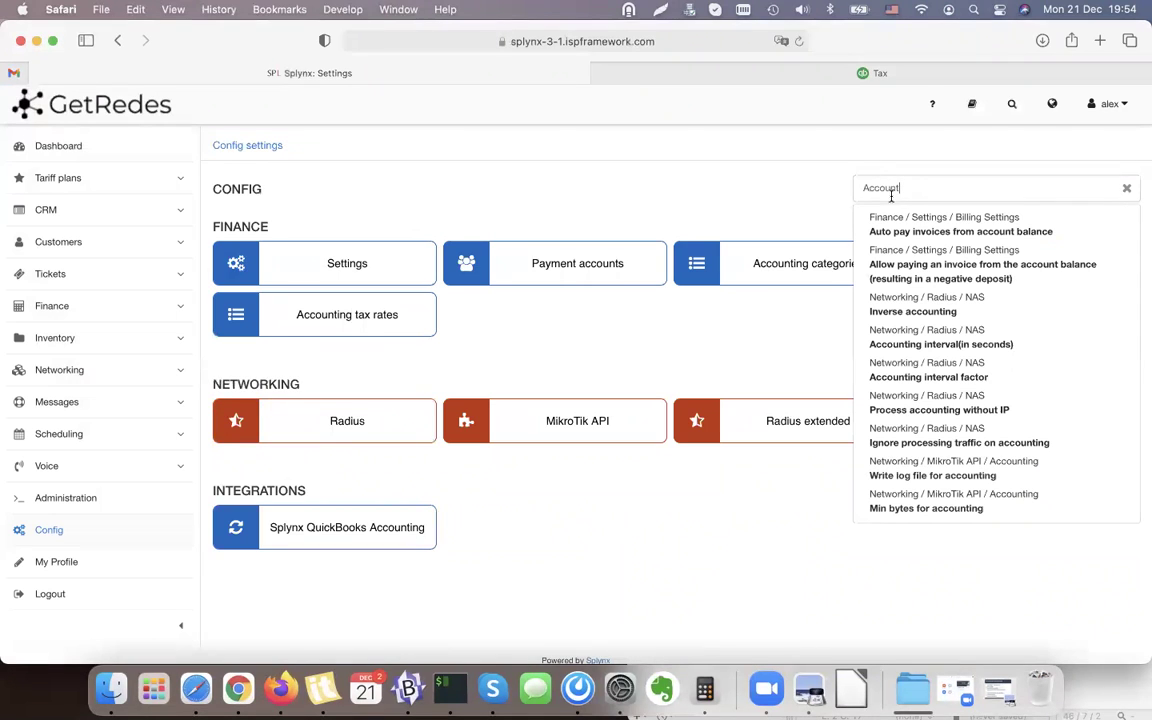
{"action": "type", "text": "ing"}
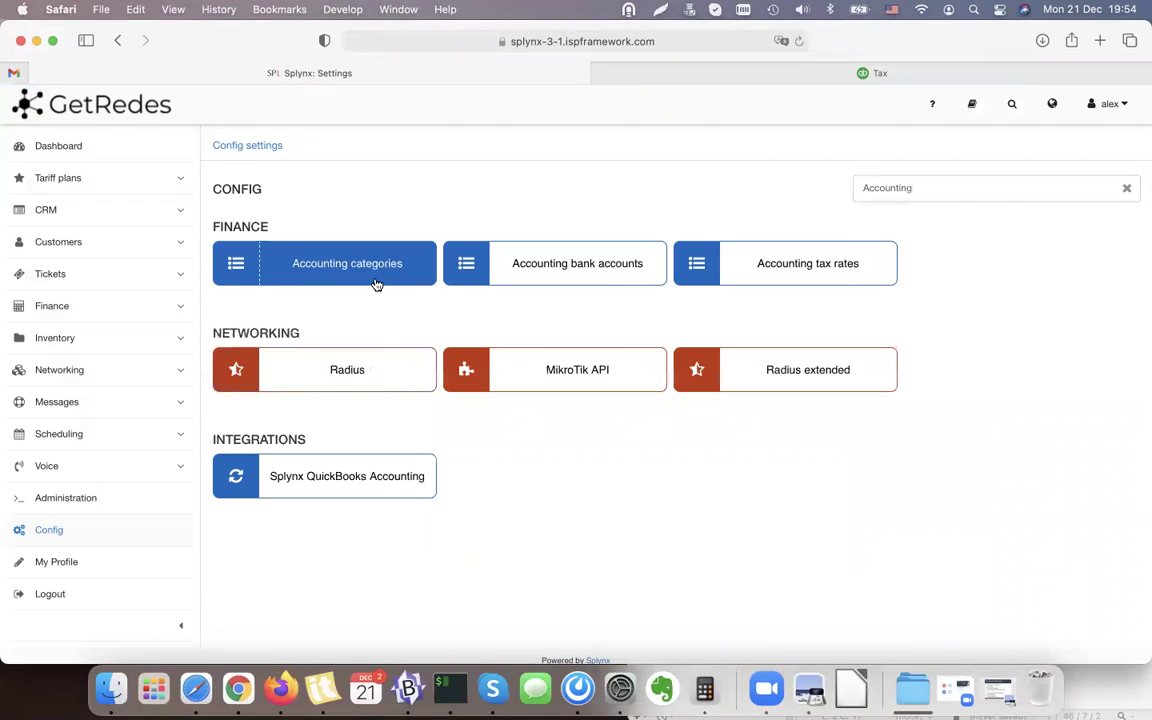
{"action": "left_click", "coordinate": [802, 263]}
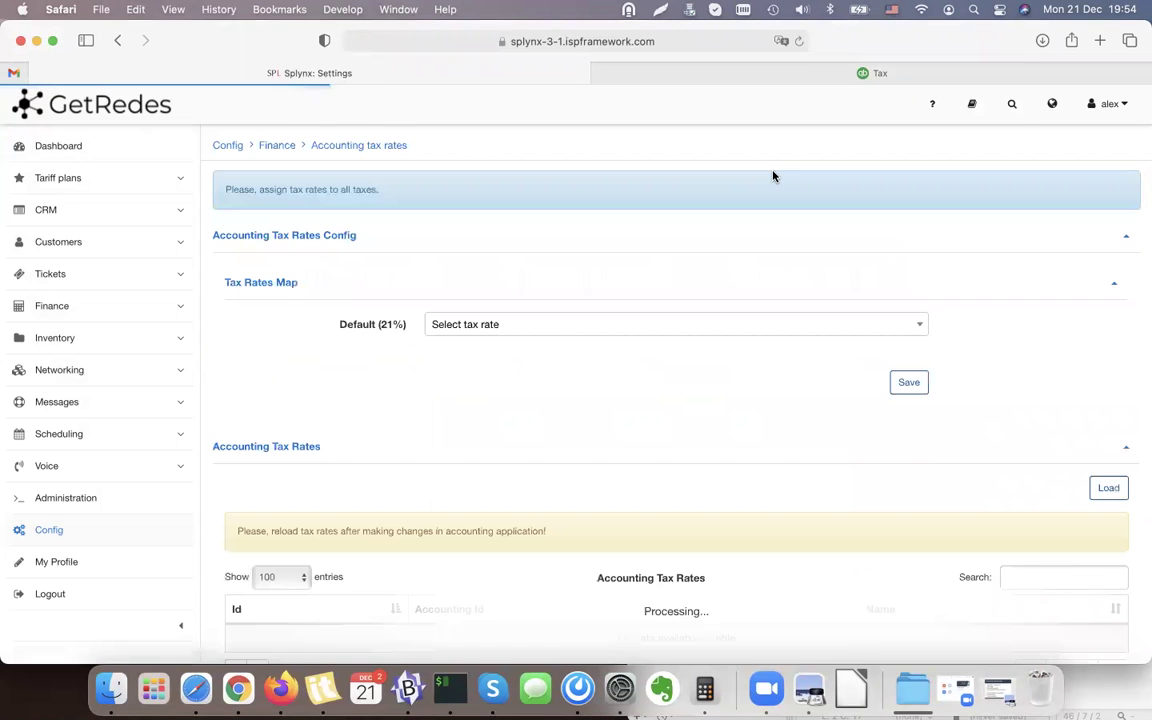
Load the tax rates from QuickBooks and check the synced VAT rate.
{"action": "scroll", "coordinate": [772, 176], "scroll_direction": "down", "scroll_amount": 2}
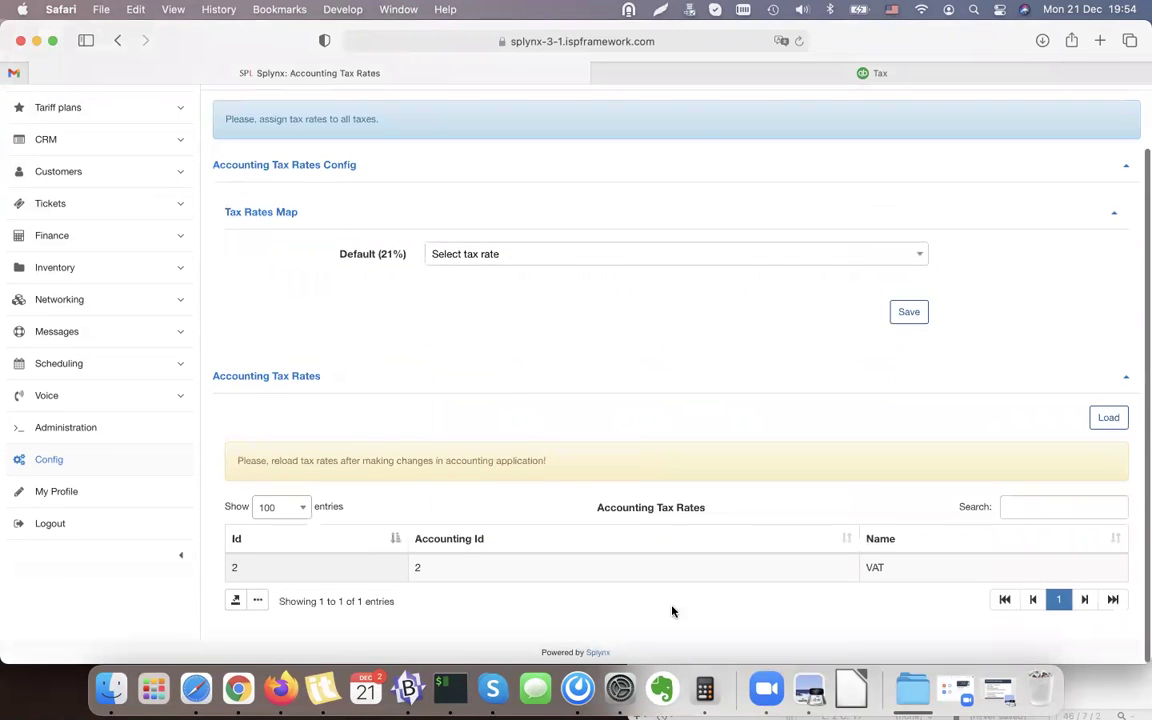
{"action": "left_click", "coordinate": [1107, 416]}
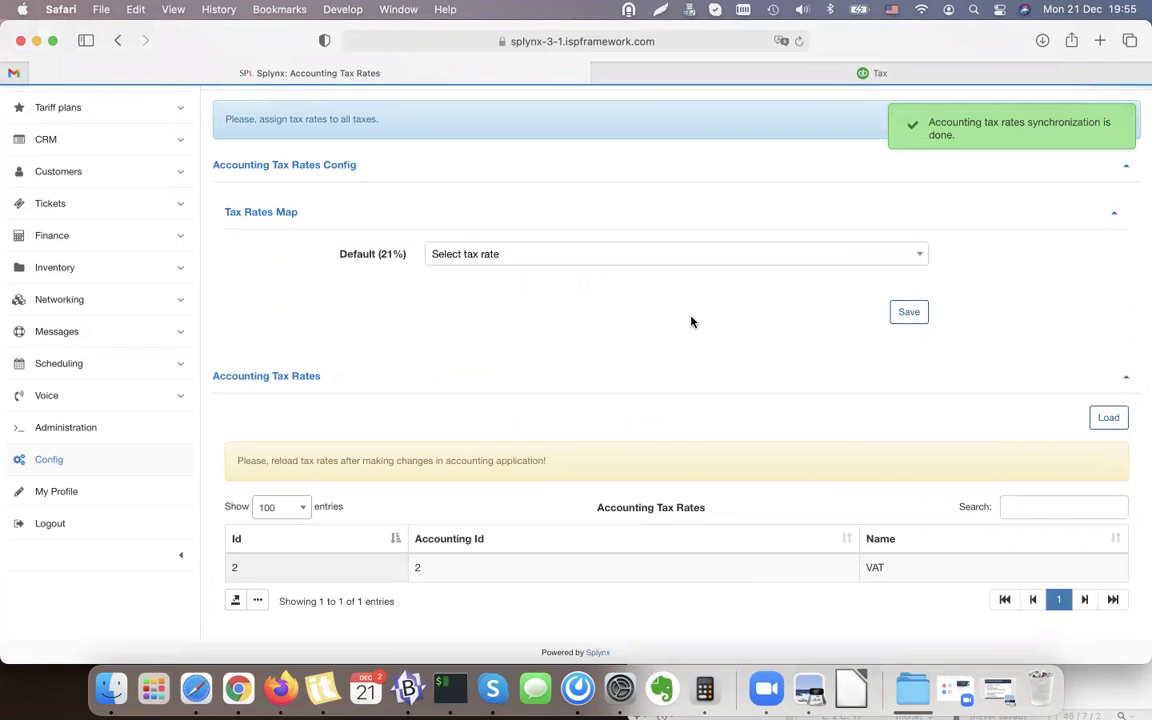
{"action": "scroll", "coordinate": [955, 403], "scroll_direction": "down", "scroll_amount": 2}
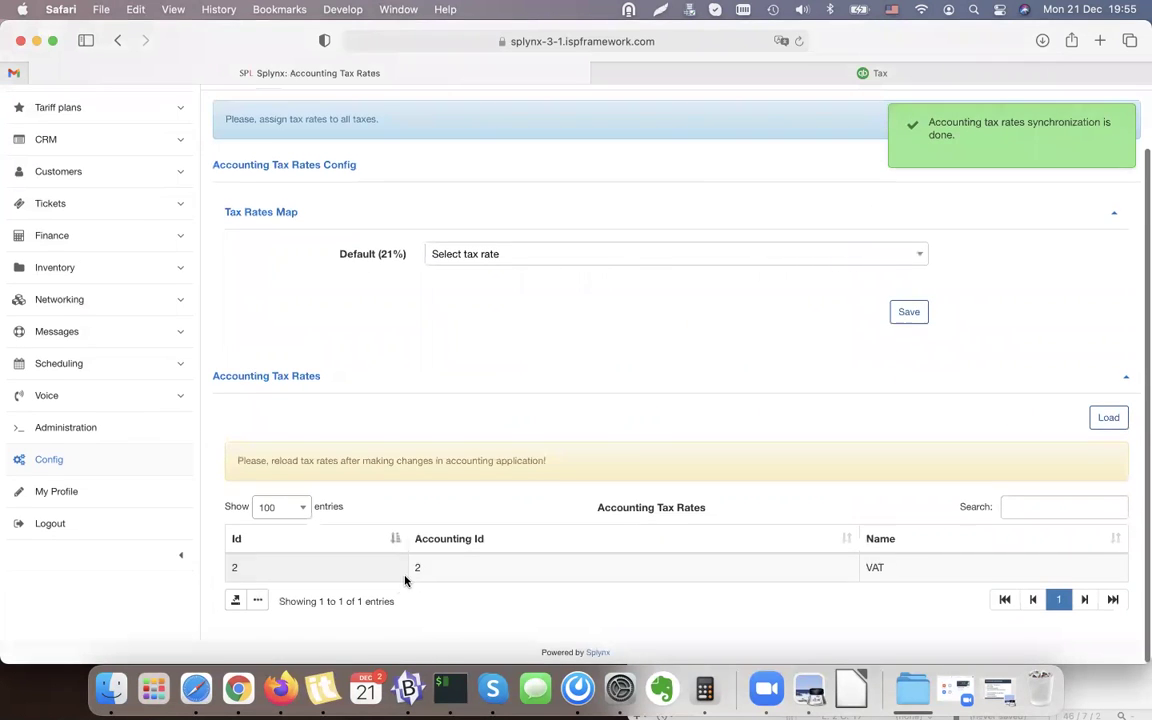
{"action": "triple_click", "coordinate": [445, 571]}
{"action": "left_click", "coordinate": [370, 250]}
{"action": "left_click_drag", "start_coordinate": [338, 254], "coordinate": [398, 254]}
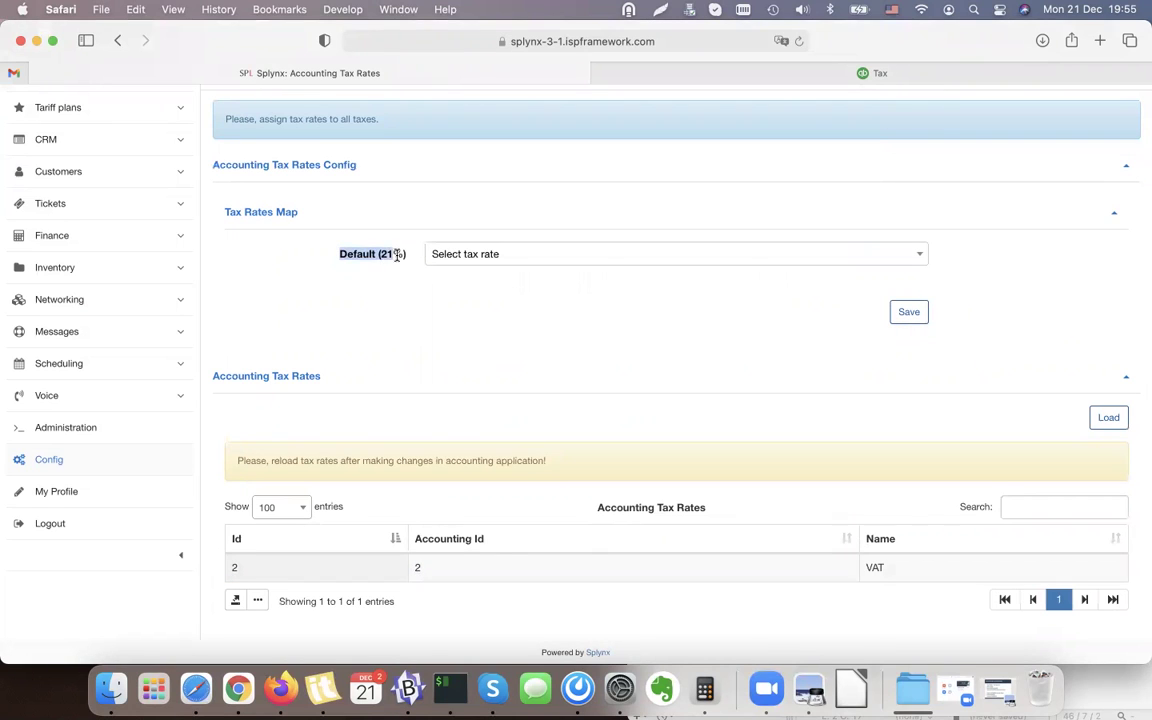
{"action": "left_click", "coordinate": [397, 255]}
Map the Default (21%) tax to VAT and save the tax rates map.
{"action": "left_click", "coordinate": [545, 258]}
{"action": "left_click", "coordinate": [458, 330]}
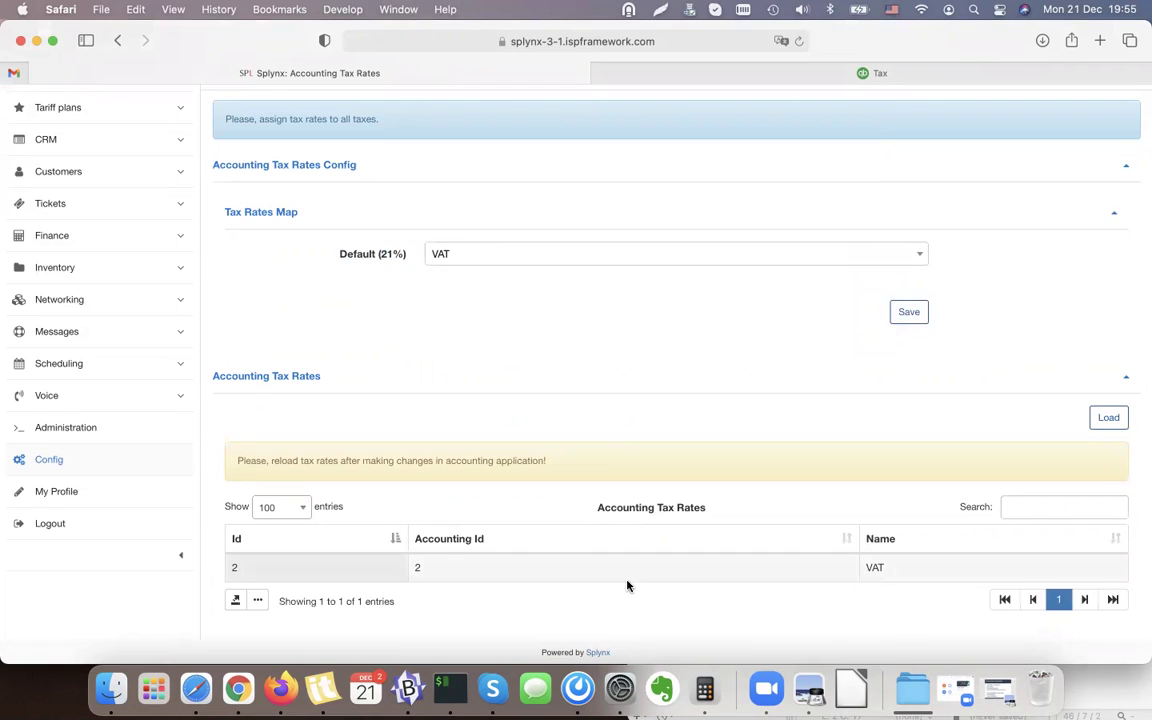
{"action": "left_click", "coordinate": [904, 318]}
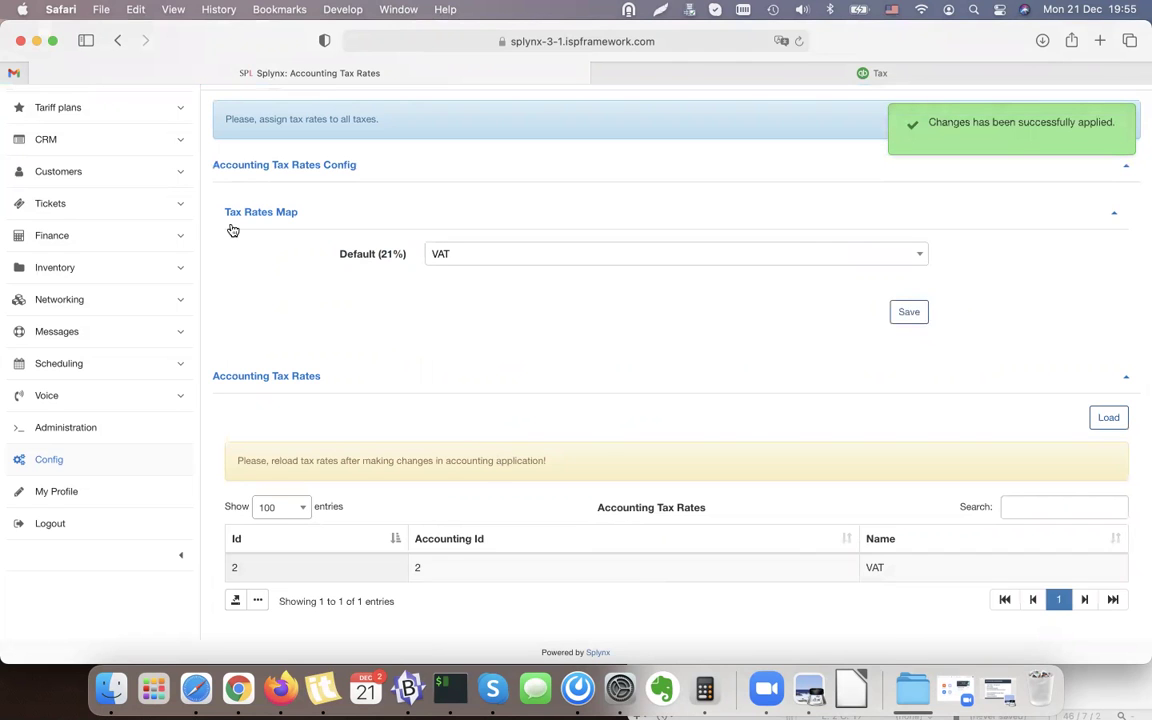
{"action": "triple_click", "coordinate": [245, 213]}
{"action": "scroll", "coordinate": [337, 326], "scroll_direction": "up", "scroll_amount": 2}
{"action": "left_click", "coordinate": [334, 262]}
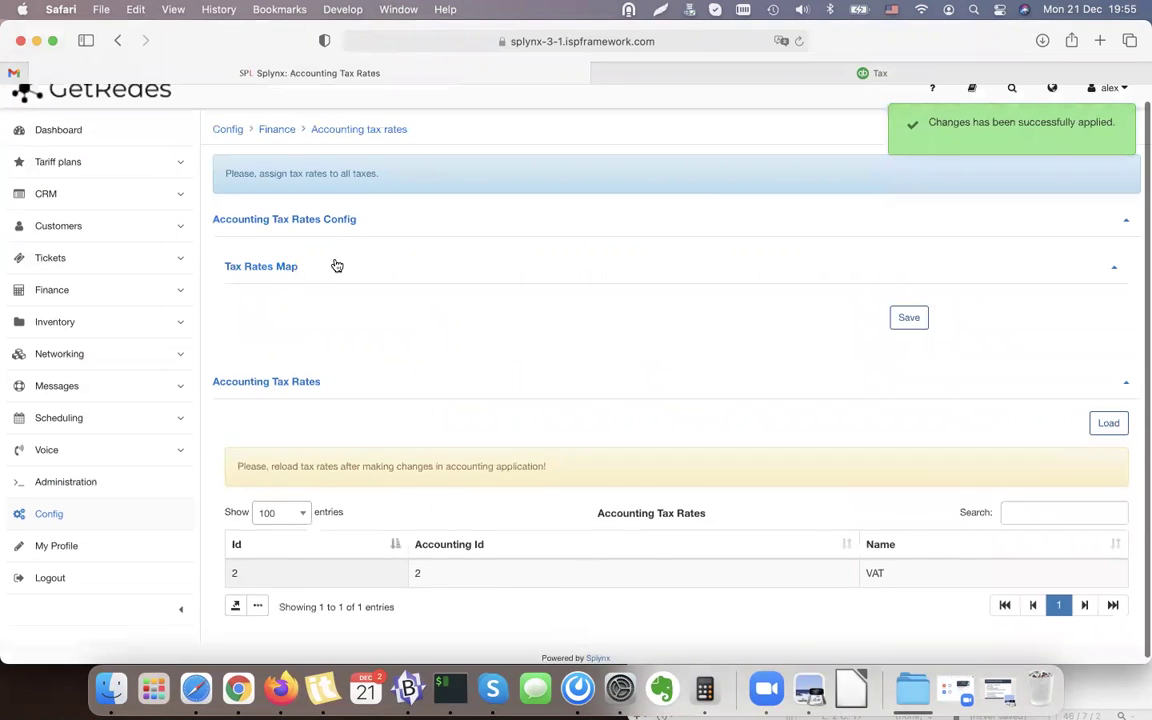
{"action": "scroll", "coordinate": [540, 610], "scroll_direction": "down", "scroll_amount": 2}
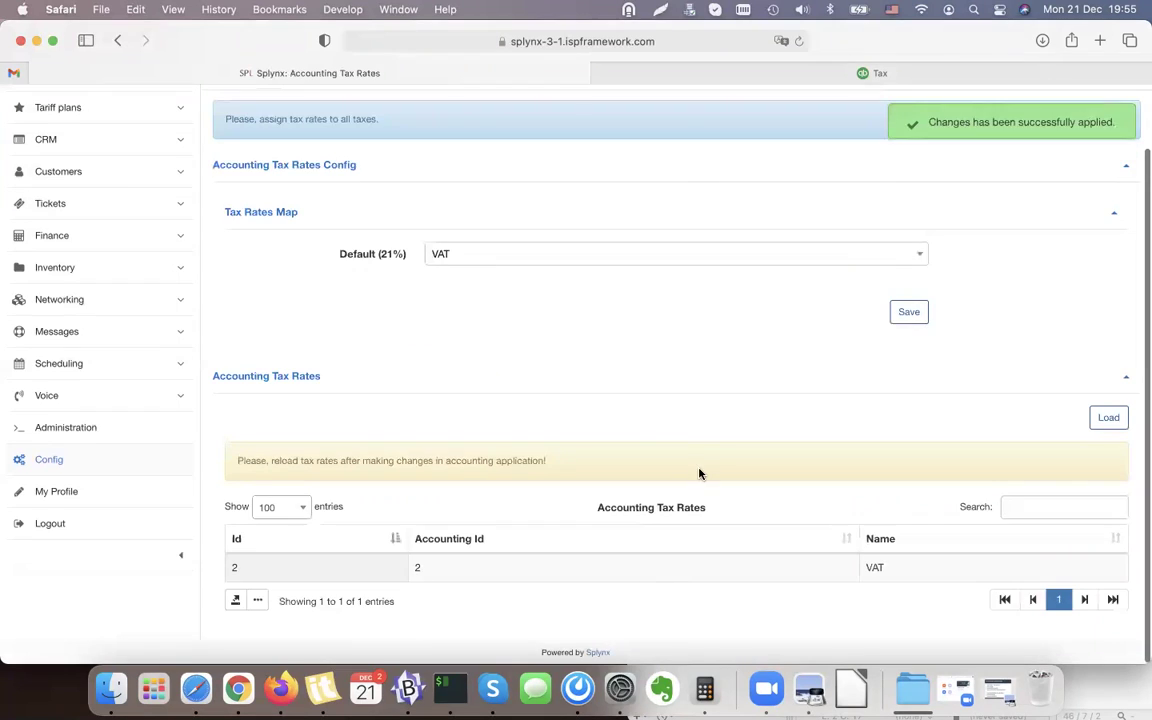
{"action": "scroll", "coordinate": [691, 474], "scroll_direction": "up", "scroll_amount": 1}
Open the Accounting bank accounts page and load the accounts from QuickBooks.
{"action": "left_click", "coordinate": [118, 40]}
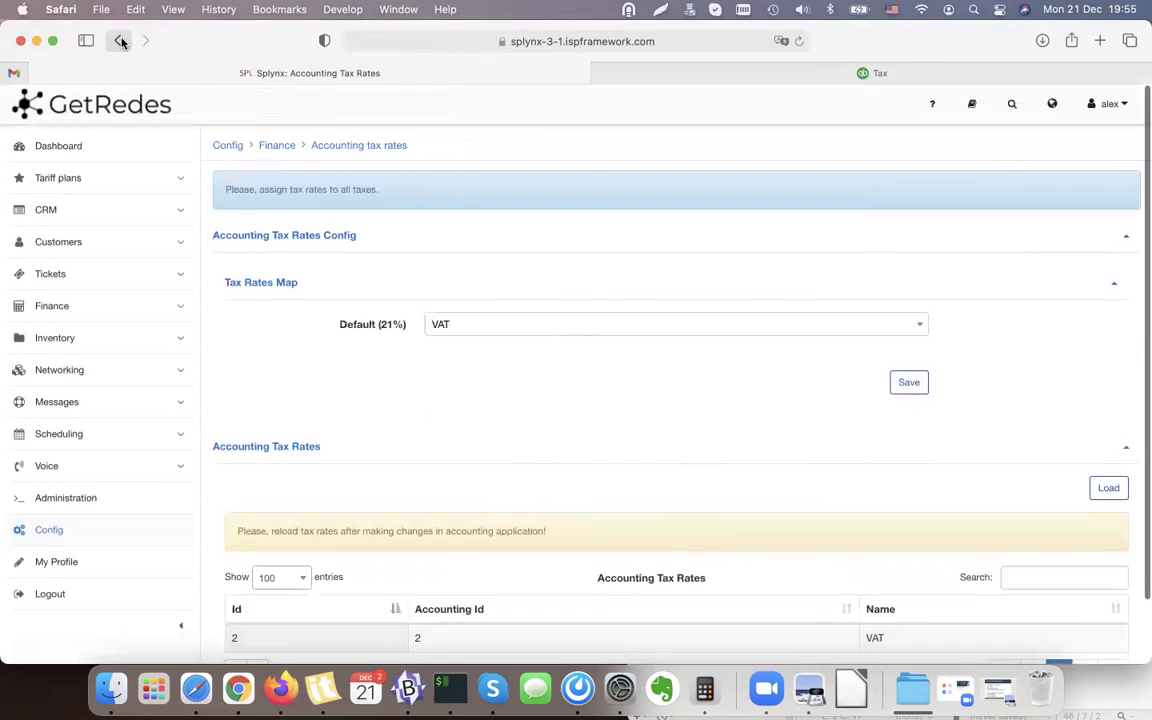
{"action": "left_click", "coordinate": [607, 264]}
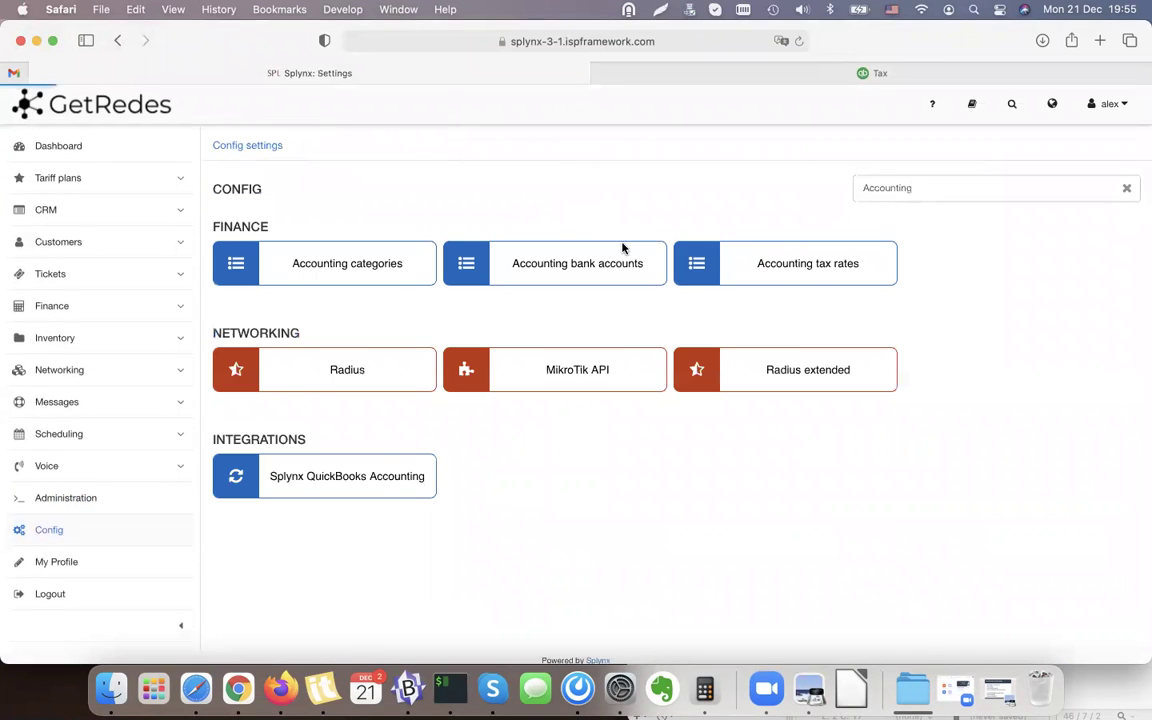
{"action": "scroll", "coordinate": [666, 206], "scroll_direction": "down", "scroll_amount": 3}
{"action": "scroll", "coordinate": [666, 206], "scroll_direction": "up", "scroll_amount": 1}
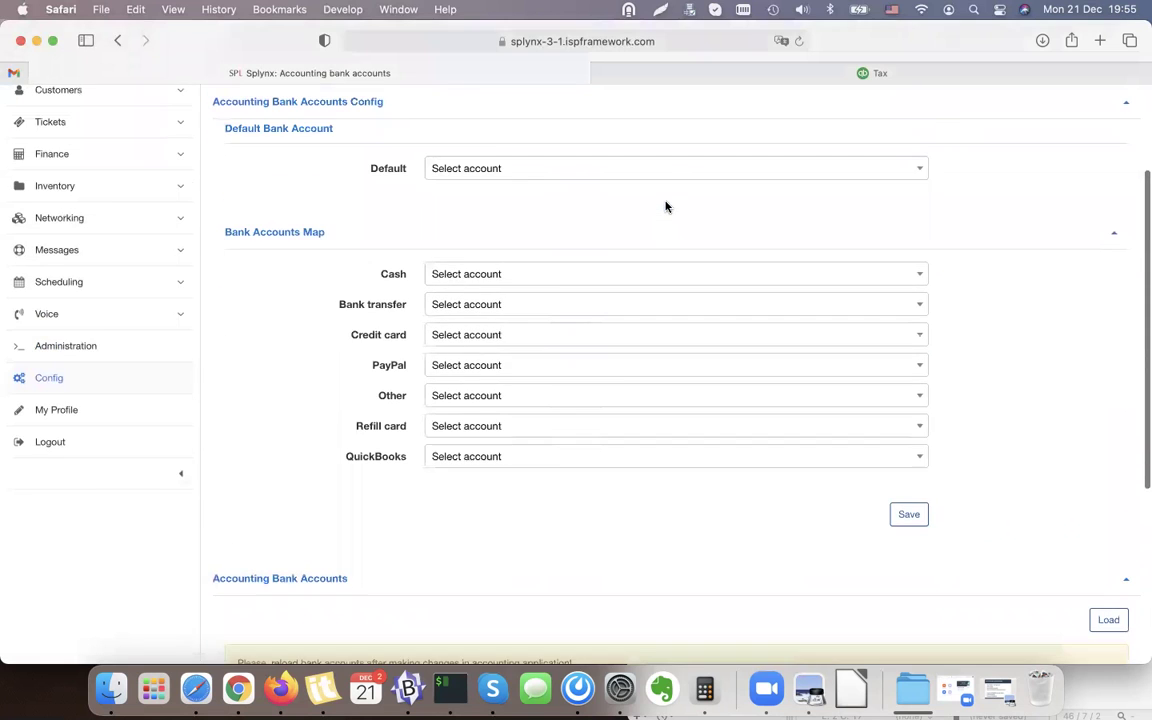
{"action": "scroll", "coordinate": [668, 207], "scroll_direction": "down", "scroll_amount": 3}
{"action": "scroll", "coordinate": [667, 207], "scroll_direction": "down", "scroll_amount": 2}
{"action": "left_click", "coordinate": [1108, 307]}
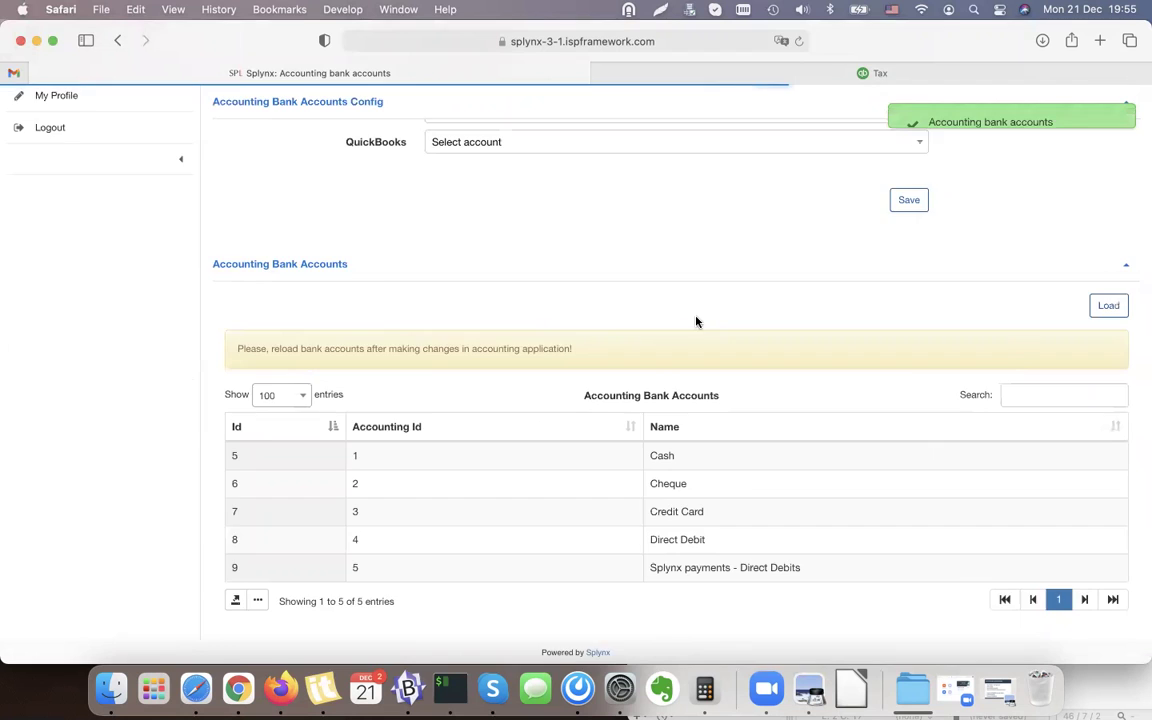
Review the loaded Cash, Cheque, Credit Card and Direct Debit accounts, then return to the Bank Accounts Map.
{"action": "scroll", "coordinate": [783, 268], "scroll_direction": "down", "scroll_amount": 3}
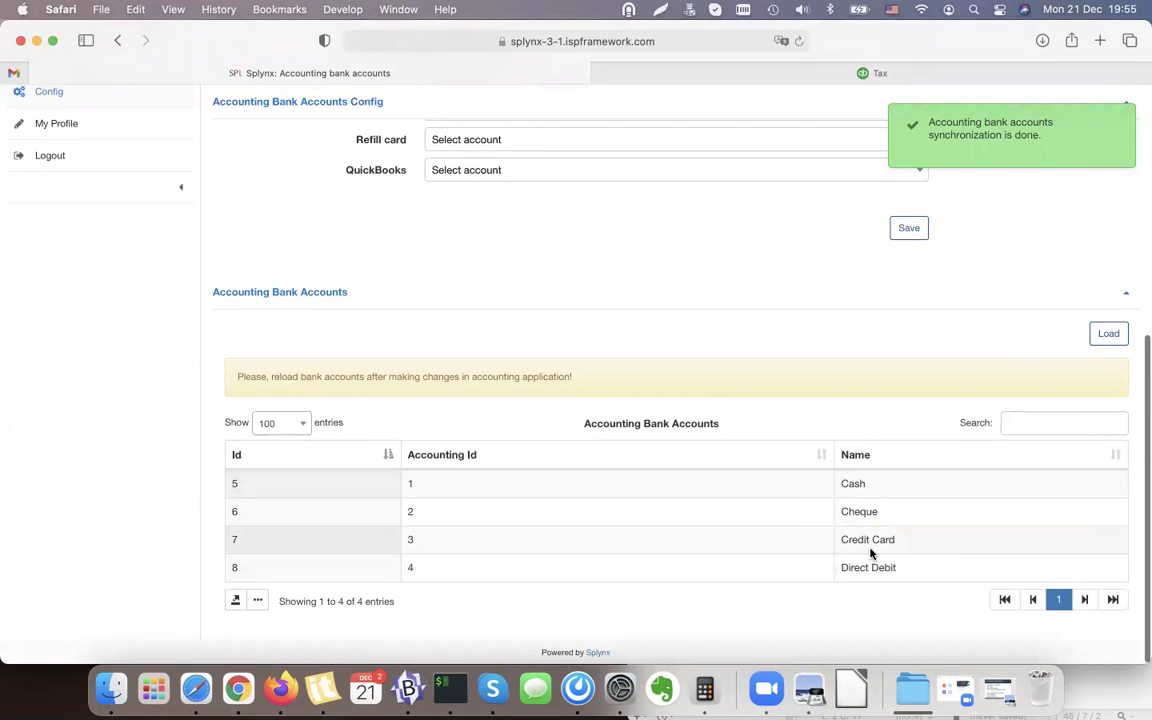
{"action": "scroll", "coordinate": [870, 555], "scroll_direction": "up", "scroll_amount": 1}
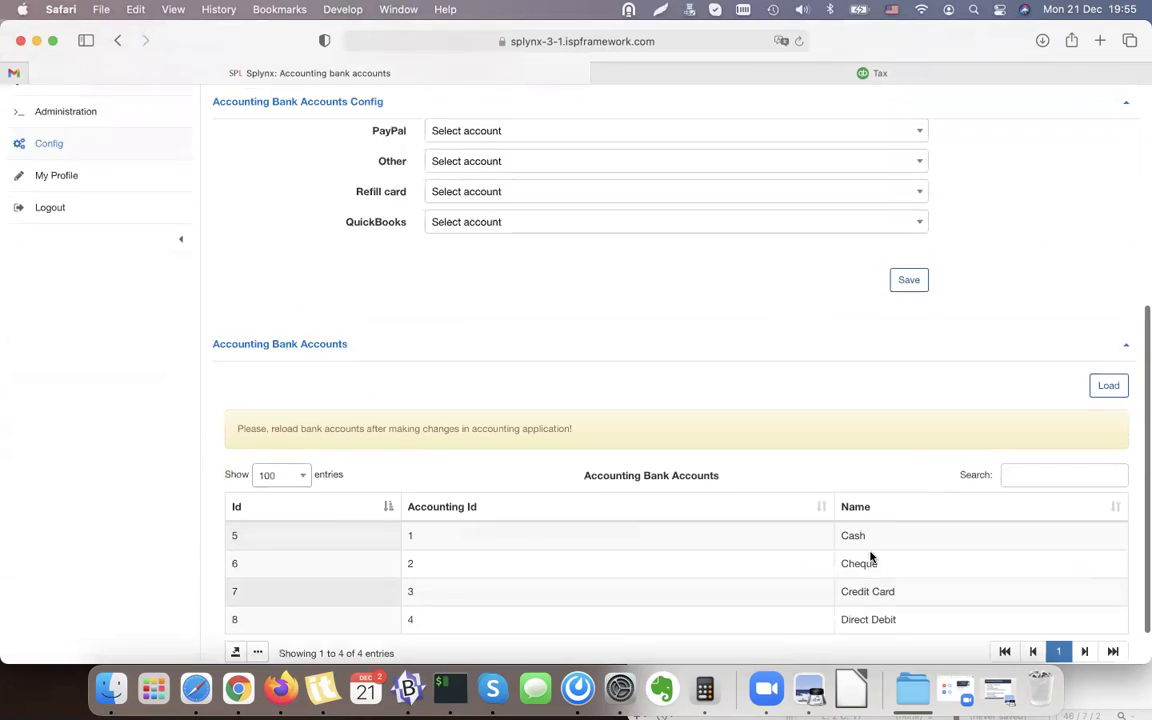
{"action": "scroll", "coordinate": [870, 557], "scroll_direction": "up", "scroll_amount": 3}
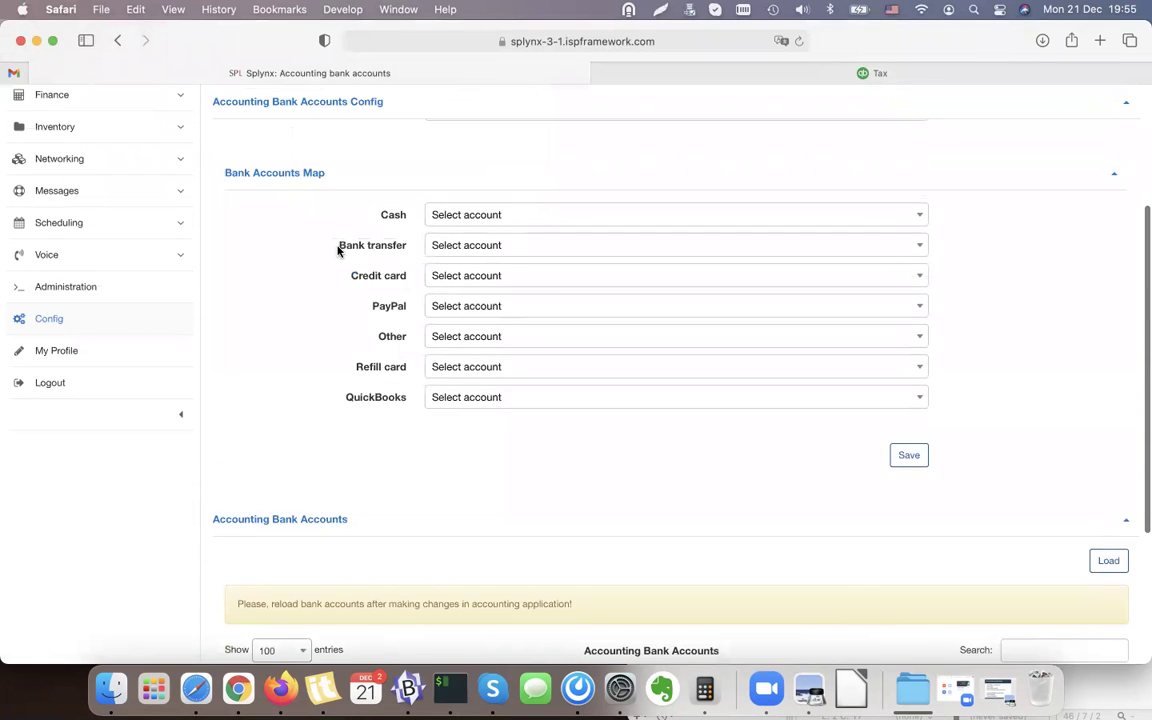
{"action": "scroll", "coordinate": [339, 251], "scroll_direction": "up", "scroll_amount": 1}
{"action": "scroll", "coordinate": [342, 360], "scroll_direction": "up", "scroll_amount": 1}
{"action": "right_click", "coordinate": [342, 360]}
{"action": "left_click", "coordinate": [298, 365]}
{"action": "scroll", "coordinate": [297, 365], "scroll_direction": "down", "scroll_amount": 1}
{"action": "scroll", "coordinate": [297, 365], "scroll_direction": "down", "scroll_amount": 5}
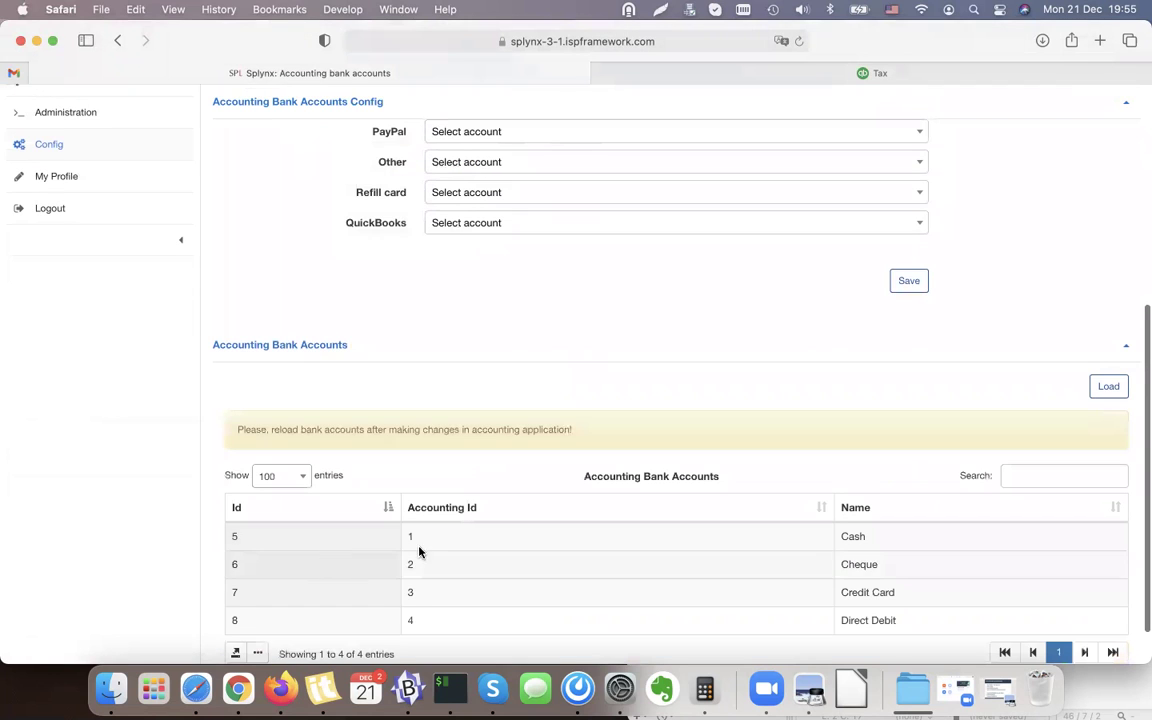
{"action": "scroll", "coordinate": [856, 613], "scroll_direction": "up", "scroll_amount": 5}
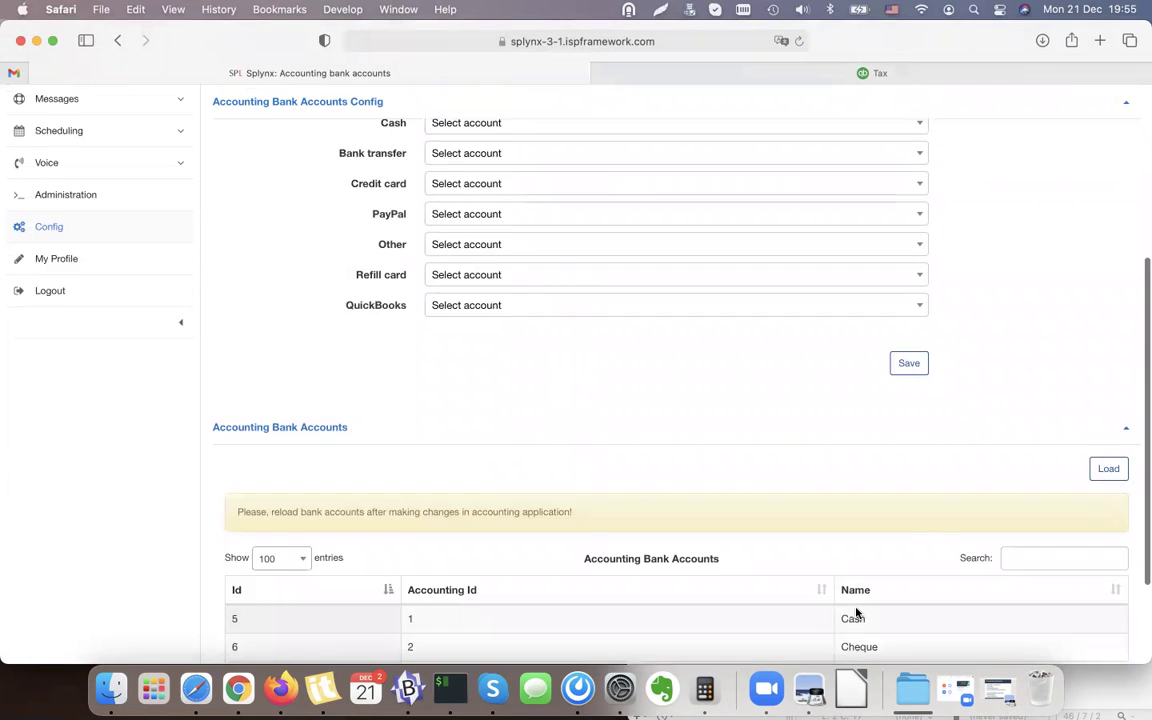
Map Cash to Cash, Bank transfer to Direct Debit, and Credit card to Credit Card.
{"action": "left_click", "coordinate": [452, 241]}
{"action": "left_click", "coordinate": [449, 318]}
{"action": "left_click", "coordinate": [504, 243]}
{"action": "left_click", "coordinate": [498, 242]}
{"action": "left_click", "coordinate": [488, 268]}
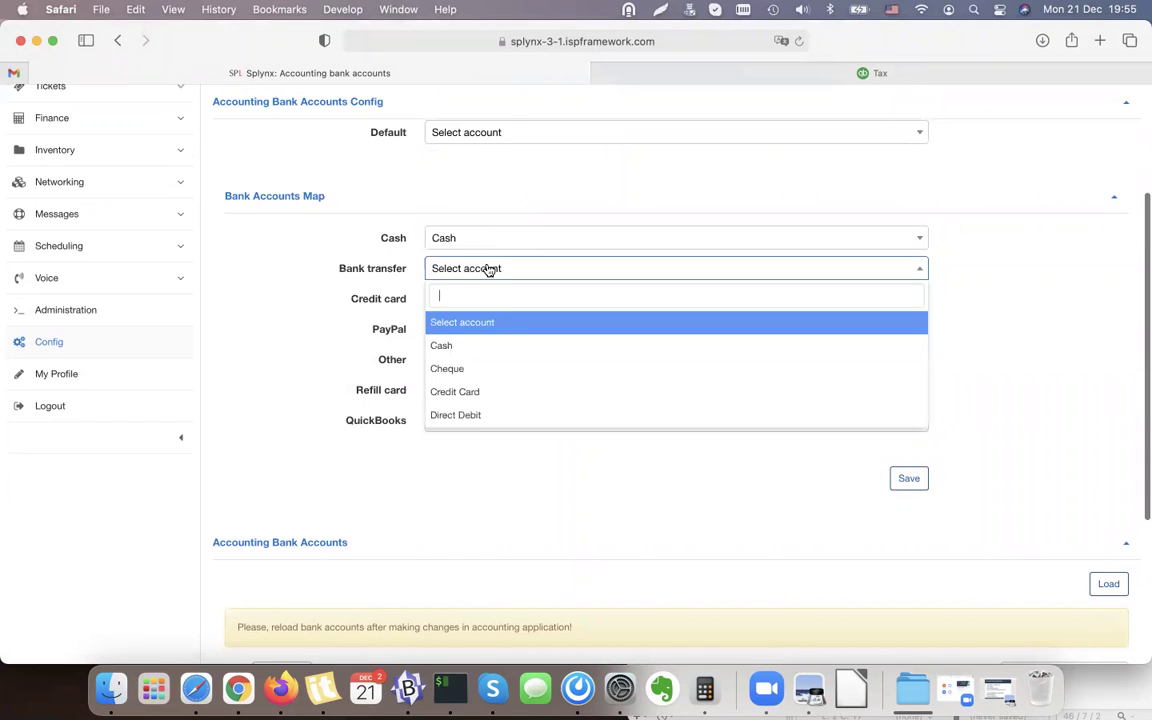
{"action": "left_click", "coordinate": [486, 415]}
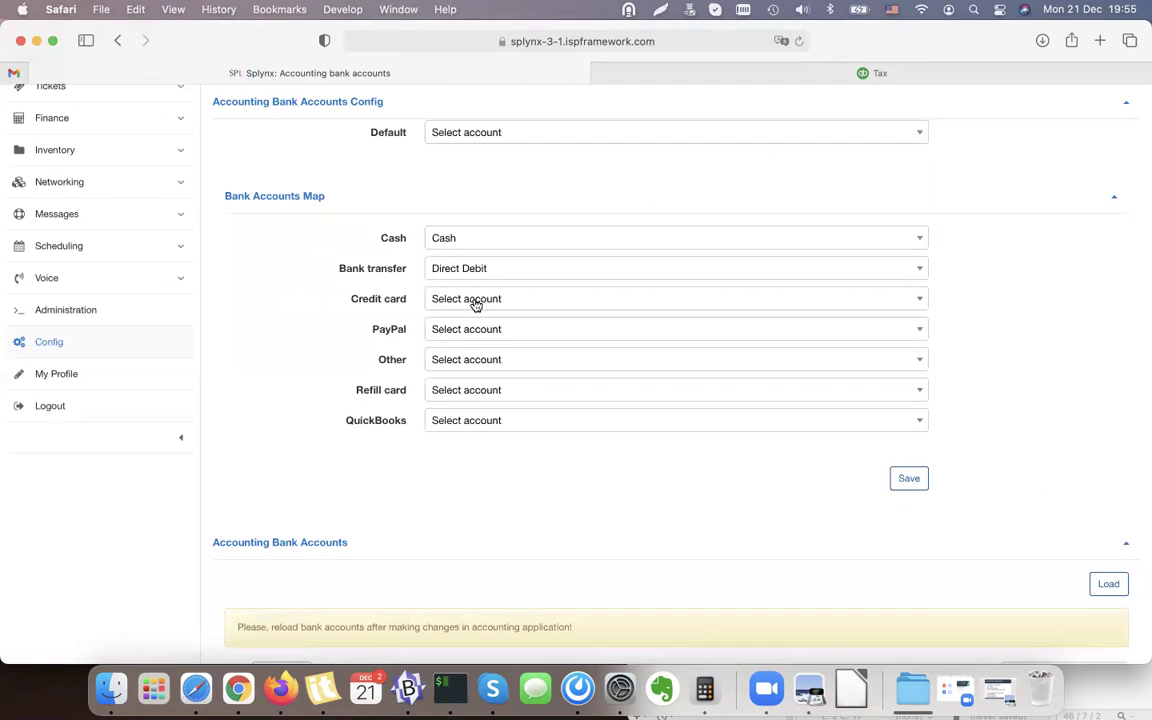
{"action": "left_click", "coordinate": [473, 301]}
{"action": "left_click", "coordinate": [468, 422]}
Map PayPal to Credit Card, Other and Refill card to Cash, and save the map.
{"action": "left_click", "coordinate": [474, 331]}
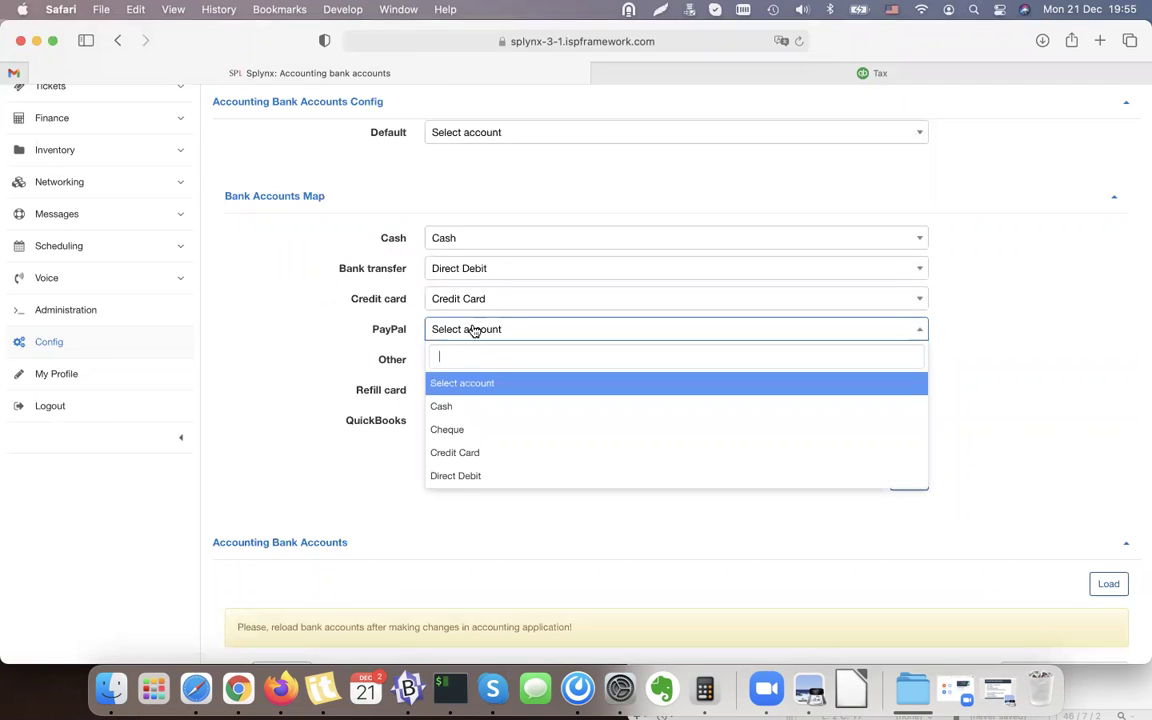
{"action": "left_click", "coordinate": [460, 430]}
{"action": "left_click", "coordinate": [468, 333]}
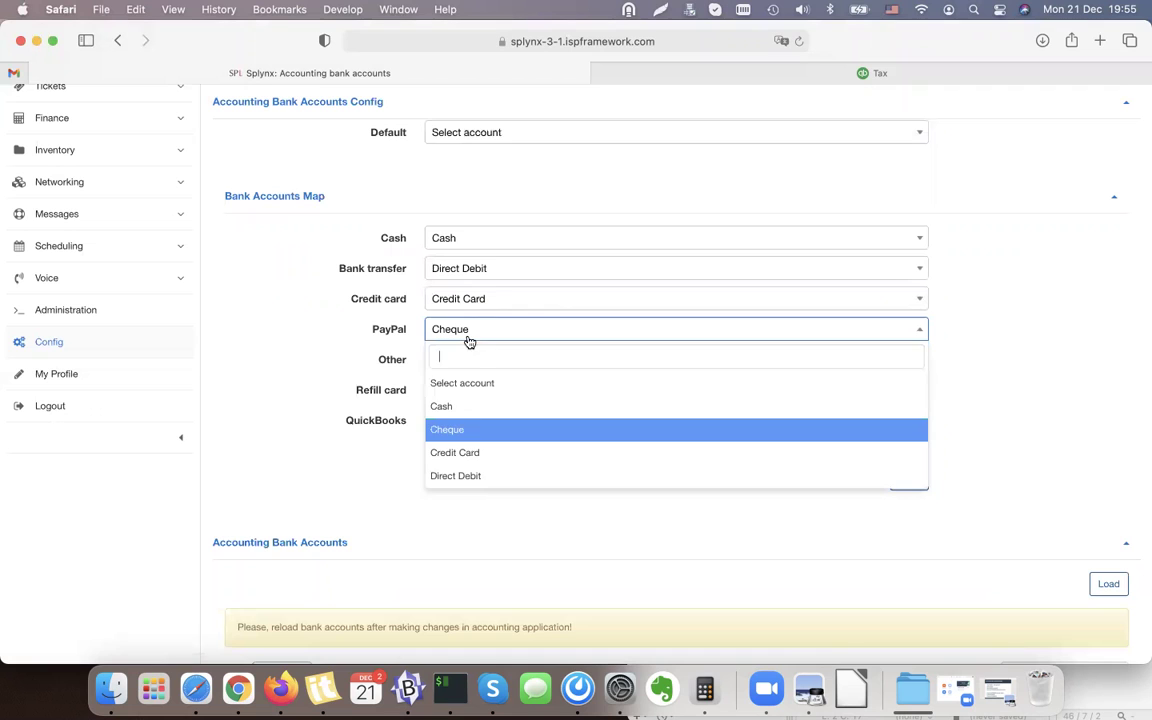
{"action": "left_click", "coordinate": [463, 451]}
{"action": "left_click", "coordinate": [470, 362]}
{"action": "left_click", "coordinate": [458, 440]}
{"action": "left_click", "coordinate": [481, 392]}
{"action": "left_click", "coordinate": [462, 466]}
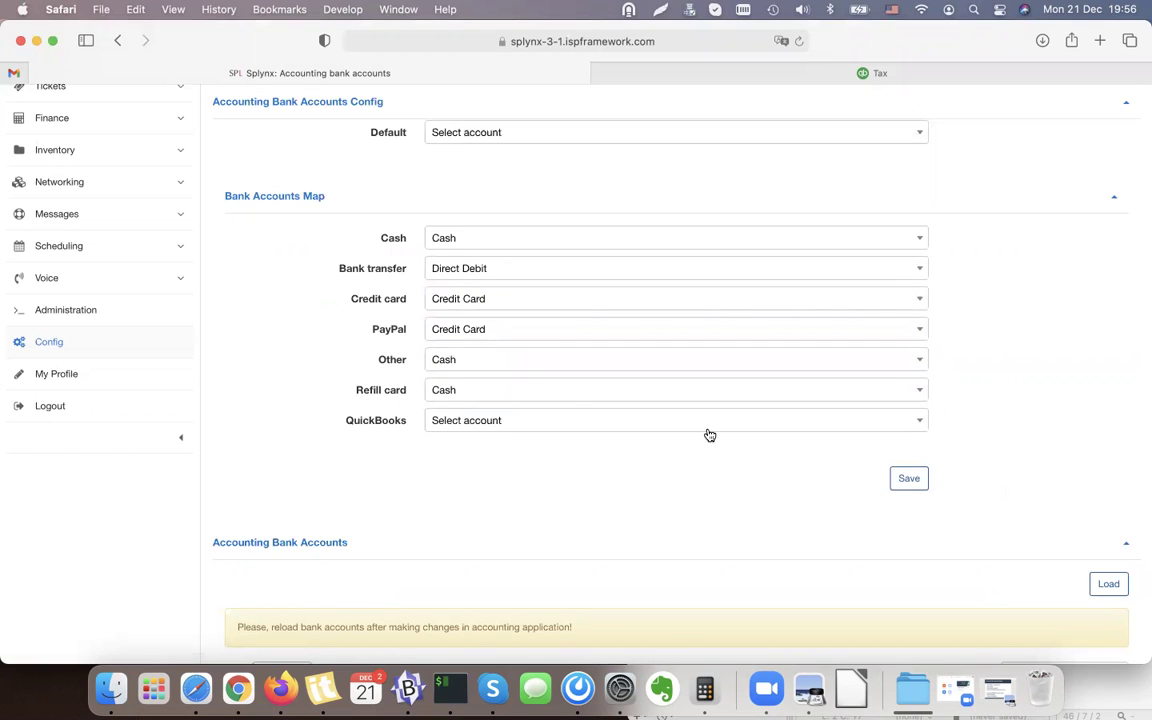
{"action": "left_click", "coordinate": [910, 480]}
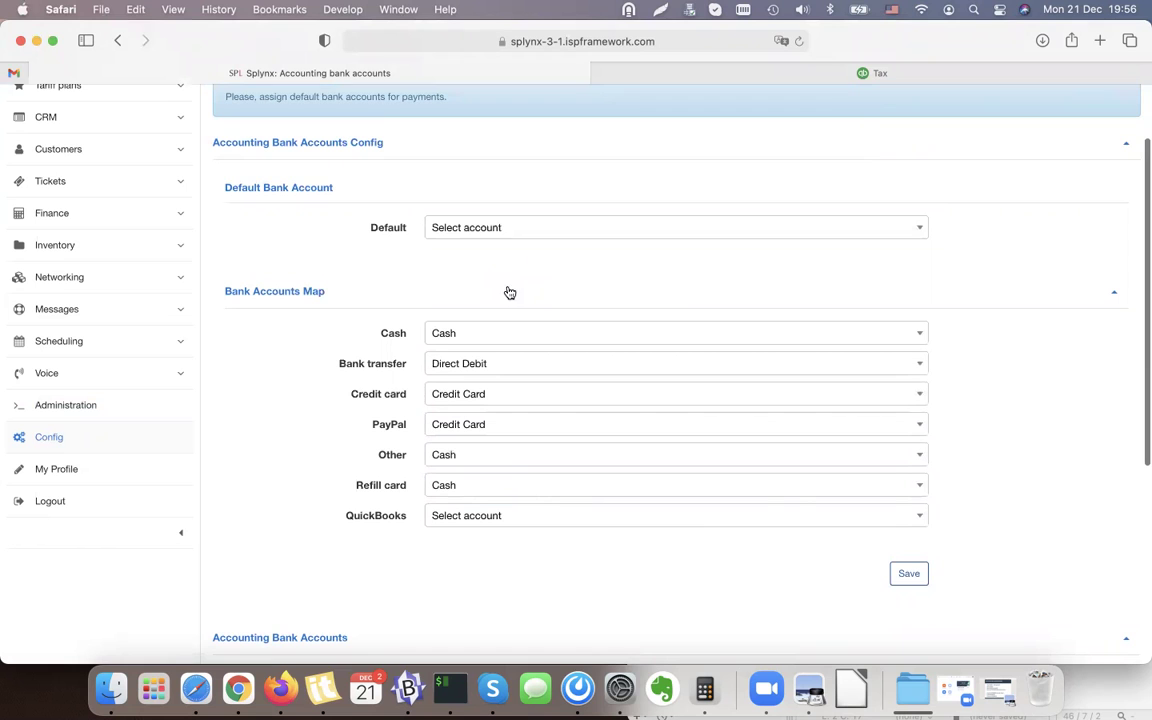
Highlight the Sync CATEGORIES (Items/Accounts) step on the Preview slide, then minimize the slides.
{"action": "left_click", "coordinate": [810, 690]}
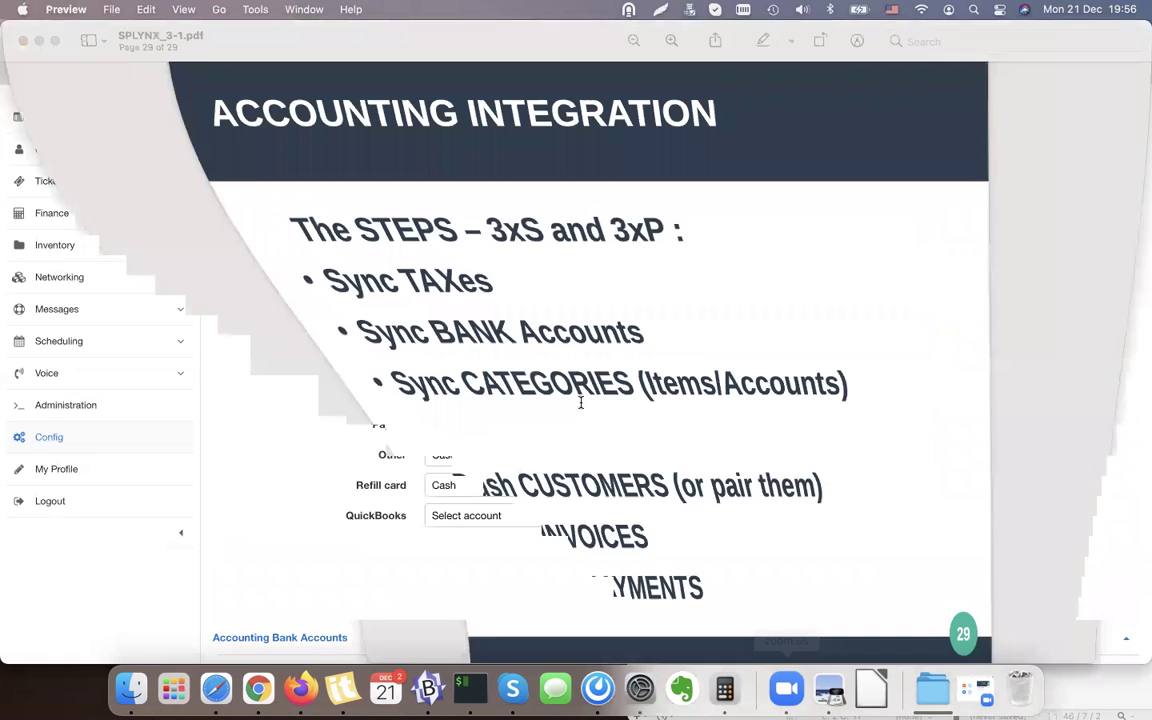
{"action": "triple_click", "coordinate": [404, 383]}
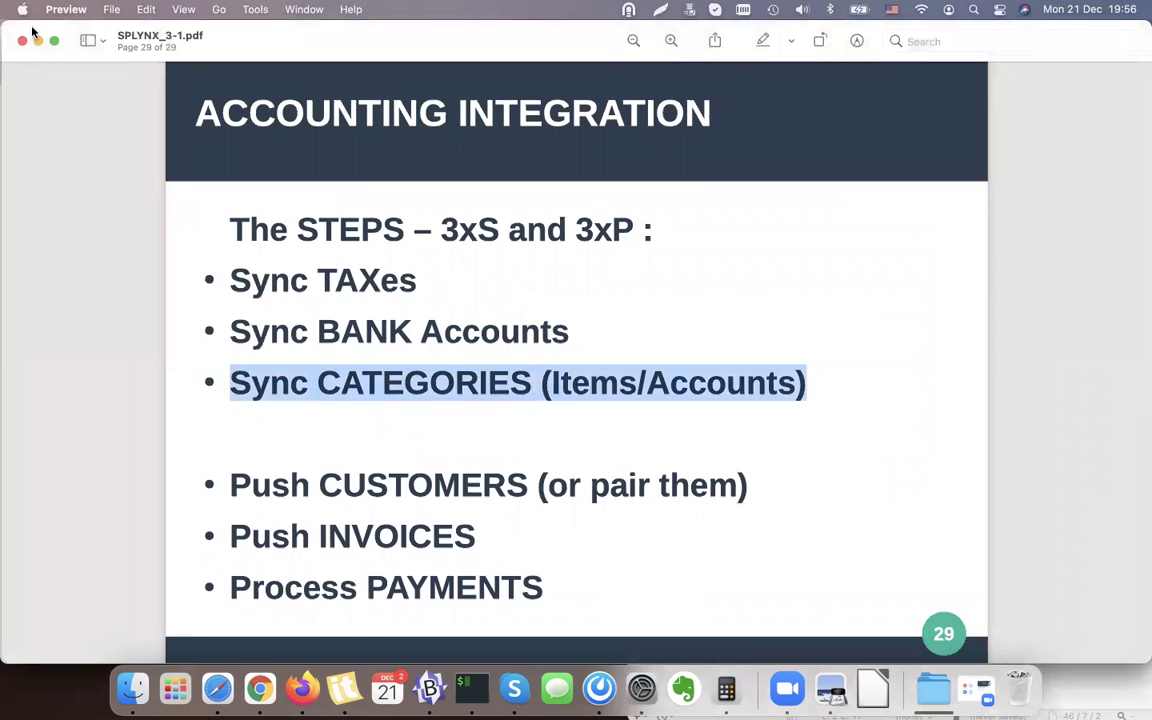
{"action": "left_click", "coordinate": [38, 40]}
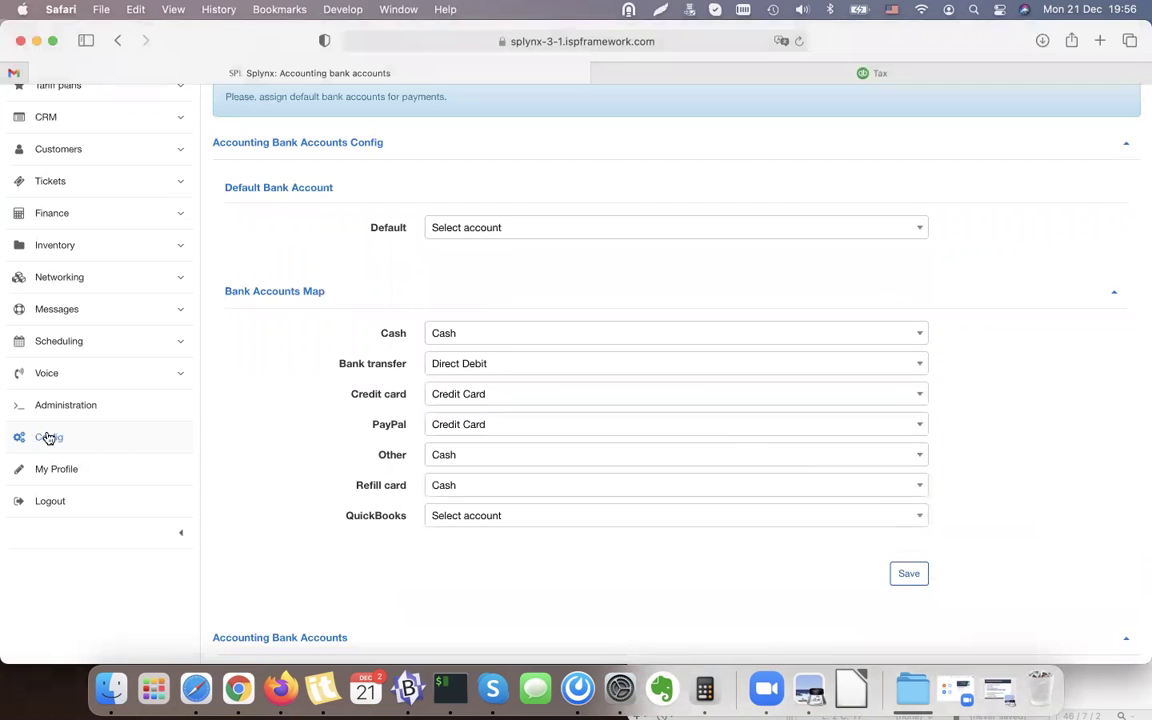
{"action": "scroll", "coordinate": [363, 180], "scroll_direction": "up", "scroll_amount": 2}
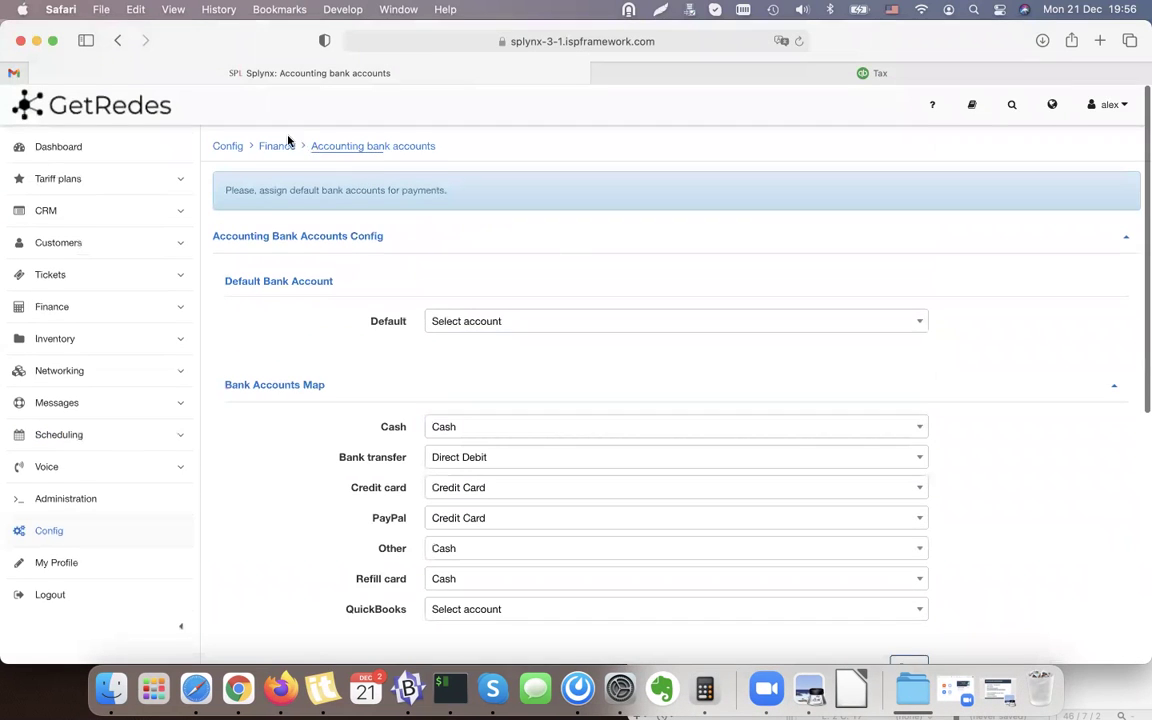
Open Accounting categories, load them from QuickBooks, and check the Sales category with Id 1.
{"action": "left_click", "coordinate": [119, 41]}
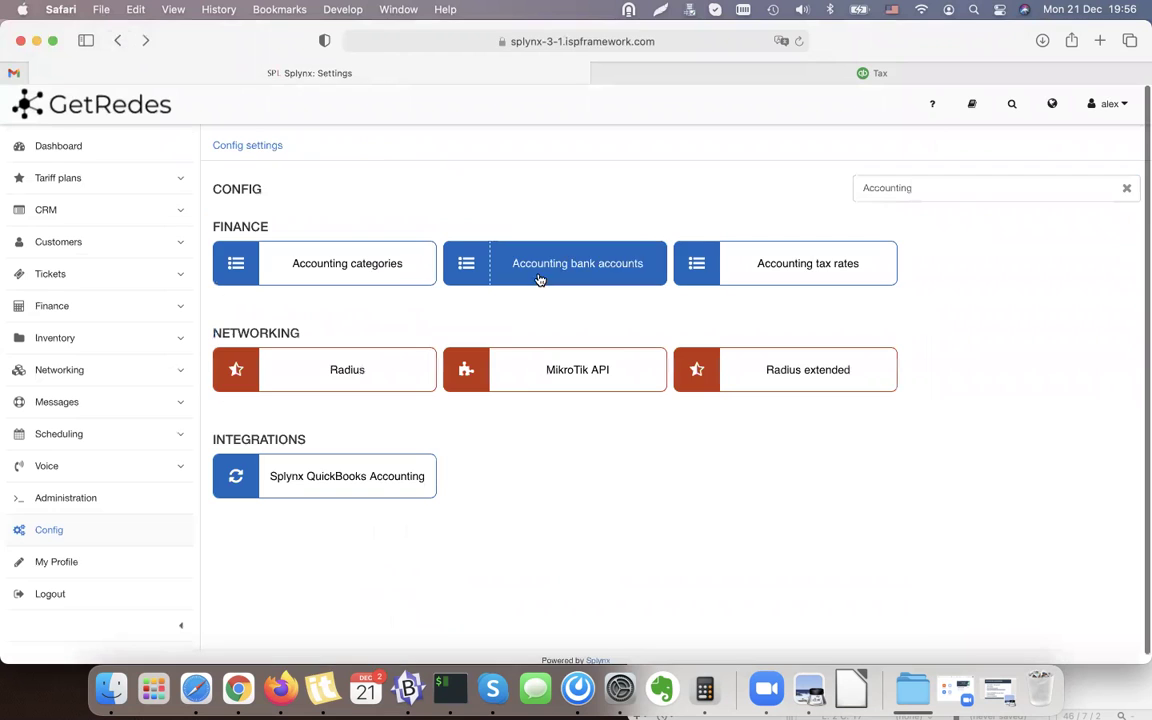
{"action": "left_click", "coordinate": [345, 262]}
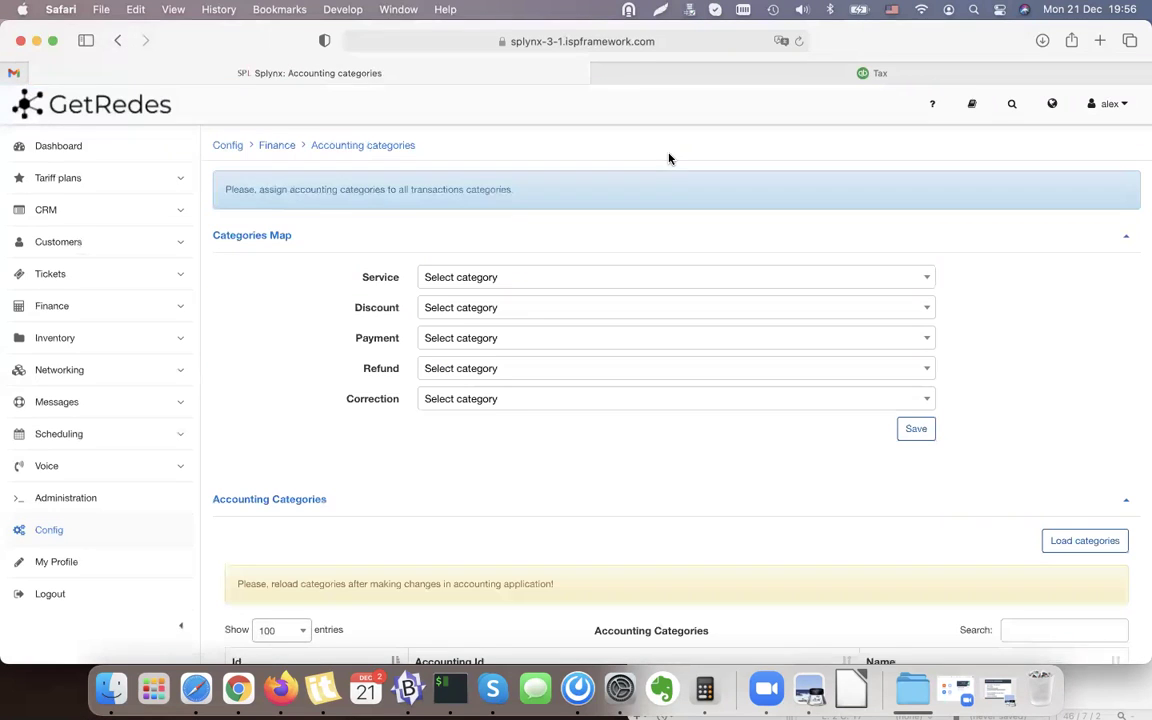
{"action": "scroll", "coordinate": [1113, 475], "scroll_direction": "down", "scroll_amount": 3}
{"action": "left_click", "coordinate": [1100, 416]}
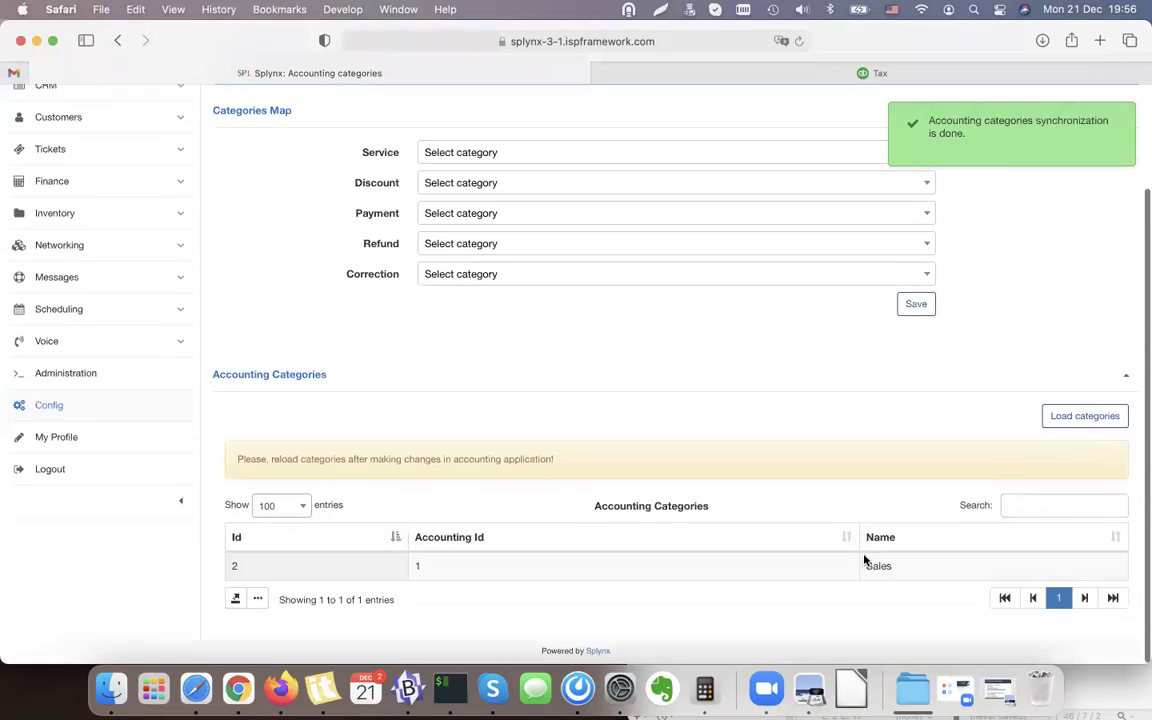
{"action": "triple_click", "coordinate": [887, 567]}
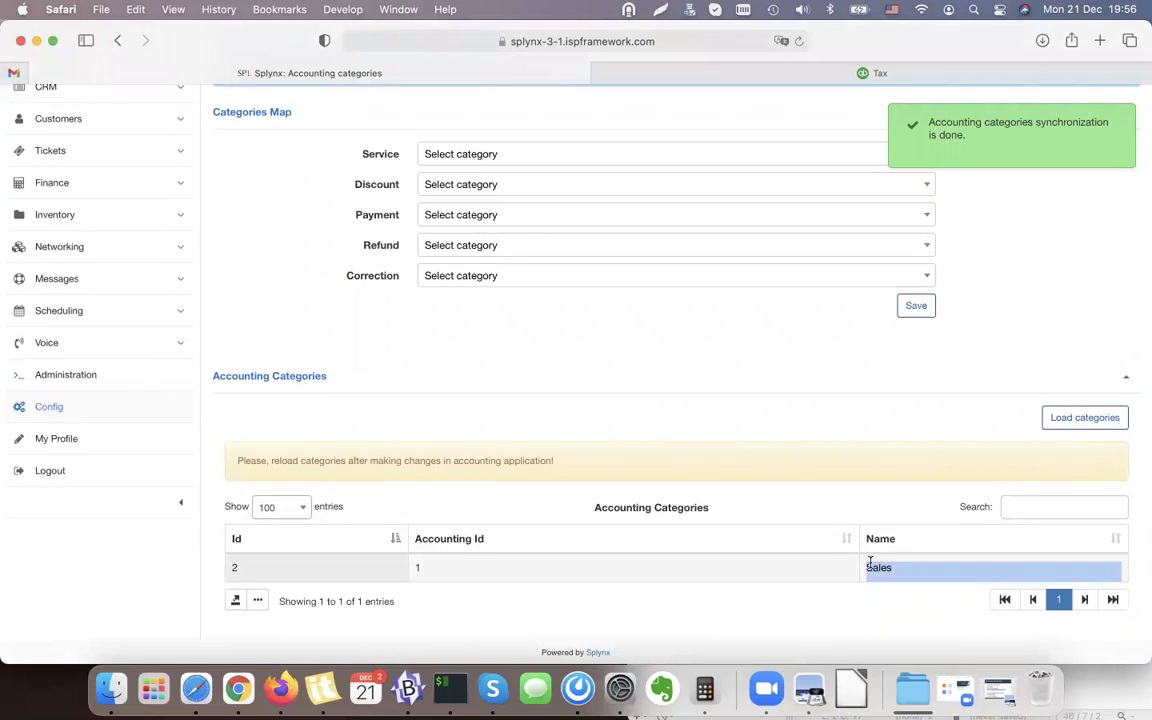
{"action": "left_click", "coordinate": [797, 235]}
{"action": "left_click", "coordinate": [977, 381]}
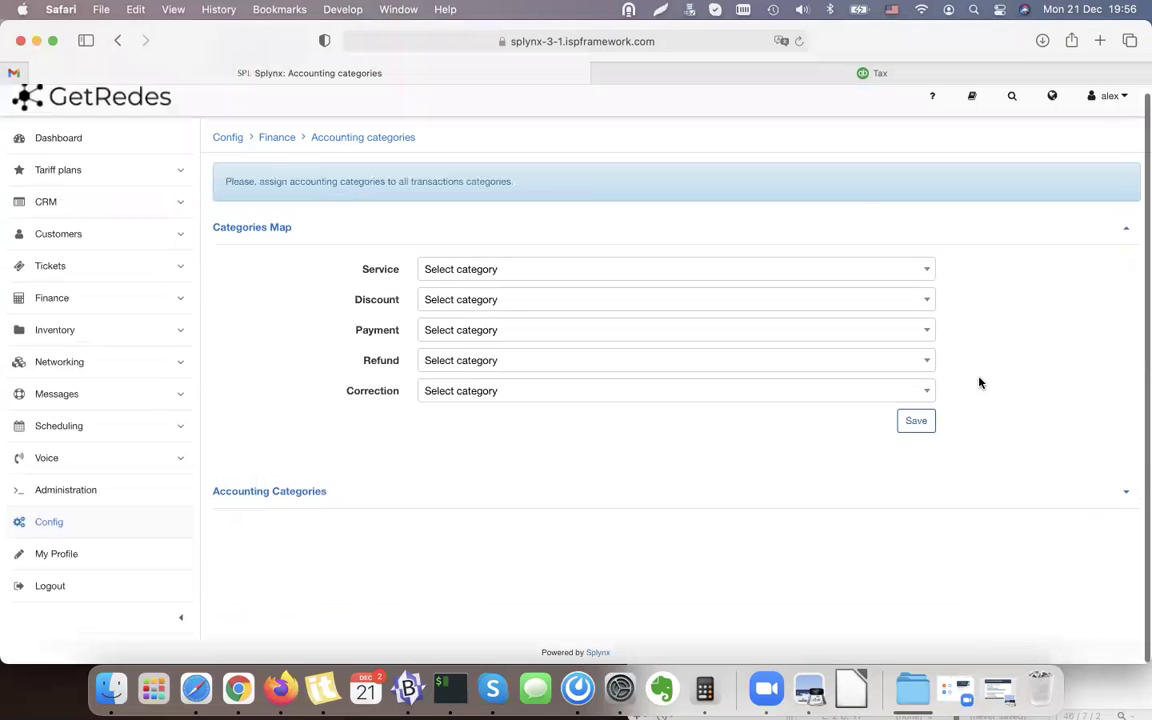
{"action": "left_click", "coordinate": [927, 491]}
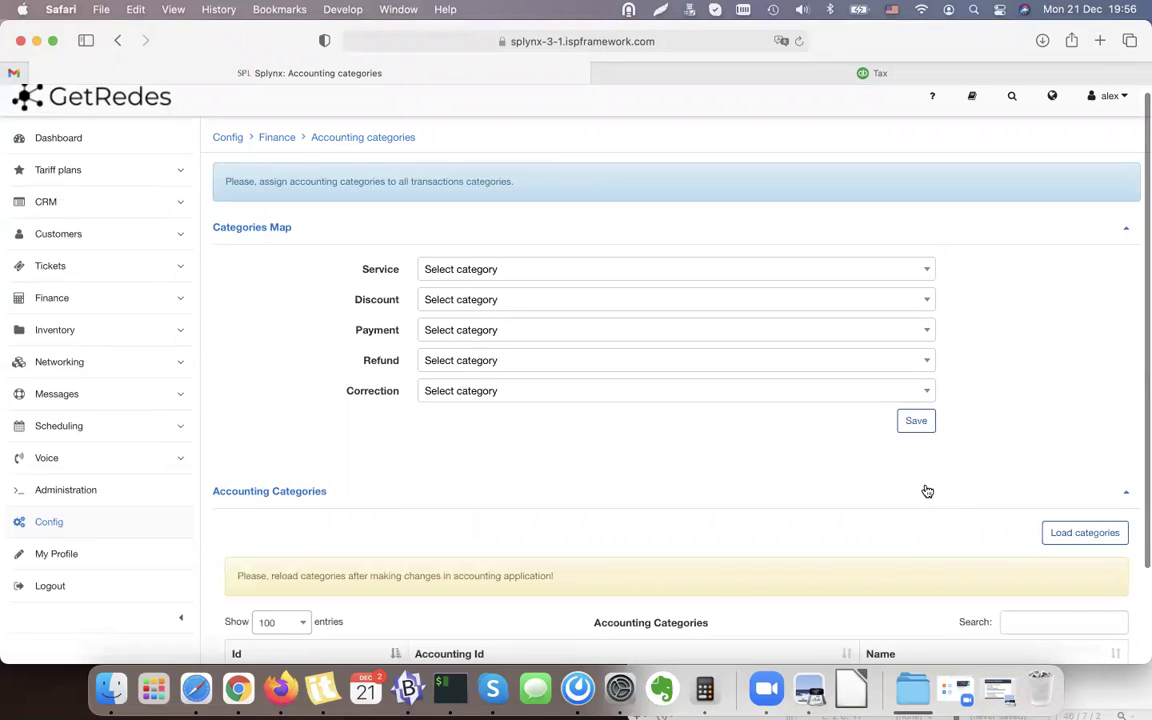
{"action": "scroll", "coordinate": [900, 510], "scroll_direction": "down", "scroll_amount": 3}
{"action": "triple_click", "coordinate": [882, 567]}
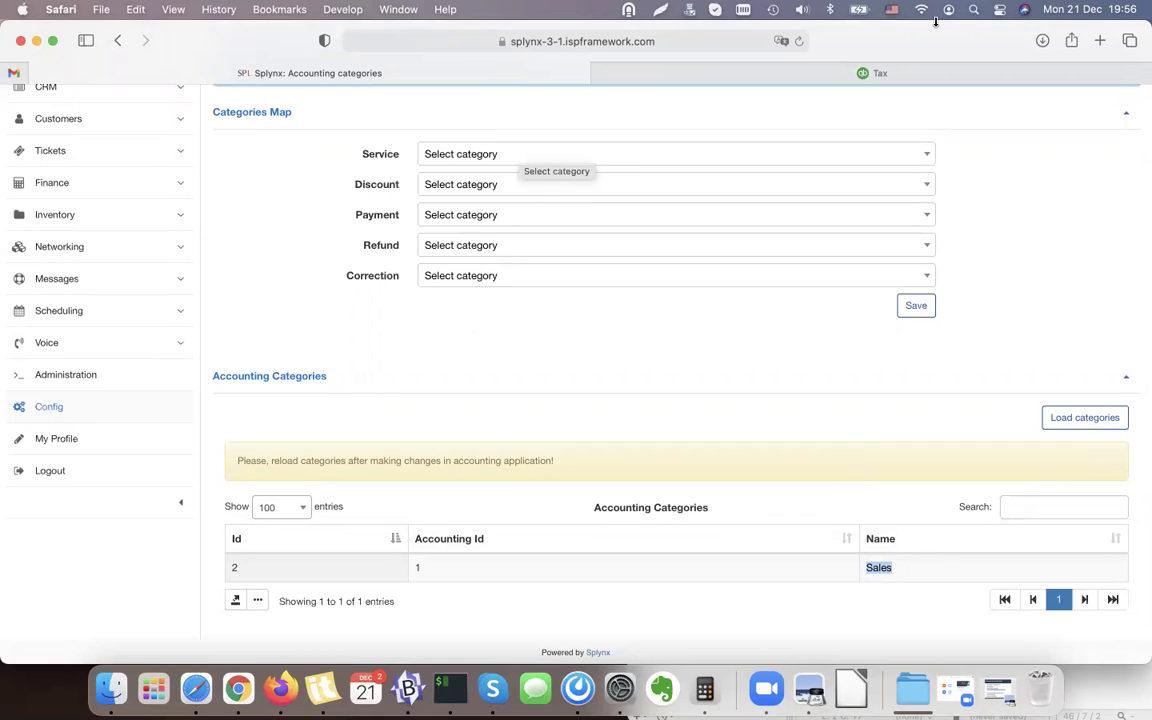
View QuickBooks Online's Chart of Accounts, then return to Splynx's Accounting categories page.
{"action": "left_click", "coordinate": [890, 74]}
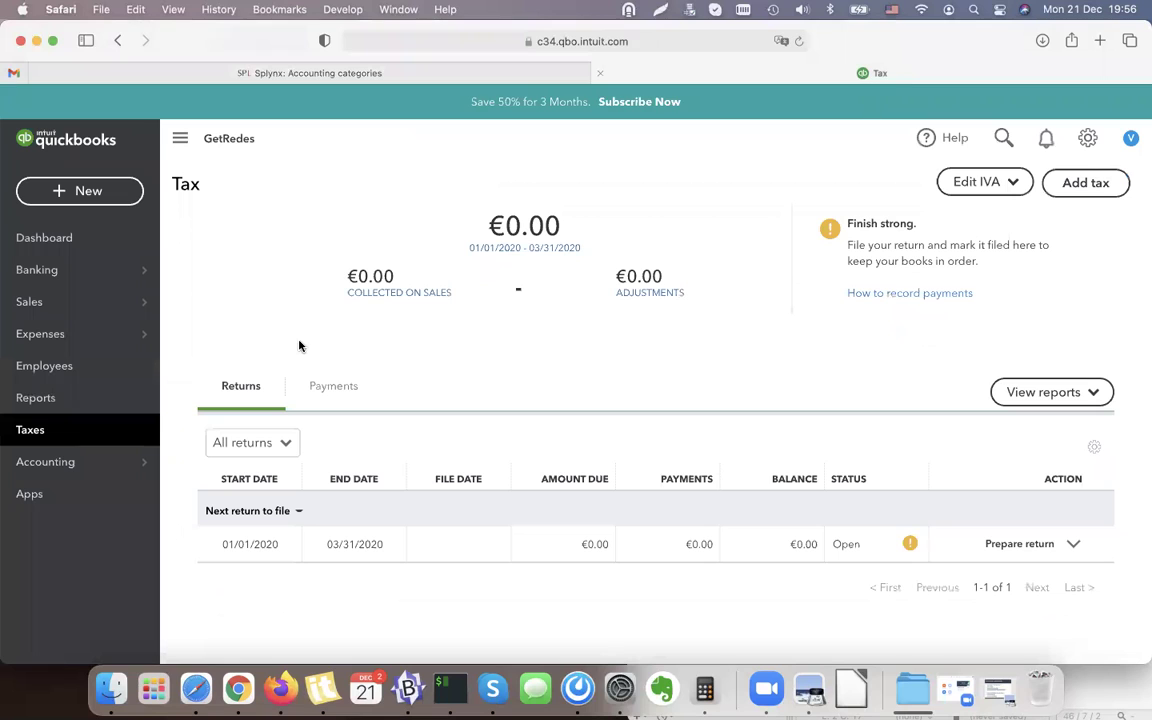
{"action": "left_click", "coordinate": [62, 462]}
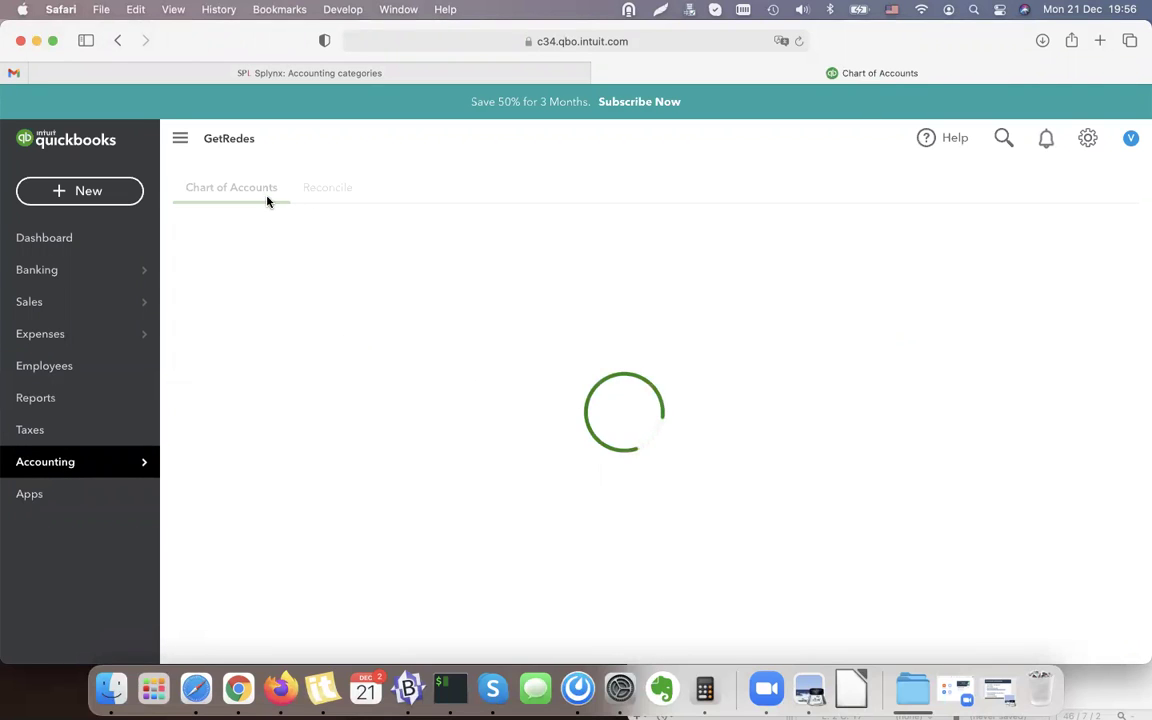
{"action": "left_click", "coordinate": [400, 78]}
{"action": "scroll", "coordinate": [522, 327], "scroll_direction": "up", "scroll_amount": 2}
Set Service, Discount, Payment, Refund and Correction to Sales in the Categories Map.
{"action": "scroll", "coordinate": [522, 327], "scroll_direction": "down", "scroll_amount": 2}
{"action": "left_click", "coordinate": [476, 152]}
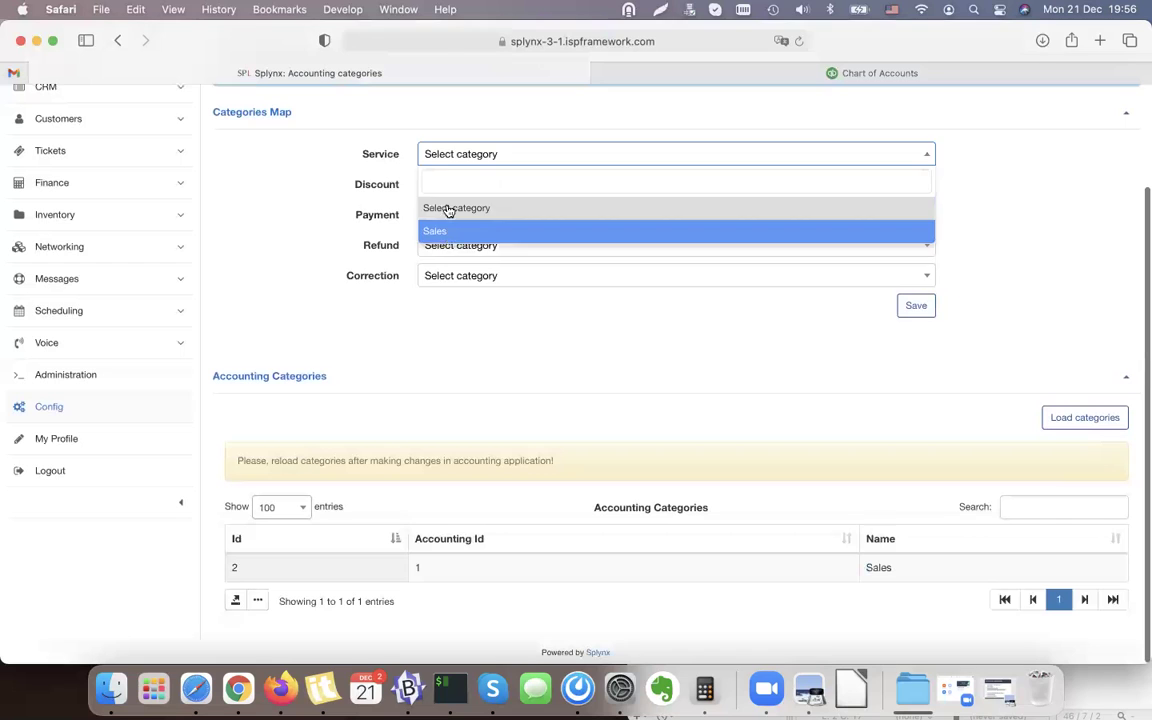
{"action": "left_click", "coordinate": [449, 231]}
{"action": "left_click", "coordinate": [452, 184]}
{"action": "left_click", "coordinate": [450, 258]}
{"action": "left_click", "coordinate": [452, 214]}
{"action": "left_click", "coordinate": [449, 296]}
{"action": "left_click", "coordinate": [450, 245]}
{"action": "left_click", "coordinate": [450, 319]}
{"action": "left_click", "coordinate": [452, 275]}
{"action": "left_click", "coordinate": [445, 352]}
Confirm Payment stays on Sales, save the categories map, and go back to Config.
{"action": "left_click", "coordinate": [440, 222]}
{"action": "left_click", "coordinate": [500, 291]}
{"action": "left_click", "coordinate": [927, 312]}
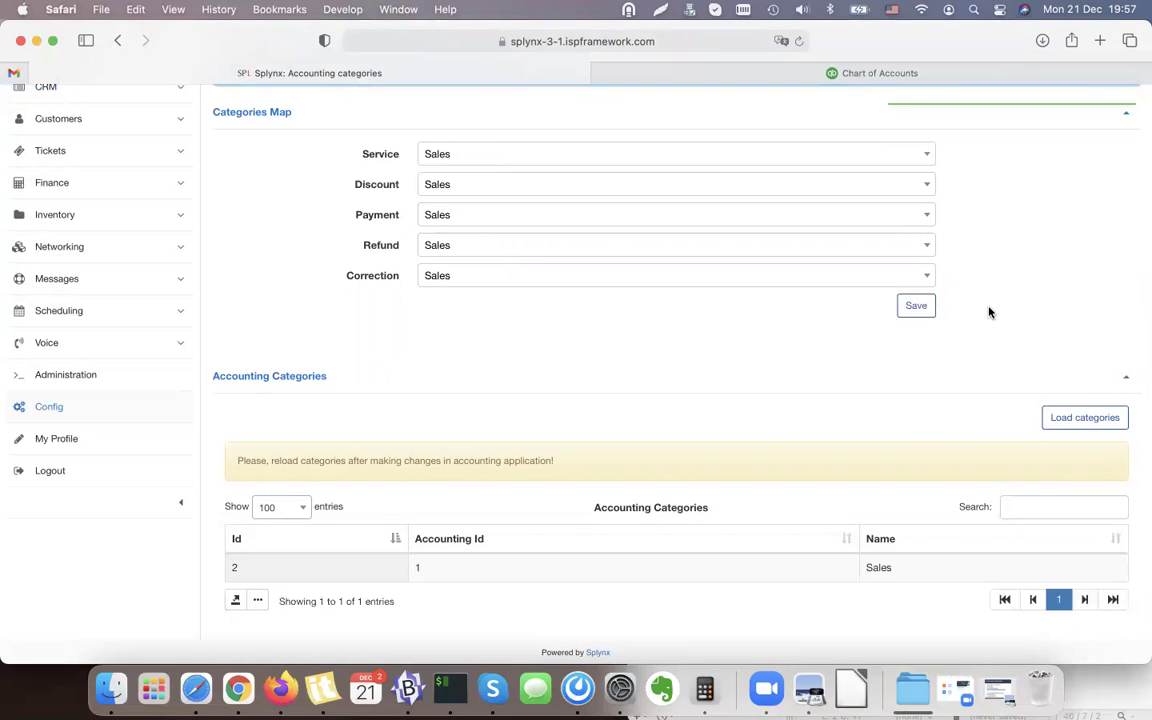
{"action": "scroll", "coordinate": [990, 311], "scroll_direction": "up", "scroll_amount": 3}
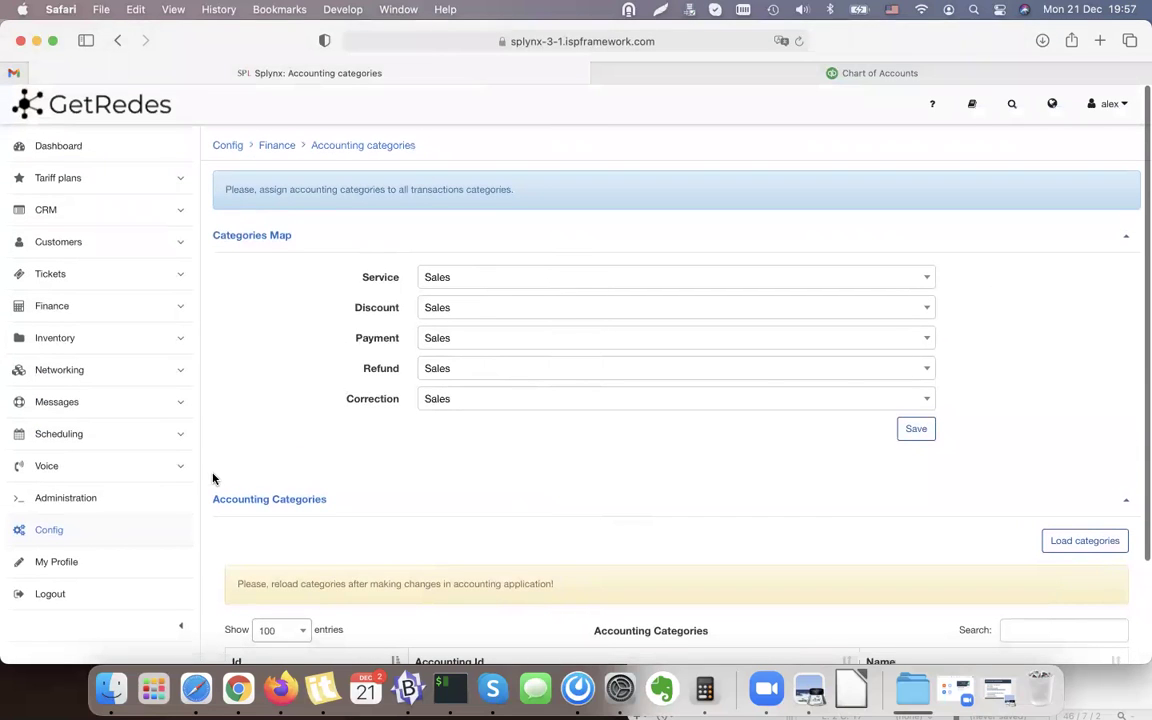
{"action": "left_click", "coordinate": [64, 538]}
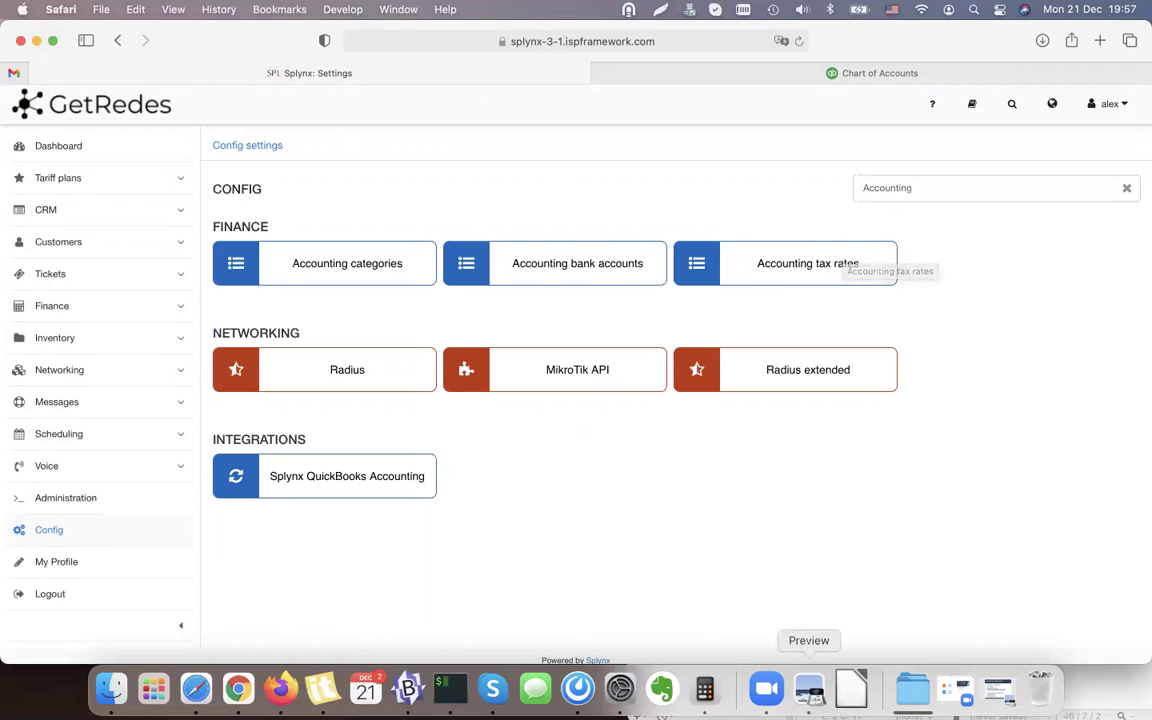
Highlight CUSTOMERS in the Push CUSTOMERS step on slide 29, then minimize Preview.
{"action": "left_click", "coordinate": [812, 697]}
{"action": "left_click", "coordinate": [329, 483]}
{"action": "double_click", "coordinate": [330, 483]}
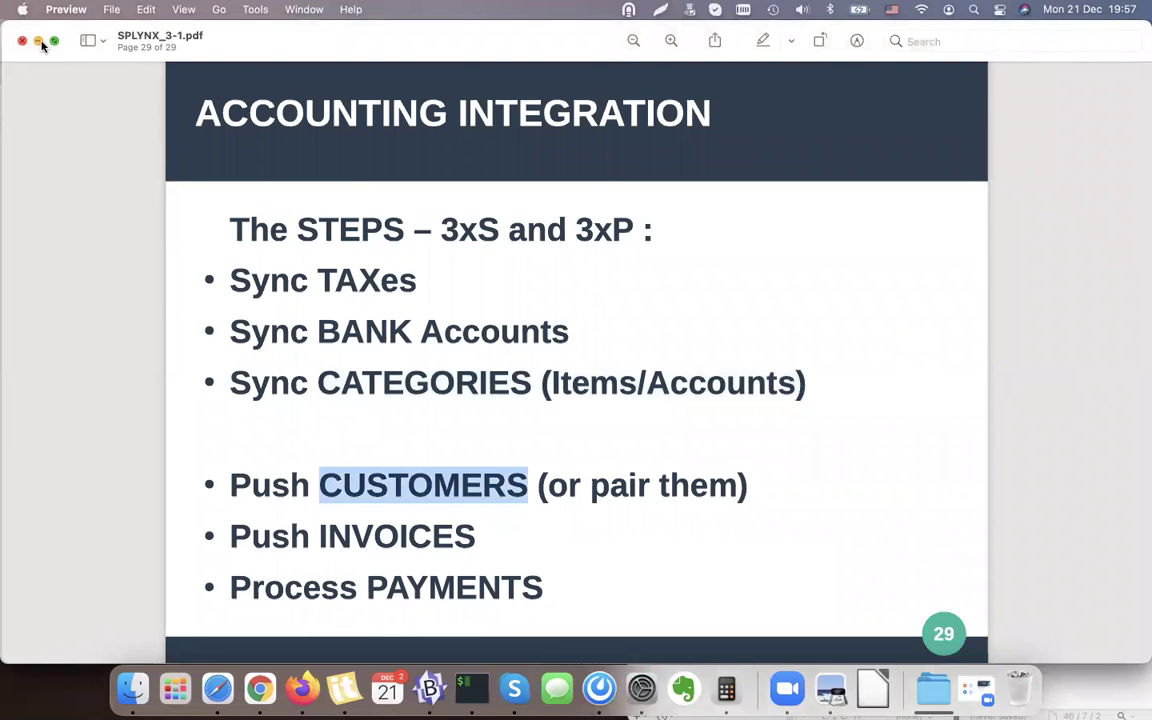
{"action": "left_click", "coordinate": [38, 41]}
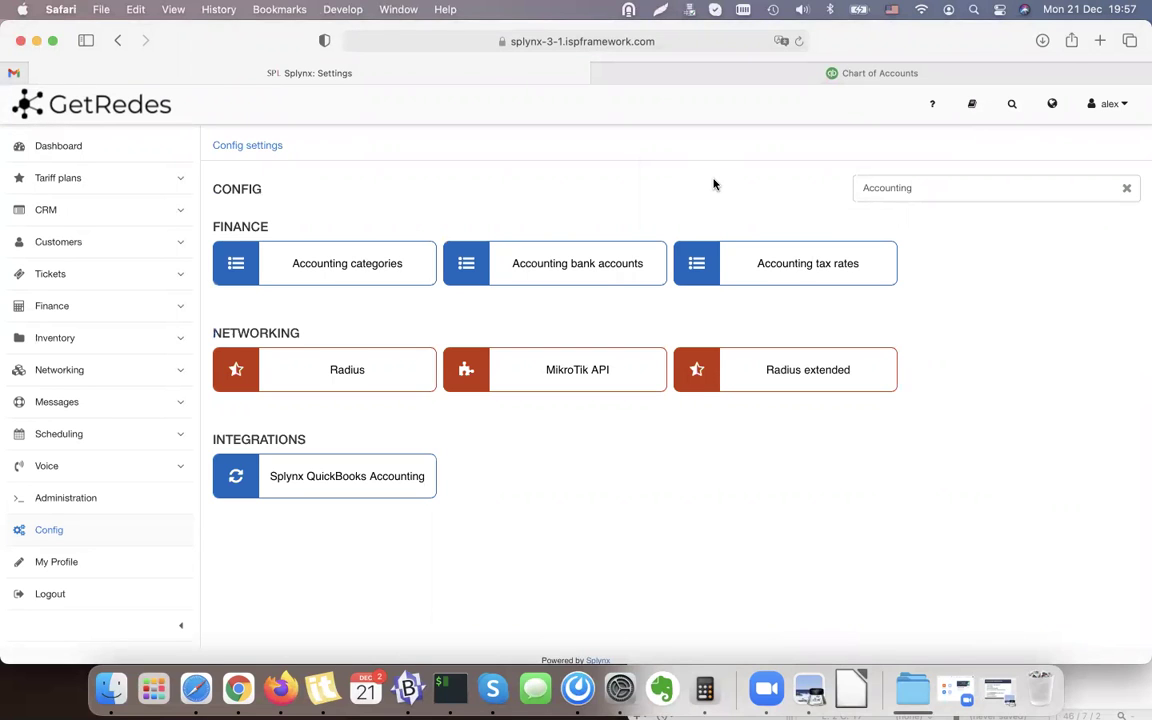
Open the Accounting integrations log and review its Customers tab listing 15 modified customers.
{"action": "left_click", "coordinate": [1129, 190]}
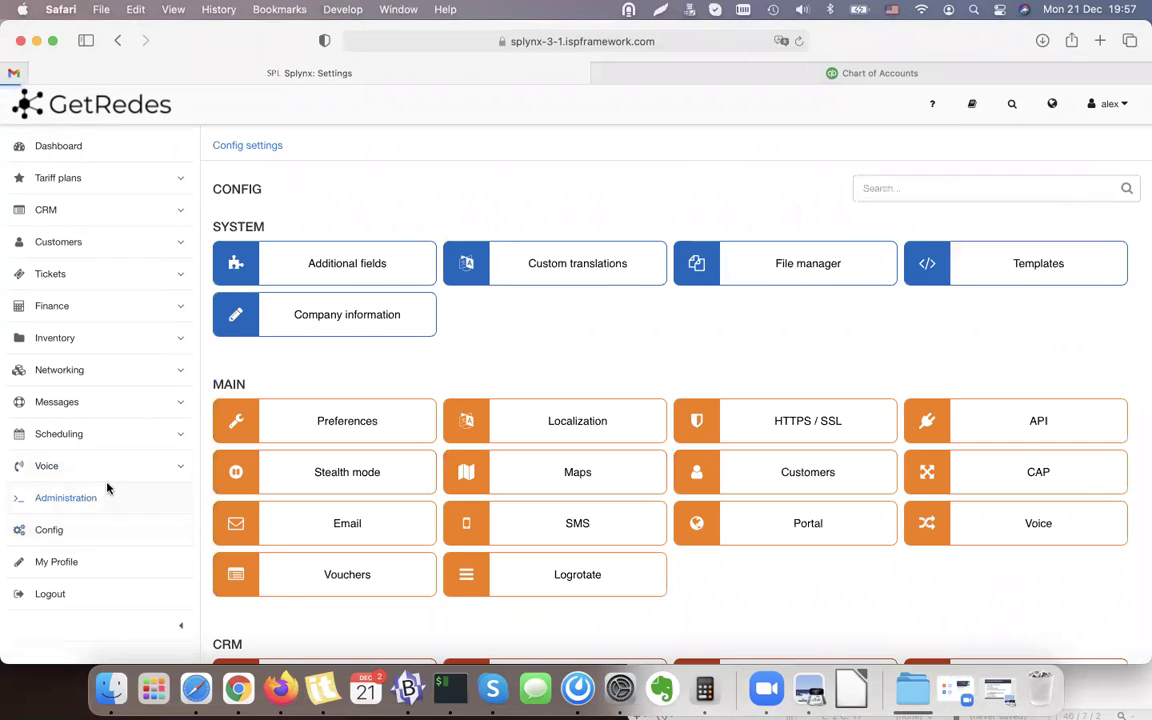
{"action": "left_click", "coordinate": [105, 490]}
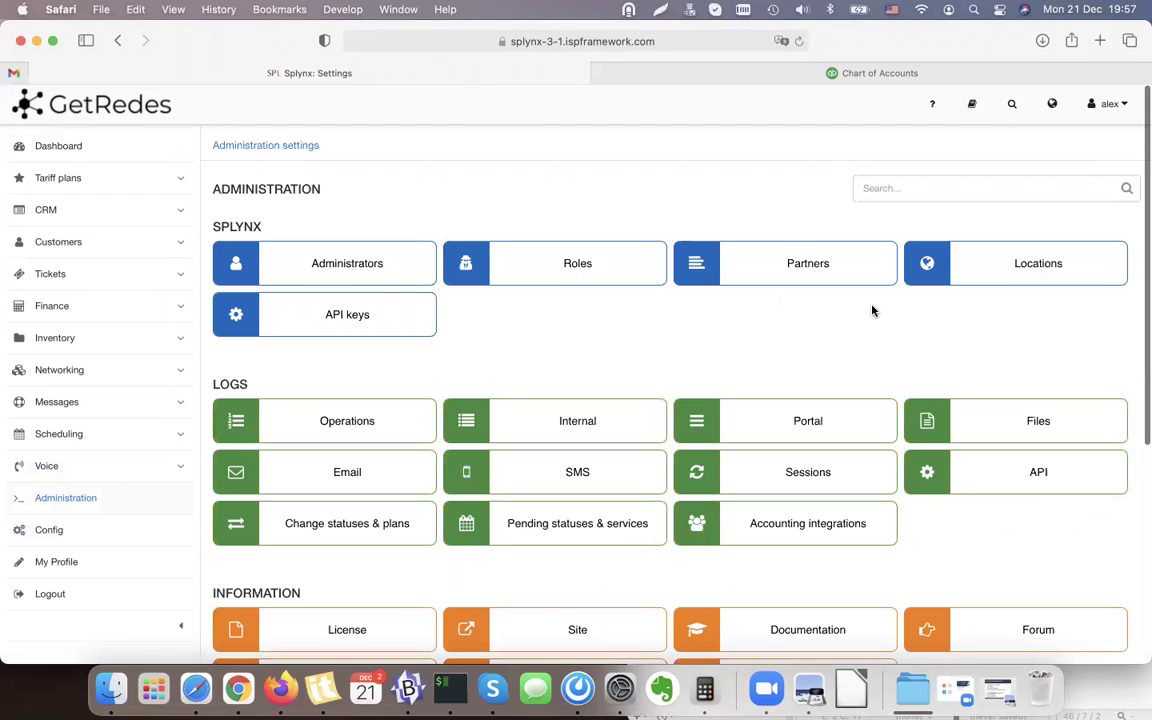
{"action": "left_click", "coordinate": [797, 535]}
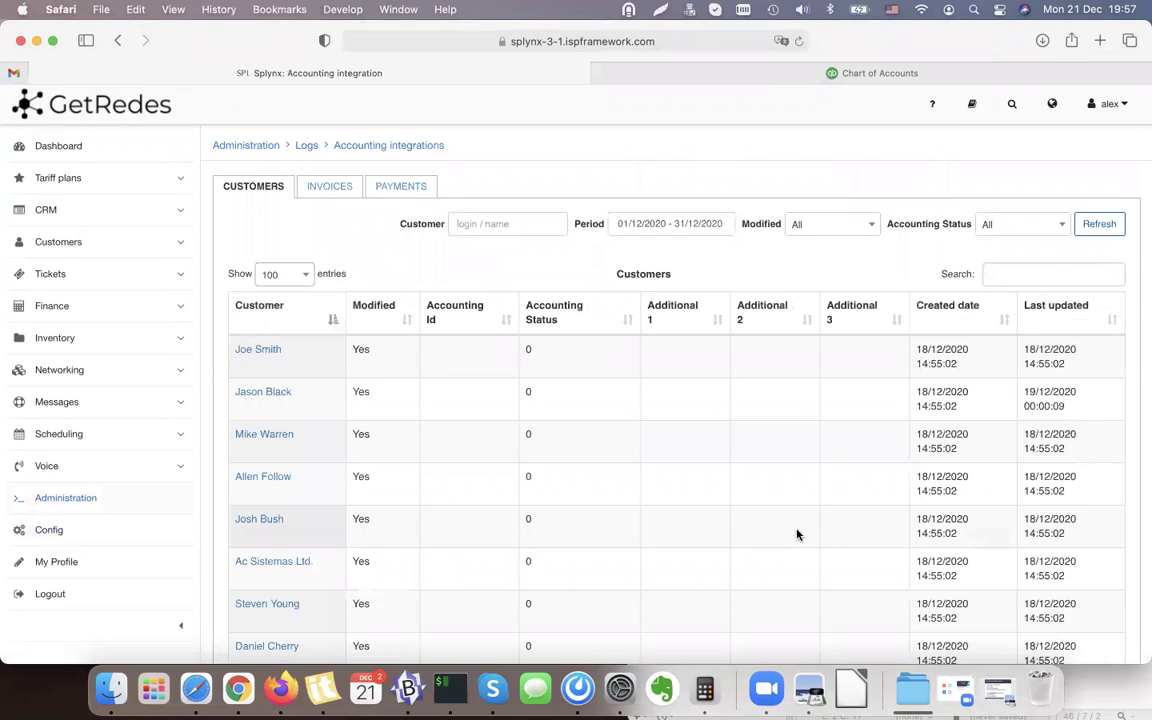
{"action": "scroll", "coordinate": [255, 190], "scroll_direction": "down", "scroll_amount": 3}
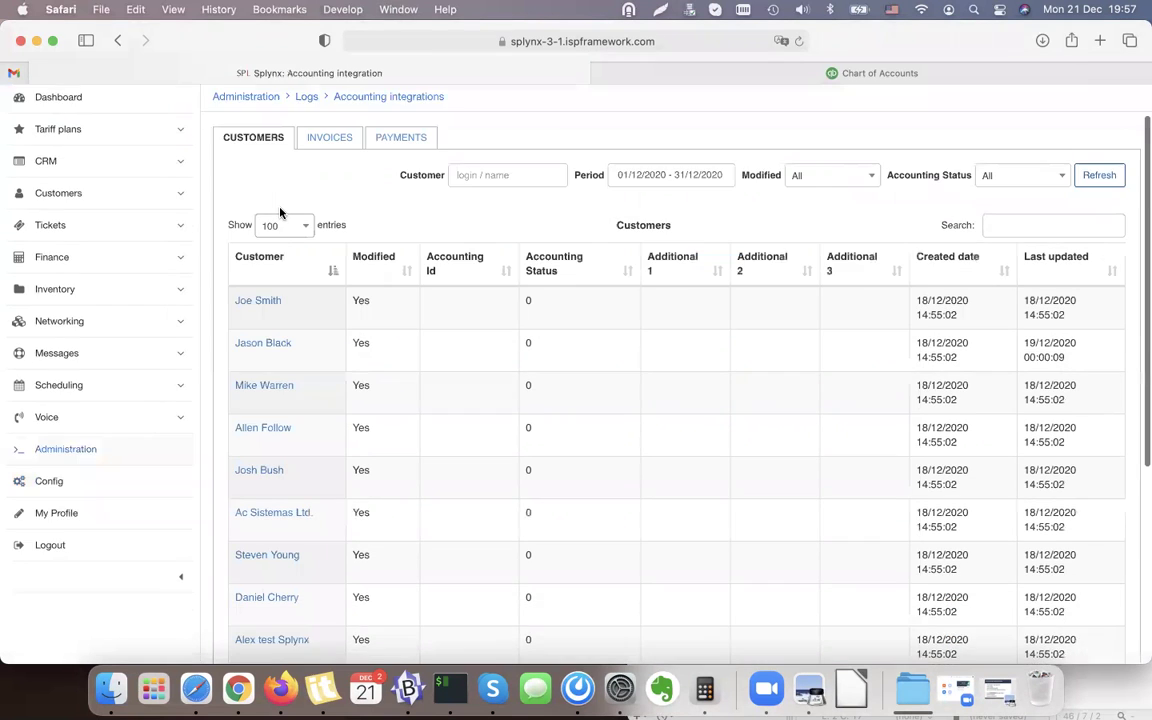
{"action": "scroll", "coordinate": [263, 218], "scroll_direction": "down", "scroll_amount": 5}
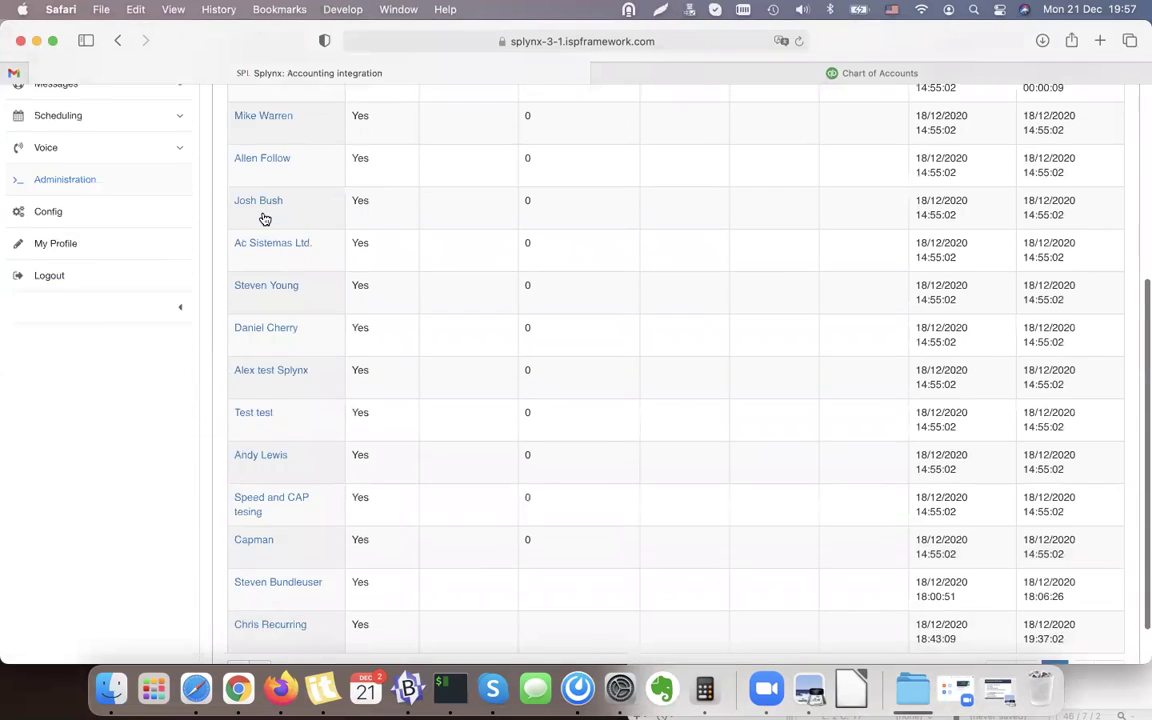
{"action": "scroll", "coordinate": [263, 218], "scroll_direction": "up", "scroll_amount": 6}
{"action": "scroll", "coordinate": [263, 218], "scroll_direction": "up", "scroll_amount": 1}
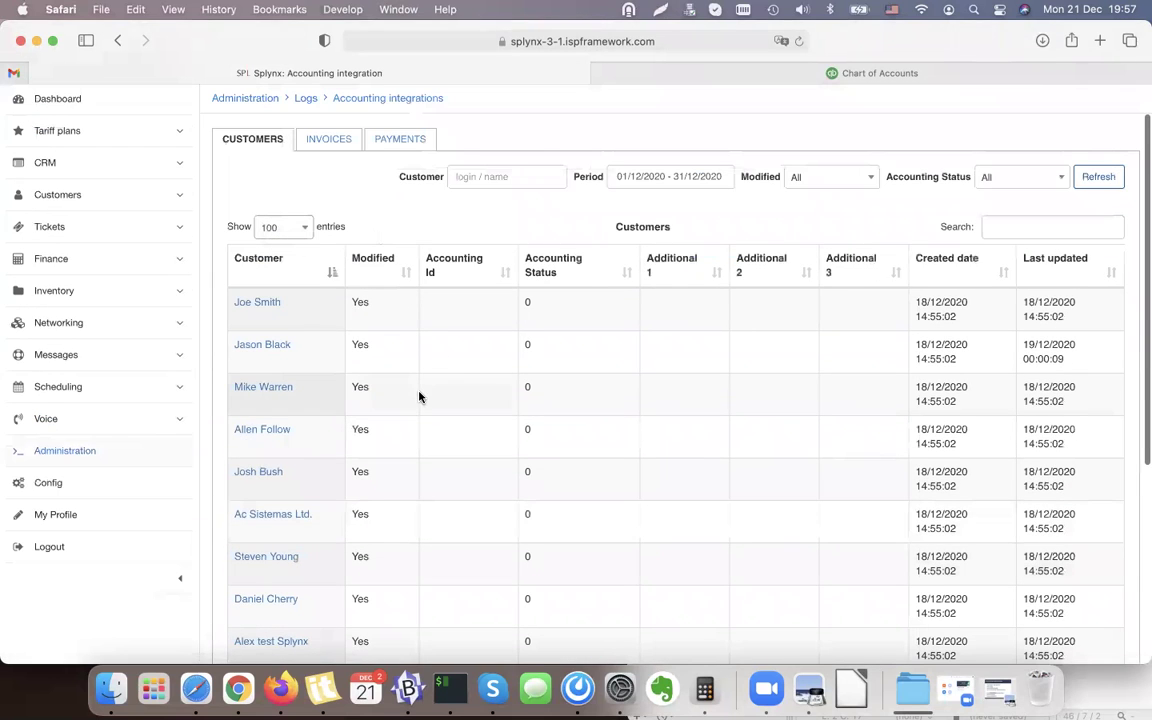
{"action": "scroll", "coordinate": [419, 395], "scroll_direction": "down", "scroll_amount": 2}
{"action": "scroll", "coordinate": [419, 393], "scroll_direction": "up", "scroll_amount": 3}
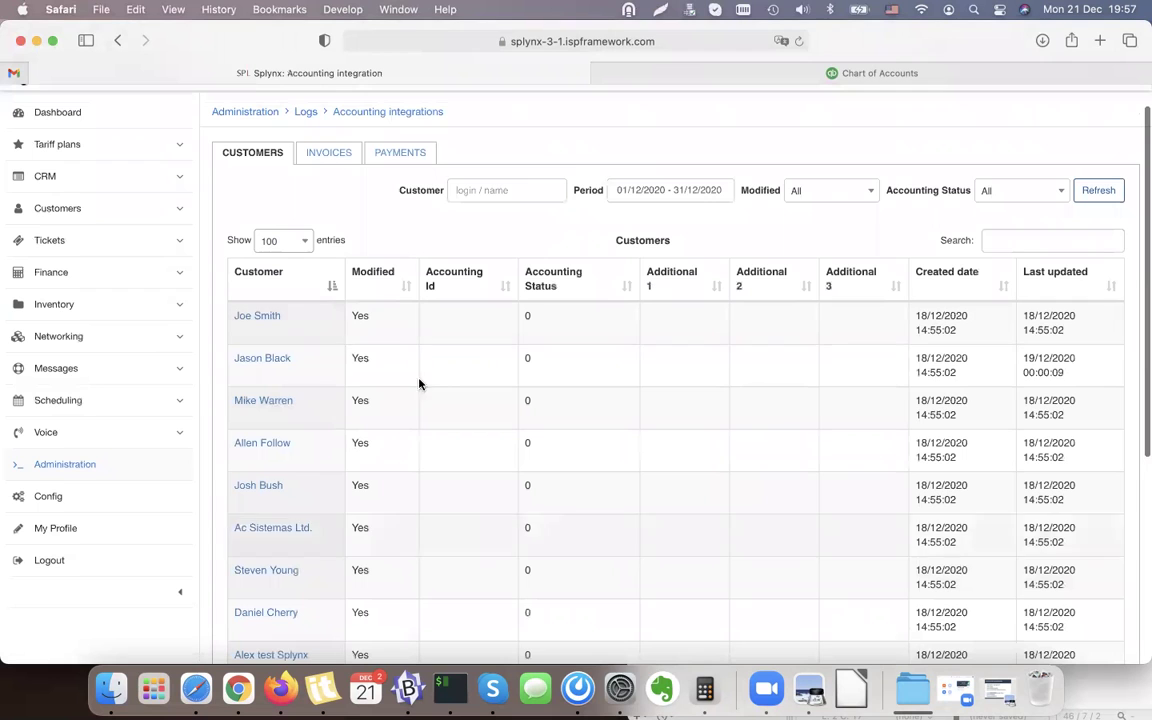
{"action": "scroll", "coordinate": [1003, 350], "scroll_direction": "down", "scroll_amount": 5}
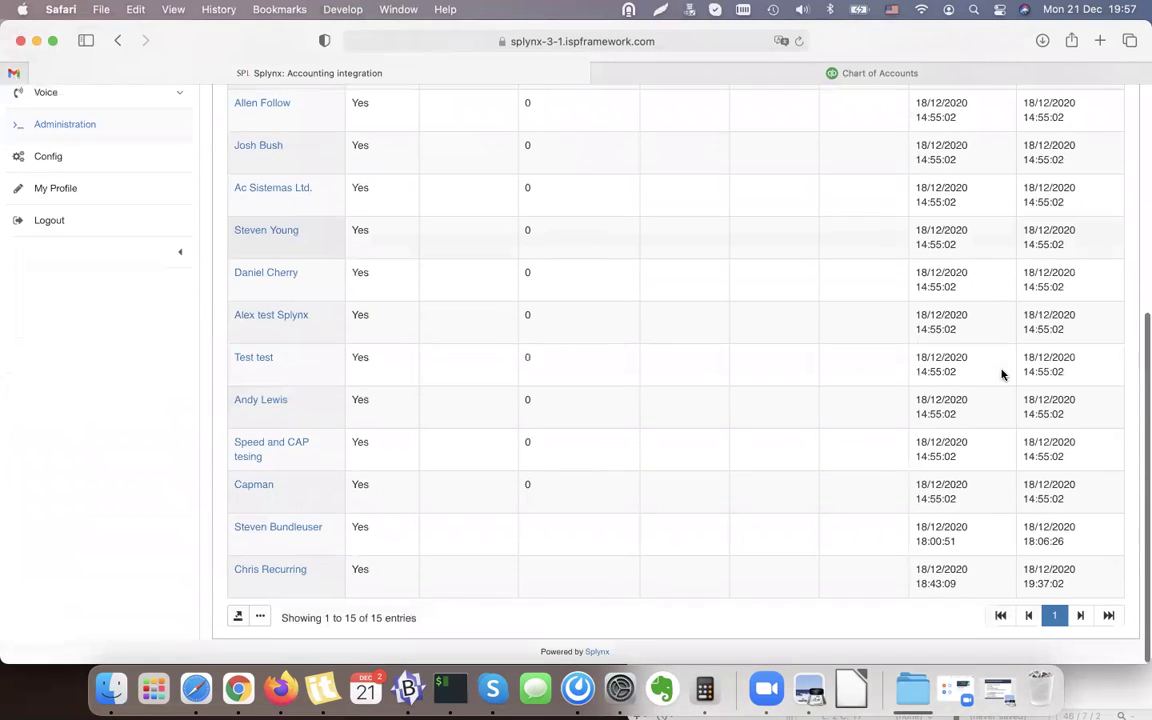
{"action": "scroll", "coordinate": [1003, 374], "scroll_direction": "up", "scroll_amount": 5}
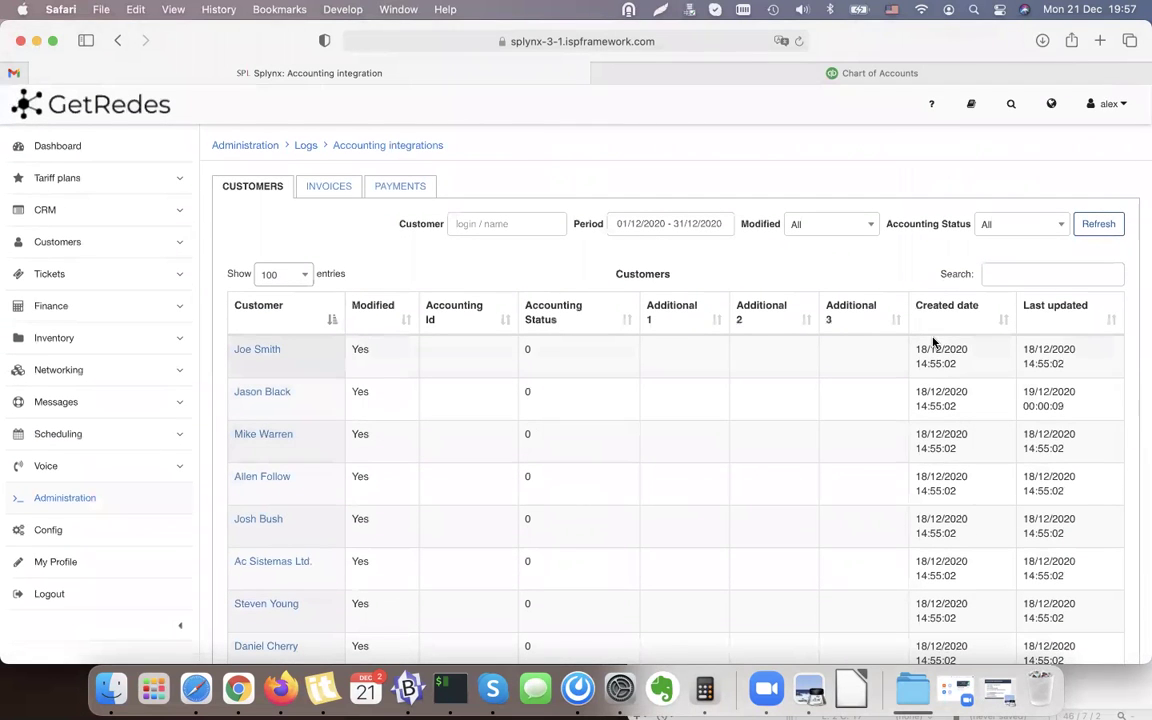
{"action": "scroll", "coordinate": [438, 497], "scroll_direction": "down", "scroll_amount": 5}
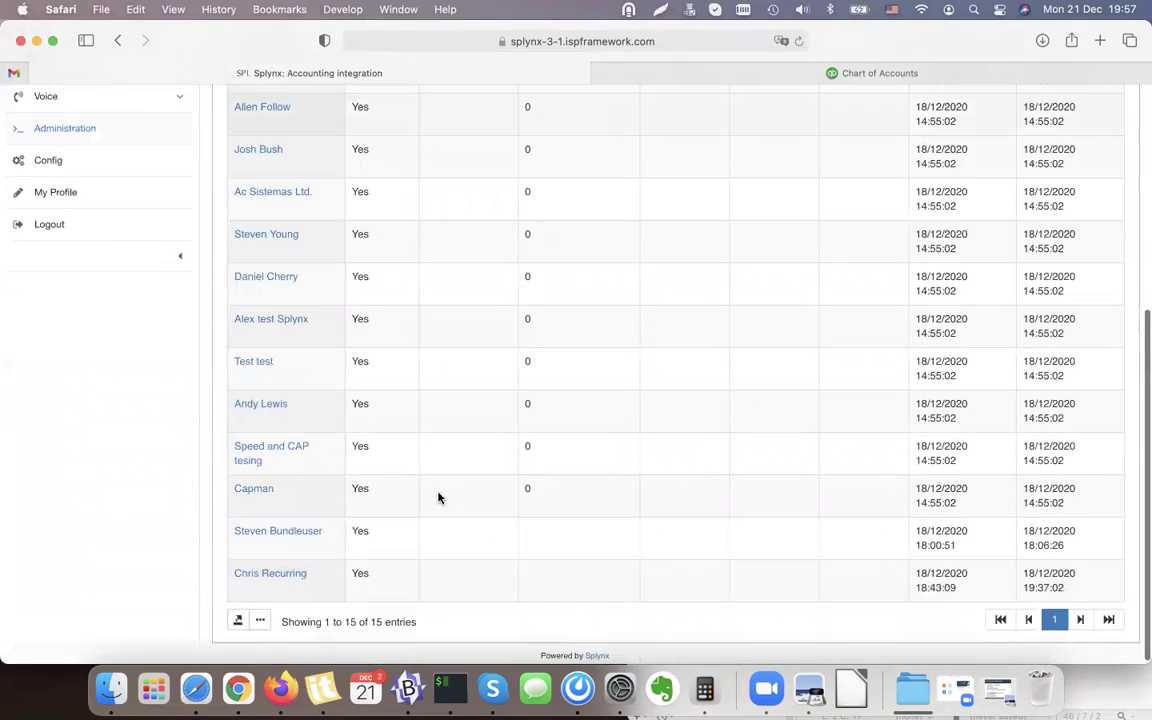
{"action": "scroll", "coordinate": [435, 357], "scroll_direction": "up", "scroll_amount": 5}
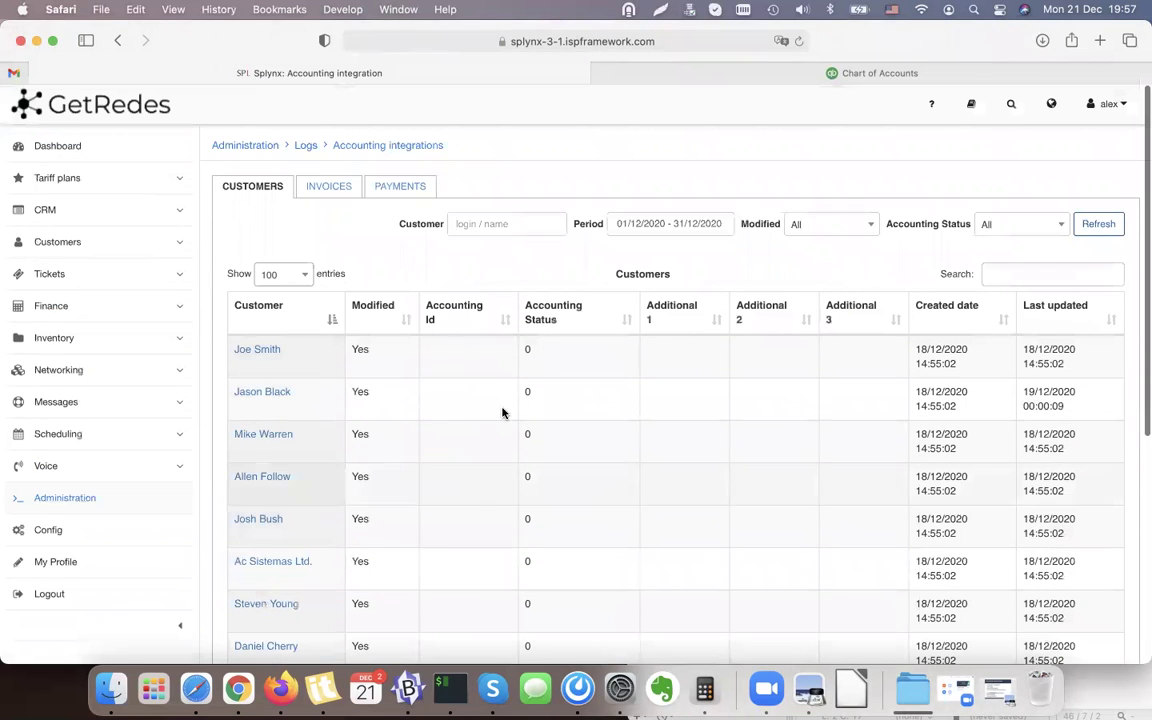
Review the Invoices tab's 11 modified invoices, then show the Payments sync log.
{"action": "left_click", "coordinate": [328, 187]}
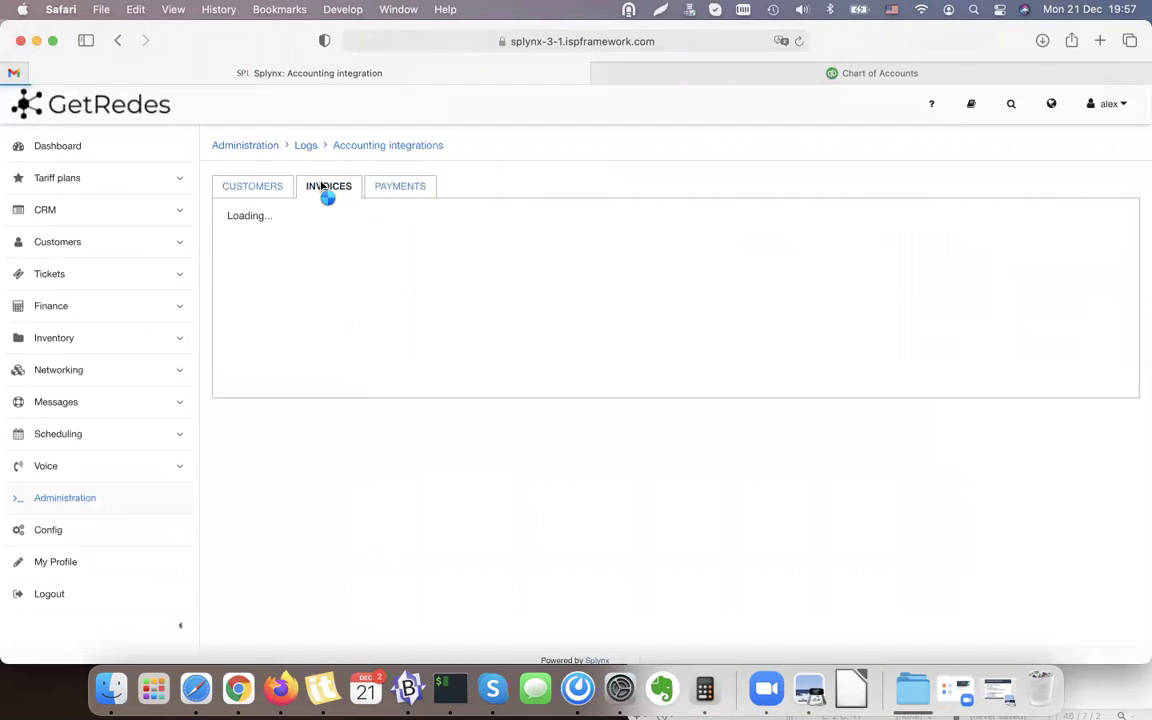
{"action": "scroll", "coordinate": [606, 355], "scroll_direction": "down", "scroll_amount": 2}
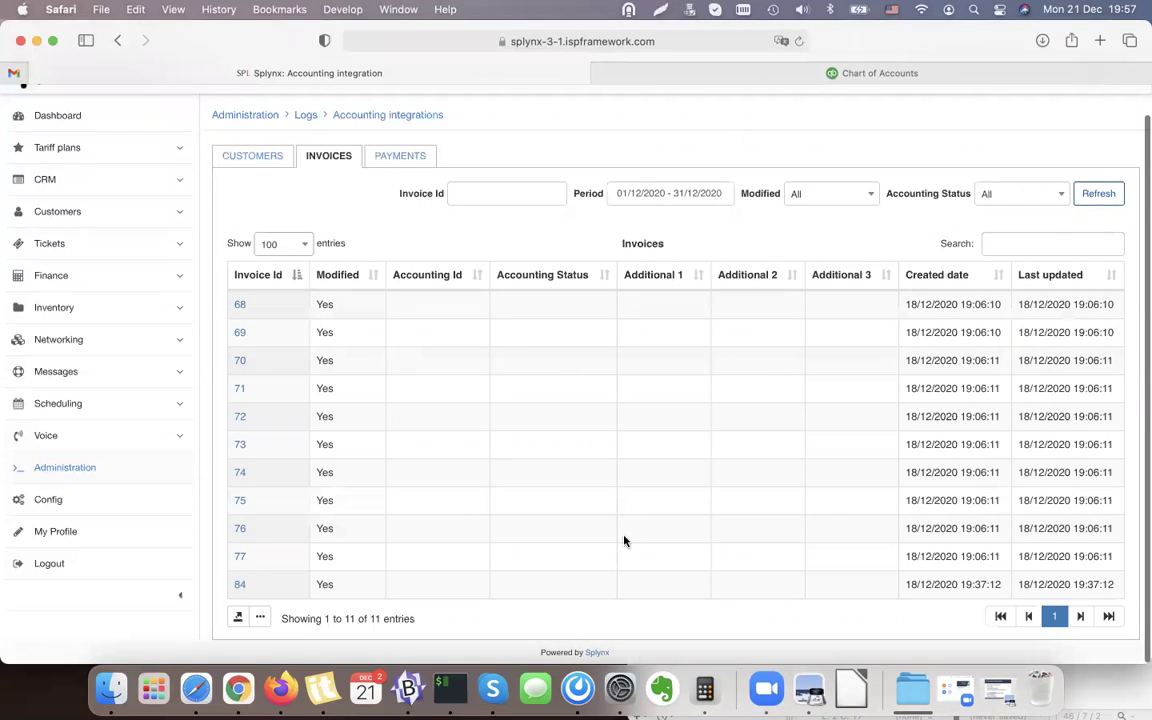
{"action": "scroll", "coordinate": [514, 219], "scroll_direction": "up", "scroll_amount": 1}
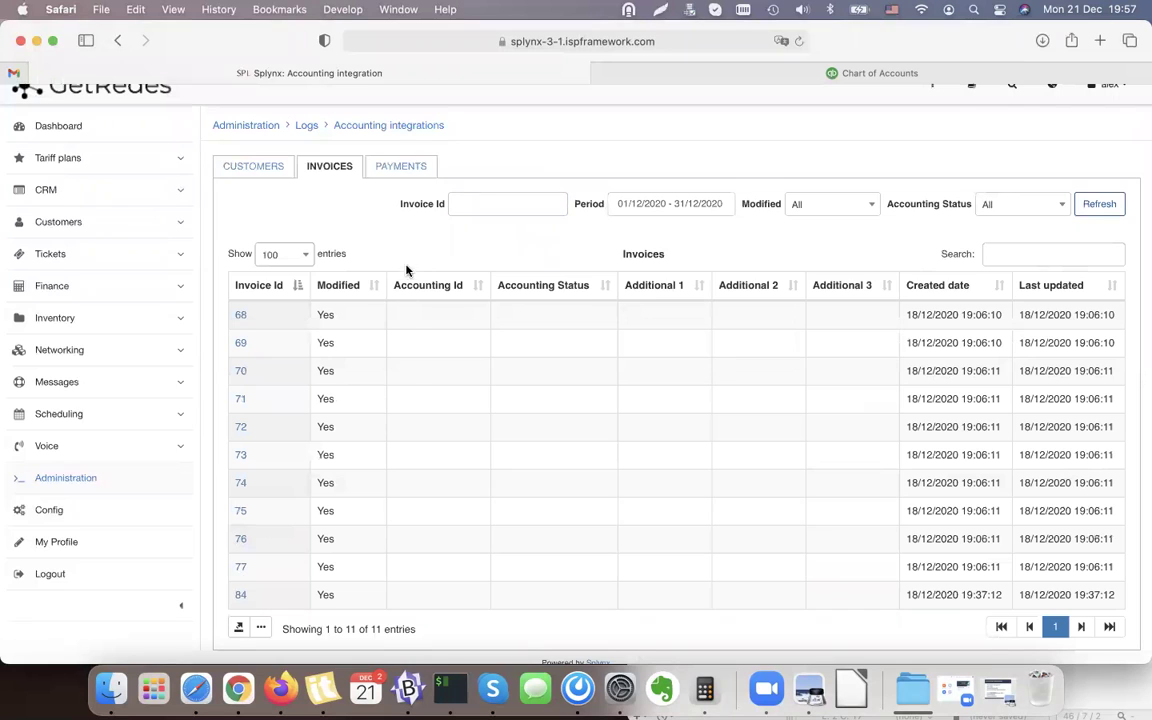
{"action": "left_click", "coordinate": [403, 164]}
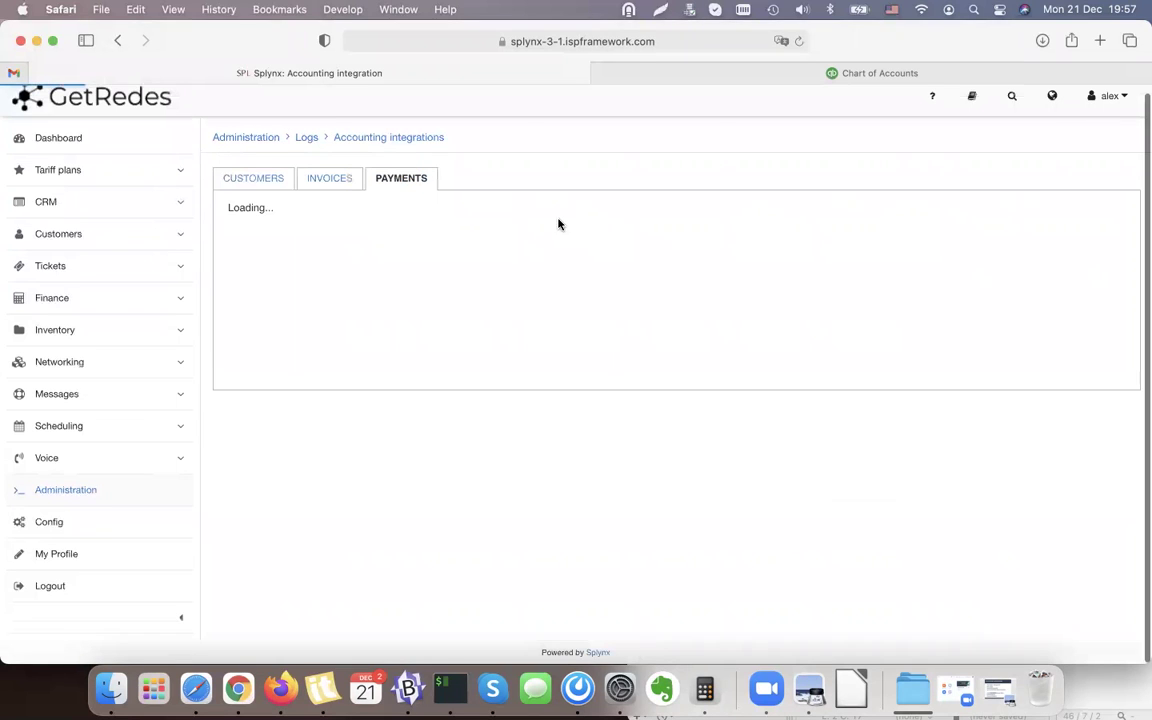
Record cash payments of 94.17 € and 145.83 € on the two unpaid December invoices.
{"action": "left_click", "coordinate": [62, 300]}
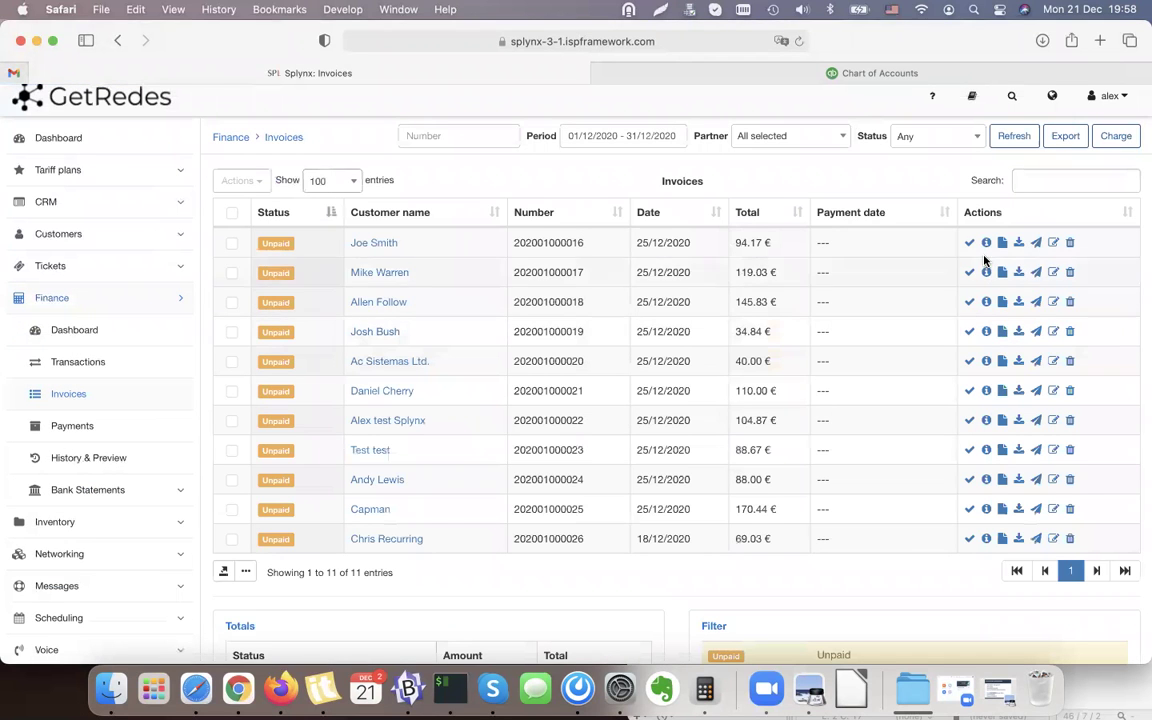
{"action": "left_click", "coordinate": [969, 242]}
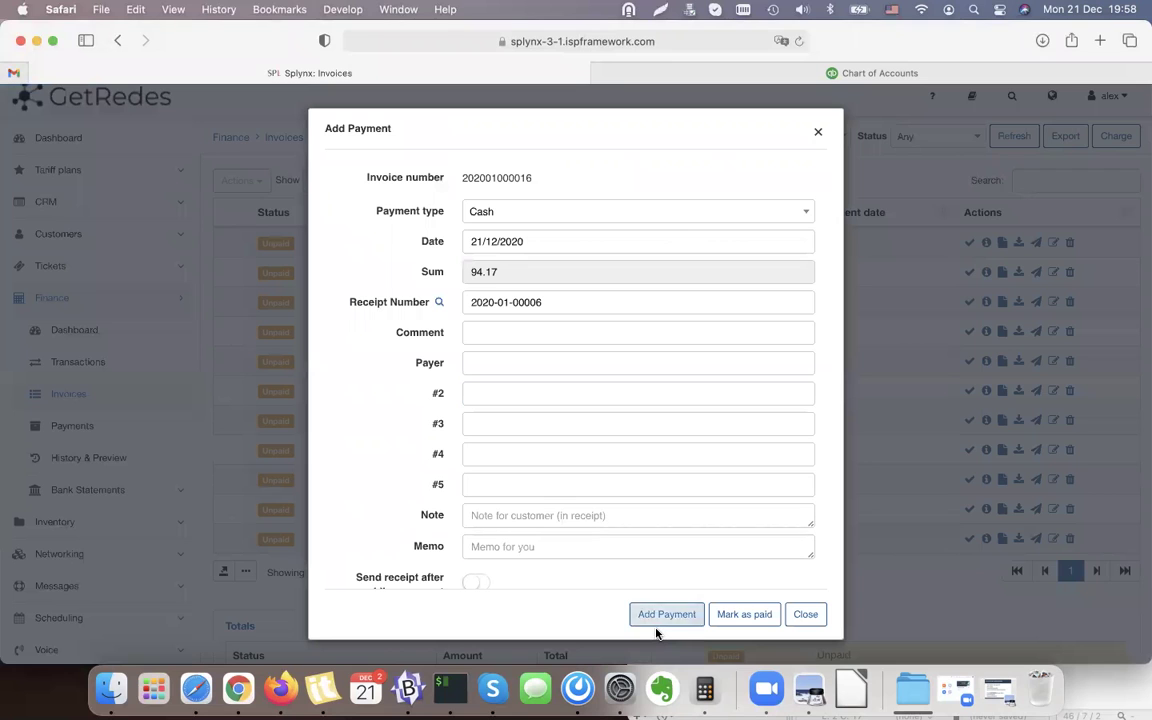
{"action": "left_click", "coordinate": [663, 615]}
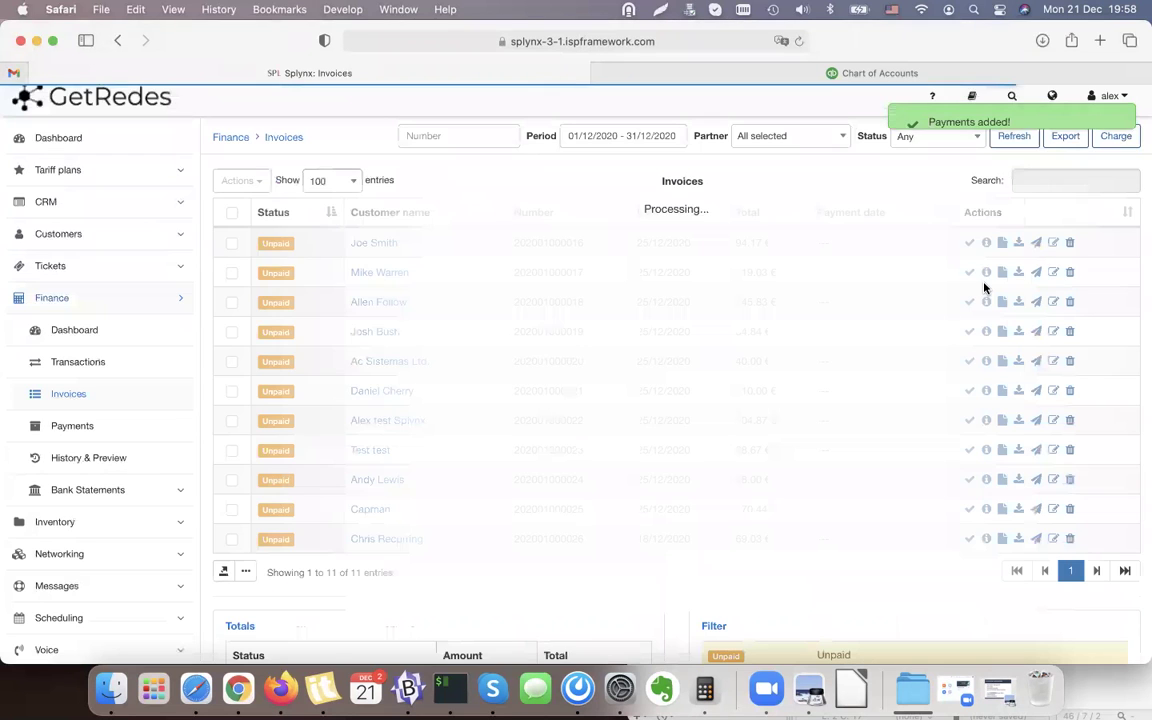
{"action": "left_click", "coordinate": [969, 272]}
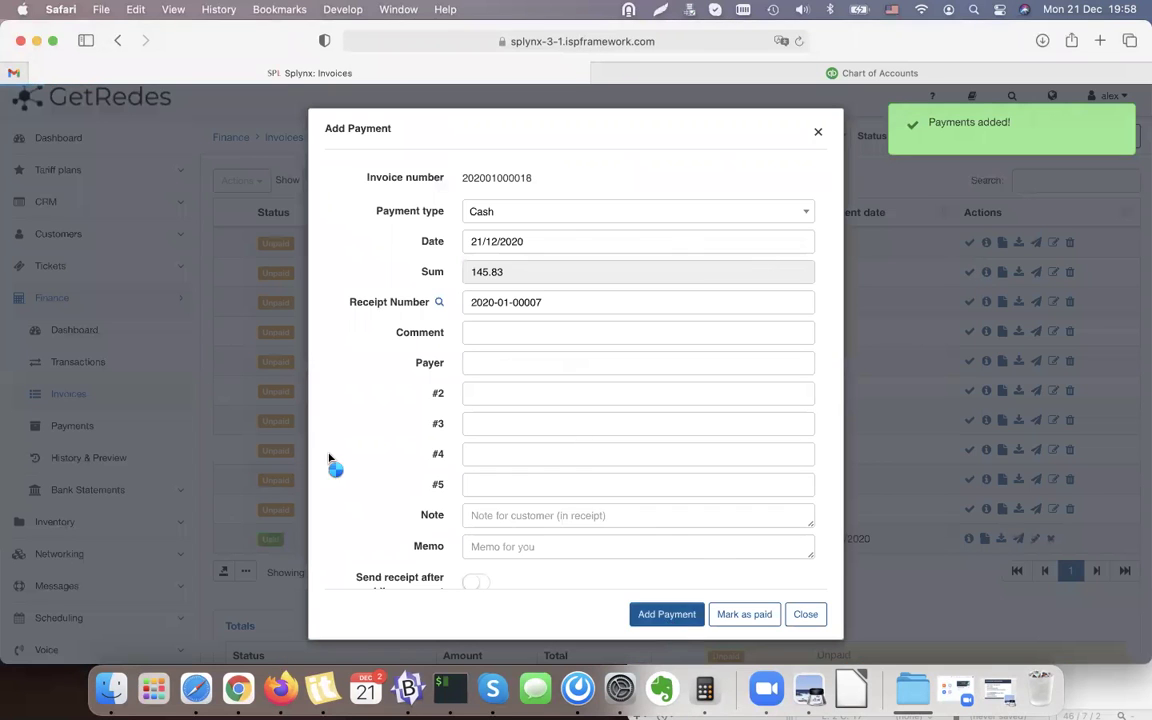
{"action": "scroll", "coordinate": [165, 466], "scroll_direction": "down", "scroll_amount": 3}
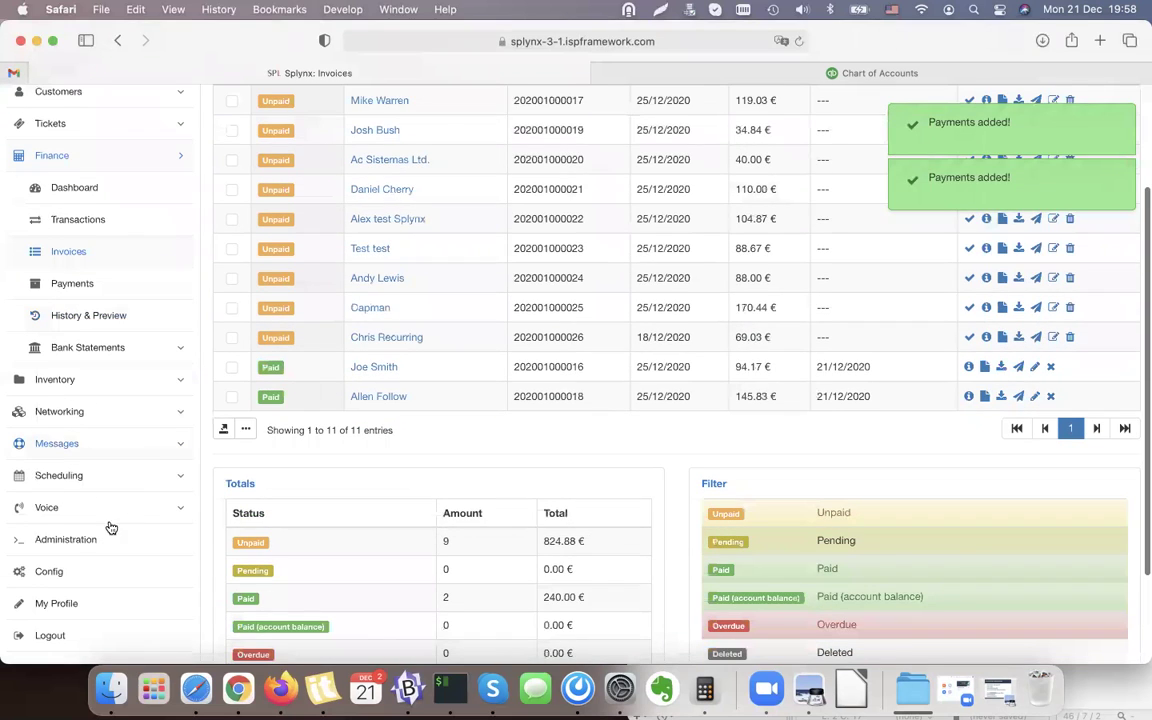
{"action": "left_click", "coordinate": [85, 538]}
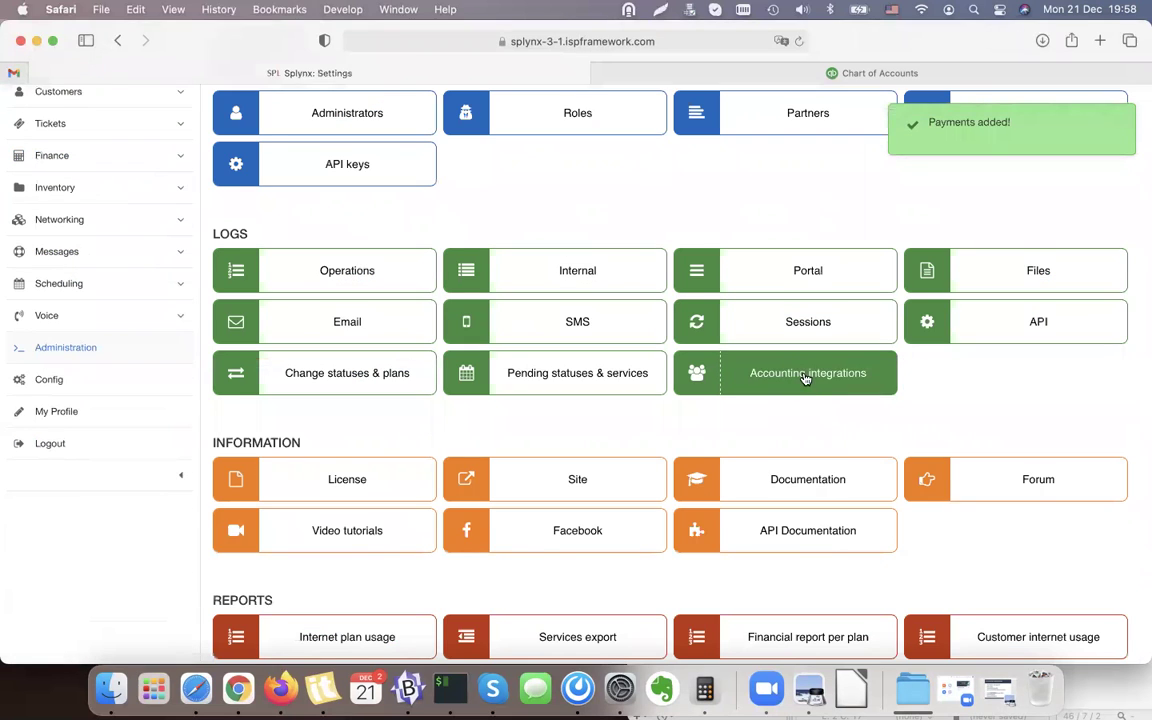
Confirm payments 15 and 16 appear as modified without accounting Ids, then open Config's Integrations section.
{"action": "left_click", "coordinate": [805, 375]}
{"action": "left_click", "coordinate": [413, 189]}
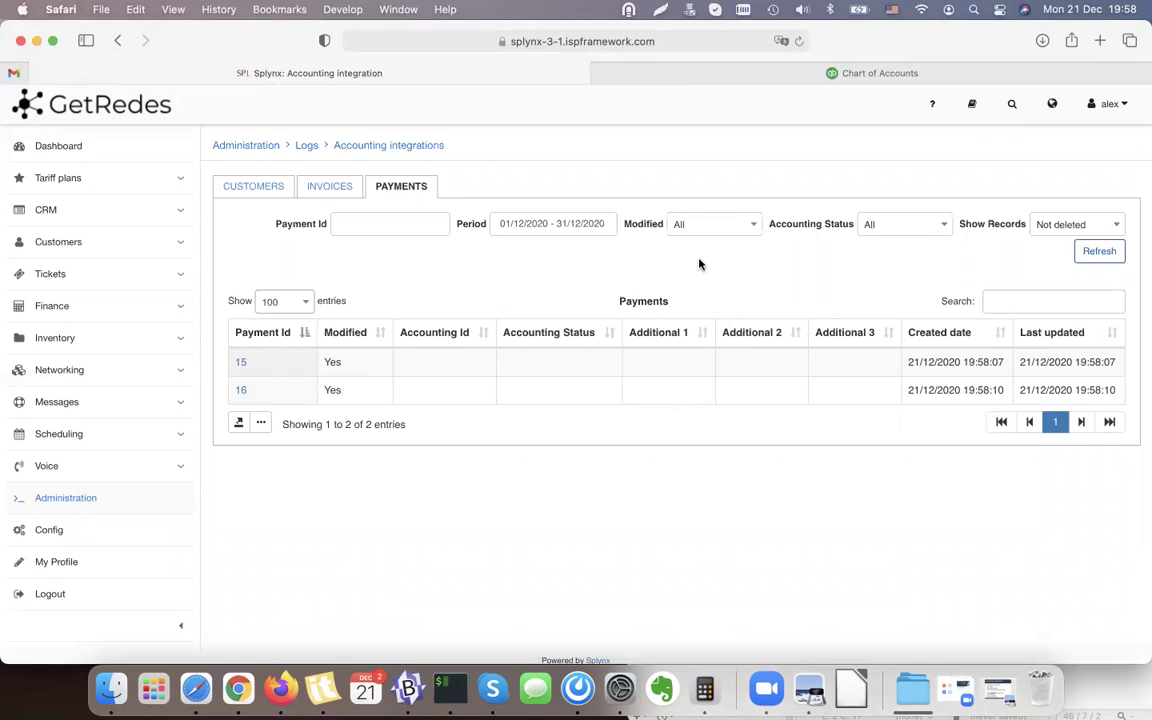
{"action": "left_click", "coordinate": [88, 540]}
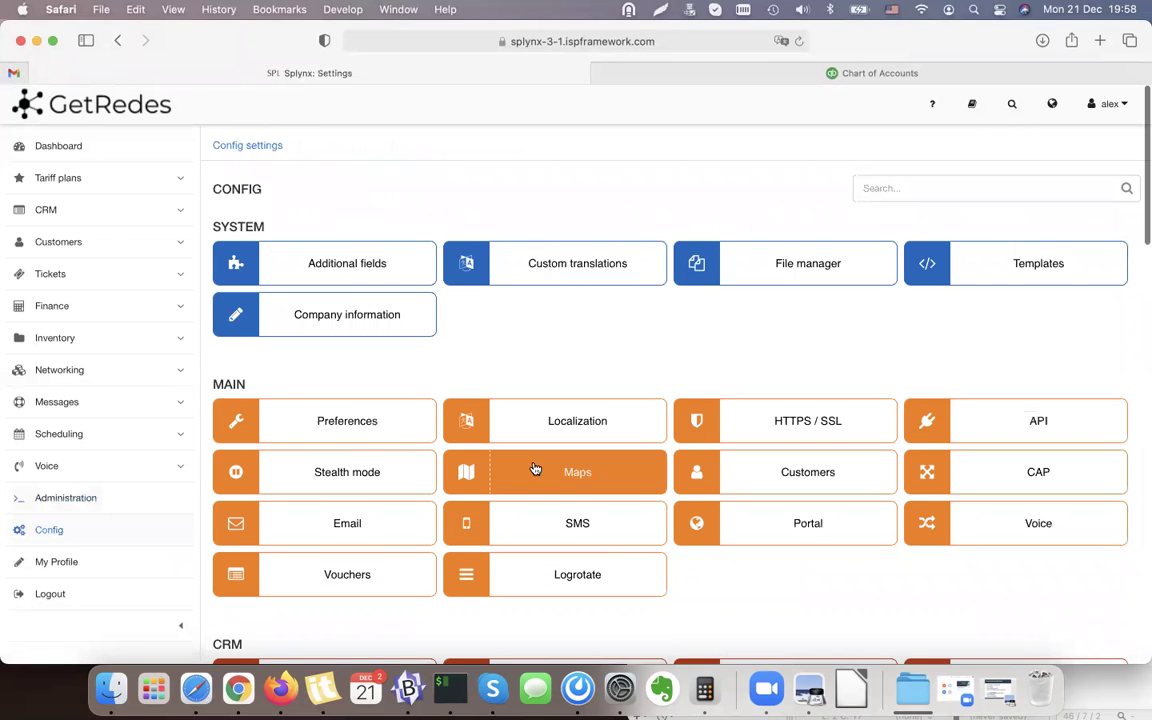
{"action": "scroll", "coordinate": [533, 468], "scroll_direction": "down", "scroll_amount": 5}
{"action": "scroll", "coordinate": [535, 468], "scroll_direction": "down", "scroll_amount": 15}
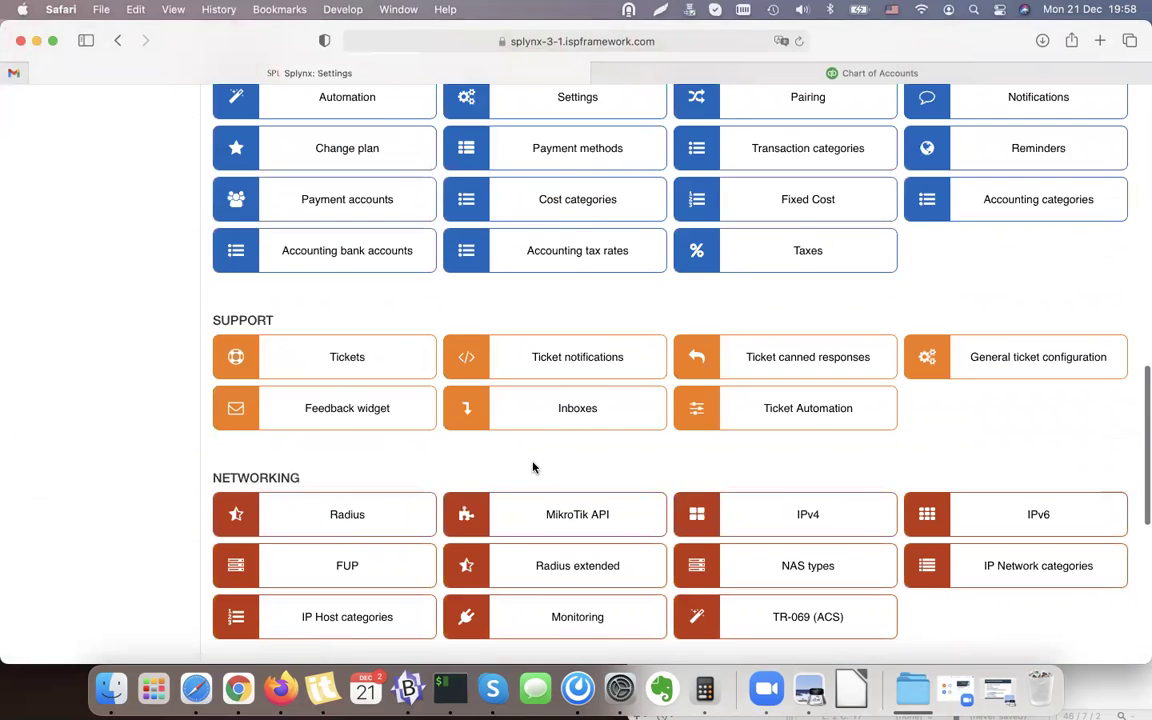
{"action": "scroll", "coordinate": [869, 501], "scroll_direction": "down", "scroll_amount": 5}
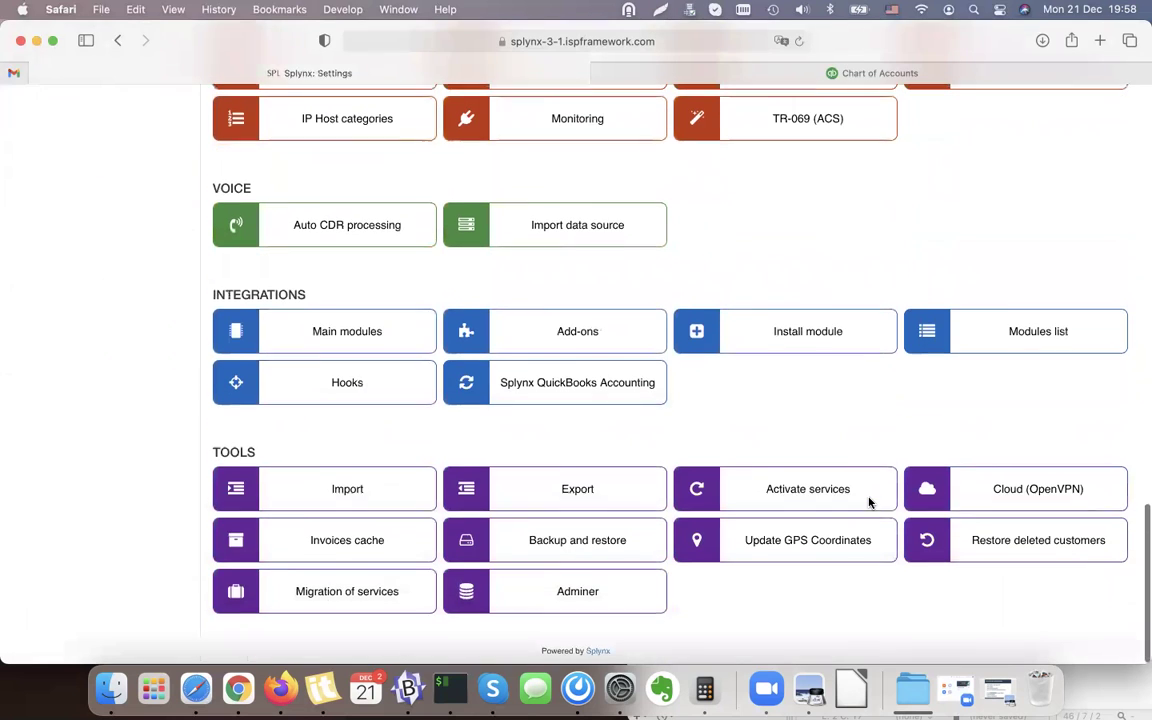
Open the Splynx QuickBooks Accounting page, check the empty €0 QuickBooks dashboard, and show add-on options.
{"action": "left_click", "coordinate": [598, 397]}
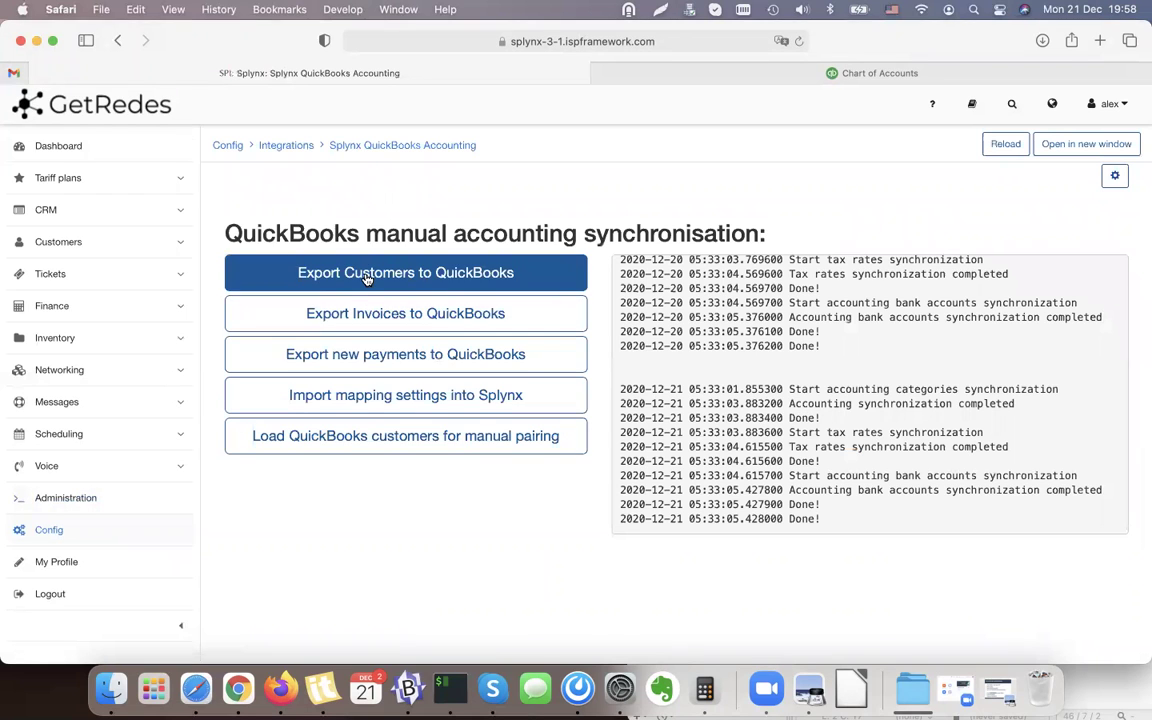
{"action": "left_click", "coordinate": [836, 68]}
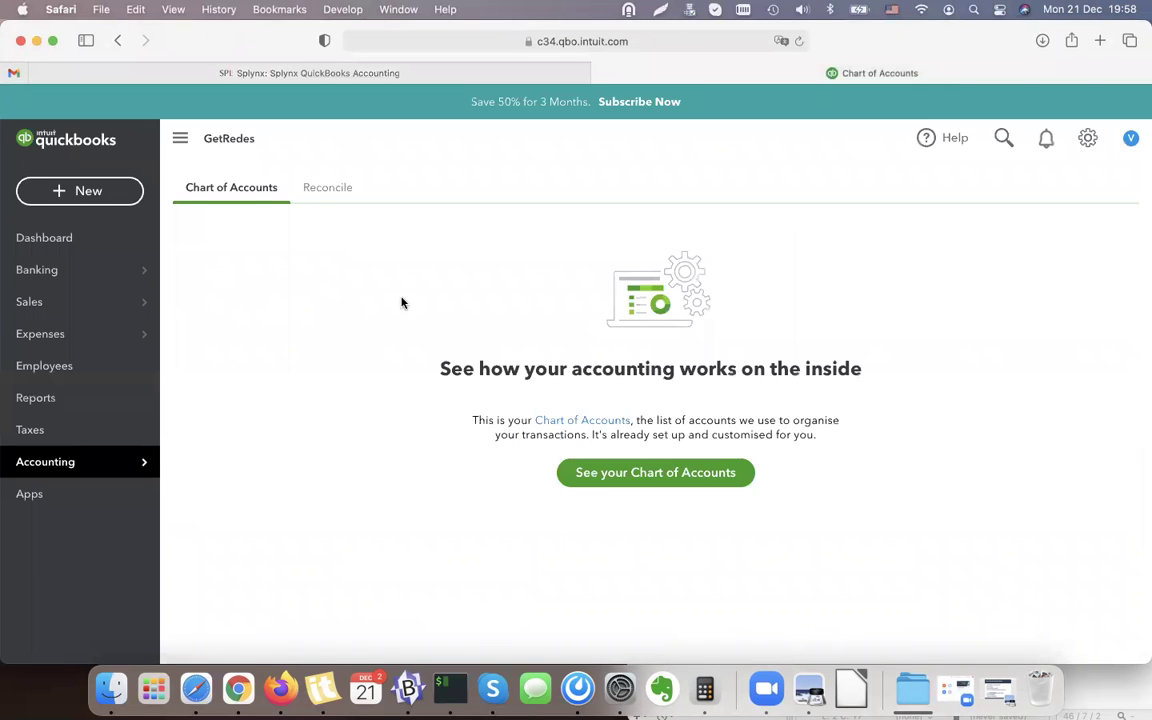
{"action": "left_click", "coordinate": [62, 248]}
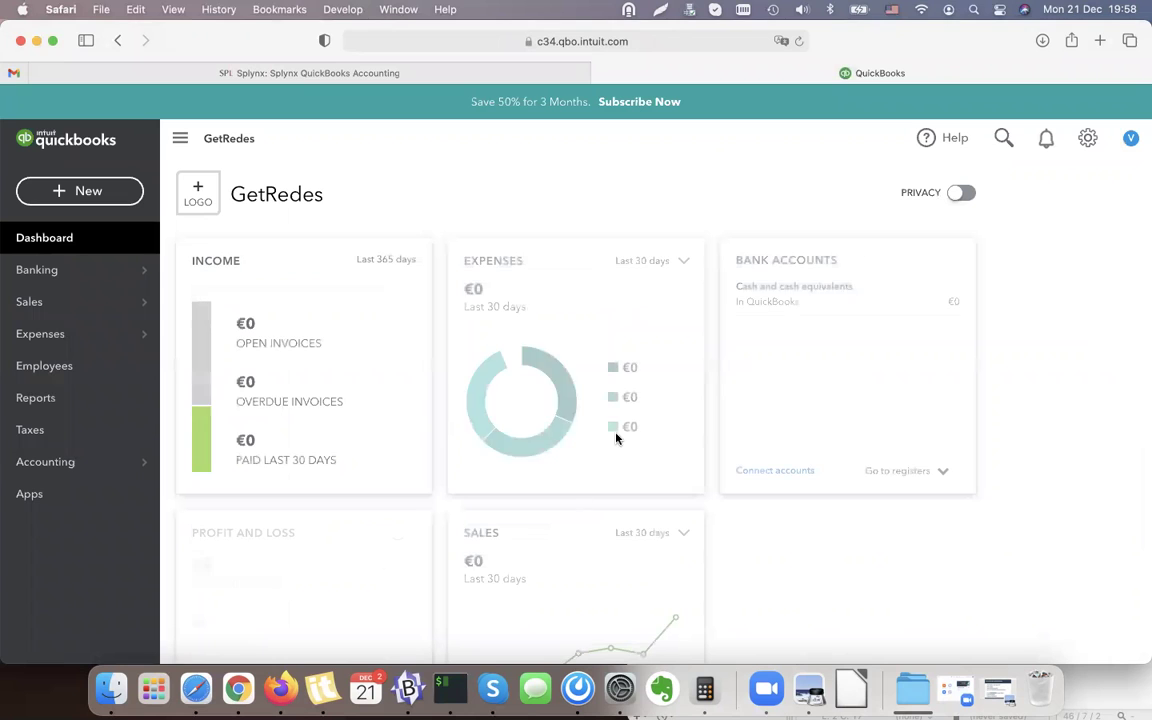
{"action": "left_click", "coordinate": [390, 73]}
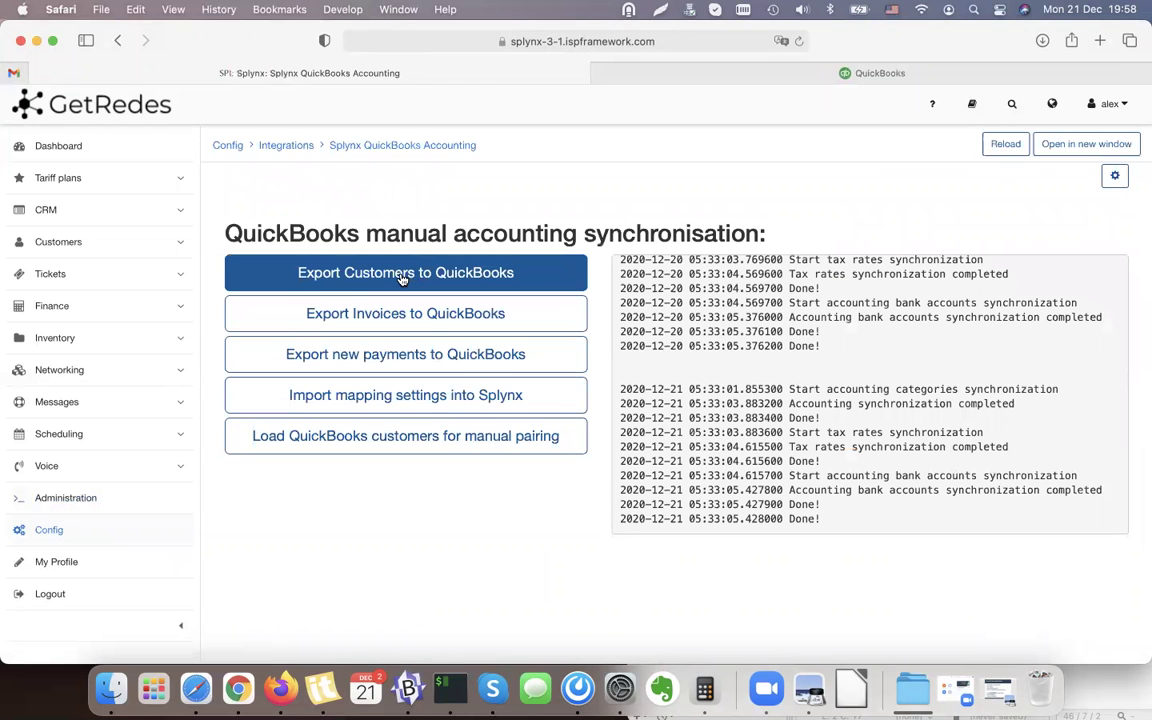
{"action": "left_click", "coordinate": [886, 75]}
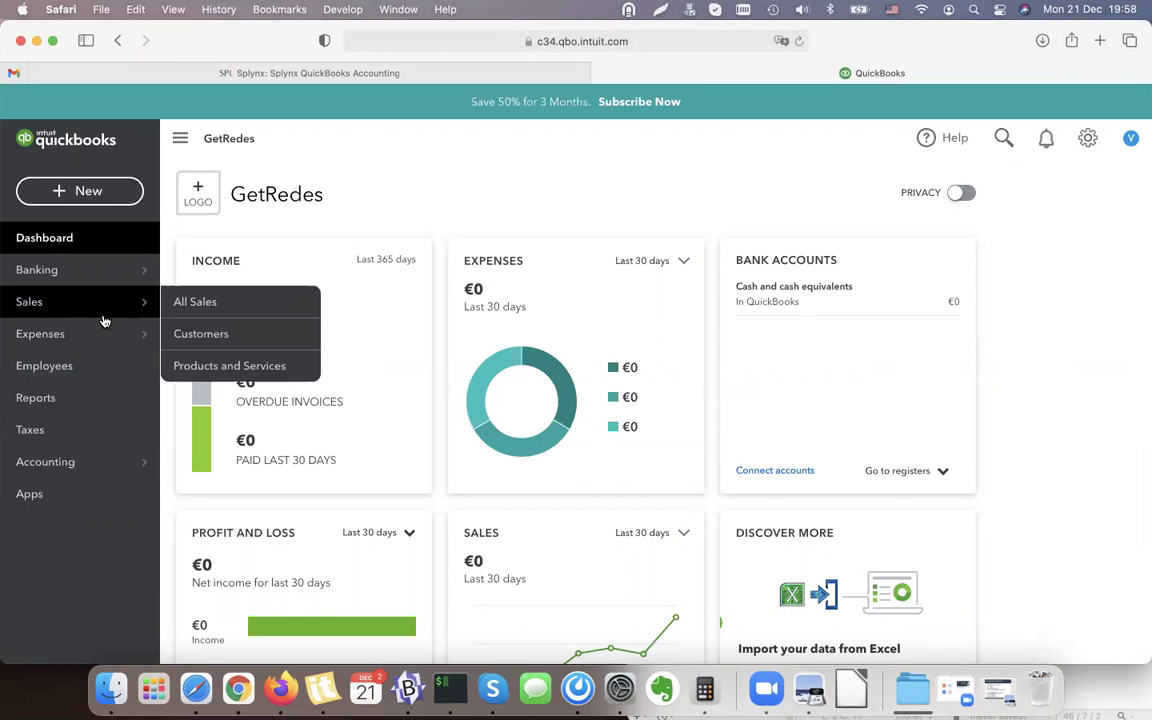
{"action": "left_click", "coordinate": [391, 75]}
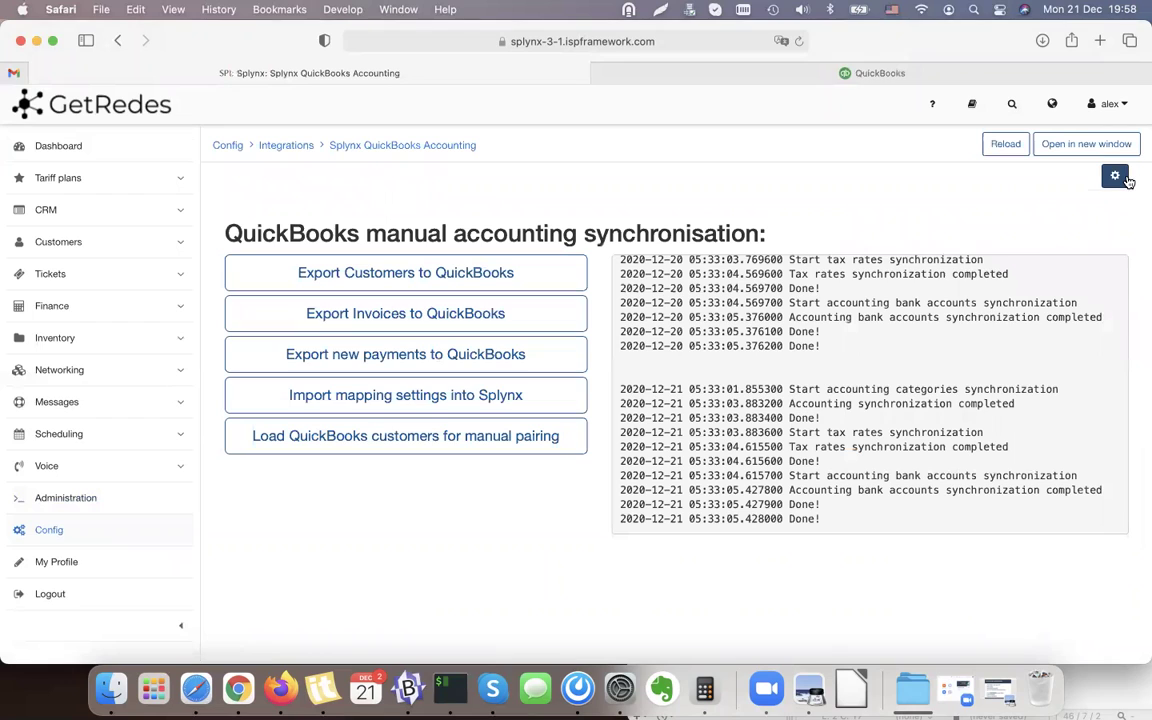
{"action": "left_click", "coordinate": [1116, 176]}
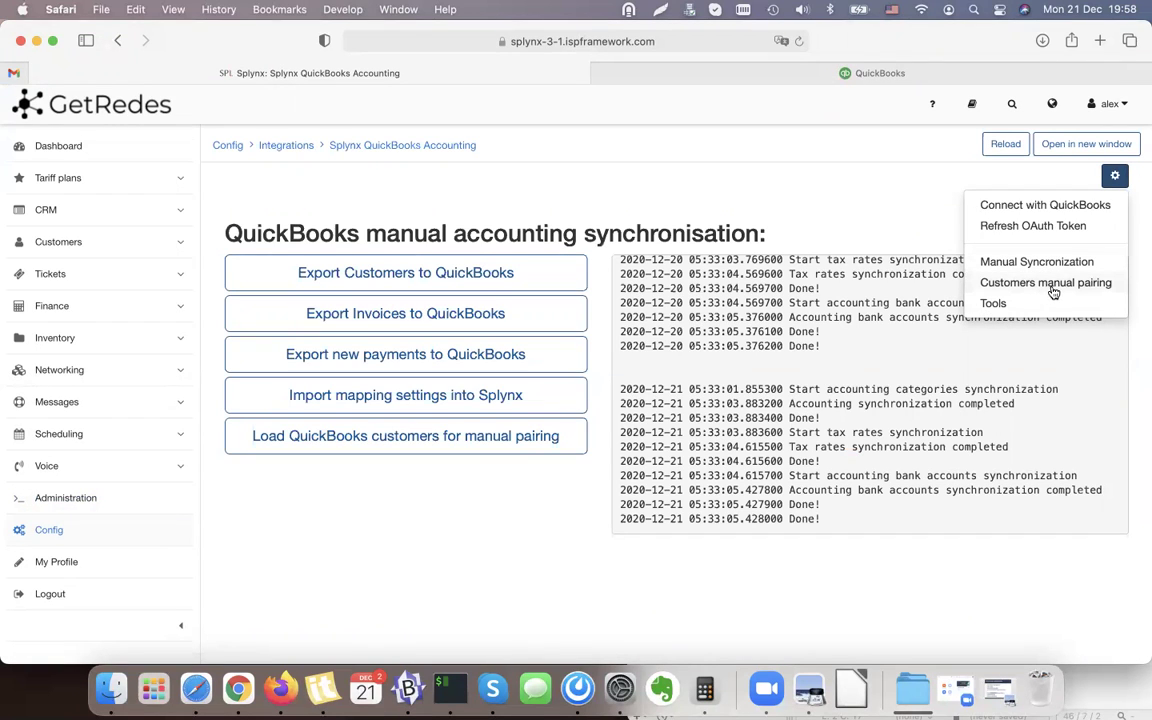
Review the Customers manual pairing page, where all 15 customers are not paired.
{"action": "left_click", "coordinate": [1068, 283]}
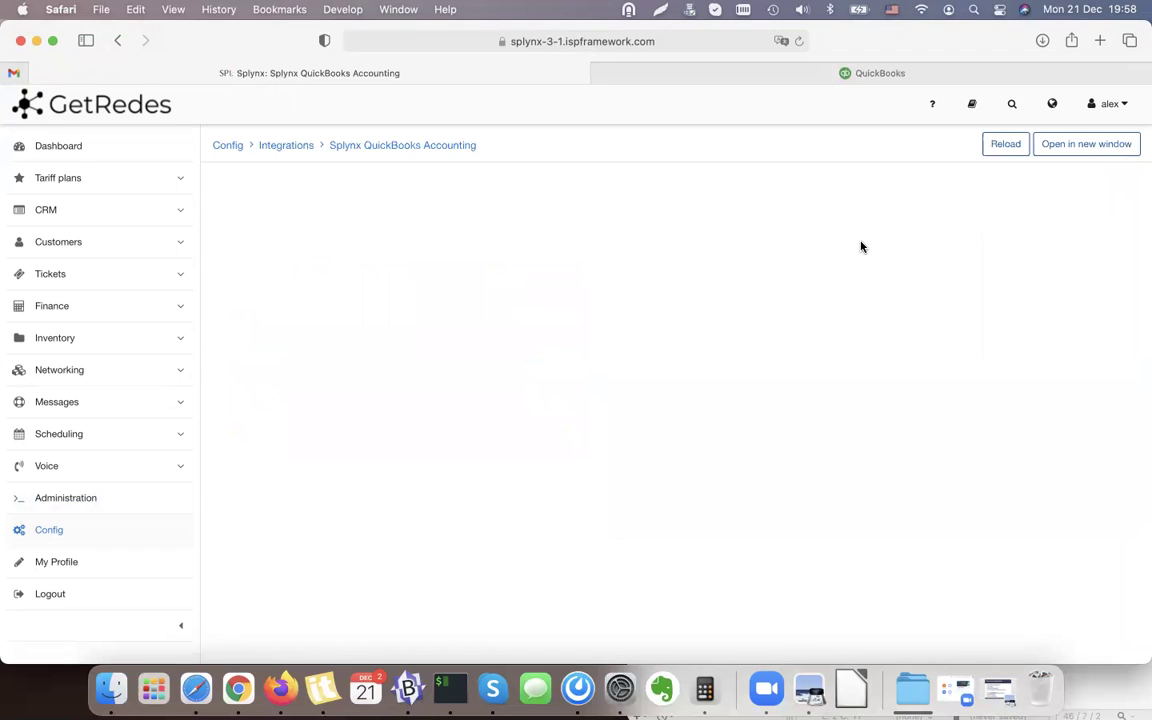
{"action": "scroll", "coordinate": [680, 305], "scroll_direction": "down", "scroll_amount": 2}
{"action": "scroll", "coordinate": [869, 291], "scroll_direction": "down", "scroll_amount": 1}
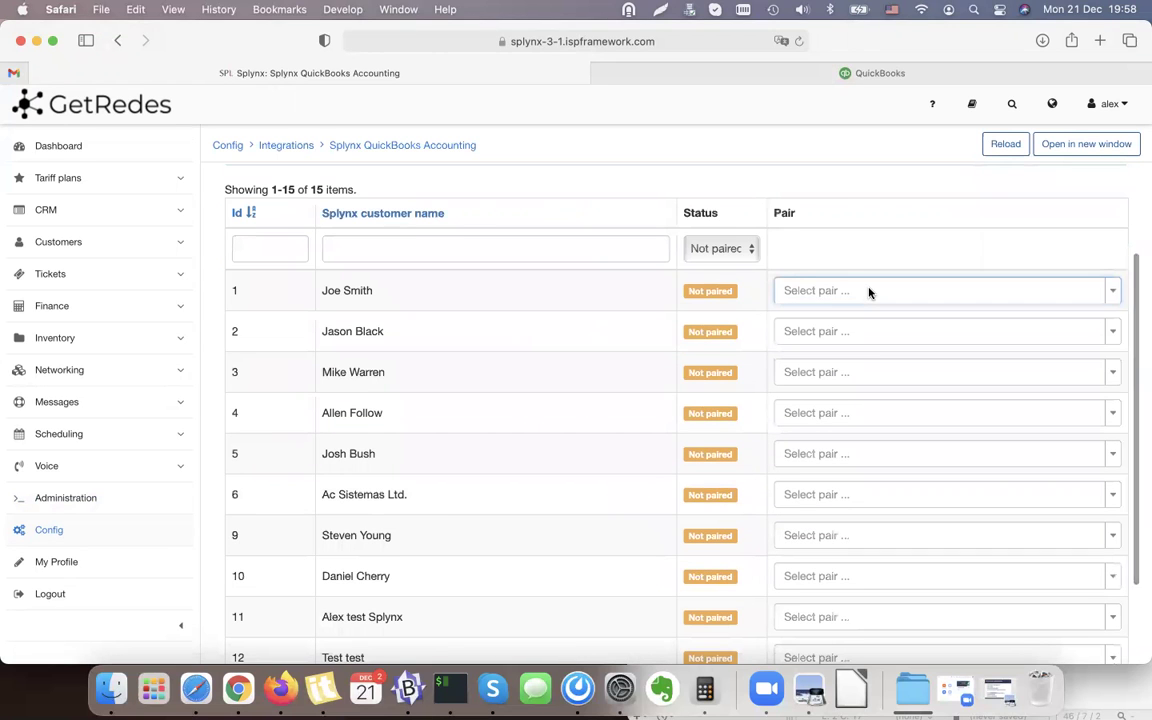
{"action": "scroll", "coordinate": [869, 357], "scroll_direction": "down", "scroll_amount": 3}
{"action": "scroll", "coordinate": [869, 358], "scroll_direction": "down", "scroll_amount": 3}
{"action": "scroll", "coordinate": [869, 357], "scroll_direction": "up", "scroll_amount": 6}
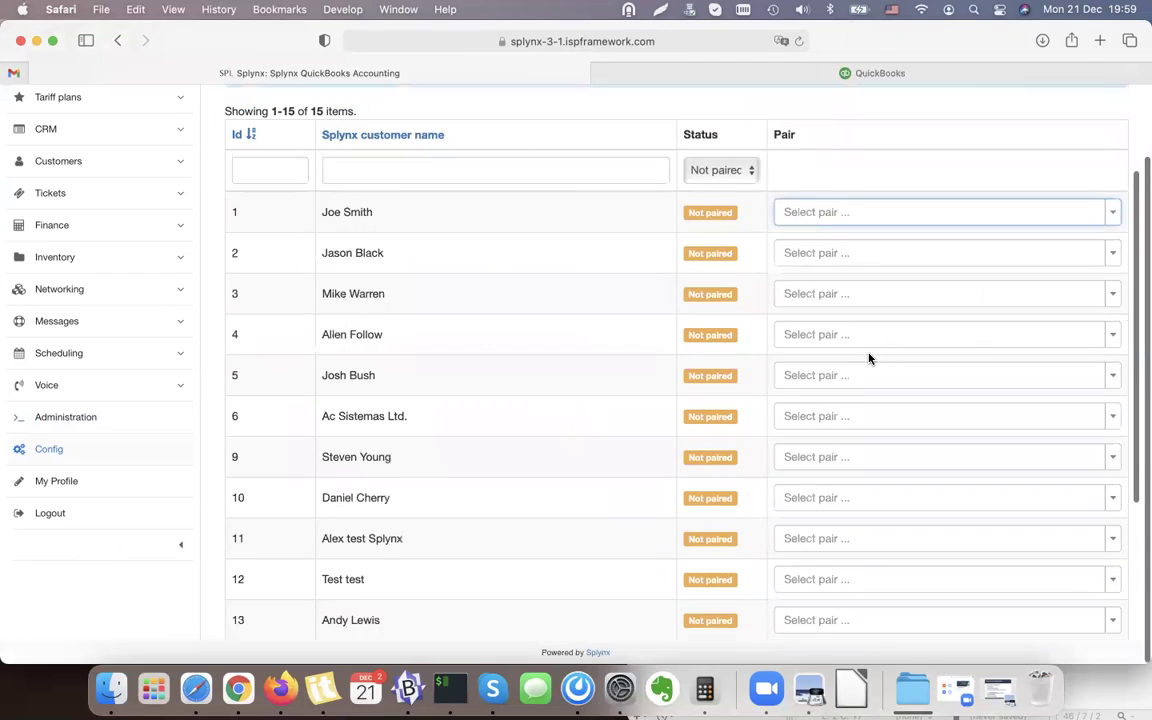
{"action": "left_click_drag", "start_coordinate": [395, 478], "coordinate": [322, 478]}
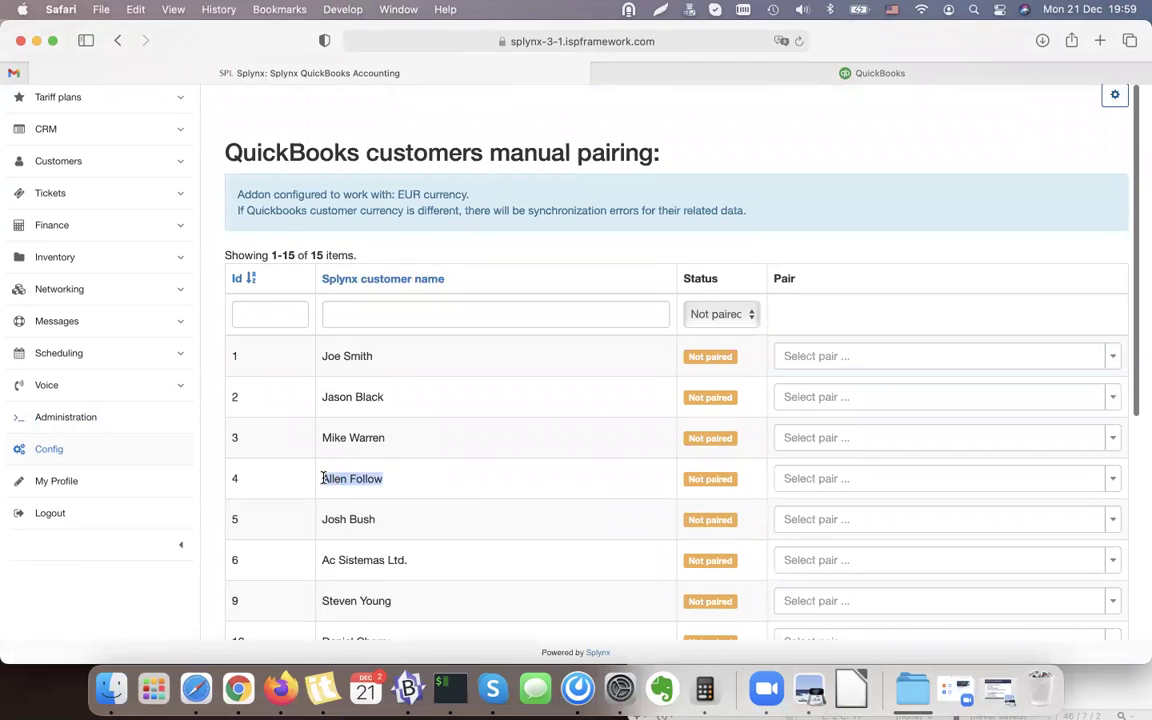
{"action": "left_click", "coordinate": [830, 72]}
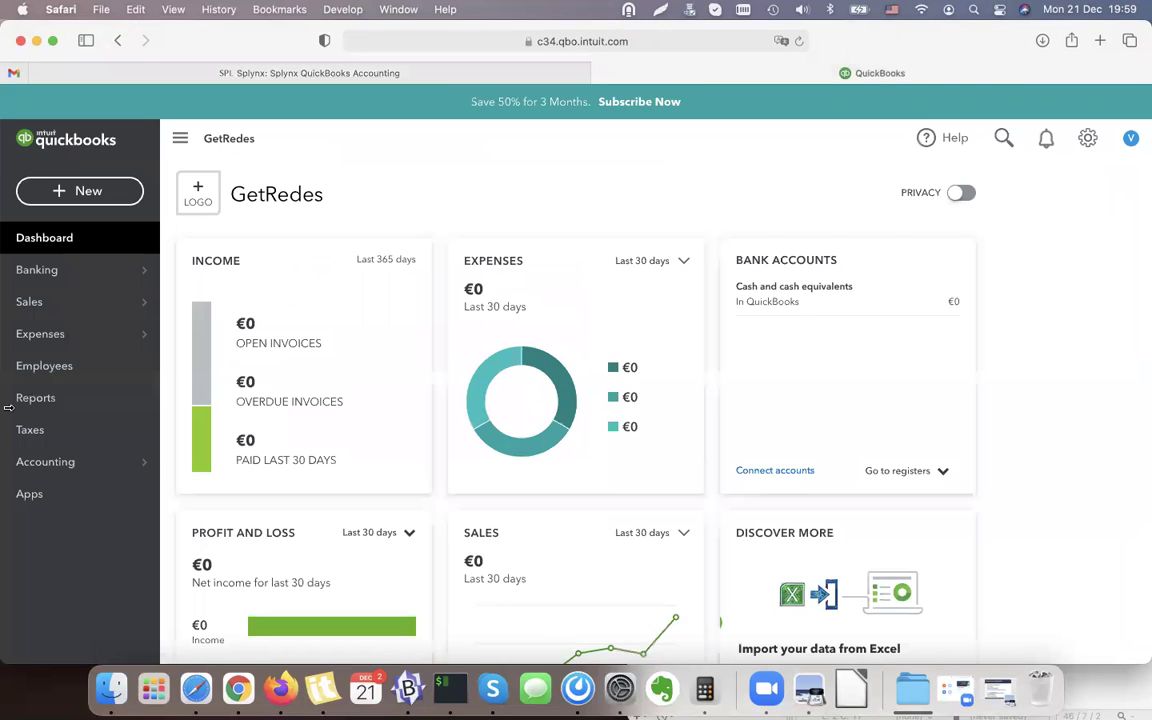
Start a new QuickBooks customer, entering the company name and using it as display name.
{"action": "left_click", "coordinate": [40, 301]}
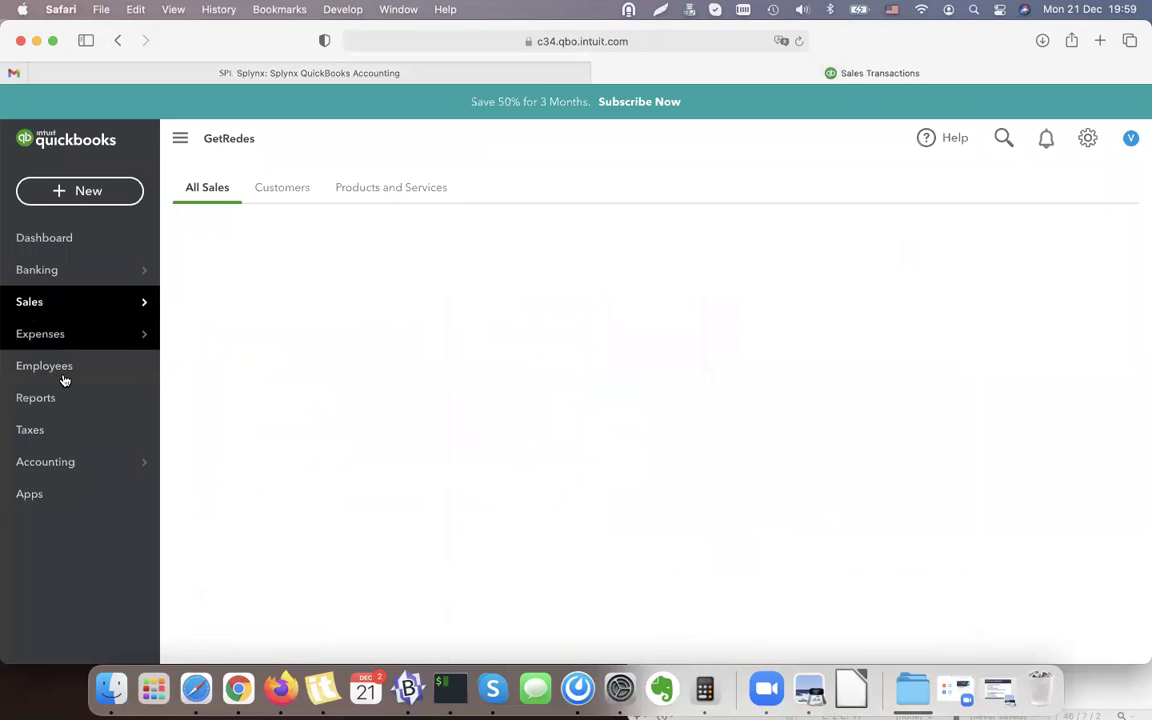
{"action": "mouse_move", "coordinate": [85, 260]}
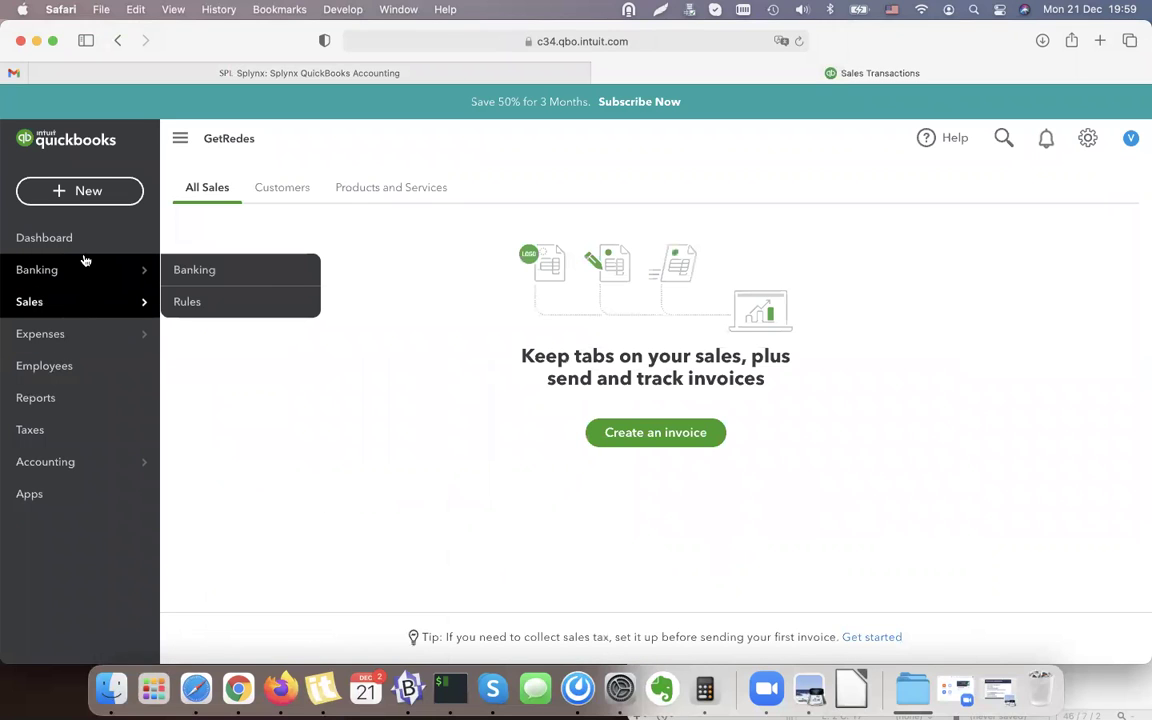
{"action": "left_click", "coordinate": [280, 187]}
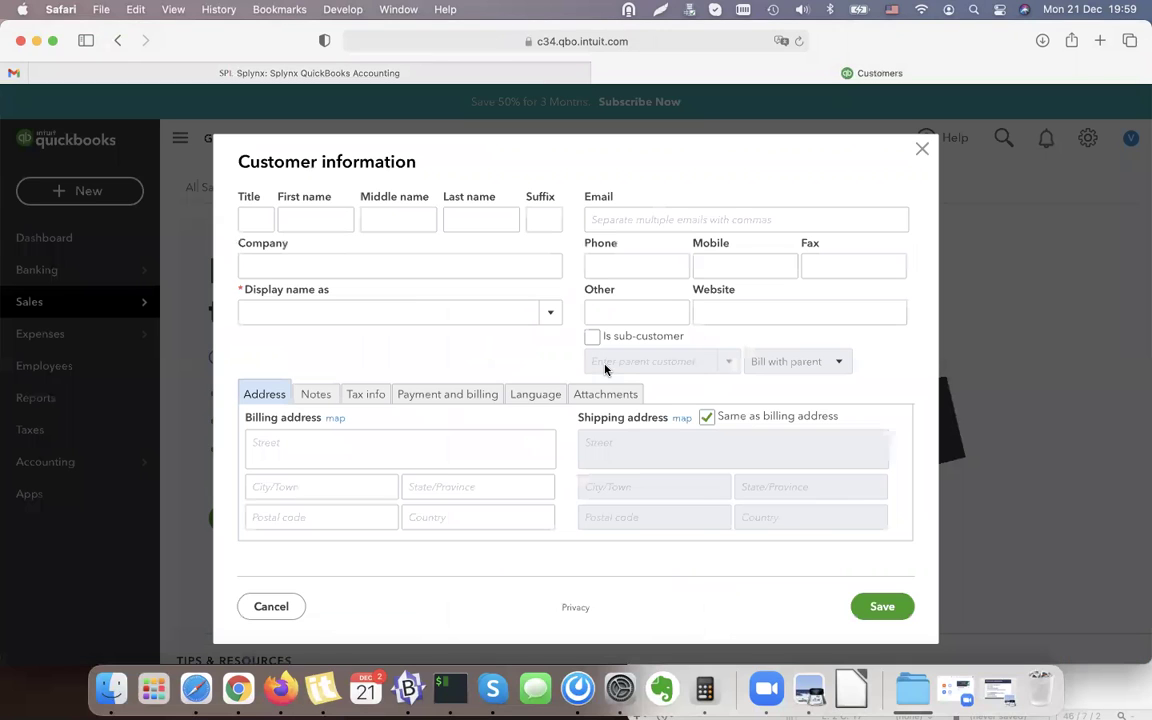
{"action": "left_click", "coordinate": [306, 268]}
{"action": "left_click", "coordinate": [298, 308]}
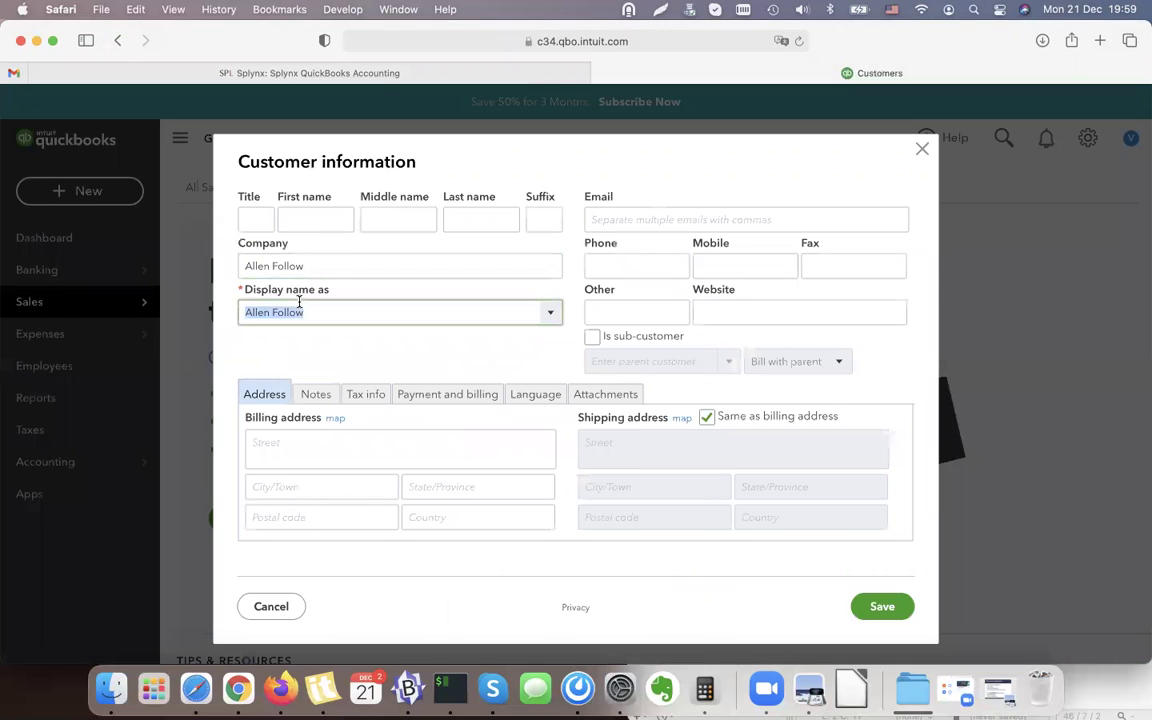
Split the customer's name into first and last name fields, add an e-mail, and save.
{"action": "left_click", "coordinate": [328, 218]}
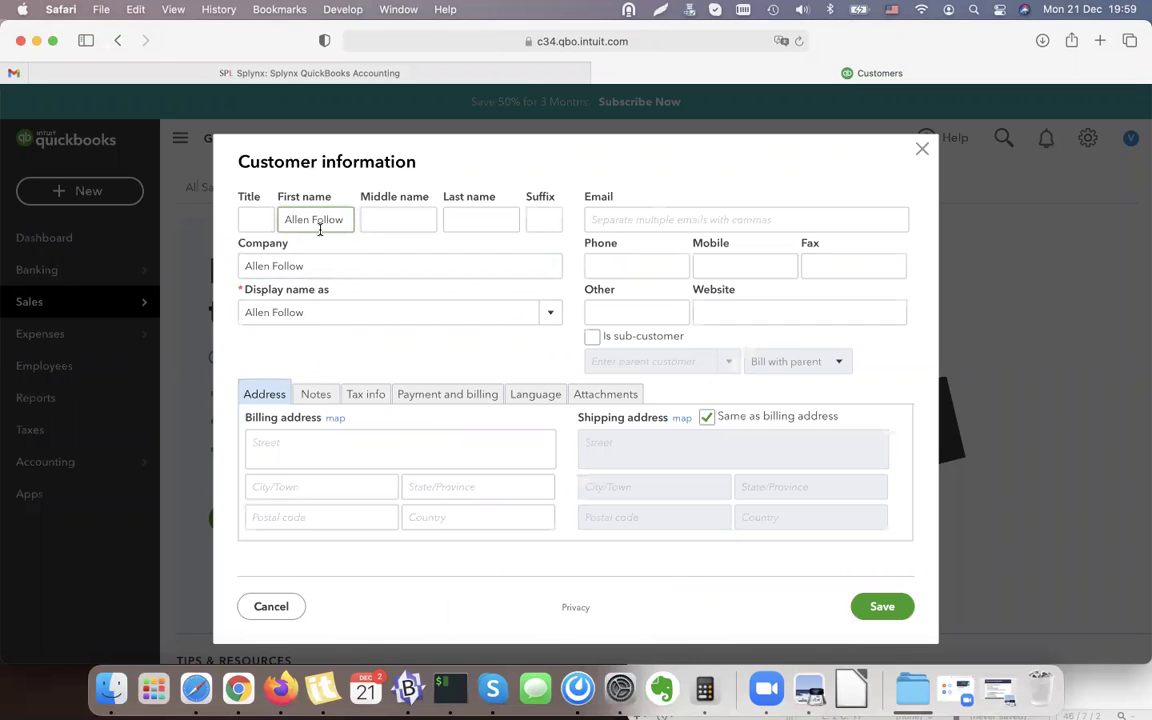
{"action": "key", "text": "super+x"}
{"action": "left_click", "coordinate": [399, 218]}
{"action": "left_click", "coordinate": [476, 219]}
{"action": "key", "text": "super+v"}
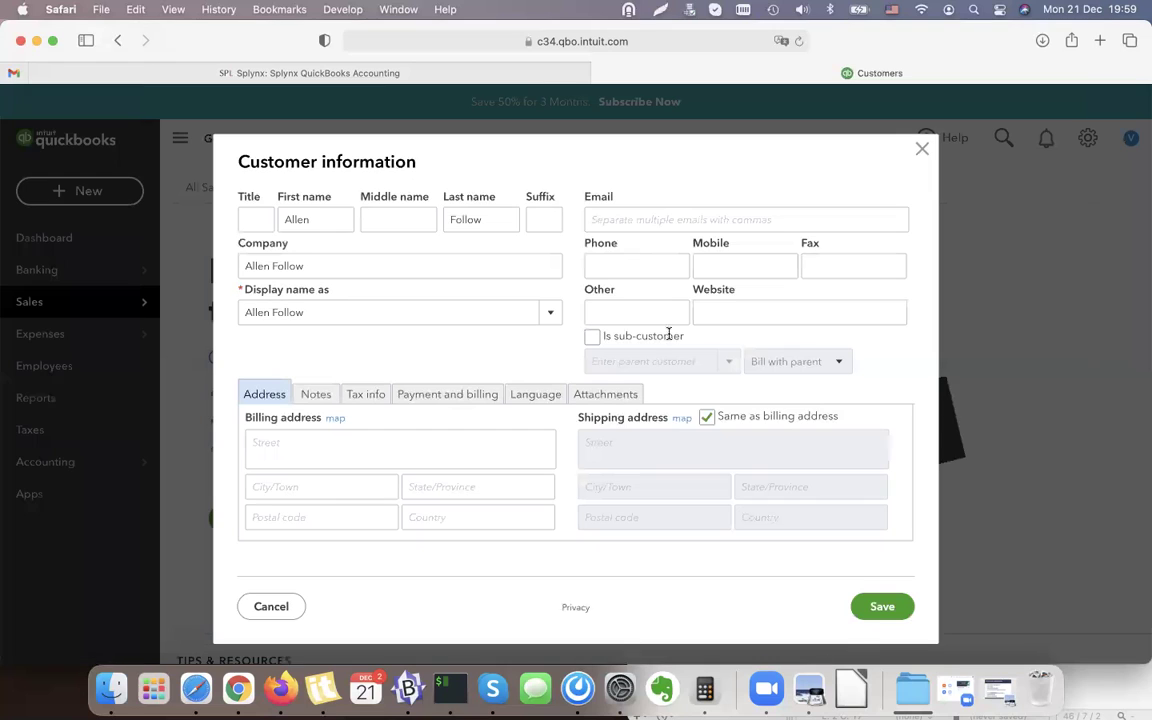
{"action": "left_click", "coordinate": [645, 222]}
{"action": "type", "text": "test@test.com"}
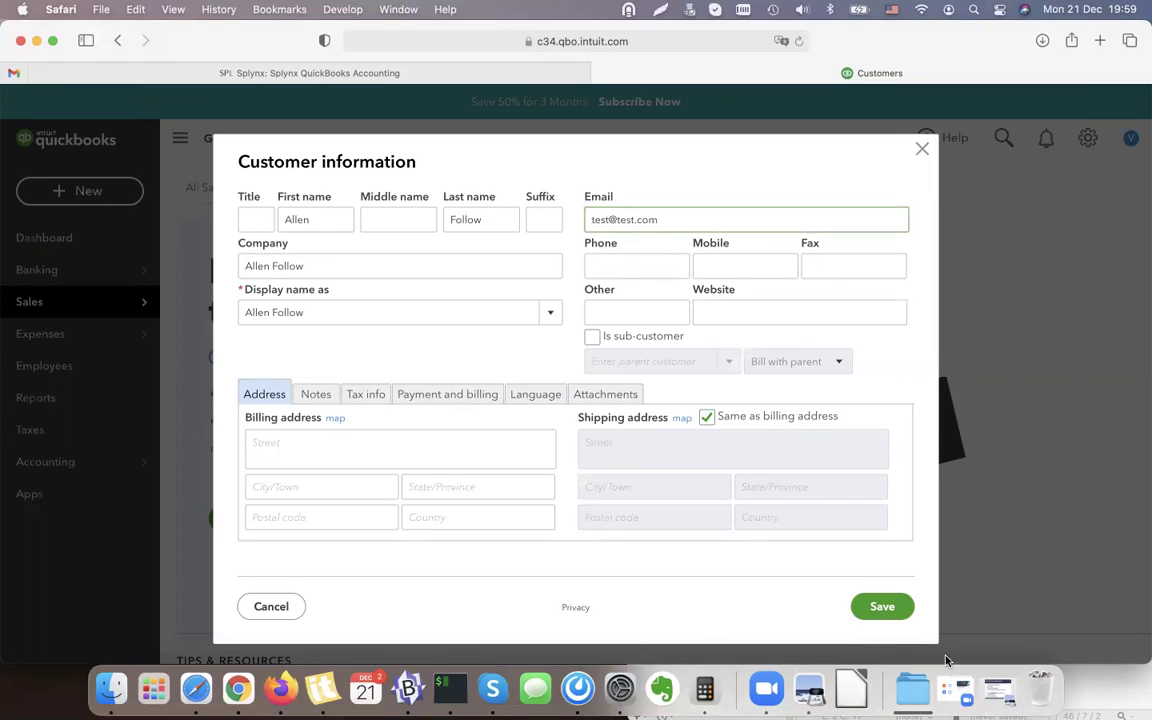
{"action": "left_click", "coordinate": [882, 606]}
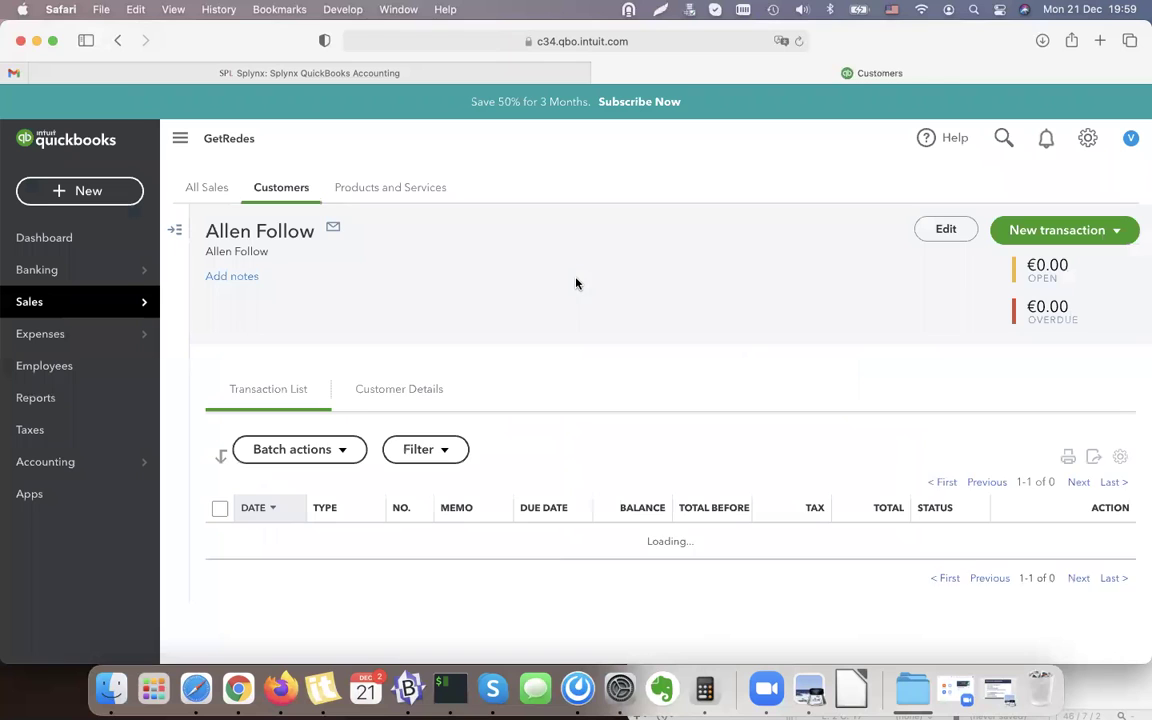
{"action": "left_click", "coordinate": [48, 242]}
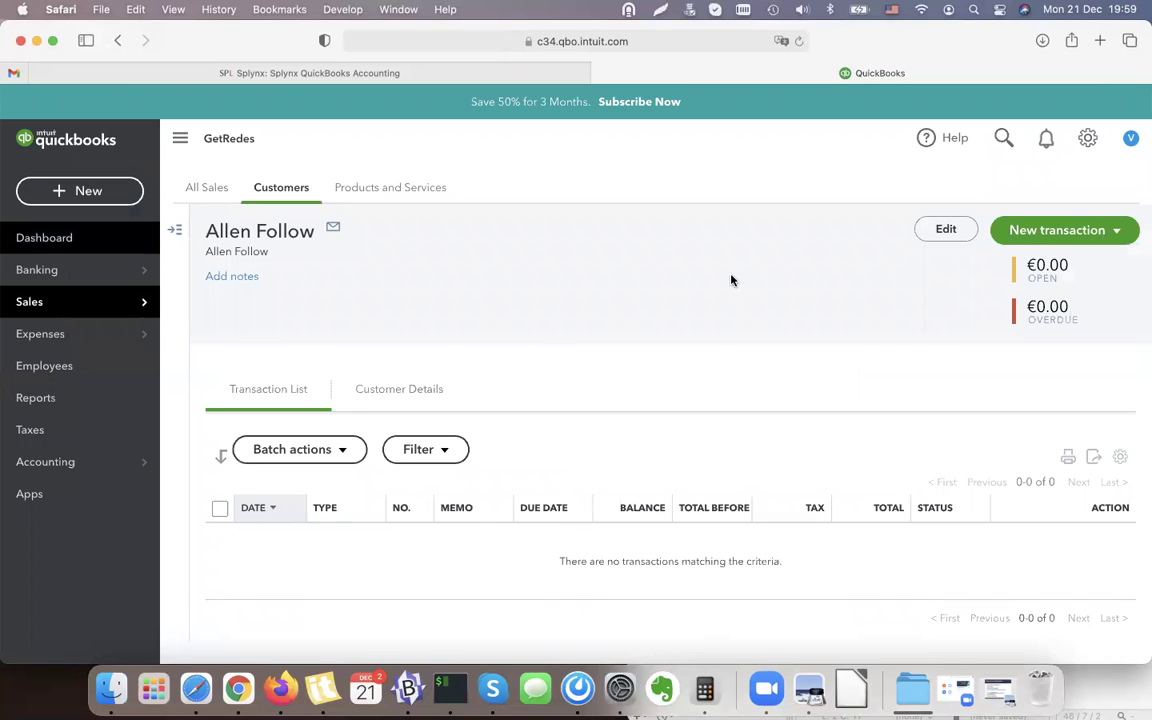
Get back to the Splynx QuickBooks integration page with its add-on options listed.
{"action": "left_click", "coordinate": [388, 72]}
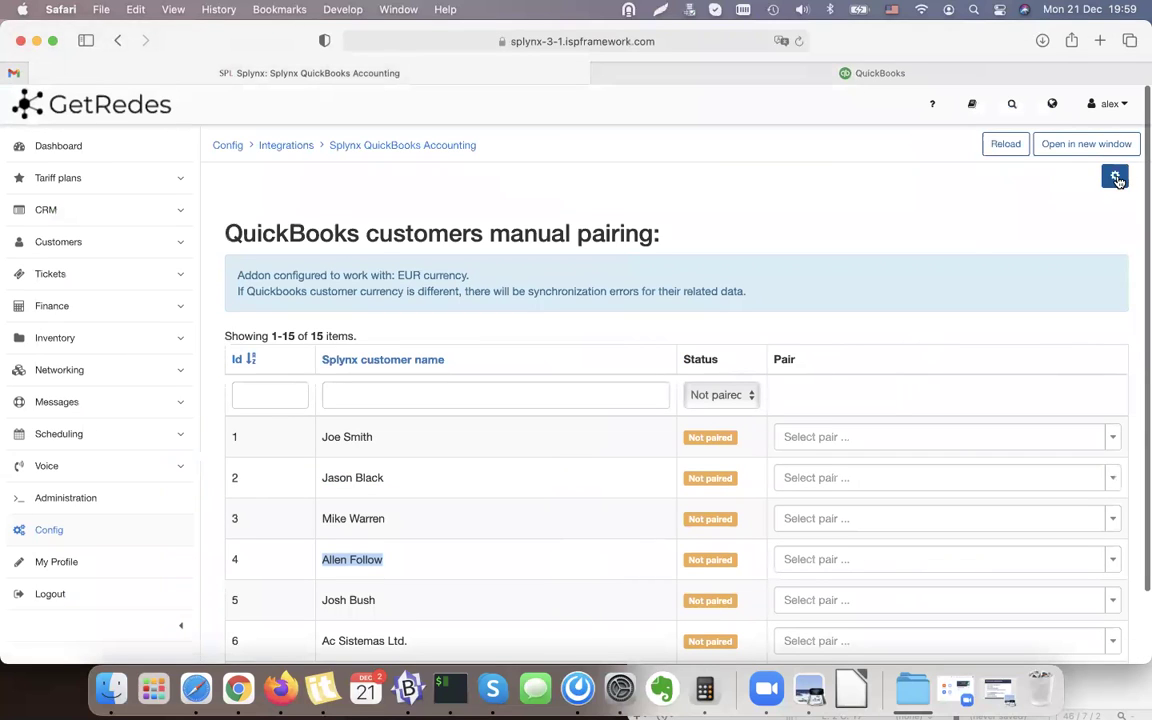
{"action": "left_click", "coordinate": [1113, 179]}
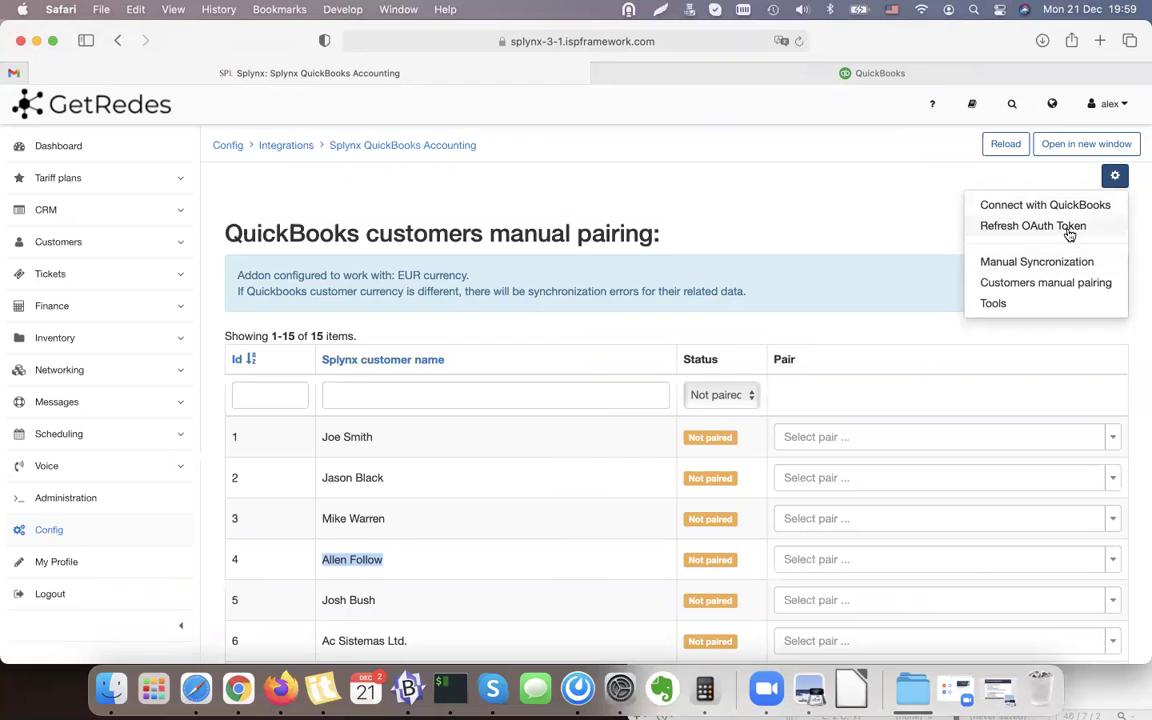
{"action": "left_click", "coordinate": [817, 180]}
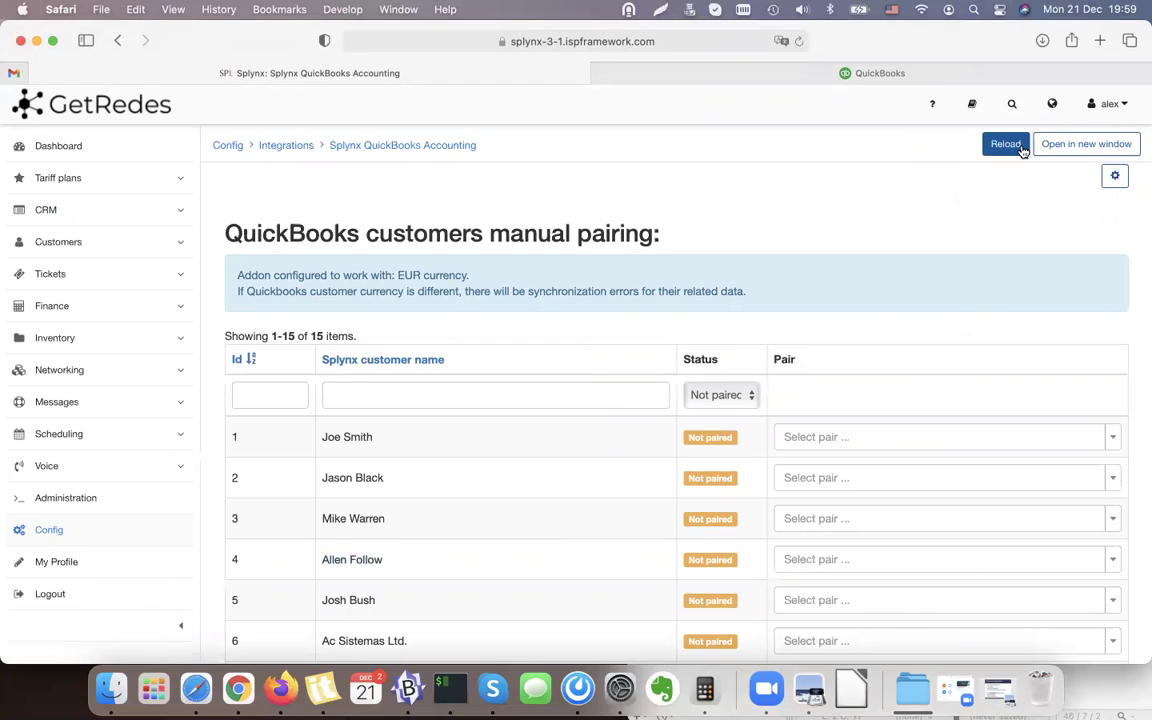
{"action": "left_click", "coordinate": [1006, 145]}
{"action": "left_click", "coordinate": [890, 76]}
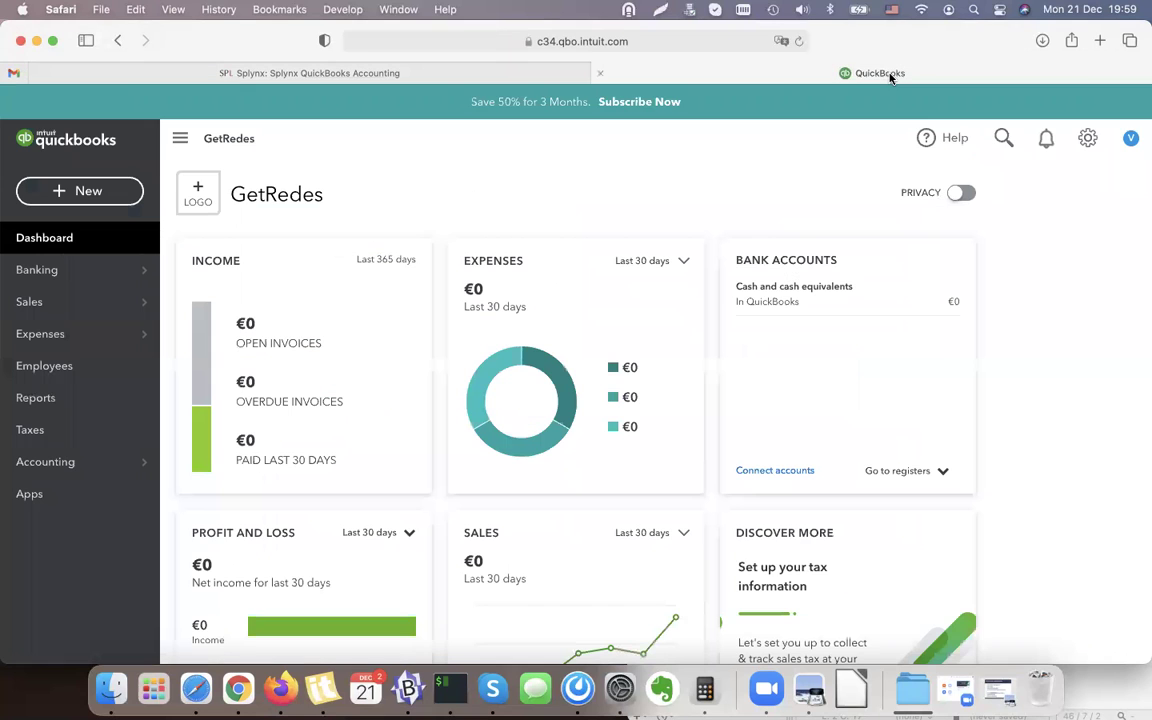
{"action": "left_click", "coordinate": [290, 73]}
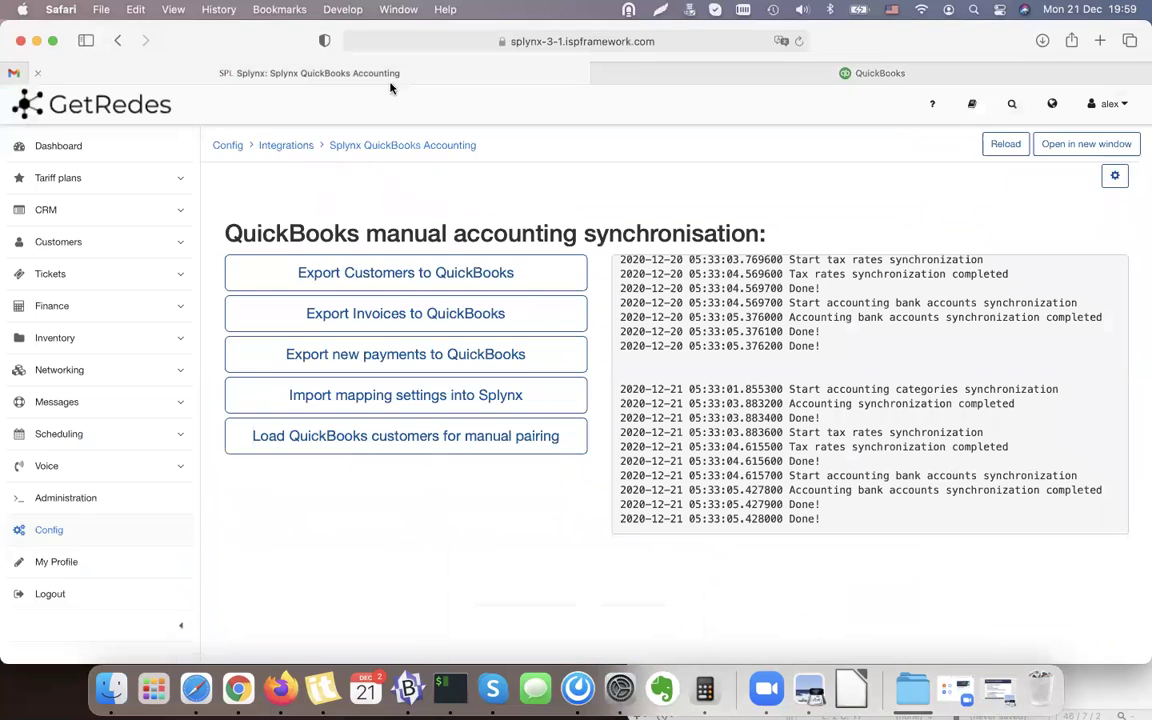
{"action": "left_click", "coordinate": [1114, 176]}
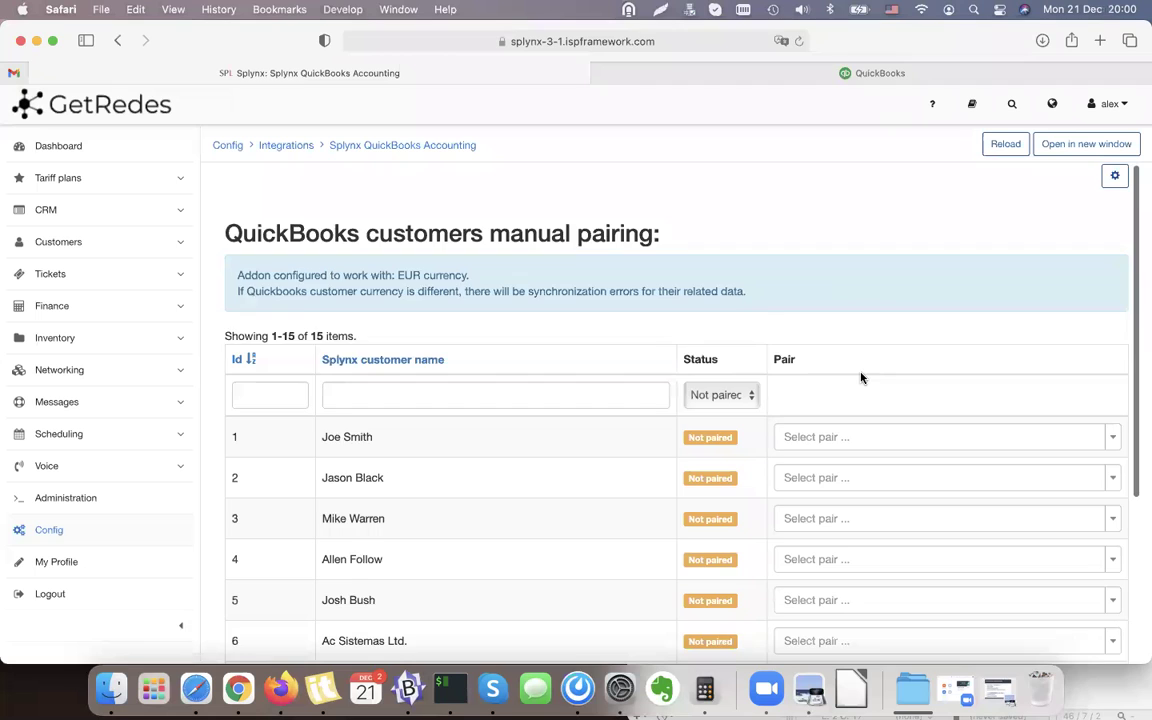
Pair customer 4 with the matching new QuickBooks customer found by searching its name.
{"action": "scroll", "coordinate": [861, 378], "scroll_direction": "down", "scroll_amount": 2}
{"action": "left_click_drag", "start_coordinate": [331, 495], "coordinate": [475, 497]}
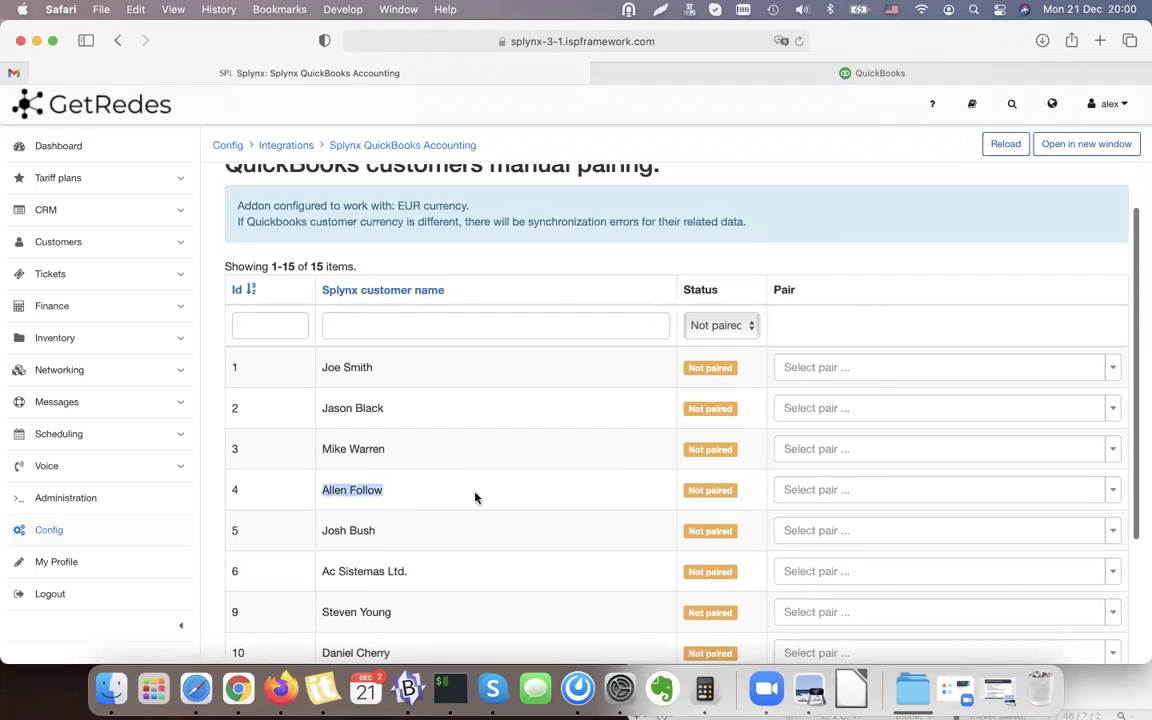
{"action": "left_click", "coordinate": [817, 488]}
{"action": "type", "text": "Al"}
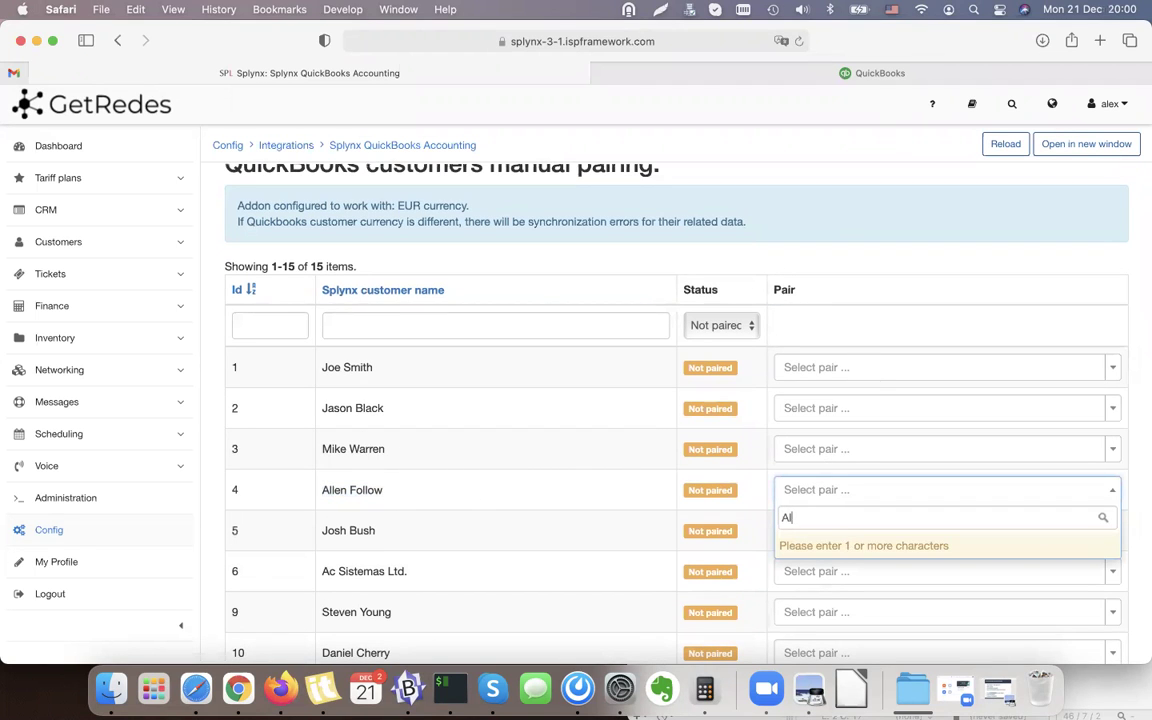
{"action": "type", "text": "le"}
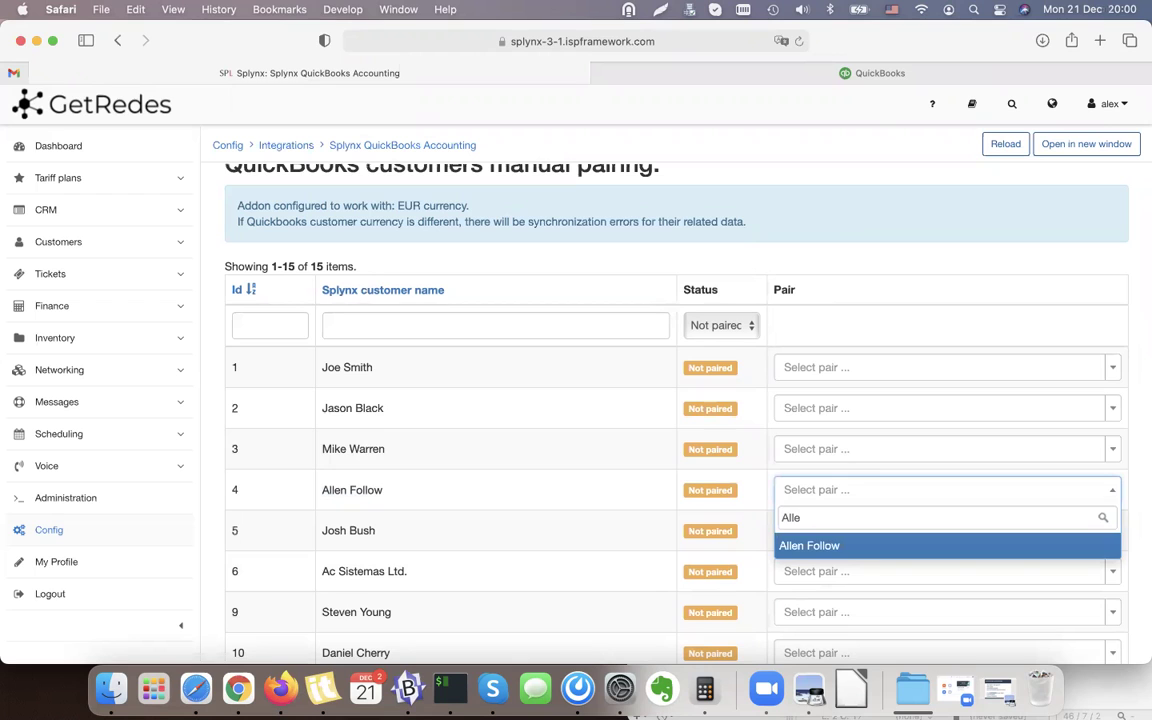
{"action": "left_click", "coordinate": [829, 547]}
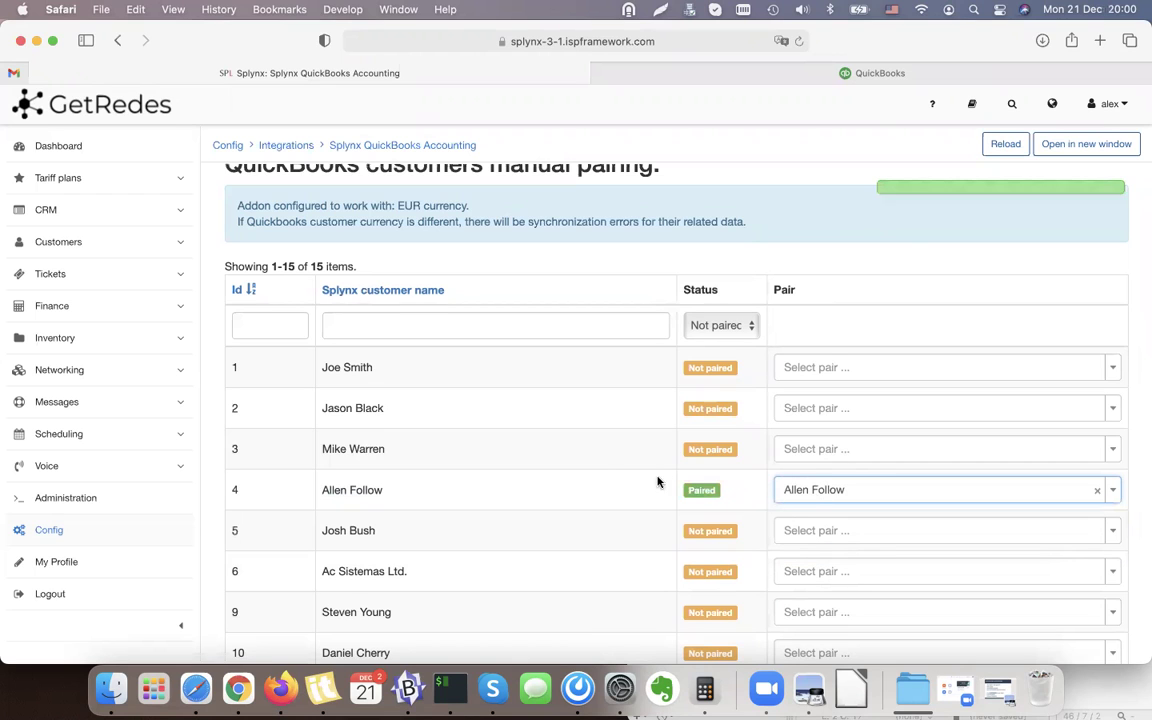
{"action": "scroll", "coordinate": [951, 400], "scroll_direction": "down", "scroll_amount": 5}
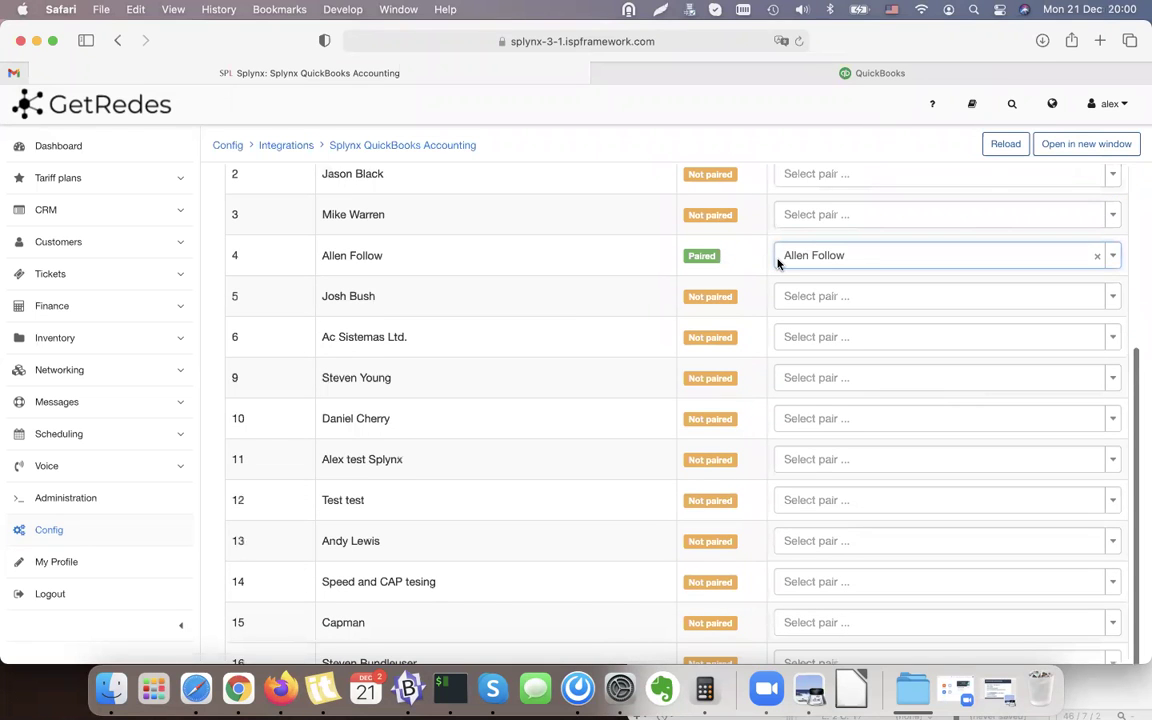
{"action": "scroll", "coordinate": [779, 262], "scroll_direction": "up", "scroll_amount": 3}
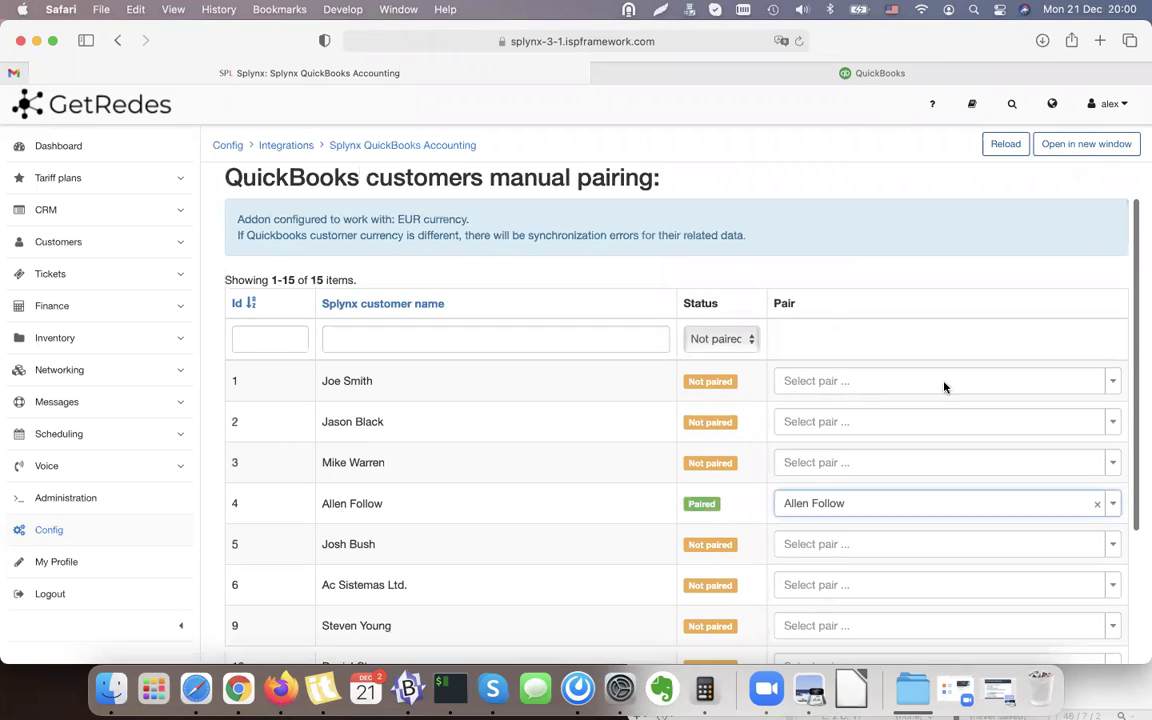
{"action": "scroll", "coordinate": [866, 432], "scroll_direction": "up", "scroll_amount": 2}
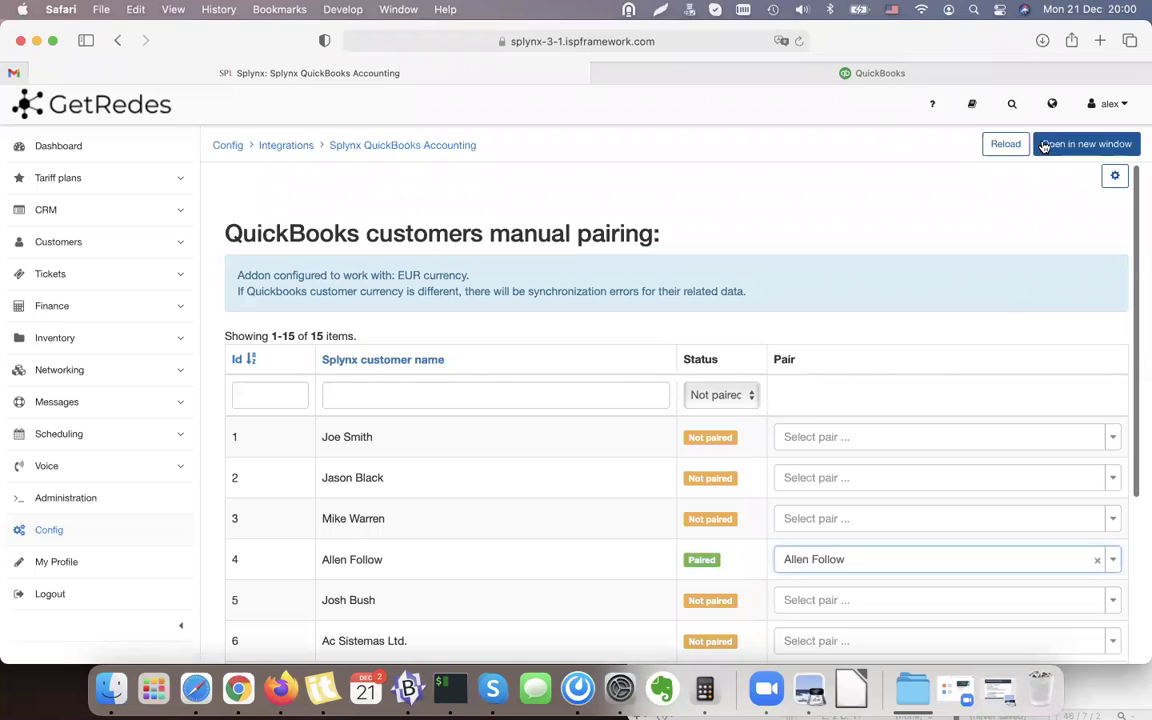
{"action": "scroll", "coordinate": [1003, 152], "scroll_direction": "down", "scroll_amount": 5}
{"action": "scroll", "coordinate": [1005, 152], "scroll_direction": "up", "scroll_amount": 2}
{"action": "scroll", "coordinate": [1005, 152], "scroll_direction": "up", "scroll_amount": 5}
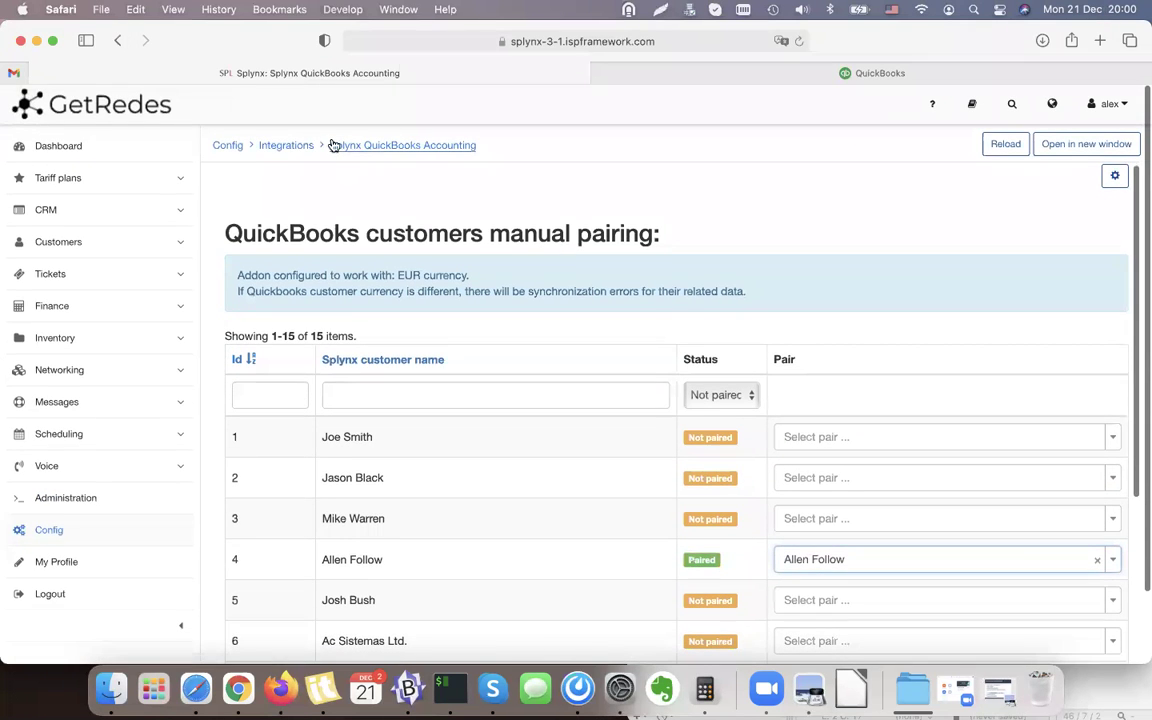
{"action": "left_click", "coordinate": [388, 147]}
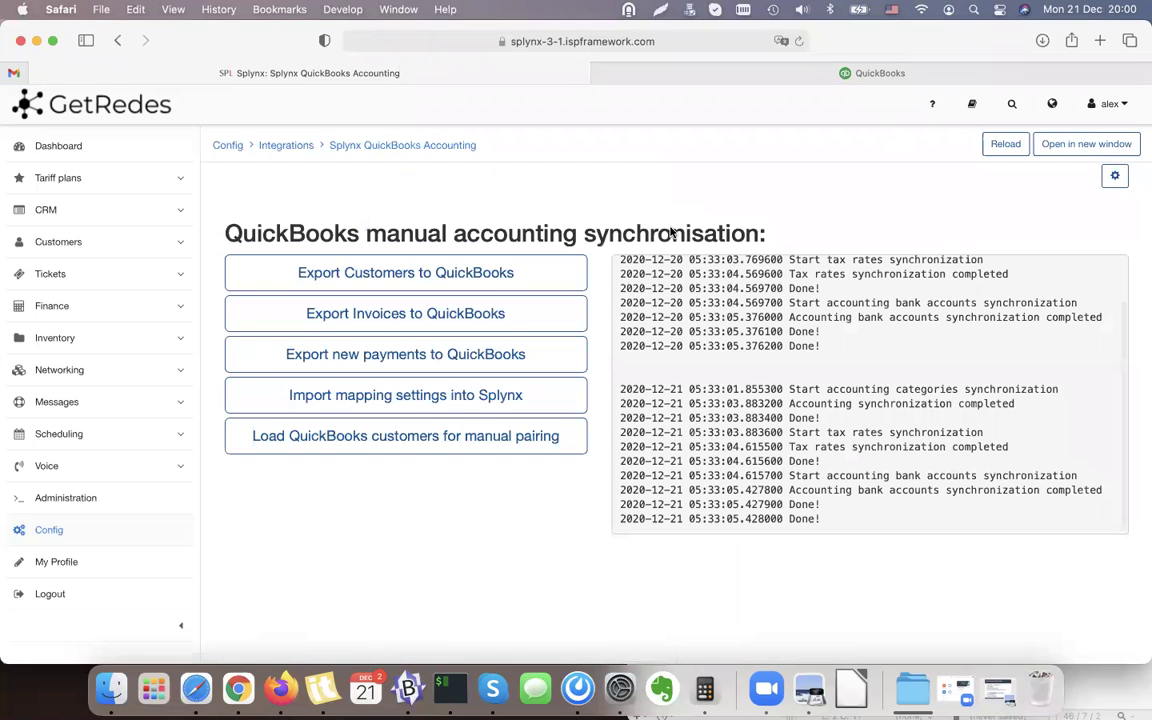
{"action": "left_click", "coordinate": [356, 277]}
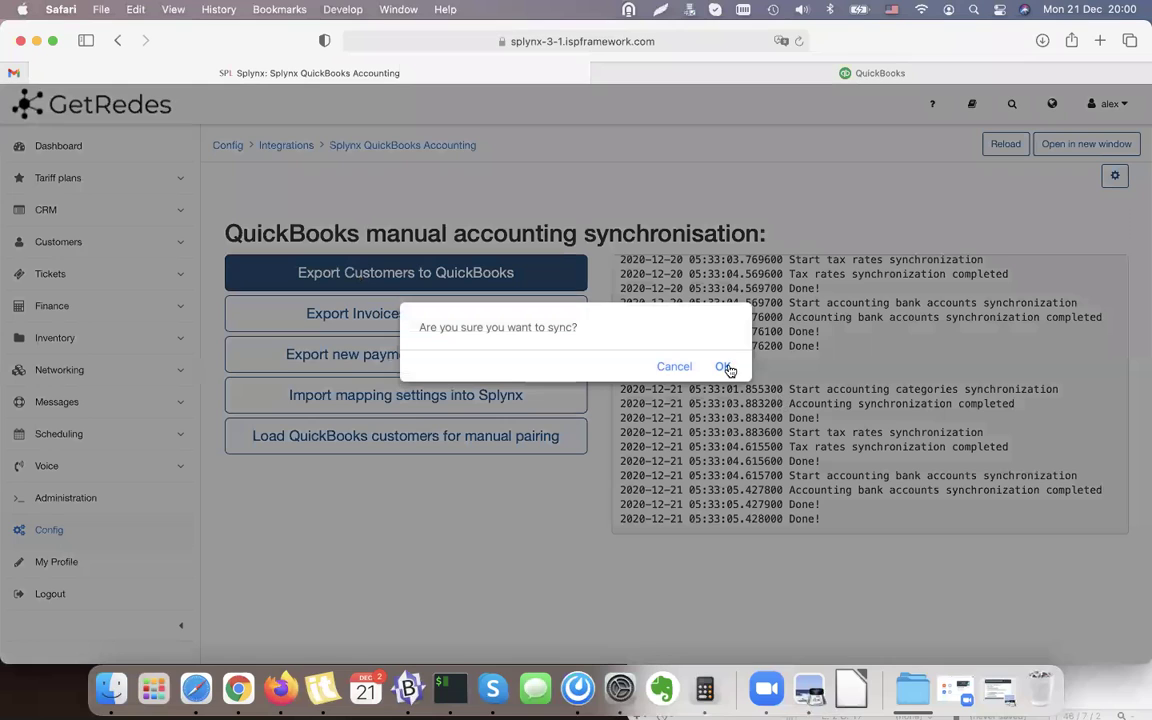
{"action": "left_click", "coordinate": [724, 367]}
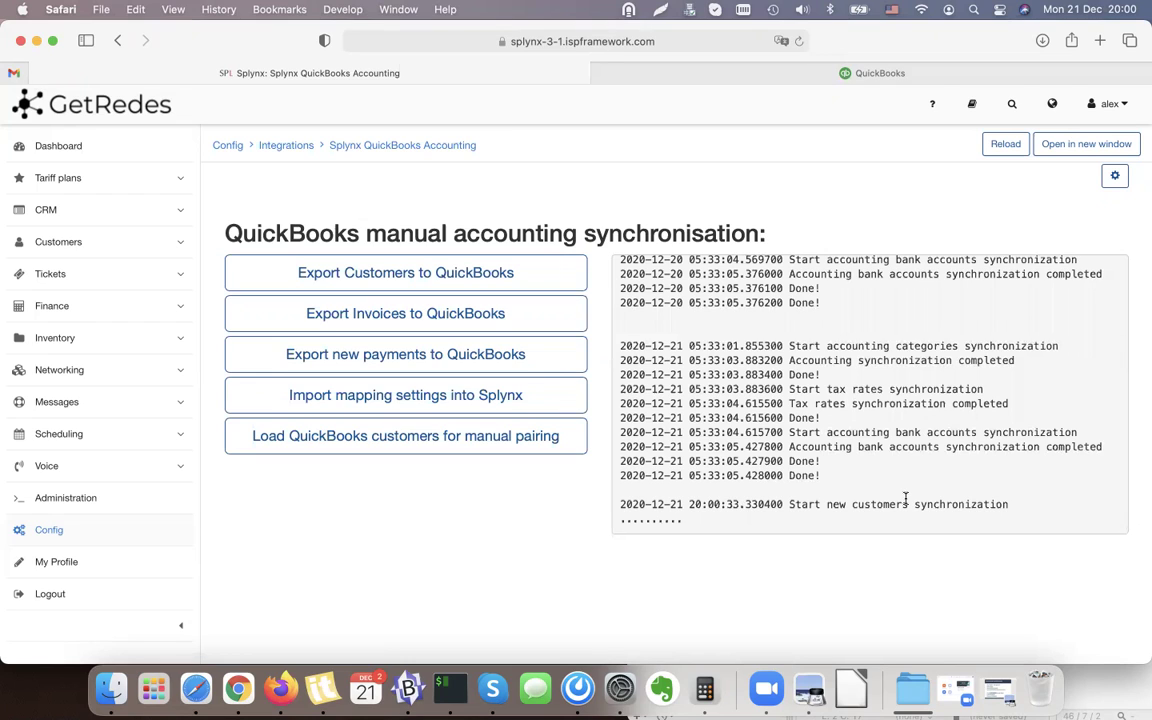
{"action": "left_click", "coordinate": [906, 76]}
{"action": "mouse_move", "coordinate": [63, 277]}
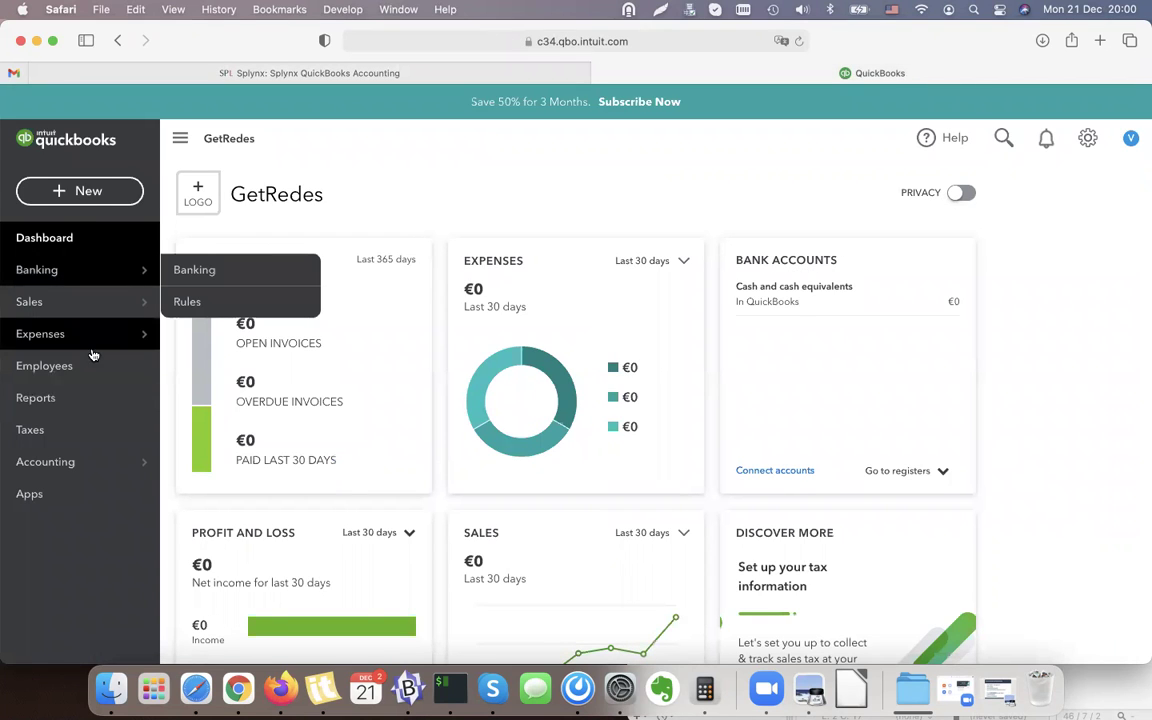
{"action": "left_click", "coordinate": [374, 70]}
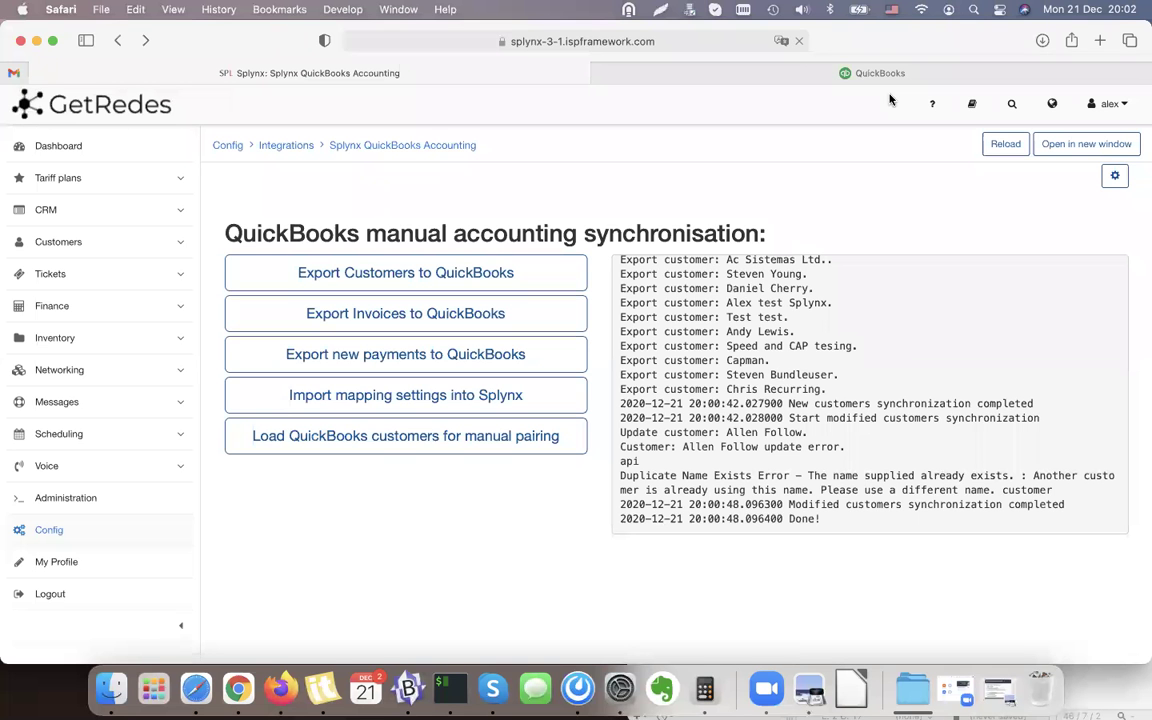
{"action": "scroll", "coordinate": [771, 416], "scroll_direction": "up", "scroll_amount": 4}
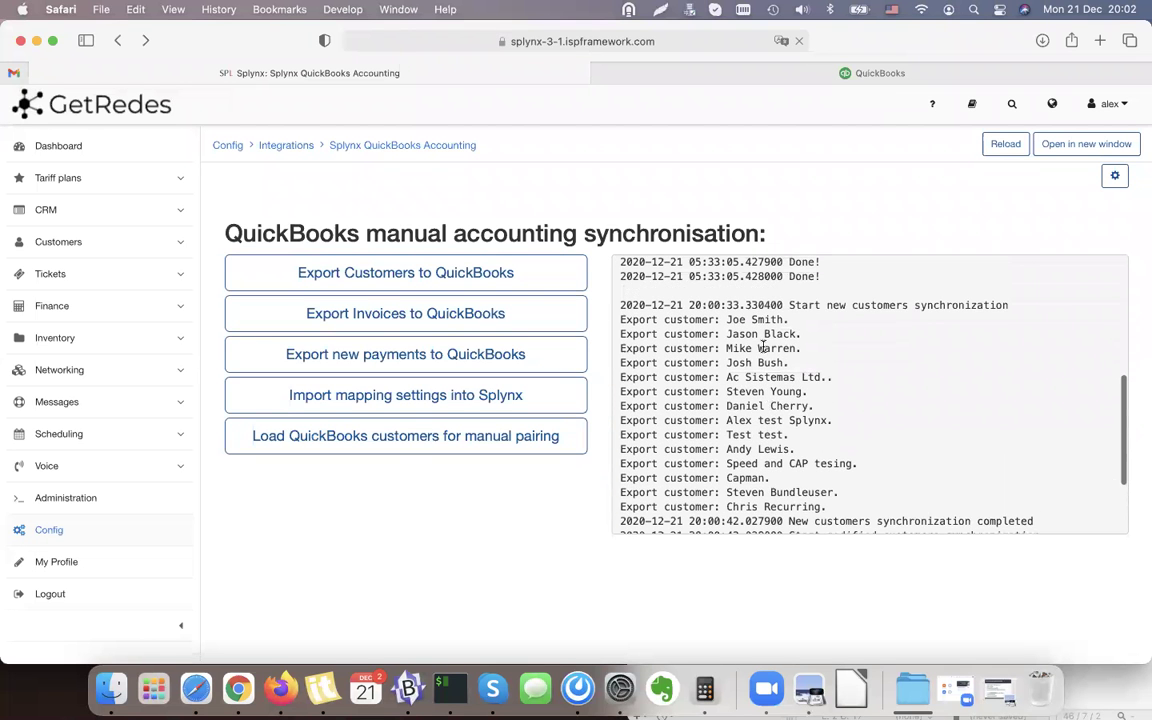
{"action": "scroll", "coordinate": [829, 320], "scroll_direction": "down", "scroll_amount": 5}
{"action": "left_click_drag", "start_coordinate": [726, 424], "coordinate": [813, 424]}
{"action": "left_click", "coordinate": [720, 424]}
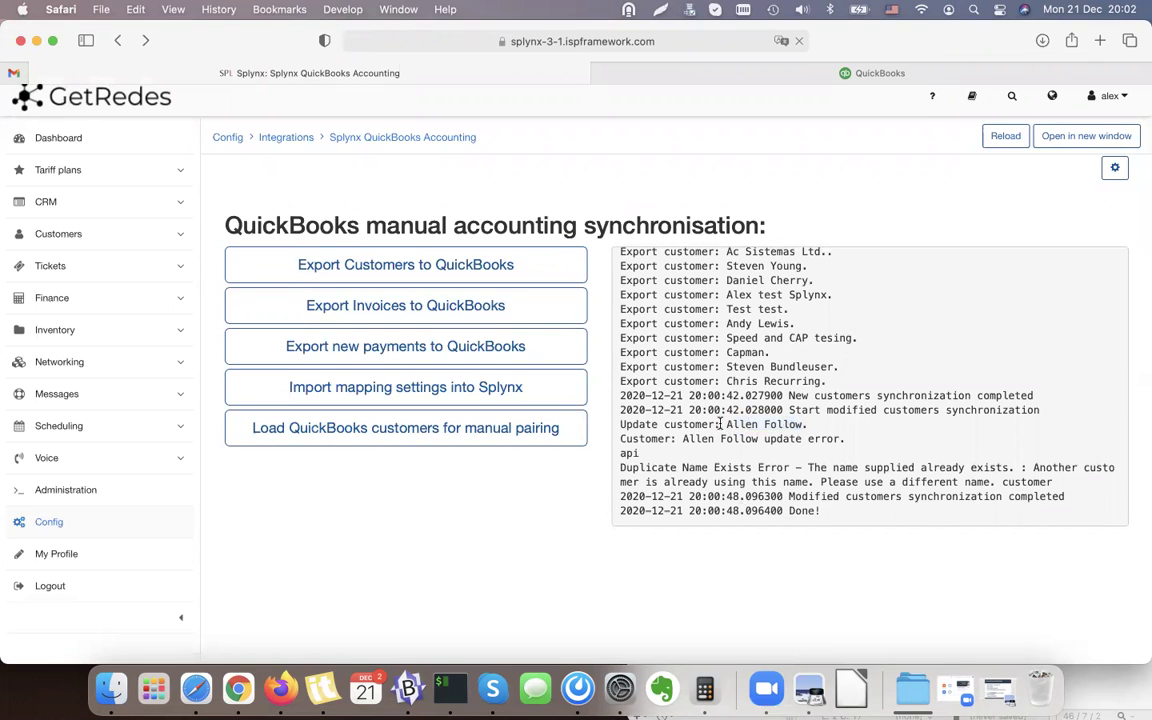
{"action": "scroll", "coordinate": [748, 470], "scroll_direction": "down", "scroll_amount": 1}
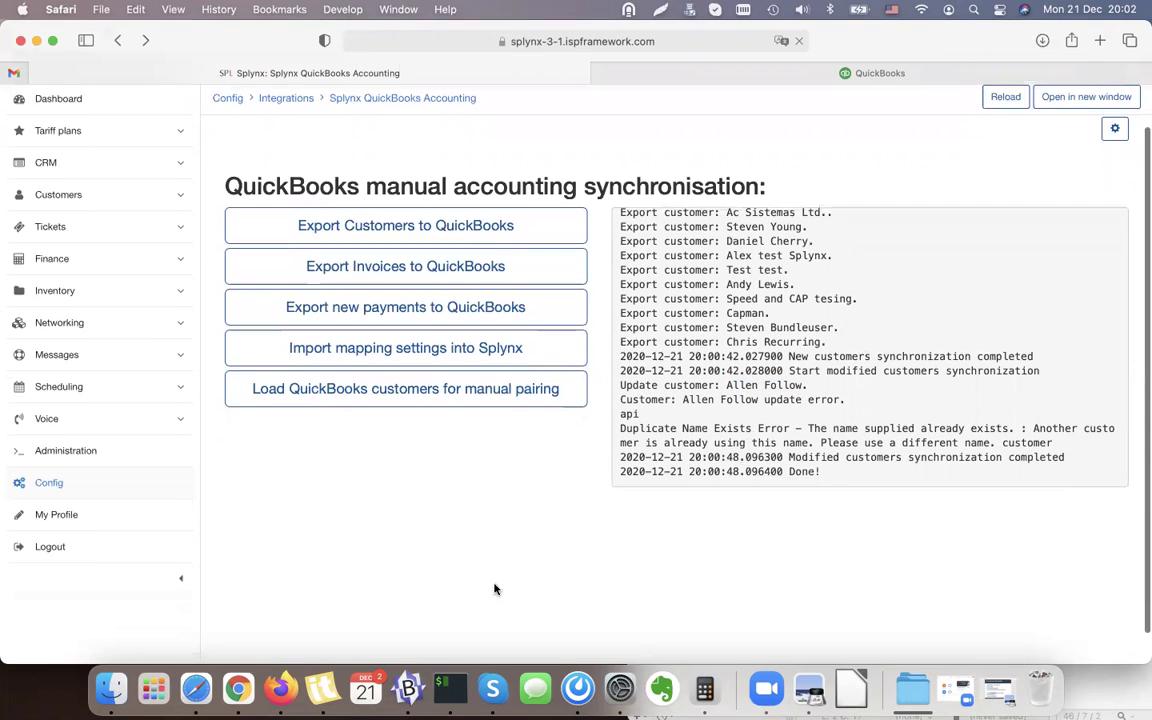
{"action": "scroll", "coordinate": [496, 589], "scroll_direction": "up", "scroll_amount": 2}
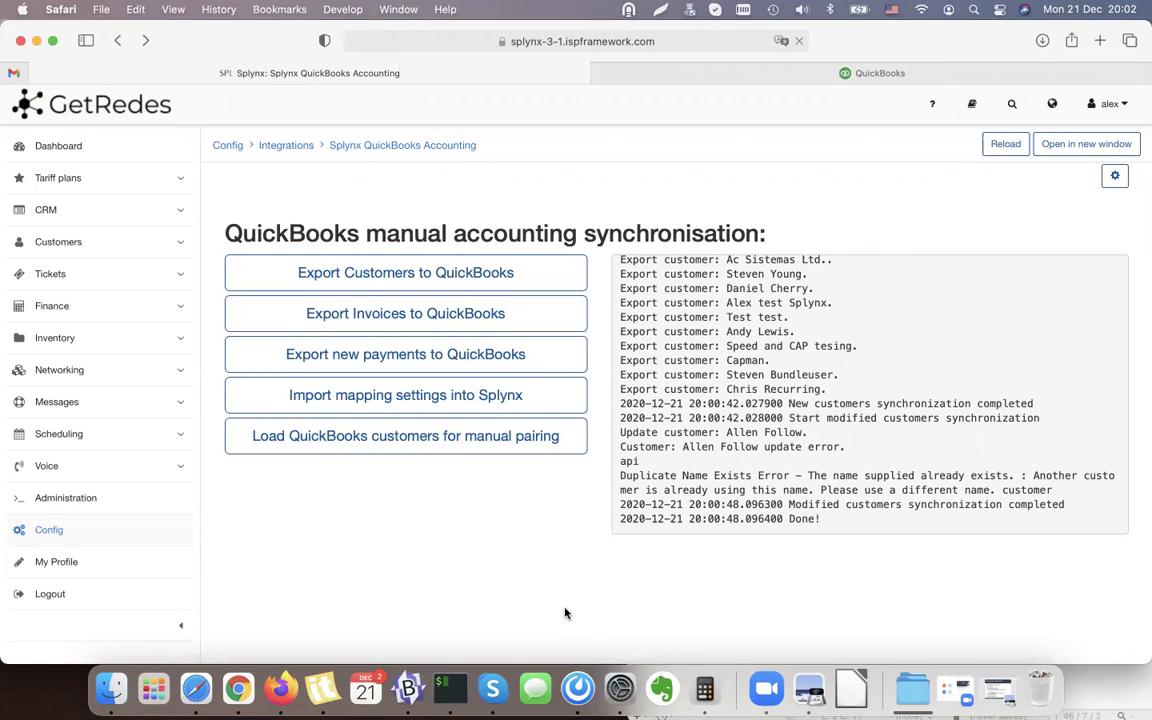
{"action": "left_click", "coordinate": [813, 64]}
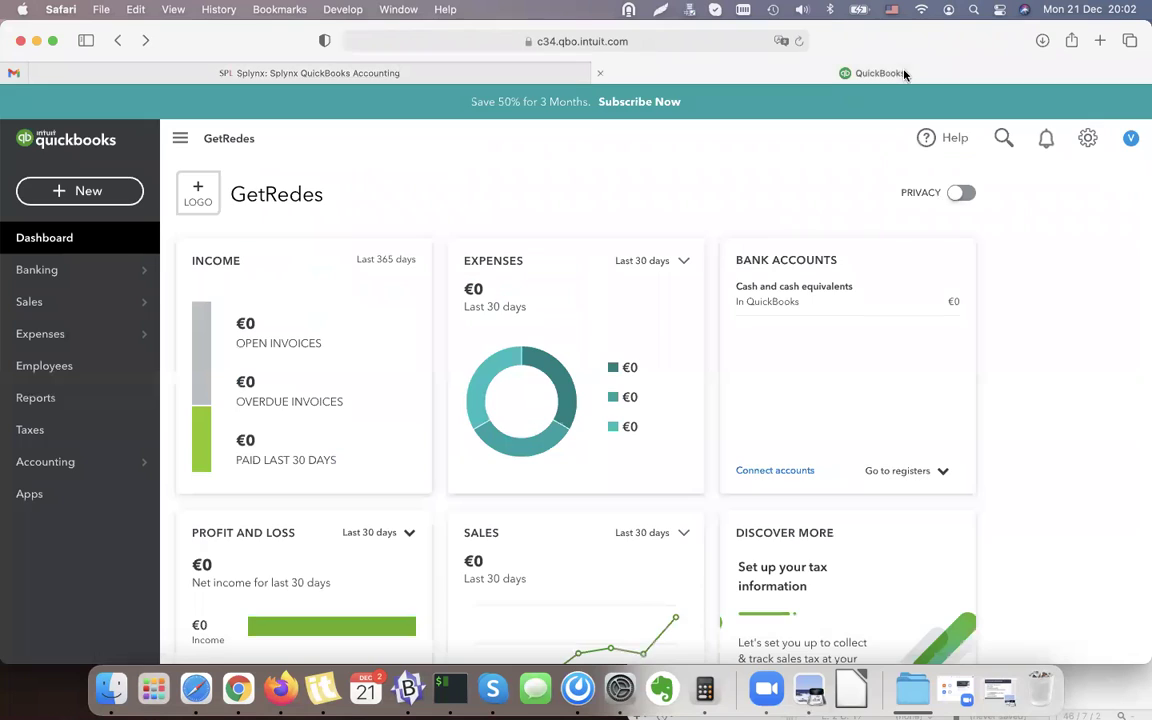
{"action": "left_click", "coordinate": [801, 41]}
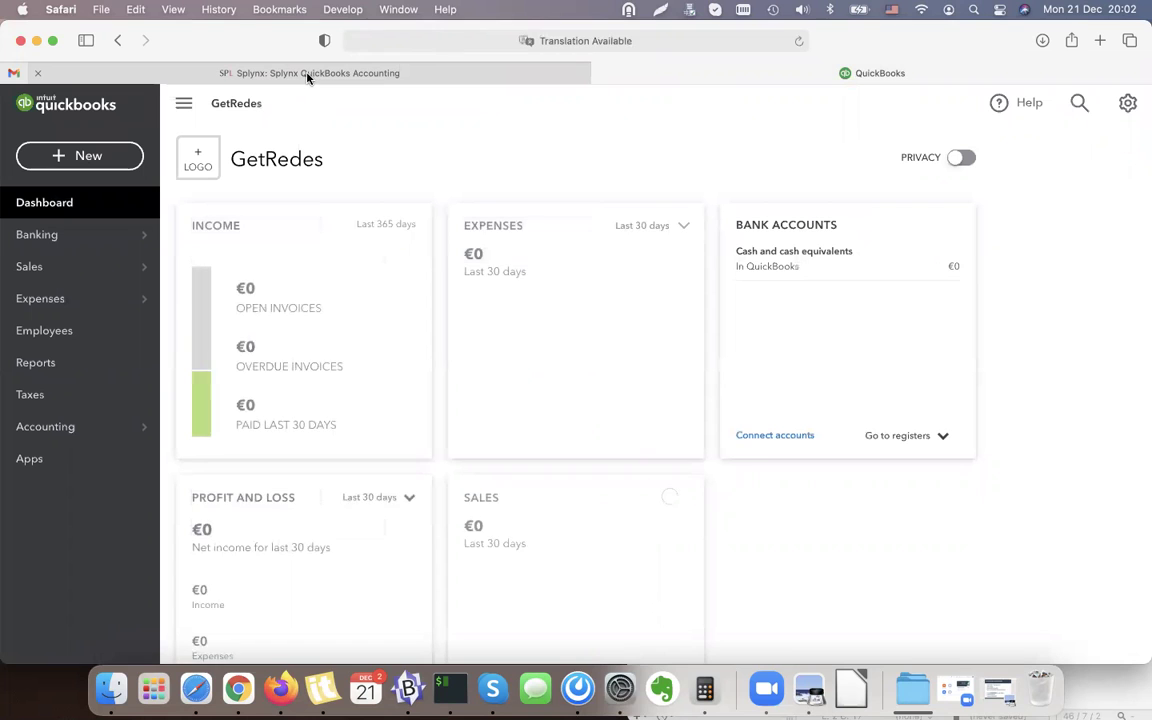
{"action": "left_click", "coordinate": [307, 75]}
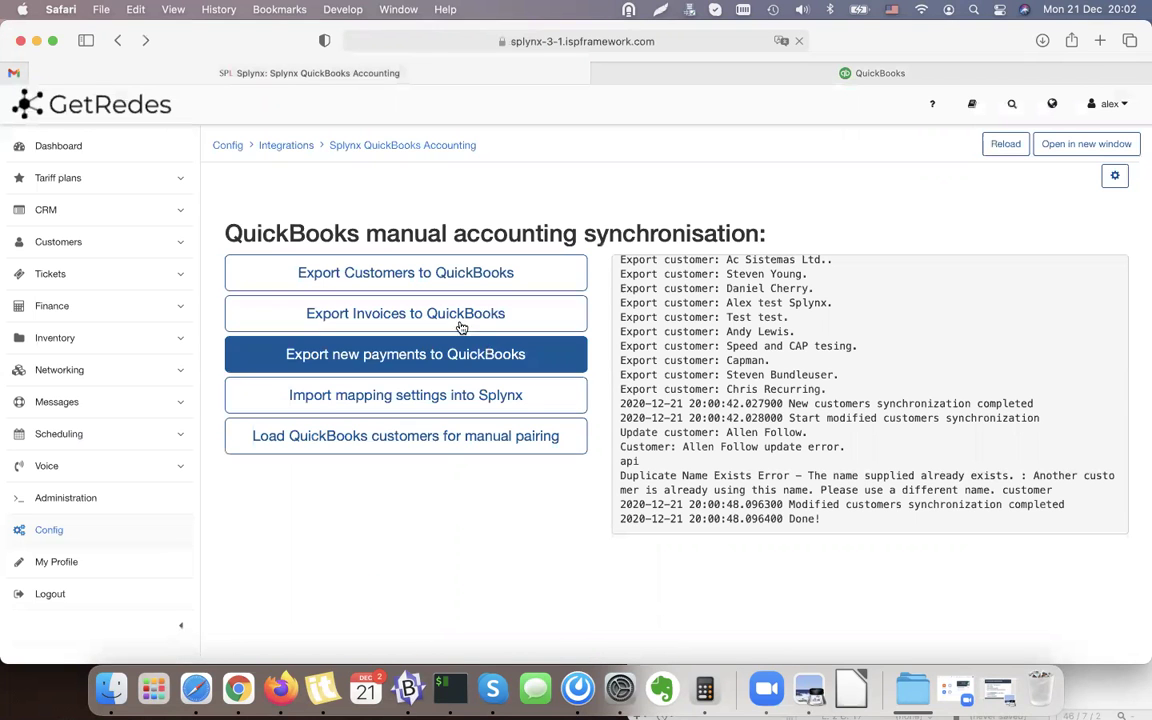
Export the invoices to QuickBooks and review the log's tax fixes (20.65 vs 20.66, 19.1).
{"action": "left_click", "coordinate": [360, 318]}
{"action": "left_click", "coordinate": [722, 366]}
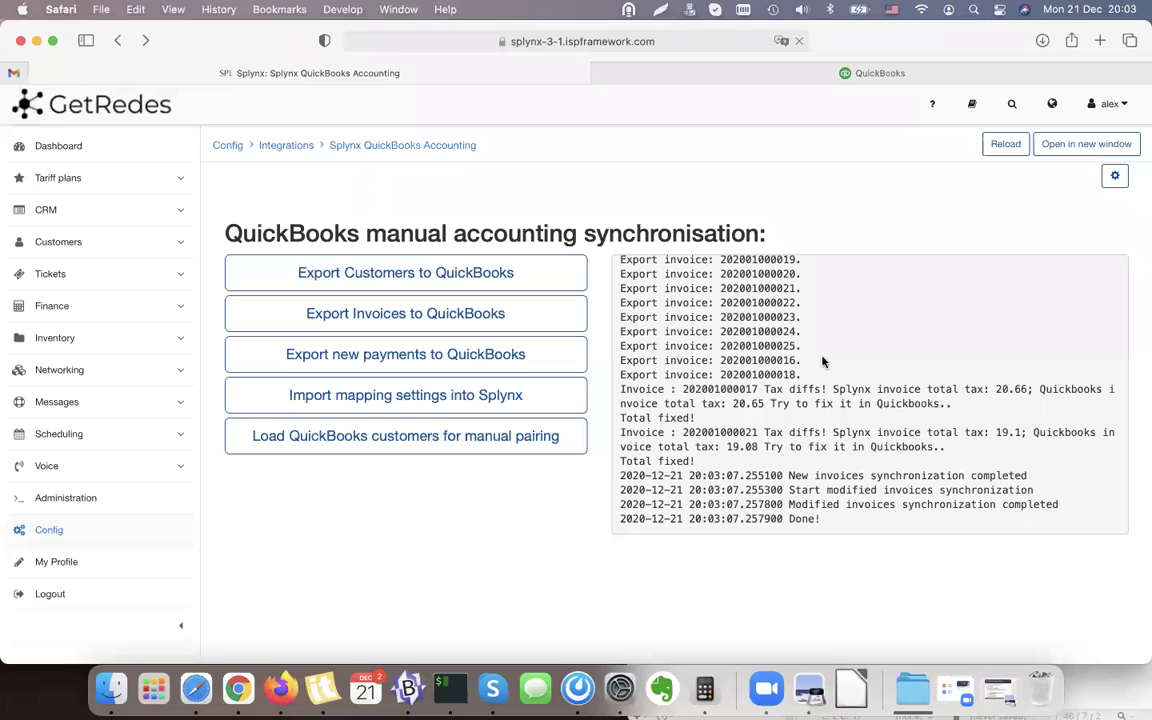
{"action": "scroll", "coordinate": [822, 361], "scroll_direction": "up", "scroll_amount": 5}
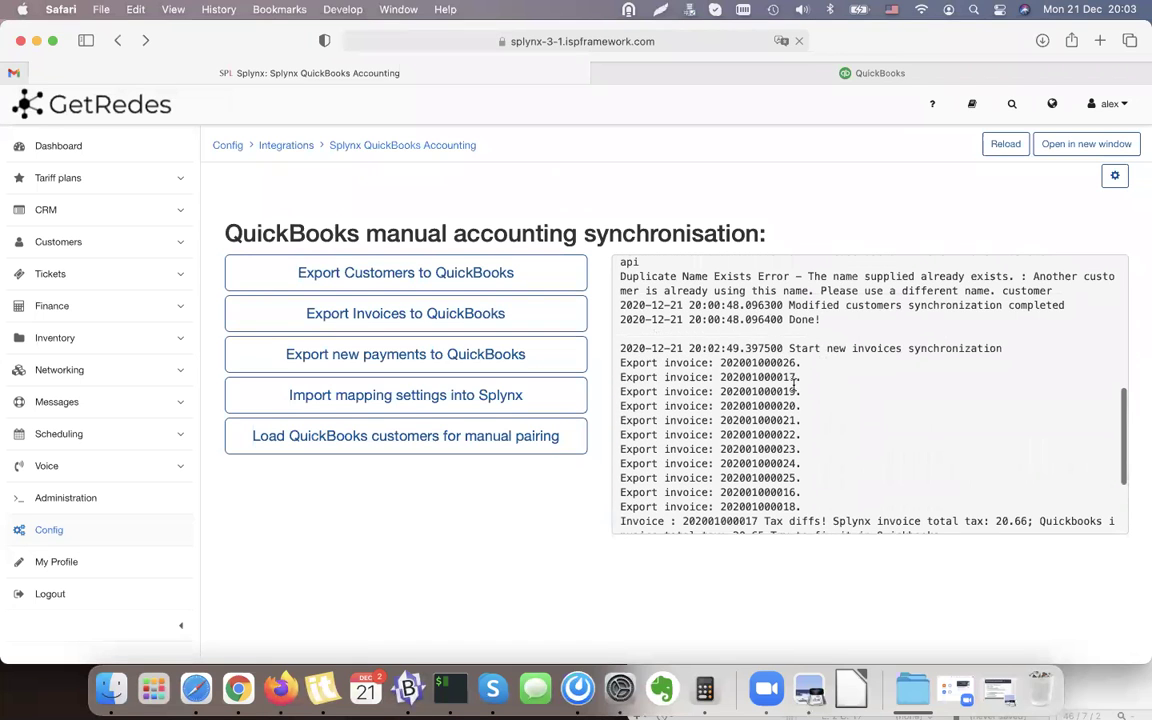
{"action": "scroll", "coordinate": [762, 444], "scroll_direction": "down", "scroll_amount": 1}
{"action": "left_click_drag", "start_coordinate": [719, 341], "coordinate": [800, 487]}
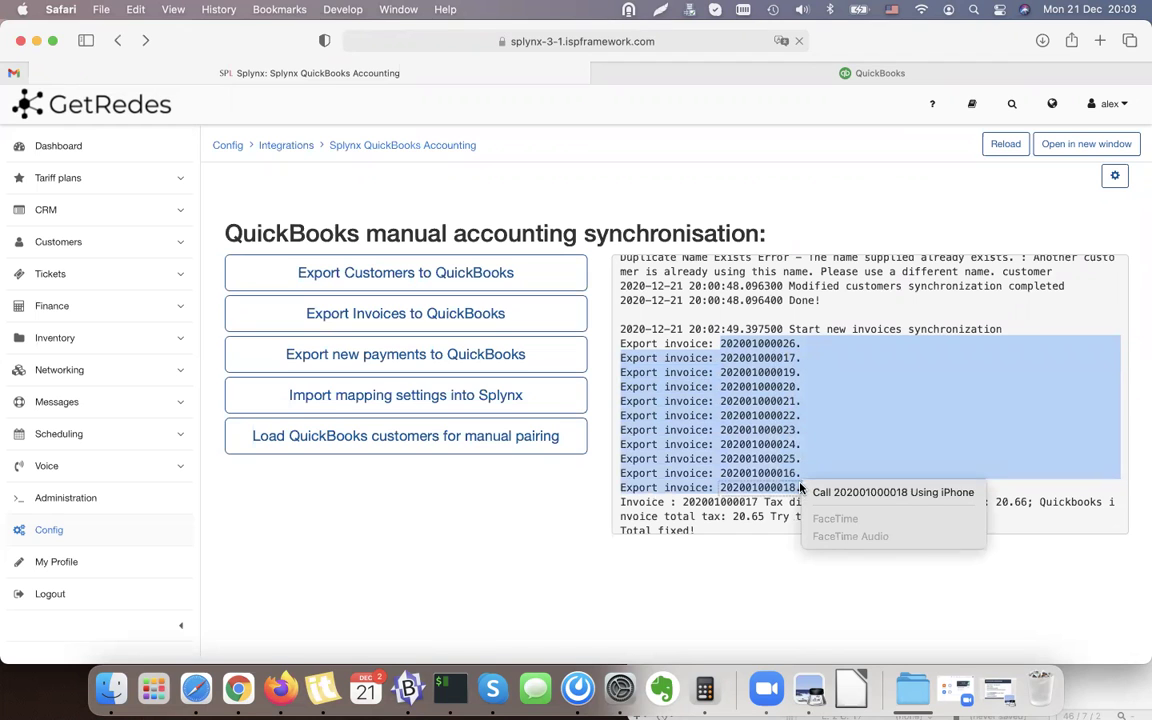
{"action": "left_click", "coordinate": [774, 478]}
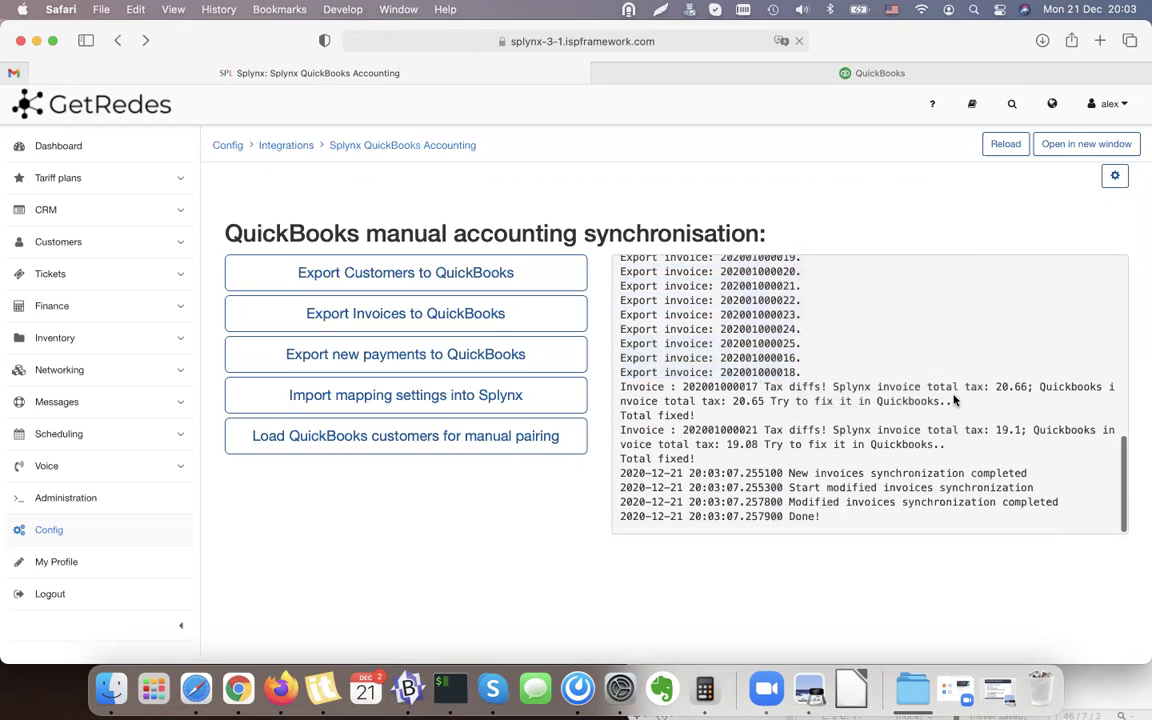
{"action": "double_click", "coordinate": [751, 403]}
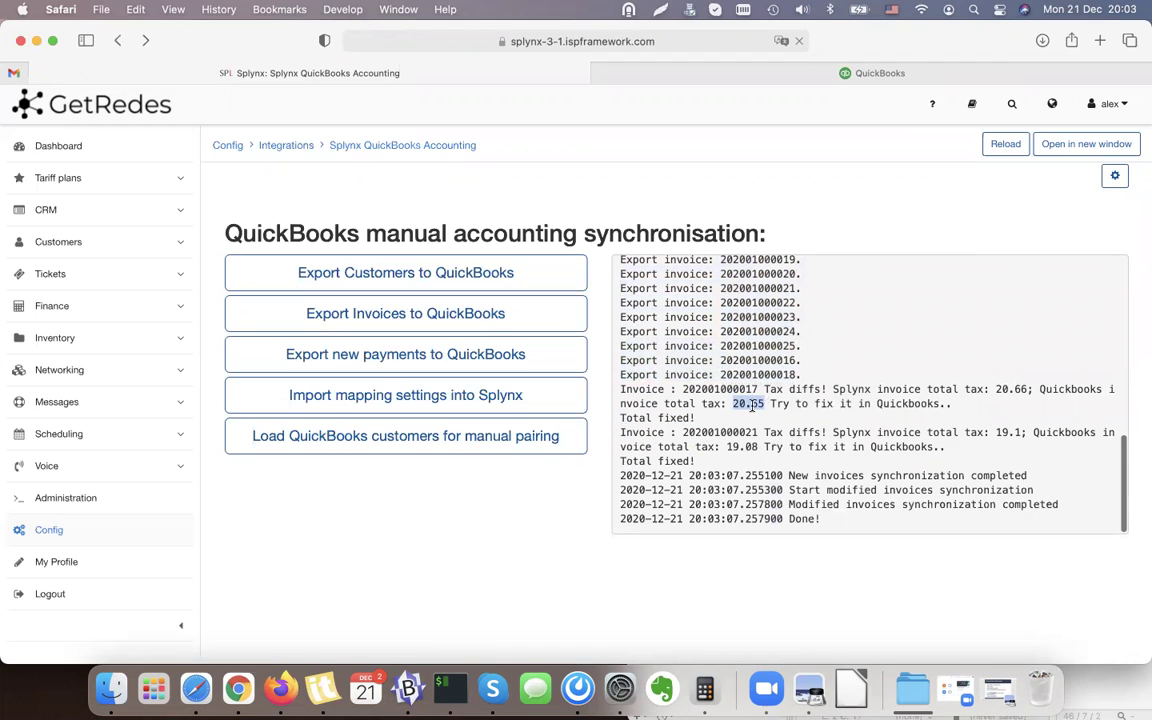
{"action": "double_click", "coordinate": [1012, 389]}
{"action": "double_click", "coordinate": [1005, 432]}
{"action": "scroll", "coordinate": [780, 440], "scroll_direction": "down", "scroll_amount": 1}
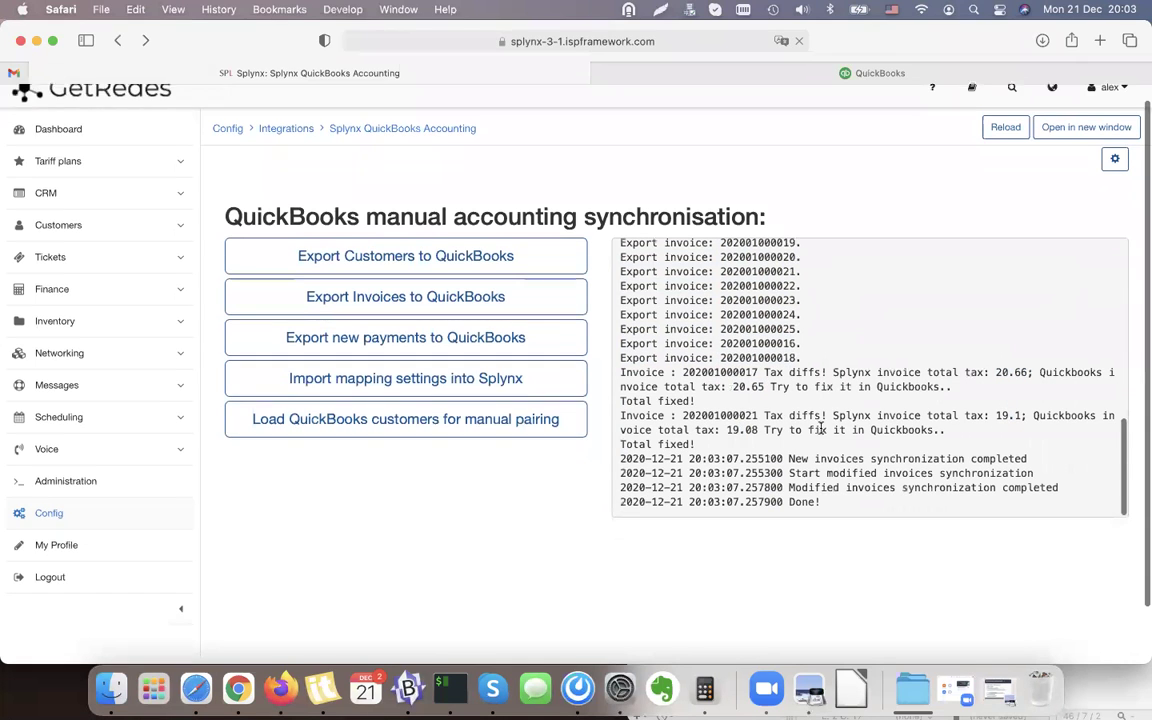
In QuickBooks, open the customer with the €110.00 balance and widen the NO. column.
{"action": "left_click", "coordinate": [980, 75]}
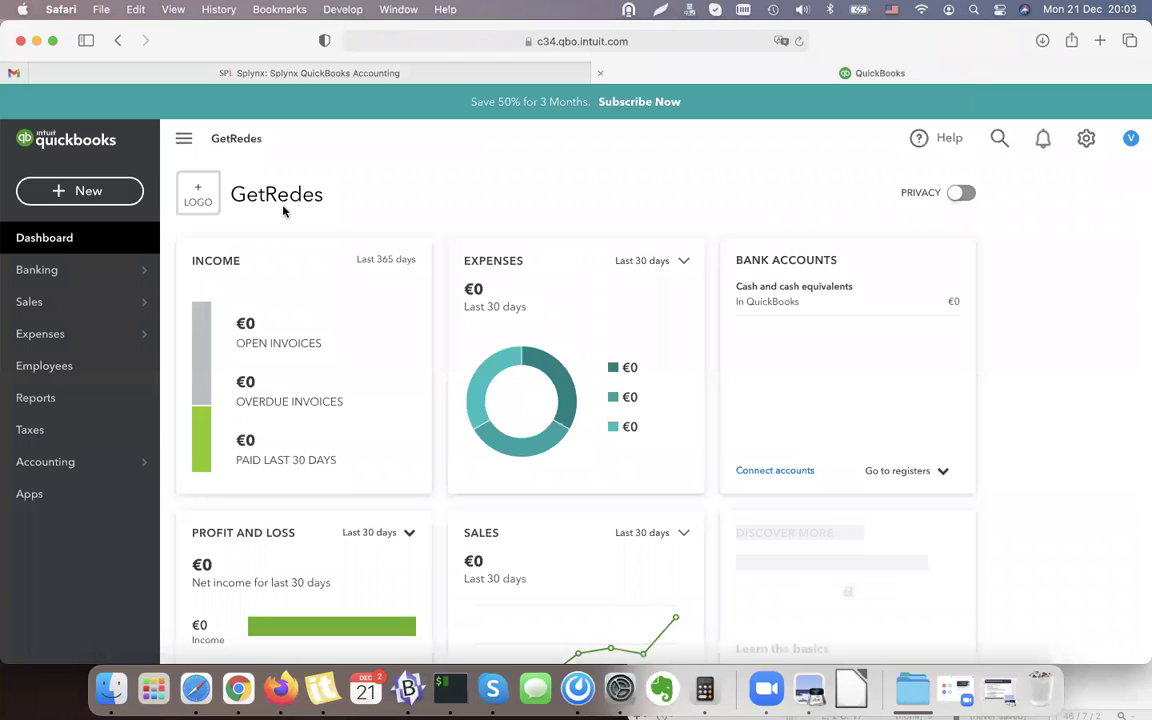
{"action": "left_click", "coordinate": [62, 302]}
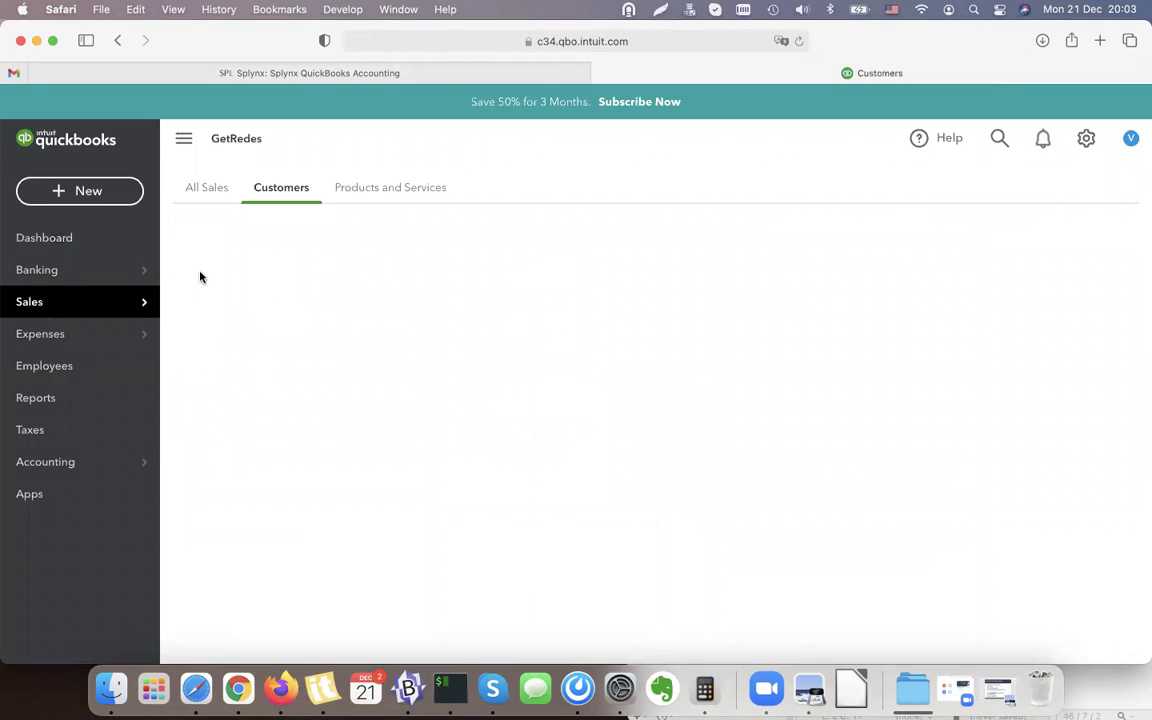
{"action": "scroll", "coordinate": [530, 420], "scroll_direction": "down", "scroll_amount": 1}
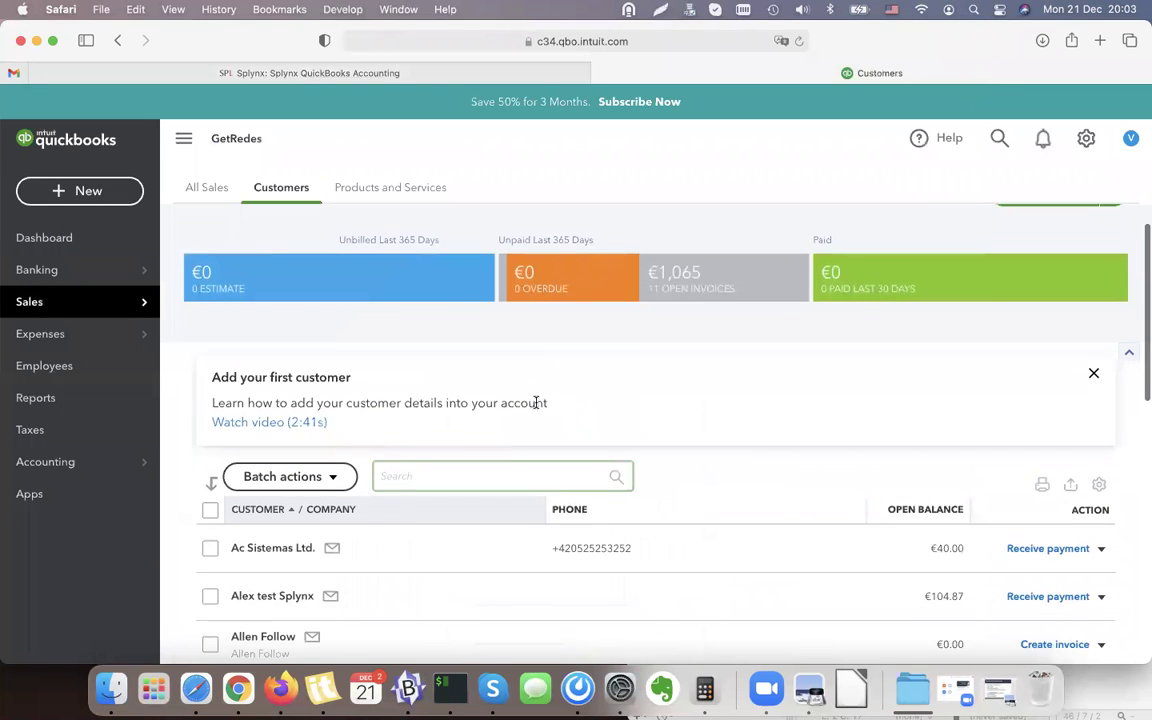
{"action": "scroll", "coordinate": [738, 288], "scroll_direction": "down", "scroll_amount": 5}
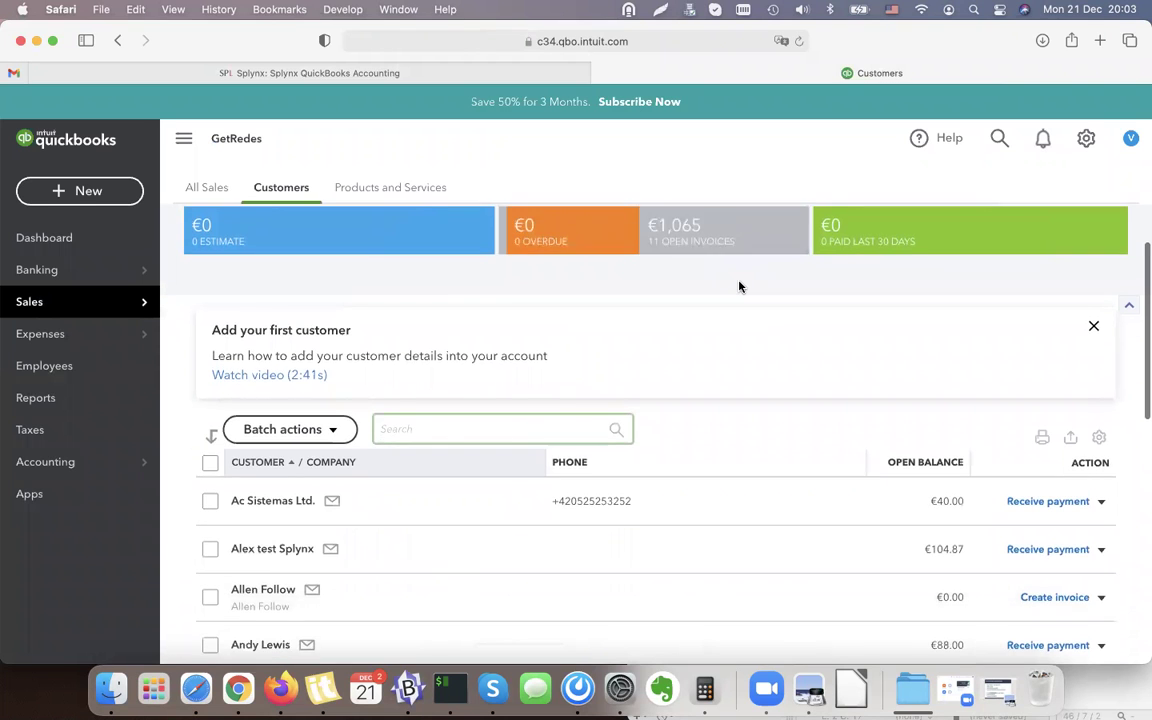
{"action": "scroll", "coordinate": [739, 287], "scroll_direction": "down", "scroll_amount": 5}
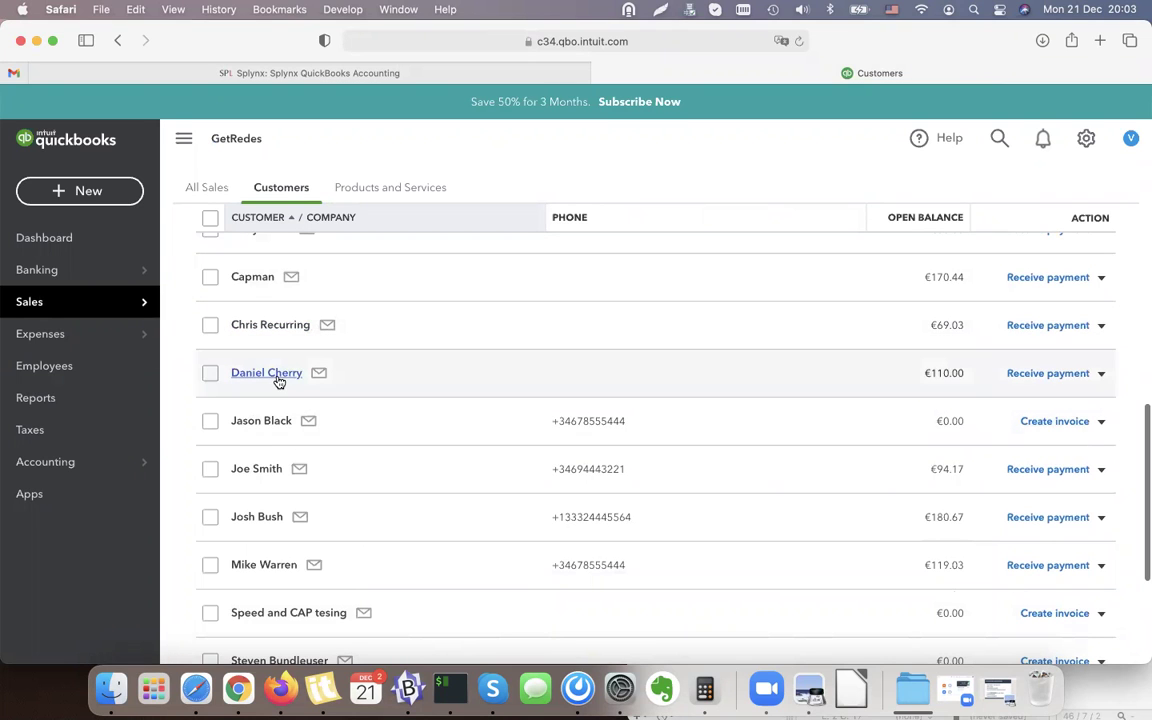
{"action": "left_click", "coordinate": [270, 373]}
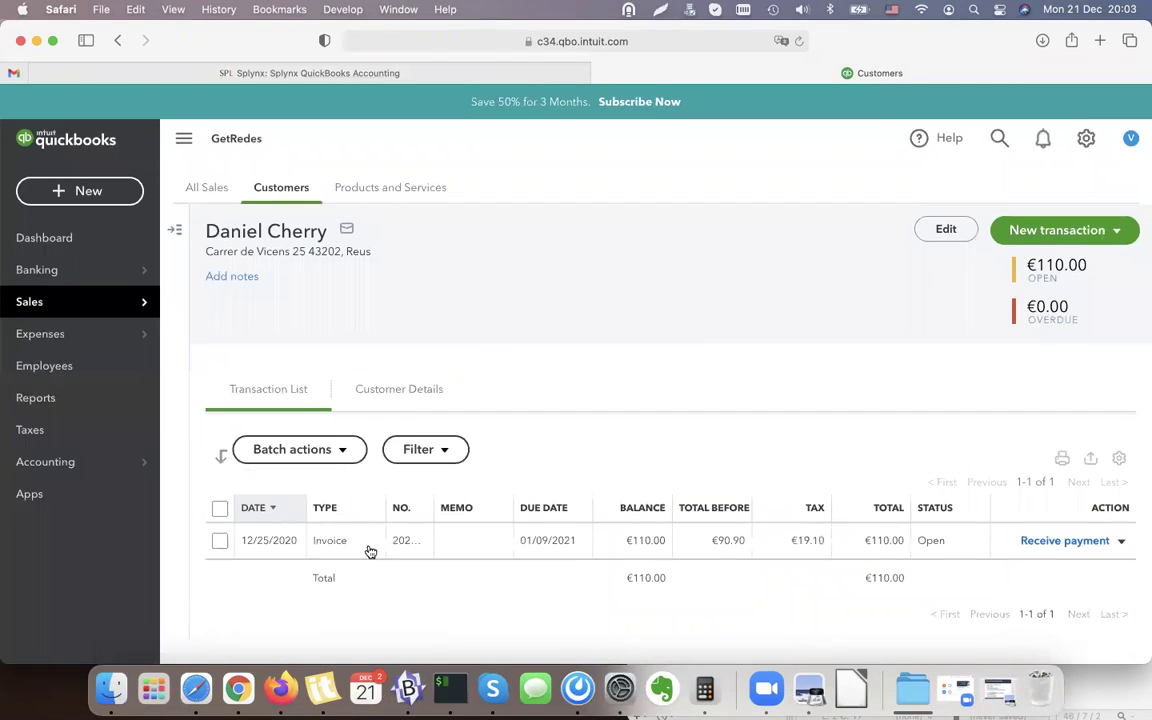
{"action": "left_click_drag", "start_coordinate": [452, 508], "coordinate": [565, 506]}
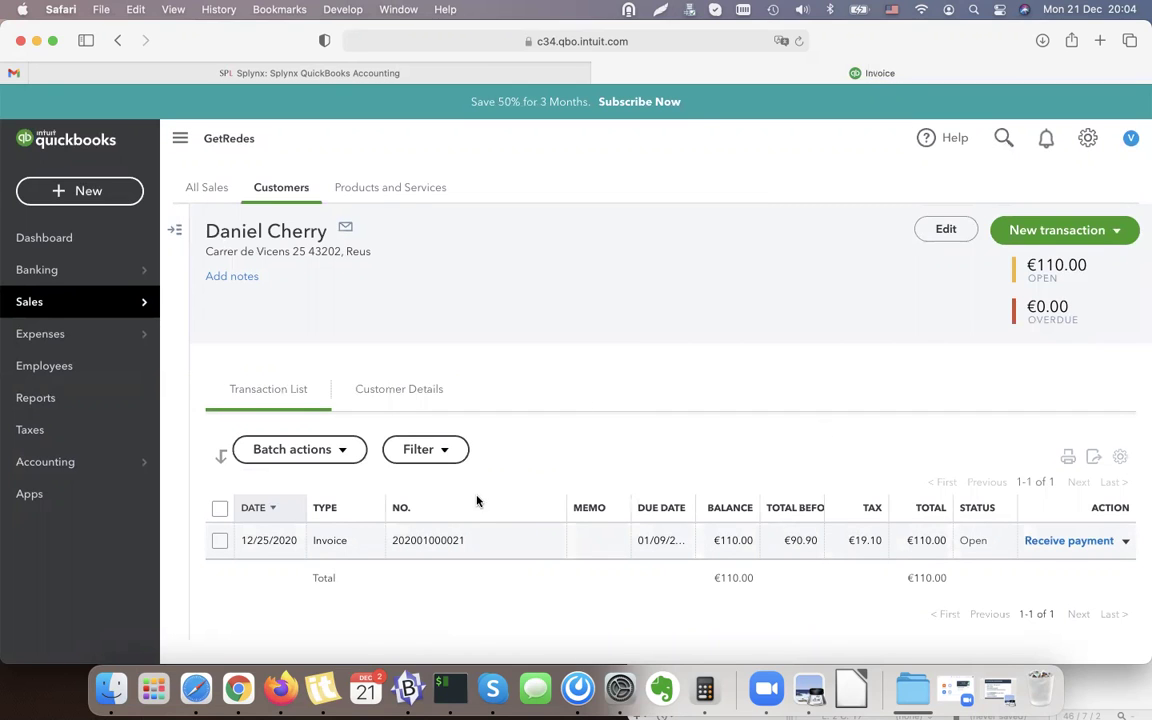
Inspect the €110.00 invoice: both line items, €90.90 subtotal and 19.10 IVA.
{"action": "left_click", "coordinate": [428, 543]}
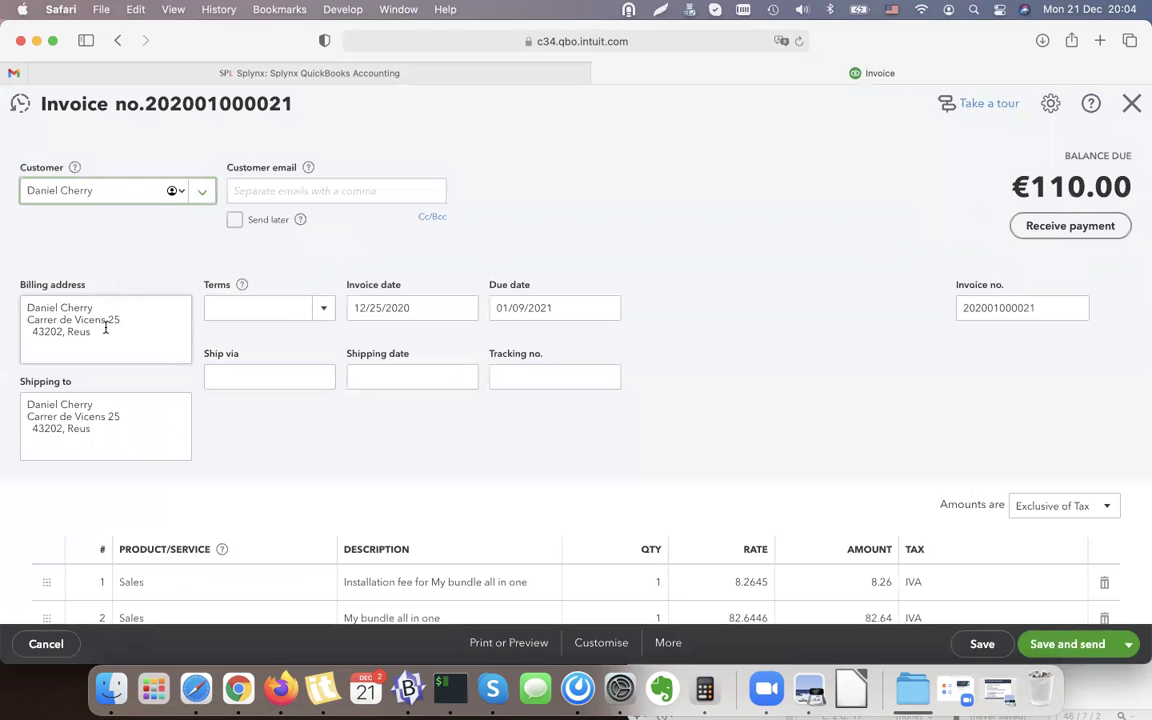
{"action": "left_click_drag", "start_coordinate": [105, 328], "coordinate": [30, 296]}
{"action": "left_click", "coordinate": [109, 352]}
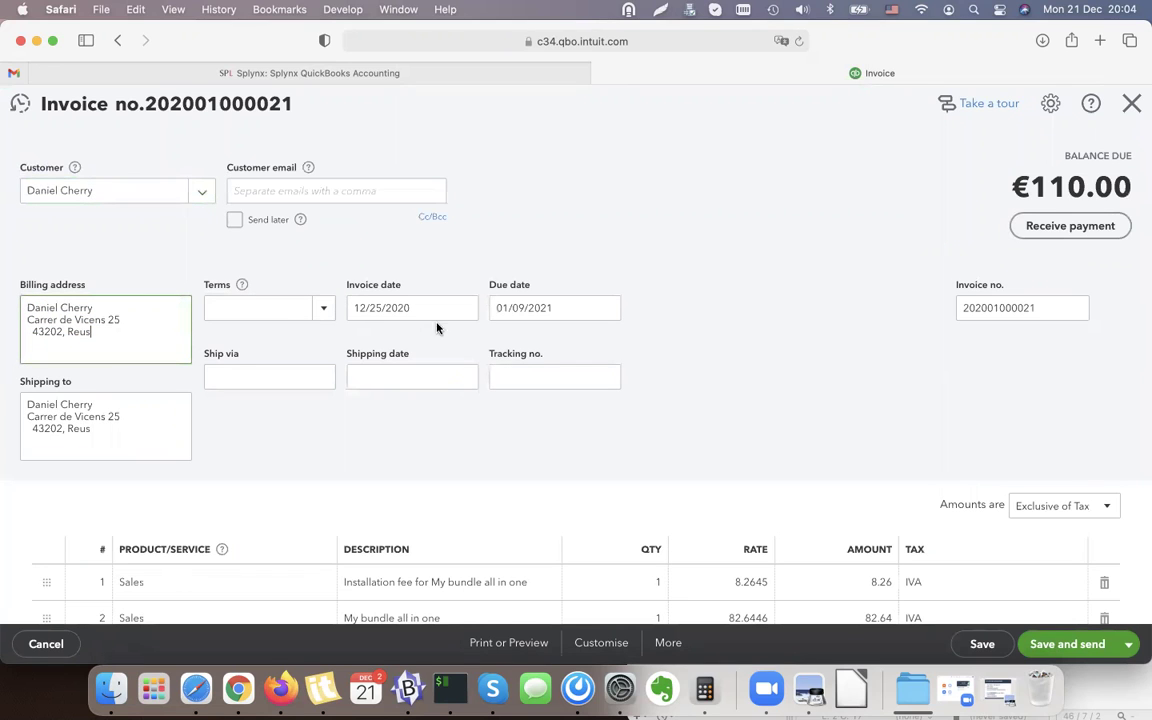
{"action": "scroll", "coordinate": [740, 391], "scroll_direction": "down", "scroll_amount": 3}
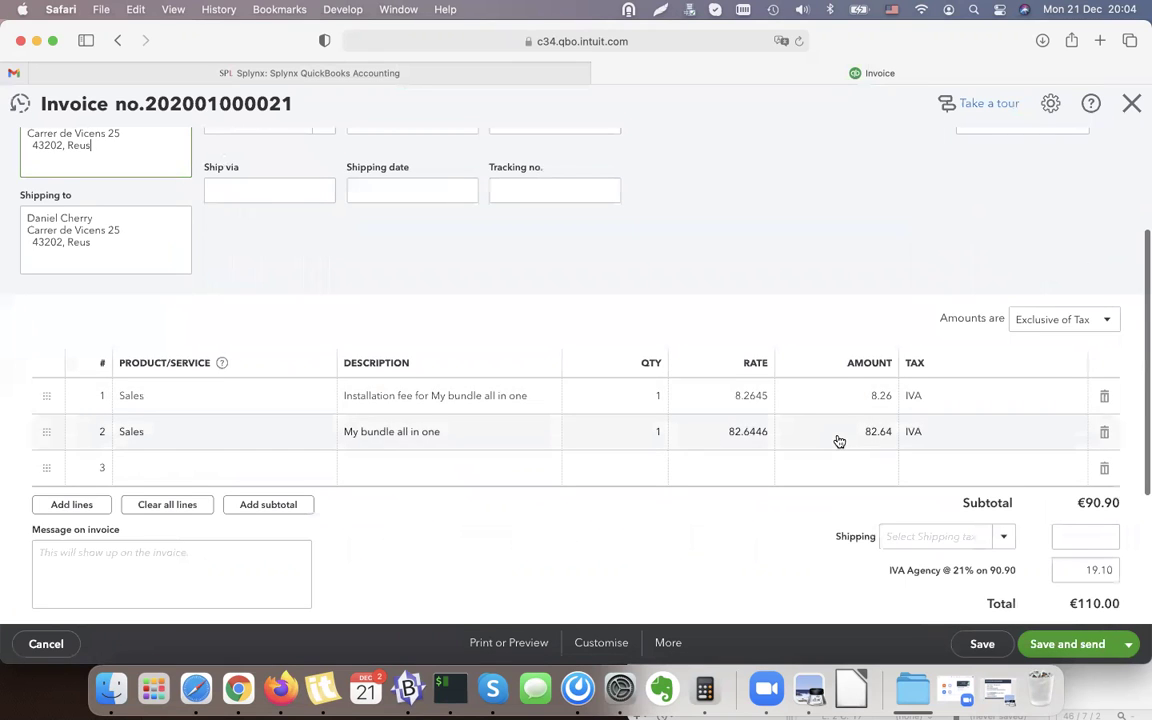
{"action": "scroll", "coordinate": [839, 441], "scroll_direction": "down", "scroll_amount": 1}
{"action": "scroll", "coordinate": [839, 441], "scroll_direction": "down", "scroll_amount": 3}
{"action": "scroll", "coordinate": [432, 146], "scroll_direction": "up", "scroll_amount": 5}
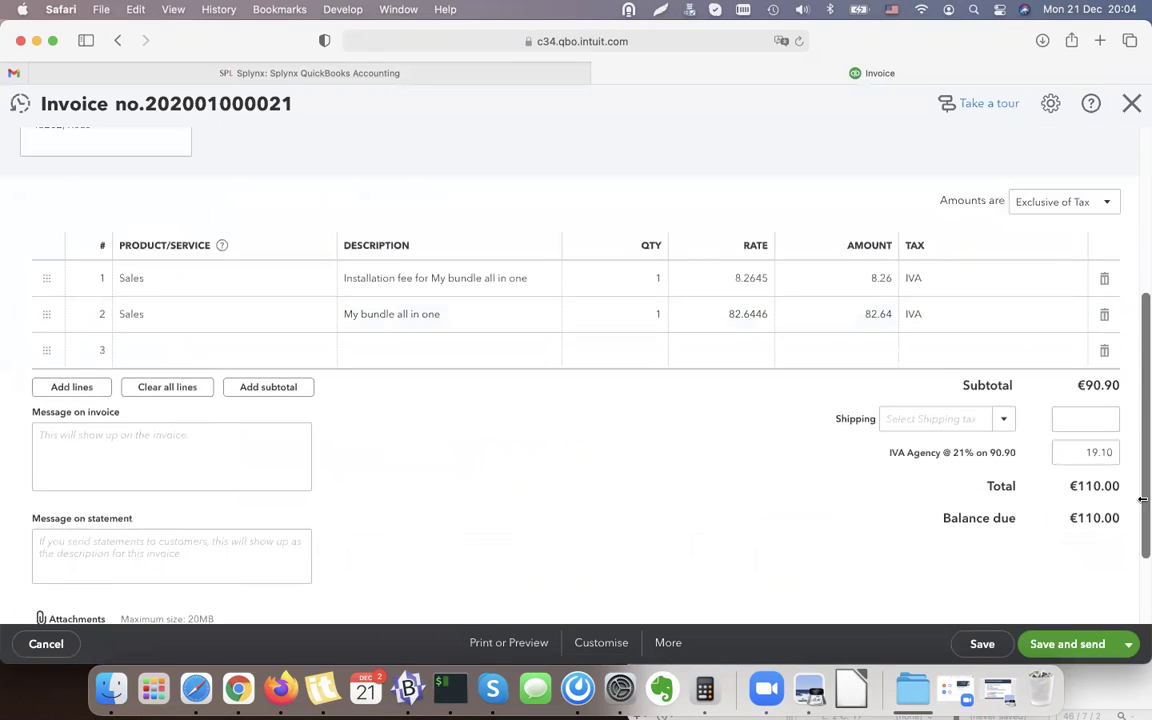
{"action": "left_click", "coordinate": [296, 72]}
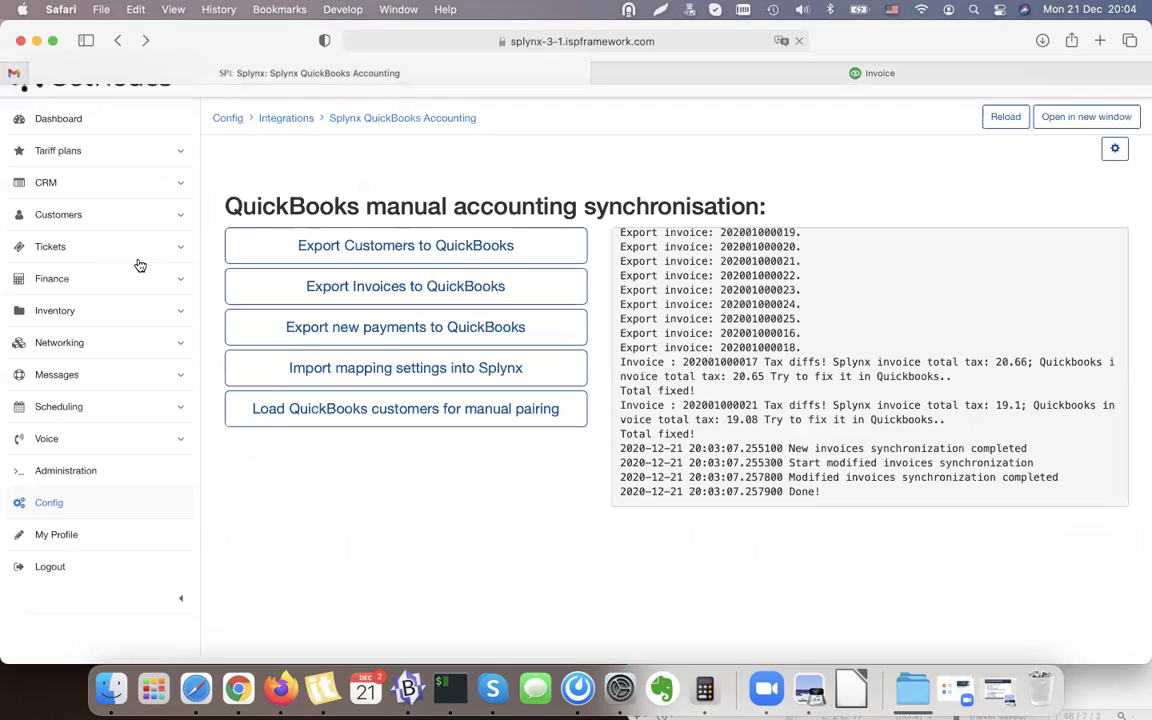
Search for the same customer in Splynx's customer list and open its billing invoices.
{"action": "left_click", "coordinate": [113, 225]}
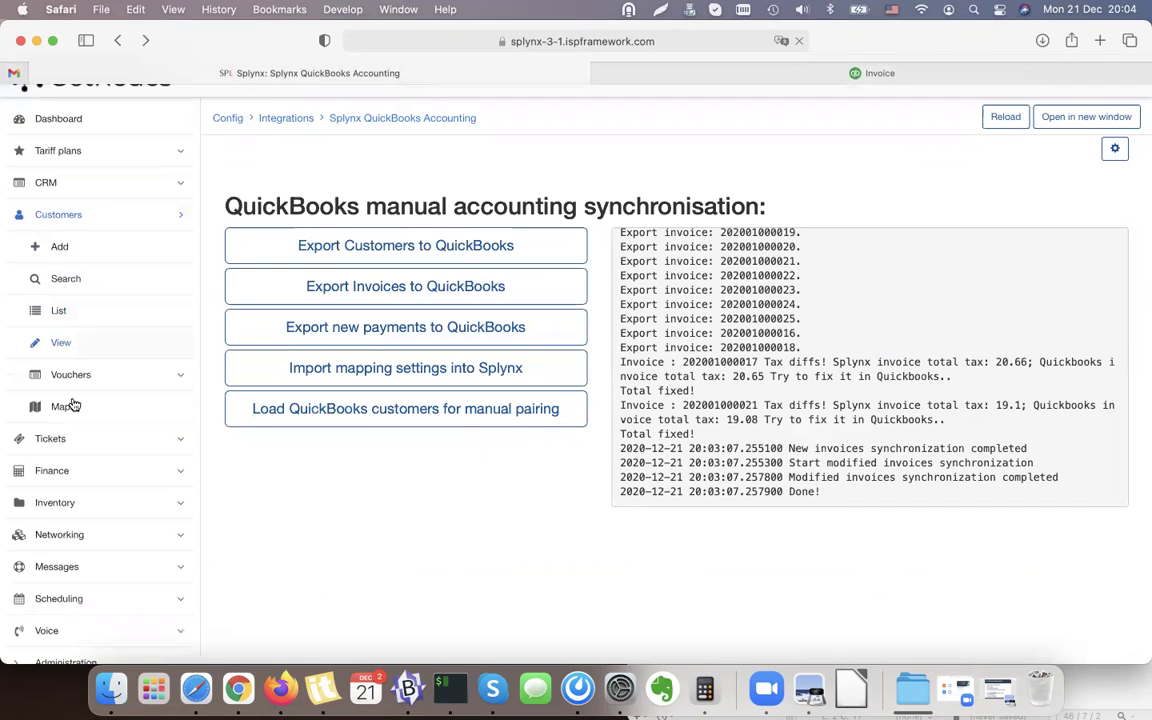
{"action": "left_click", "coordinate": [92, 312]}
{"action": "left_click", "coordinate": [1021, 206]}
{"action": "type", "text": "Daniel"}
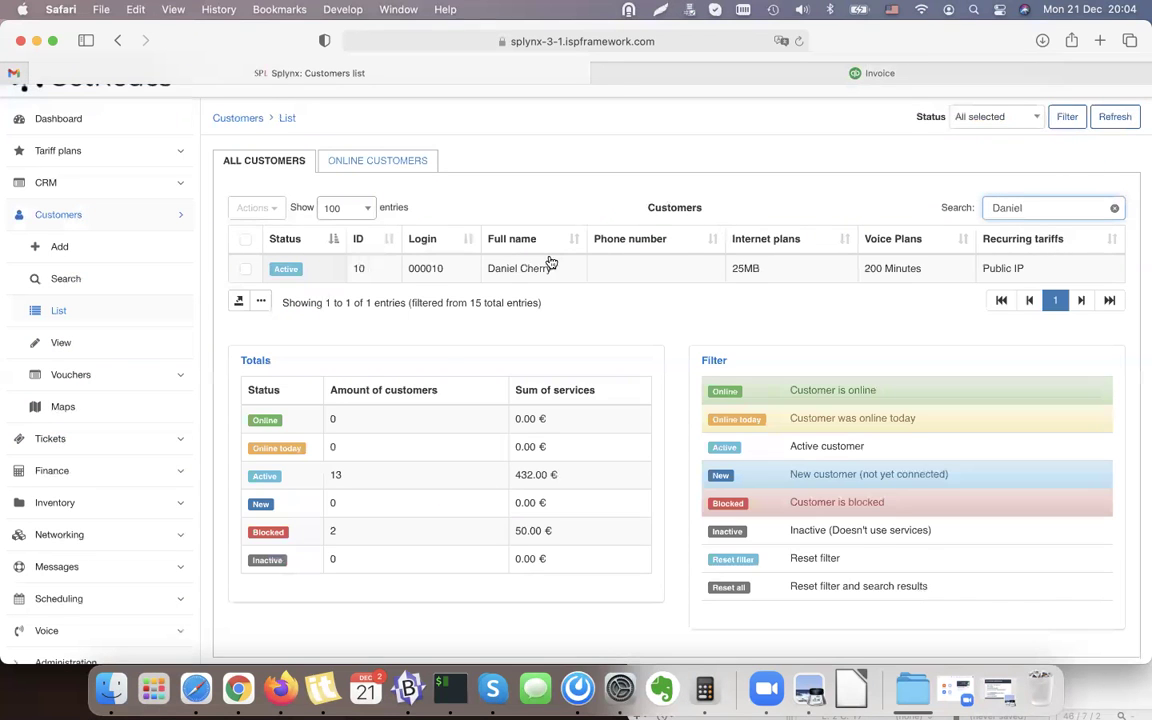
{"action": "scroll", "coordinate": [545, 255], "scroll_direction": "up", "scroll_amount": 2}
{"action": "left_click", "coordinate": [519, 295]}
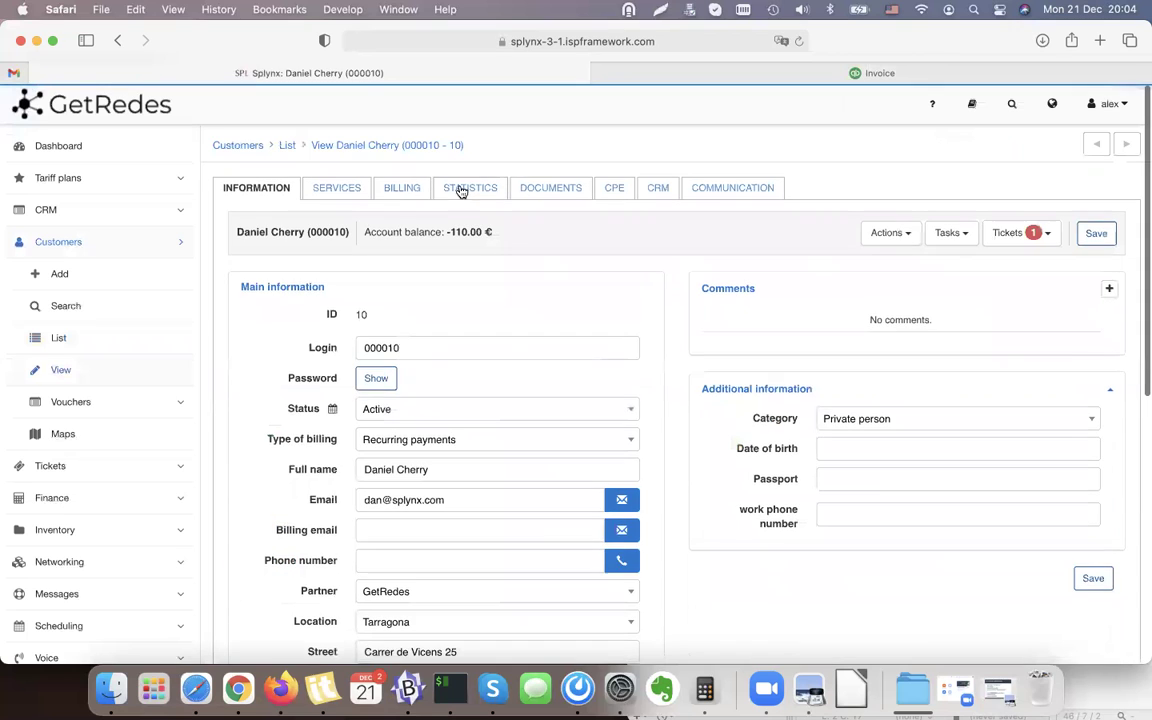
{"action": "left_click", "coordinate": [411, 188]}
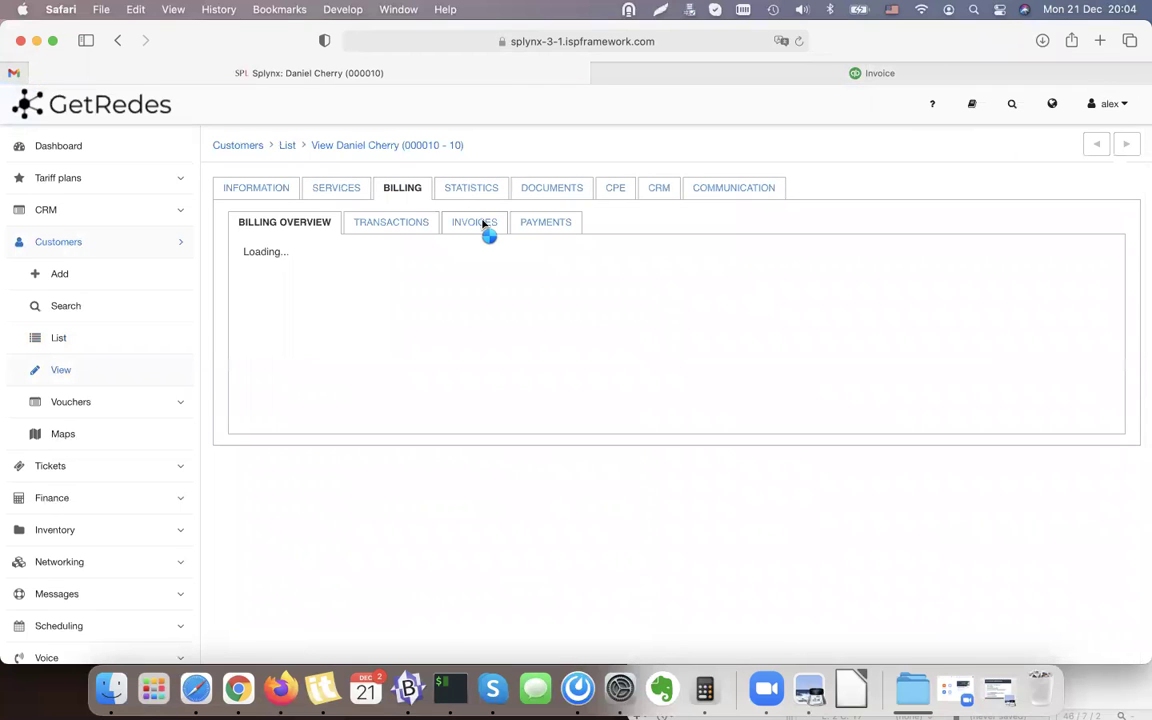
{"action": "left_click", "coordinate": [489, 222]}
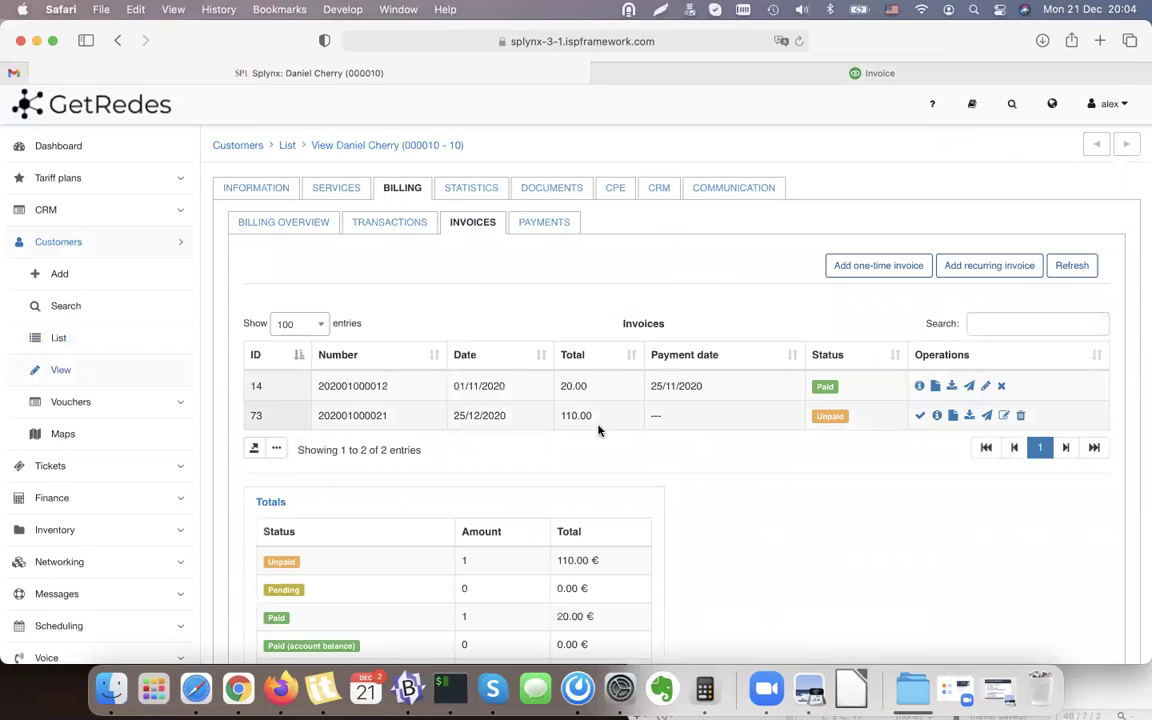
Check the unpaid 110.00 invoice's details against the open €110.00 invoice in QuickBooks.
{"action": "triple_click", "coordinate": [566, 418]}
{"action": "left_click", "coordinate": [622, 416]}
{"action": "scroll", "coordinate": [818, 427], "scroll_direction": "down", "scroll_amount": 1}
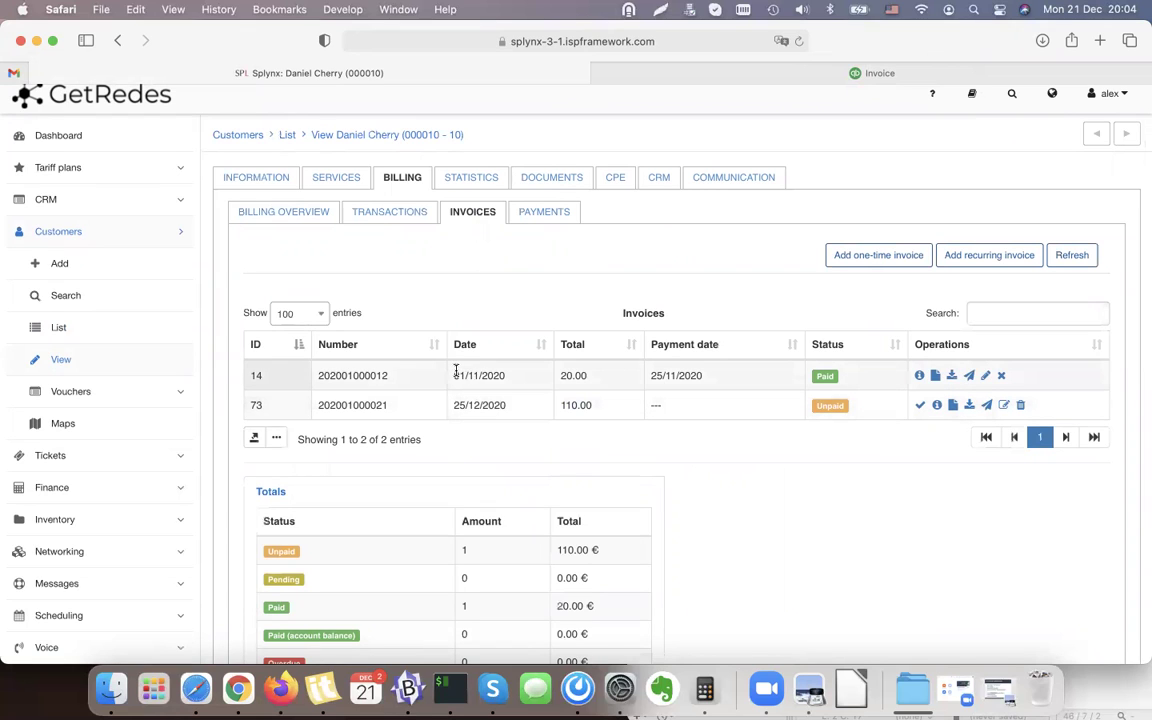
{"action": "left_click_drag", "start_coordinate": [455, 372], "coordinate": [536, 372]}
{"action": "left_click", "coordinate": [479, 379]}
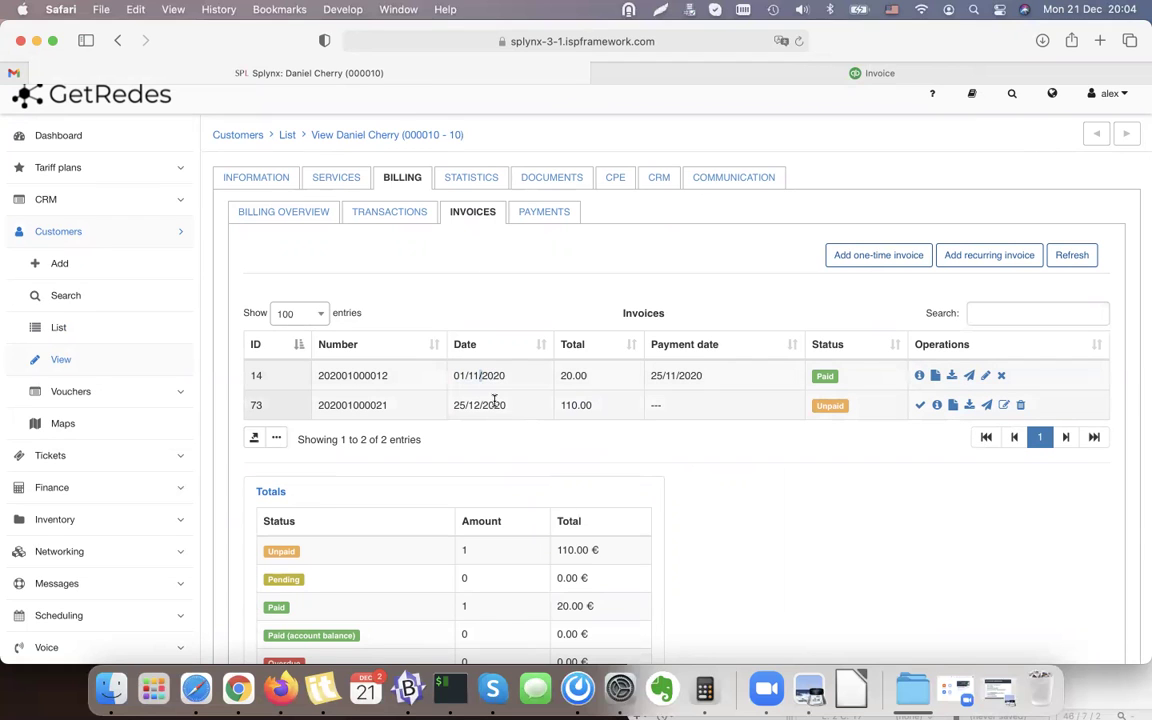
{"action": "double_click", "coordinate": [566, 401]}
{"action": "left_click", "coordinate": [937, 405]}
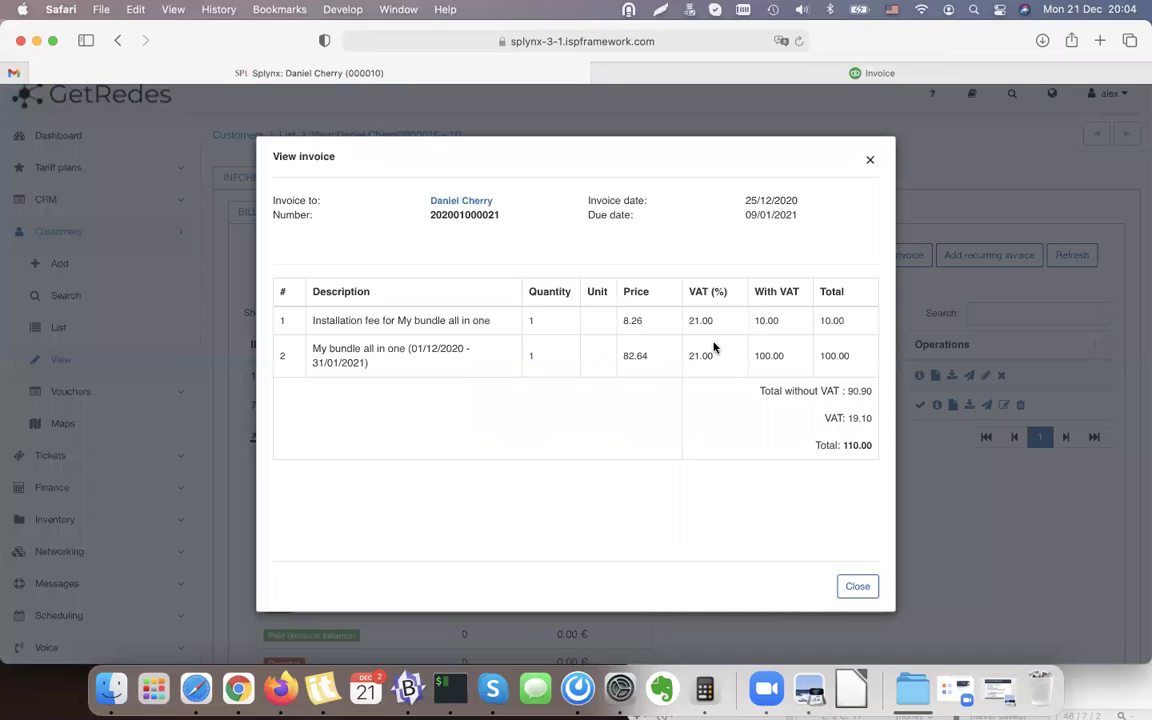
{"action": "left_click", "coordinate": [858, 586]}
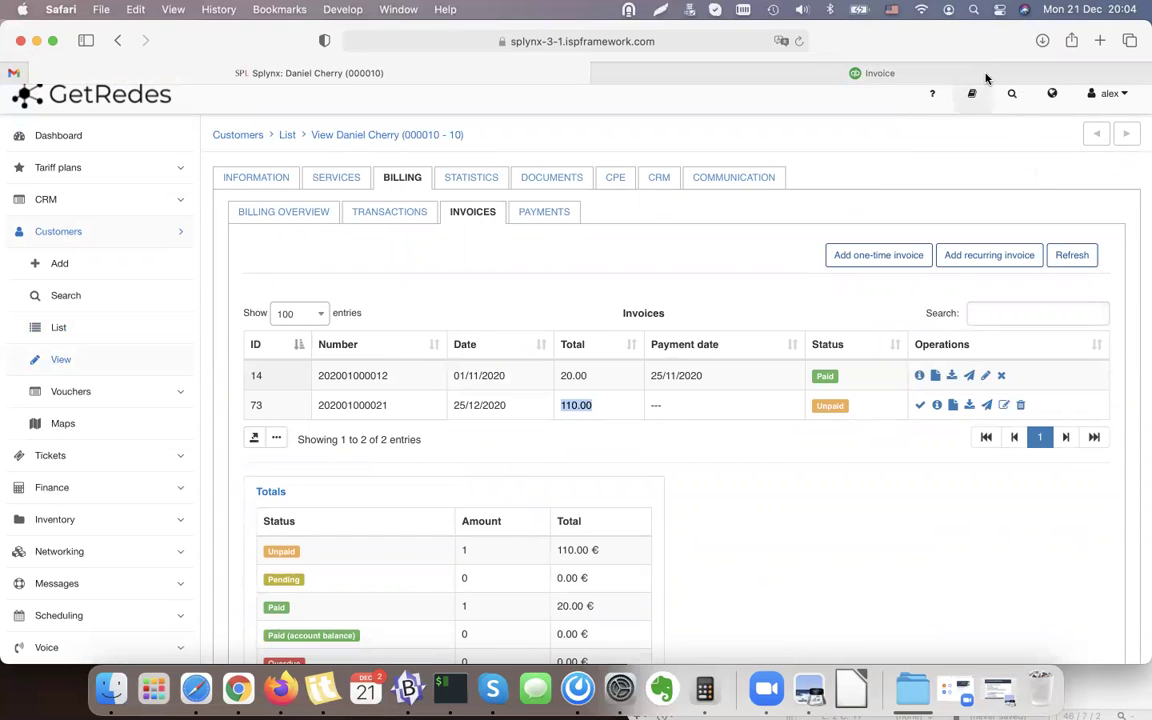
{"action": "left_click", "coordinate": [878, 74]}
{"action": "left_click", "coordinate": [1131, 103]}
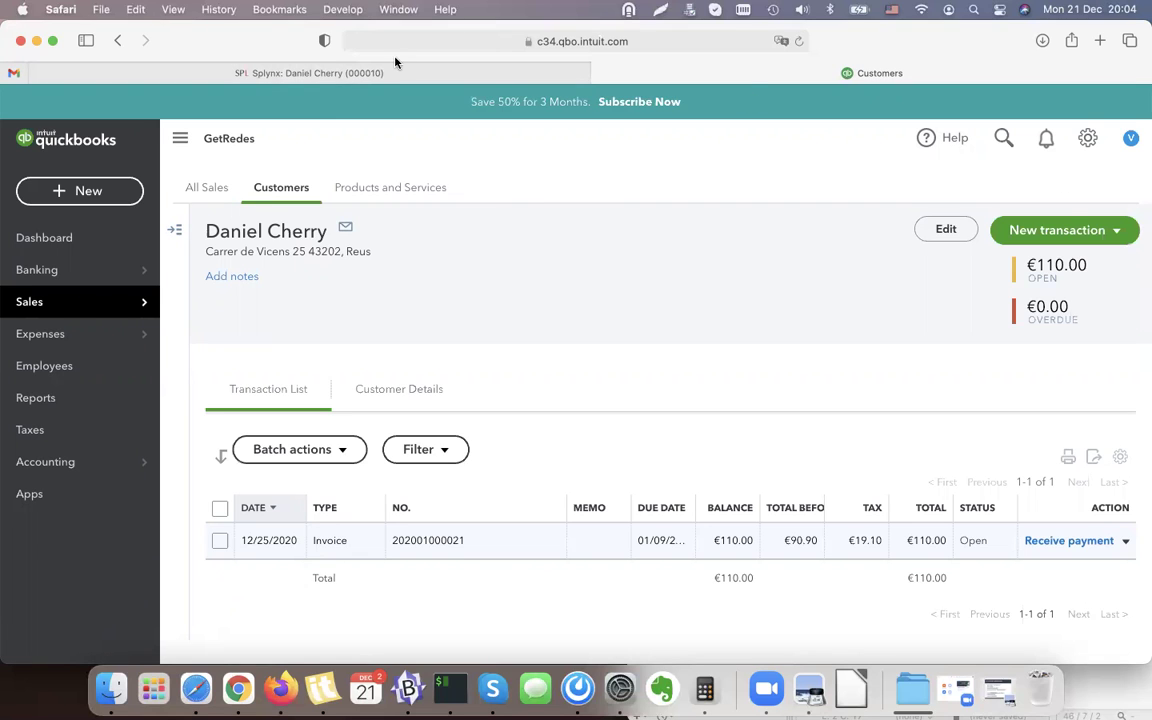
Open Splynx's Finance Invoices list showing the 11 December 2020 invoices.
{"action": "left_click", "coordinate": [305, 72]}
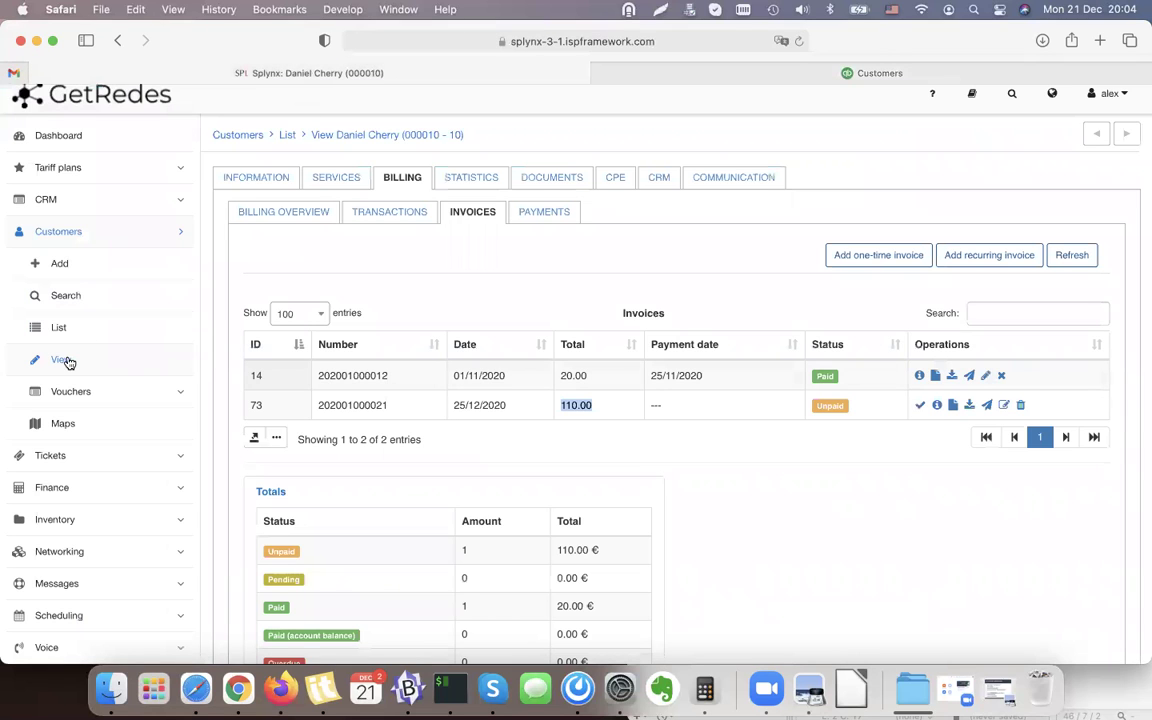
{"action": "left_click", "coordinate": [75, 488]}
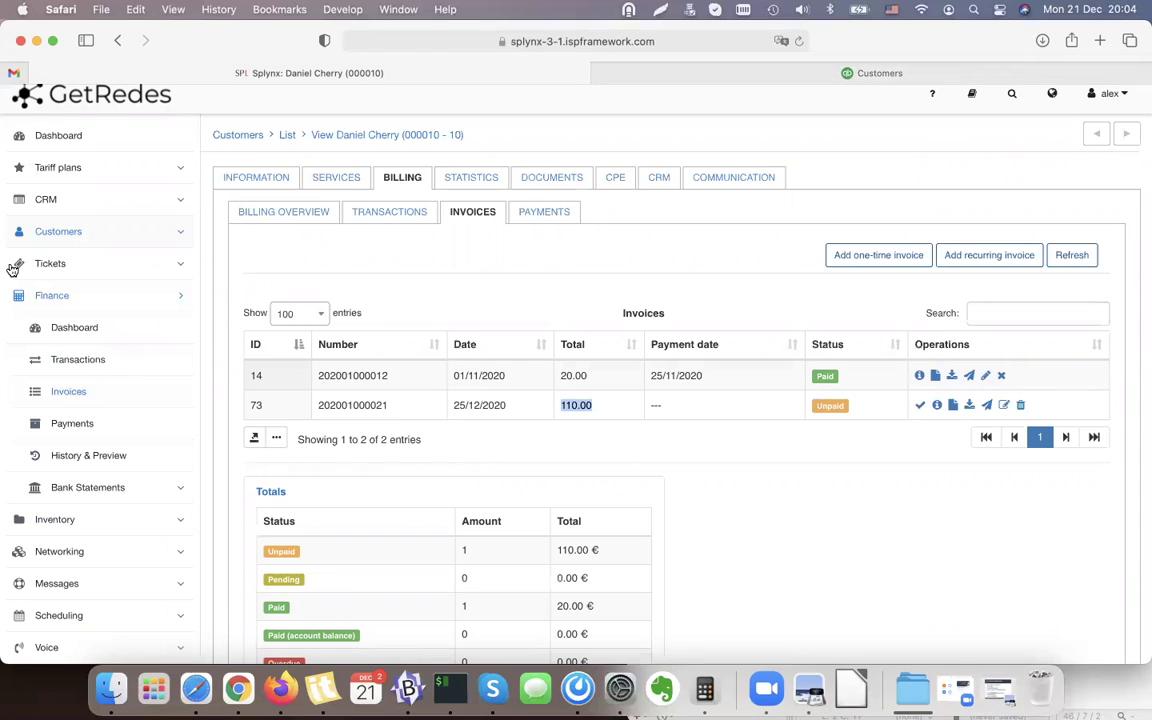
{"action": "left_click", "coordinate": [72, 423]}
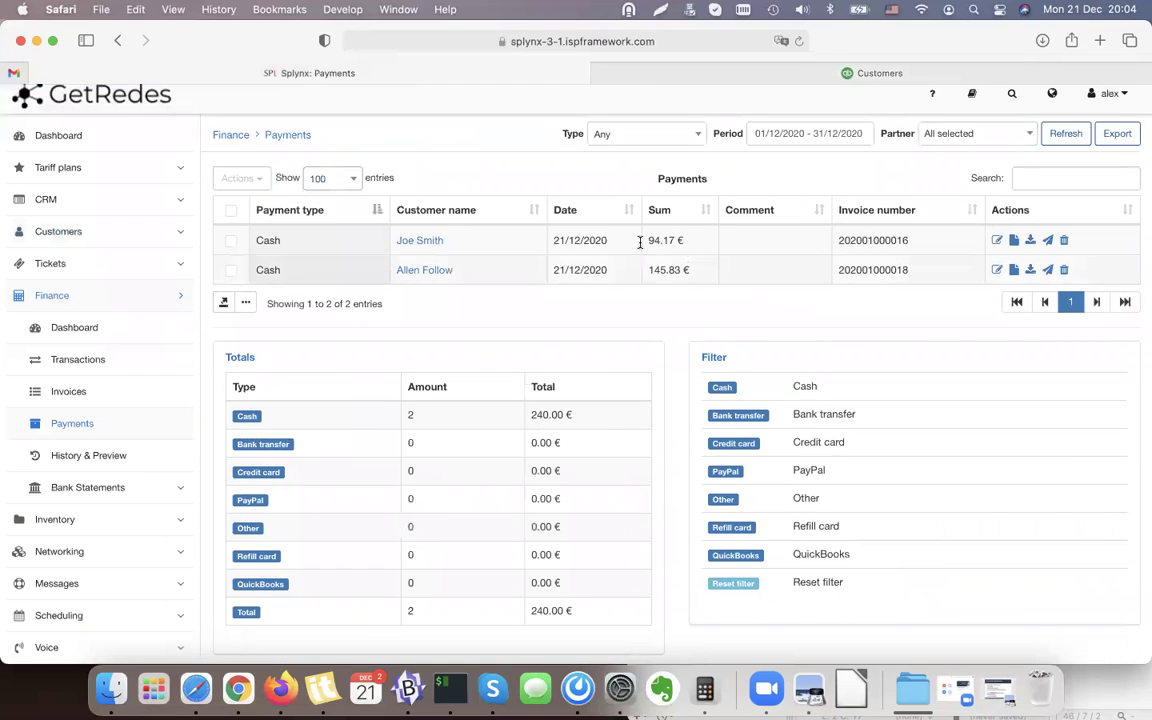
{"action": "left_click", "coordinate": [68, 391]}
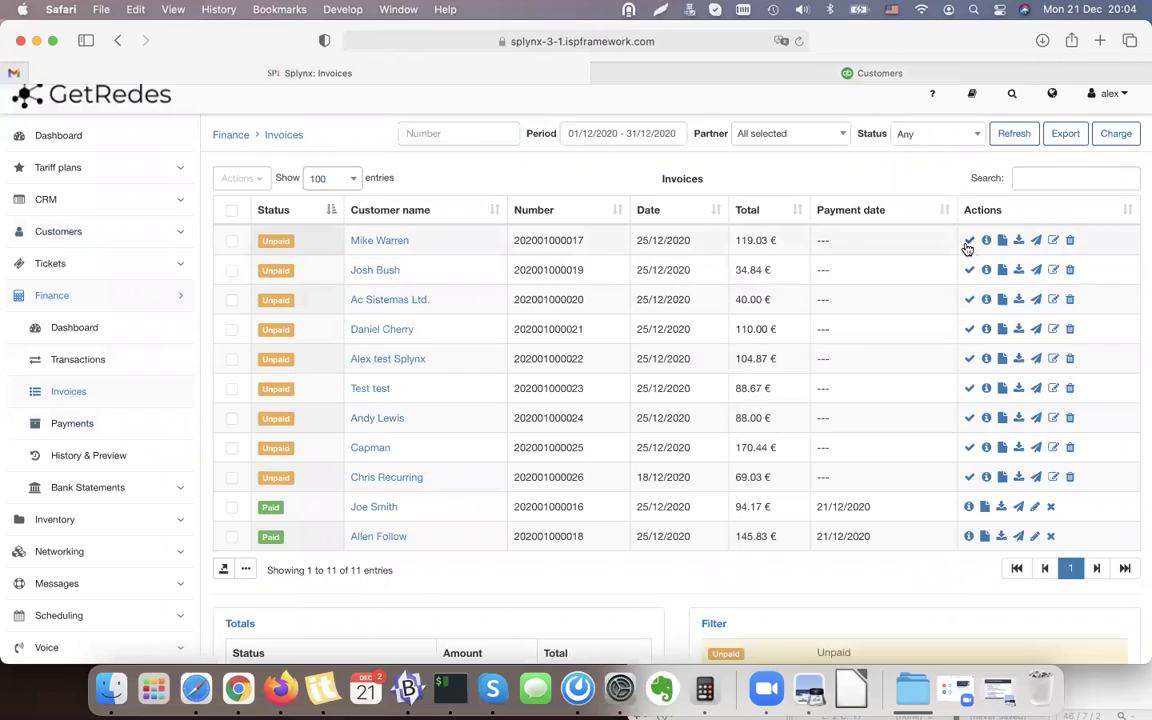
Add payments to the 119.03 €, 110.00 € and 104.87 € invoices so they show as Paid.
{"action": "left_click", "coordinate": [969, 240]}
{"action": "left_click", "coordinate": [650, 614]}
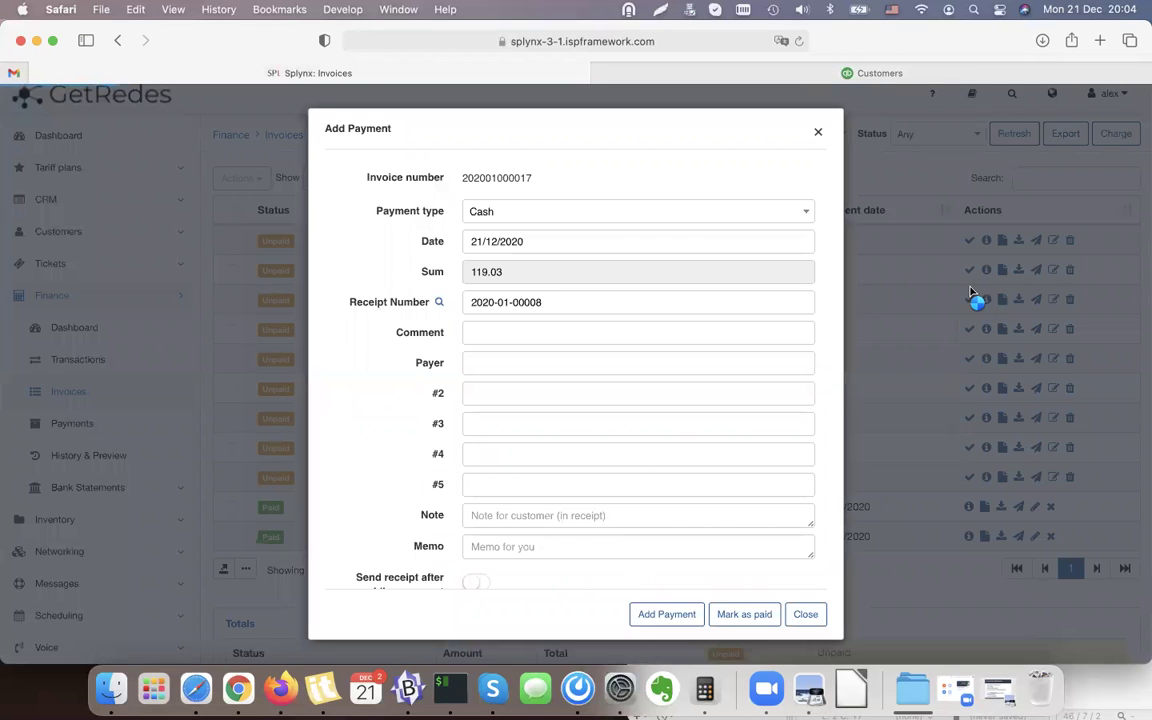
{"action": "left_click", "coordinate": [969, 300]}
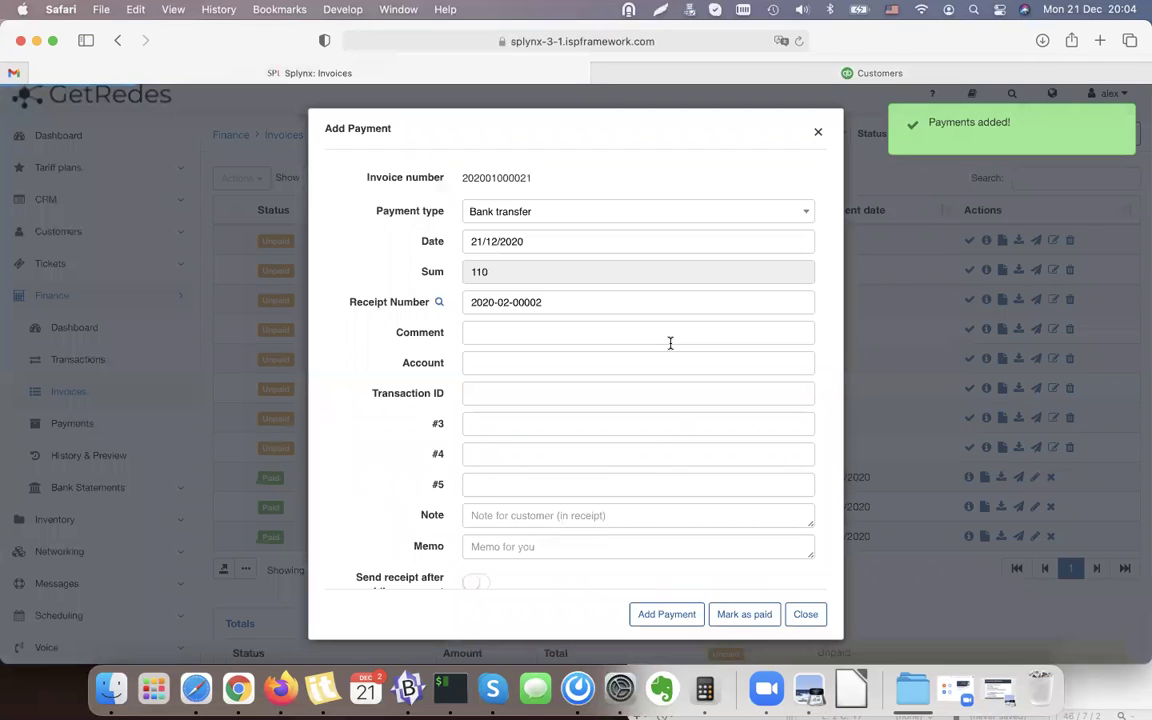
{"action": "left_click", "coordinate": [667, 614]}
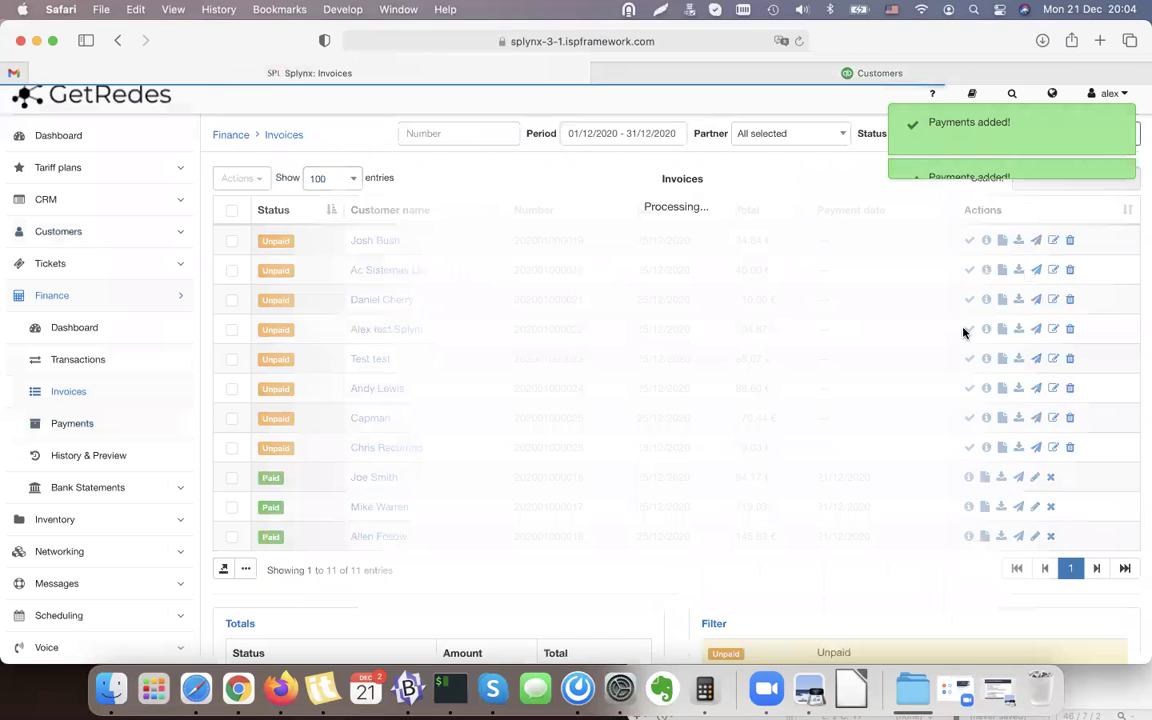
{"action": "left_click", "coordinate": [969, 300]}
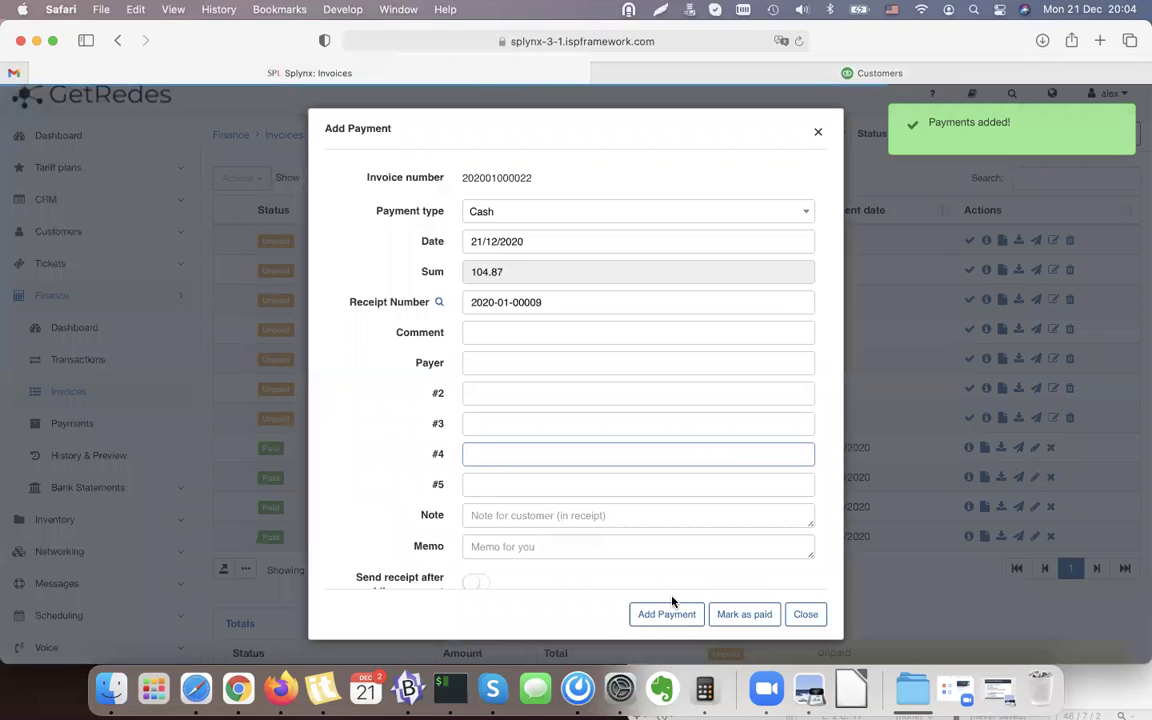
{"action": "left_click", "coordinate": [663, 614]}
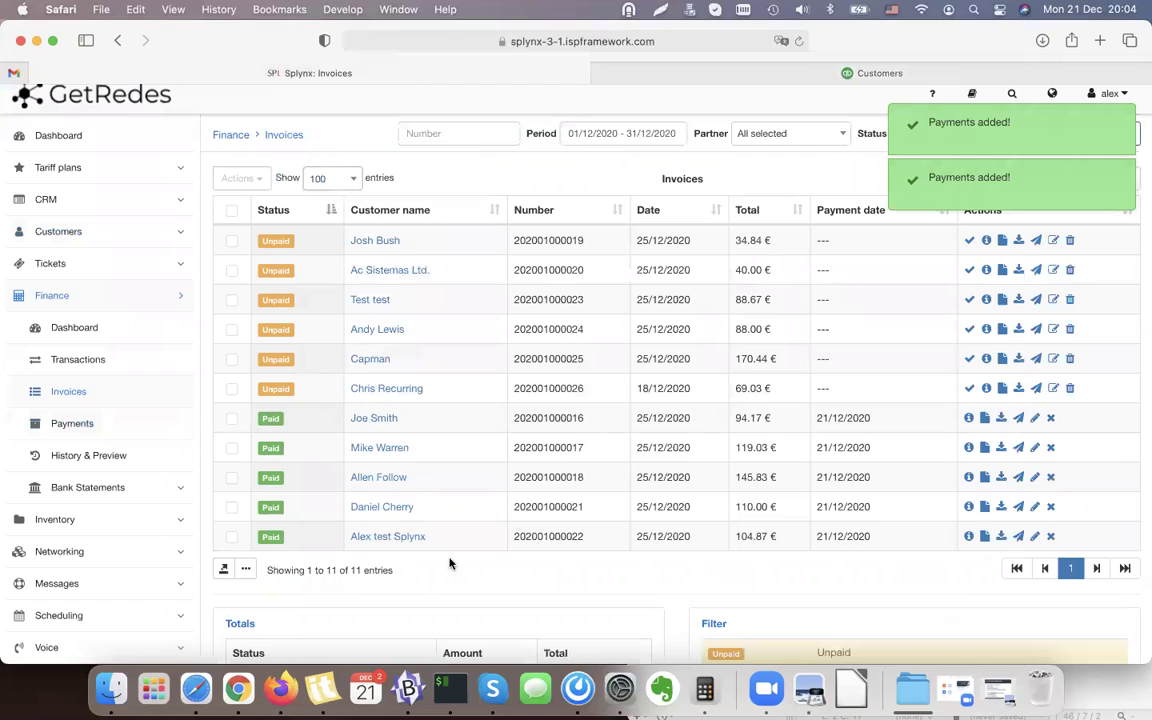
{"action": "scroll", "coordinate": [121, 542], "scroll_direction": "down", "scroll_amount": 3}
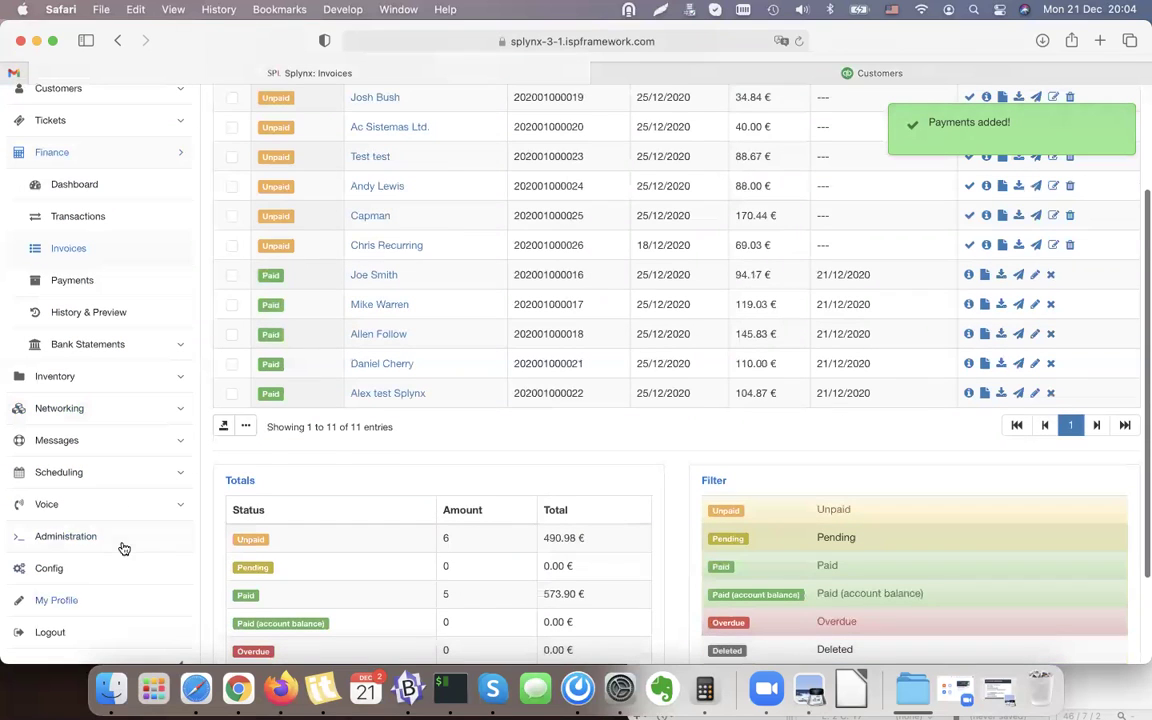
Open QuickBooks Online's Sales Customers list showing €1,065 across 11 open invoices.
{"action": "left_click", "coordinate": [945, 74]}
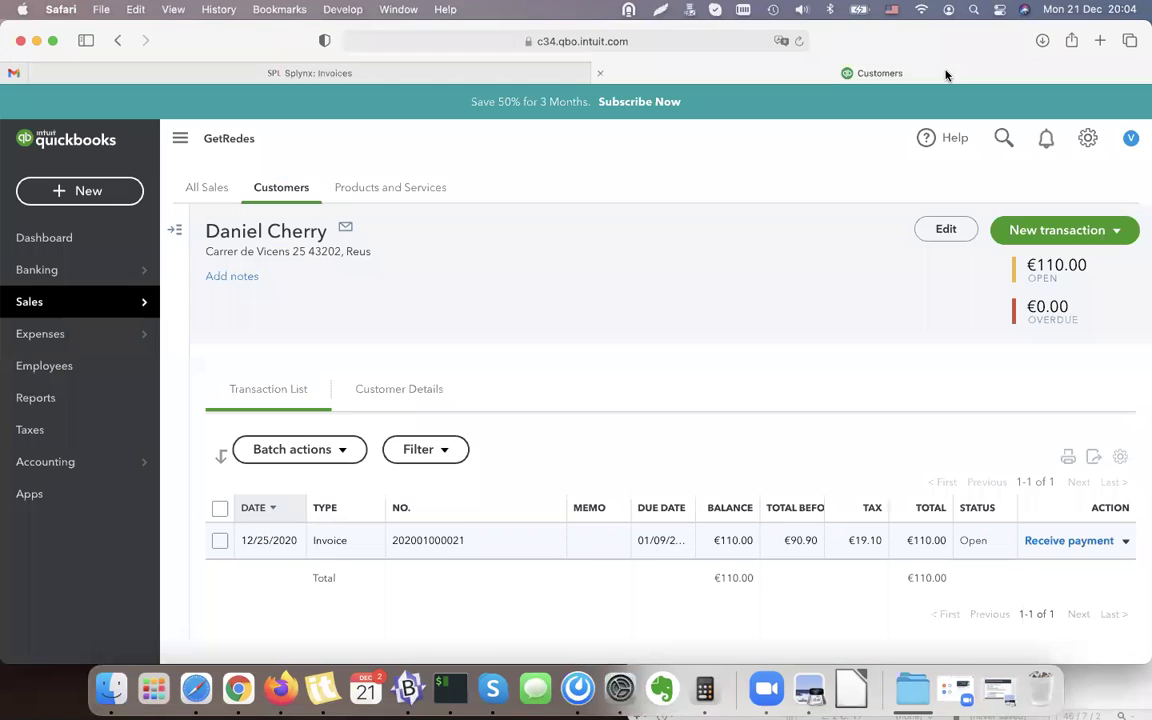
{"action": "left_click", "coordinate": [60, 238]}
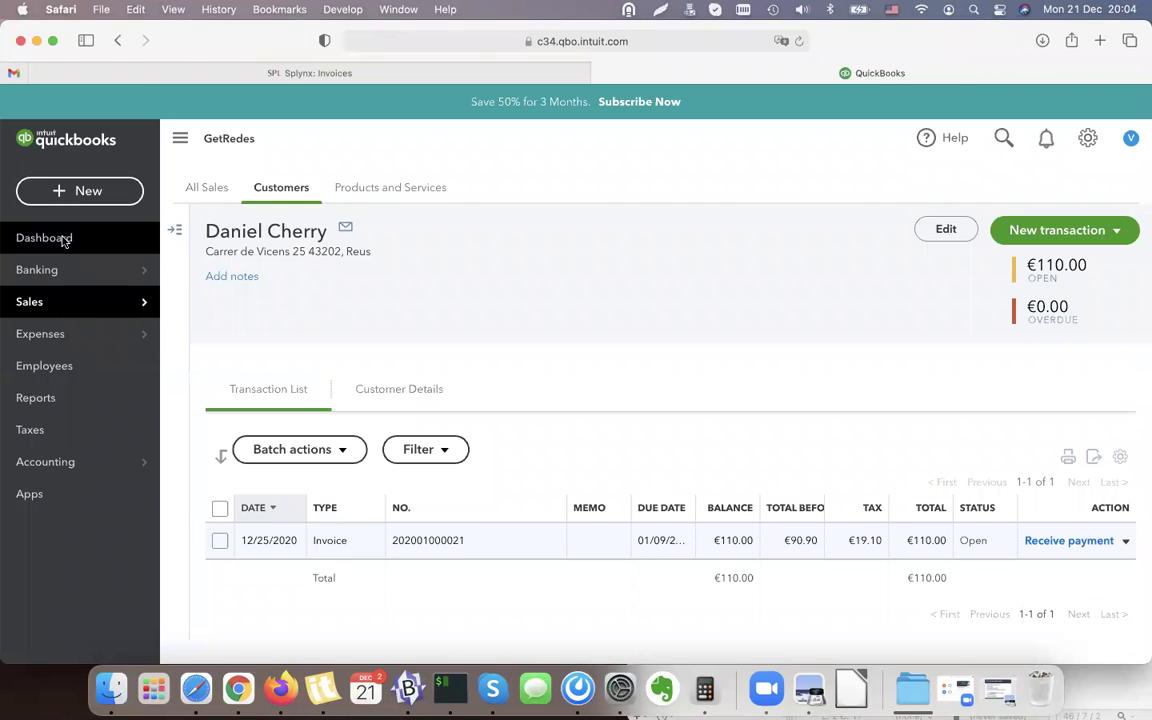
{"action": "left_click", "coordinate": [53, 305]}
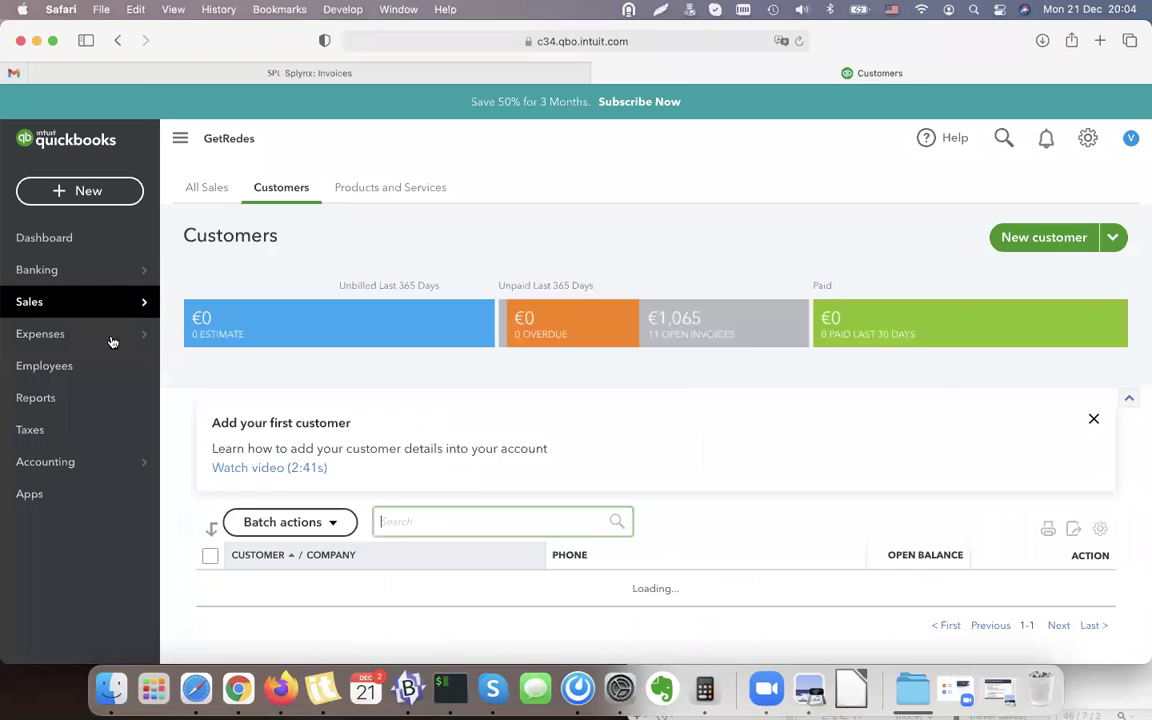
{"action": "scroll", "coordinate": [581, 309], "scroll_direction": "down", "scroll_amount": 5}
{"action": "scroll", "coordinate": [531, 430], "scroll_direction": "up", "scroll_amount": 5}
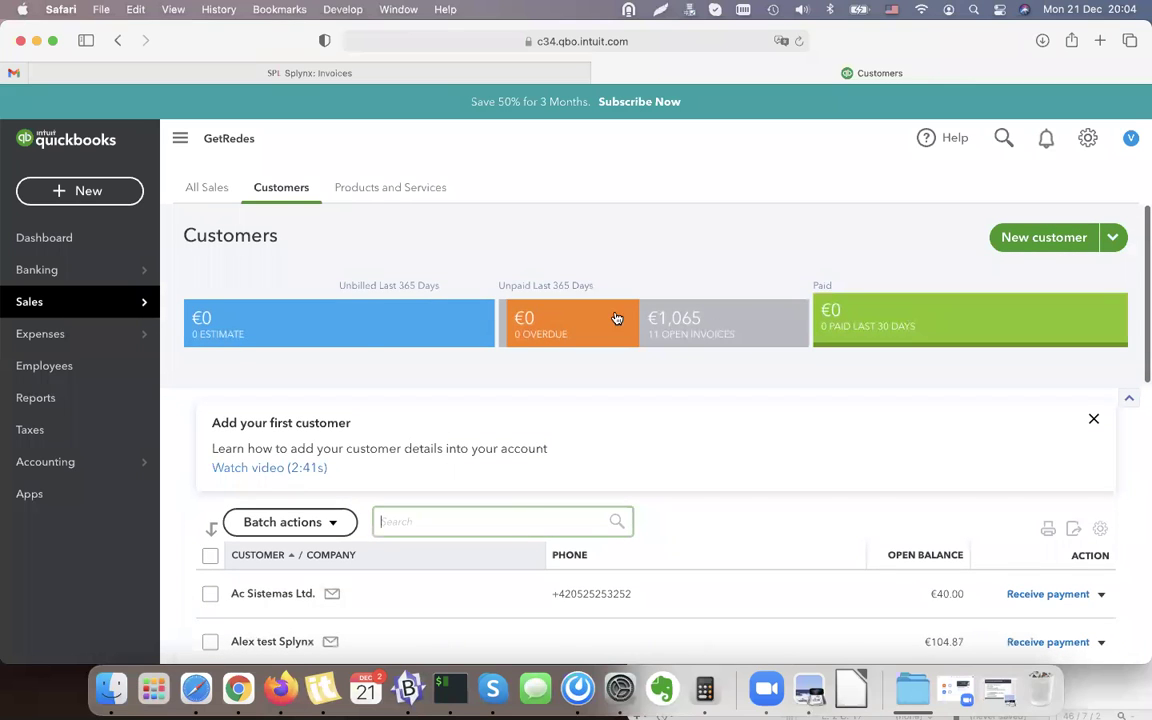
In Splynx Config > Integrations, run Export new payments to QuickBooks on Splynx QuickBooks Accounting.
{"action": "left_click", "coordinate": [267, 74]}
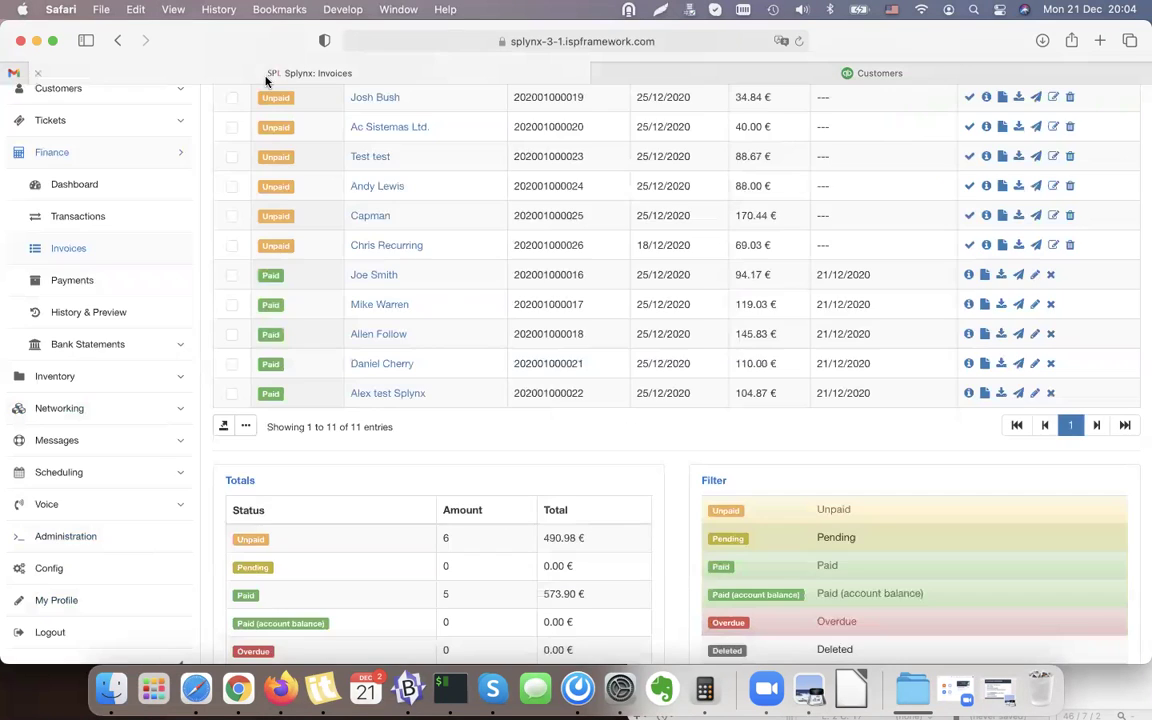
{"action": "scroll", "coordinate": [120, 470], "scroll_direction": "down", "scroll_amount": 2}
{"action": "left_click", "coordinate": [55, 486]}
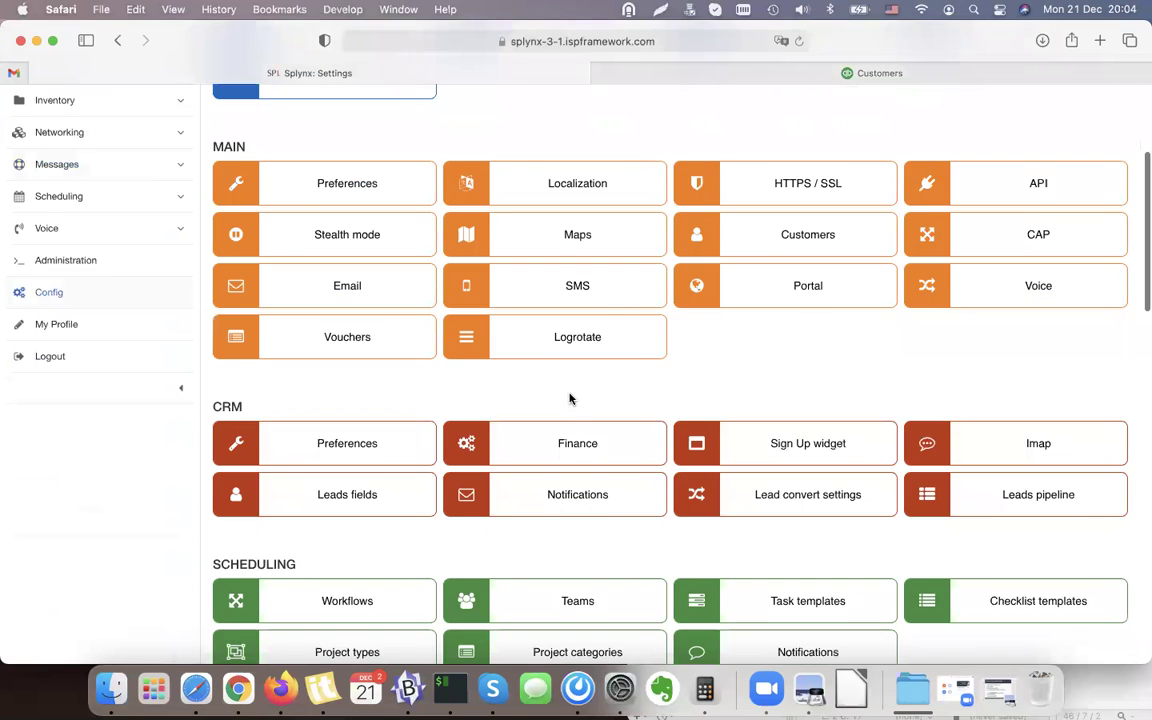
{"action": "scroll", "coordinate": [571, 398], "scroll_direction": "down", "scroll_amount": 10}
{"action": "scroll", "coordinate": [571, 398], "scroll_direction": "down", "scroll_amount": 7}
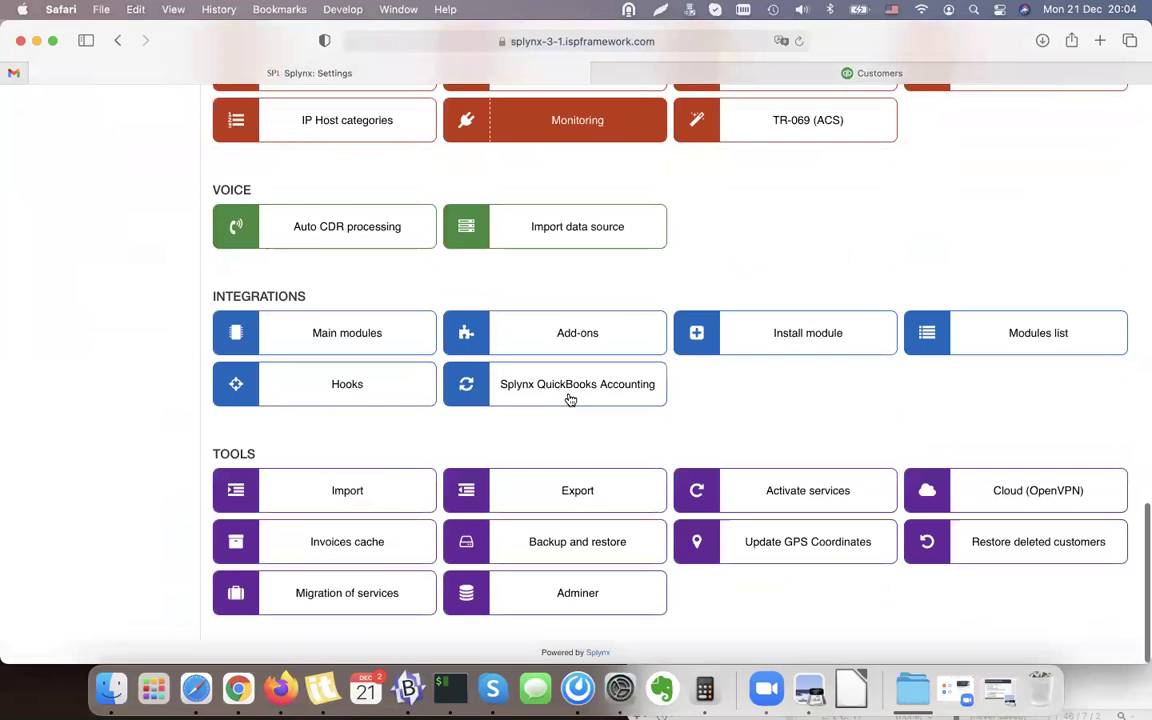
{"action": "left_click", "coordinate": [638, 393]}
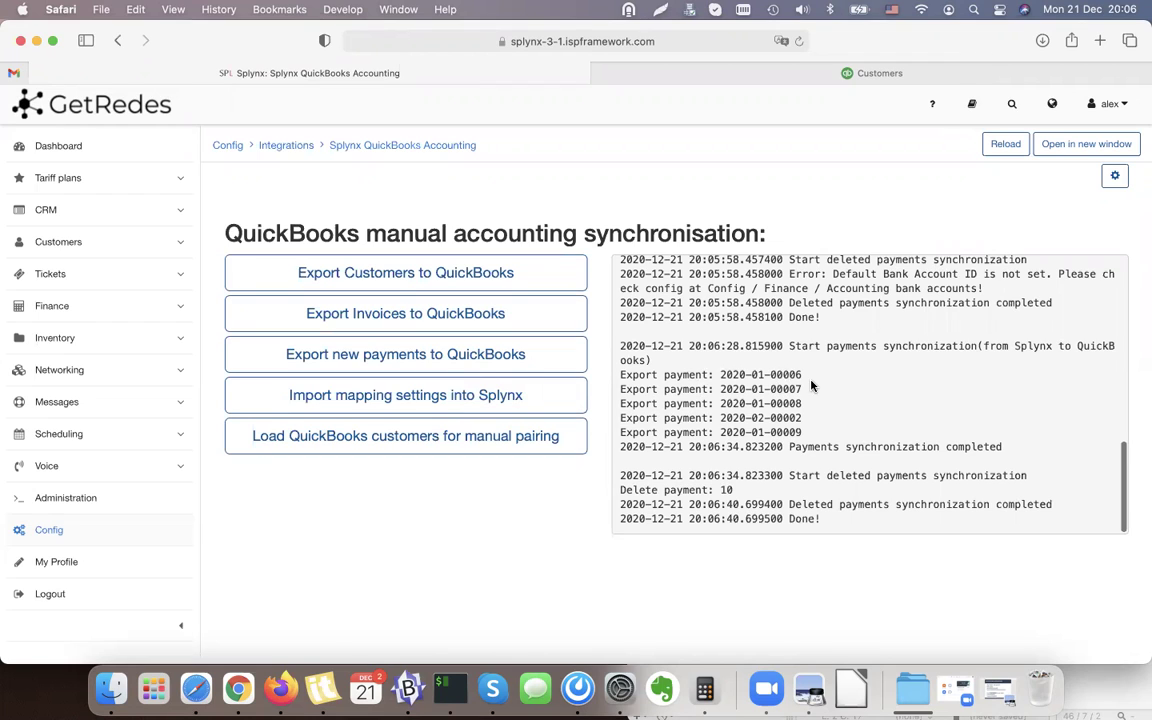
Review the export log's exported payment lines, then go back to the QuickBooks Customers list.
{"action": "left_click_drag", "start_coordinate": [624, 375], "coordinate": [828, 432]}
{"action": "left_click", "coordinate": [761, 425]}
{"action": "double_click", "coordinate": [757, 389]}
{"action": "left_click", "coordinate": [922, 80]}
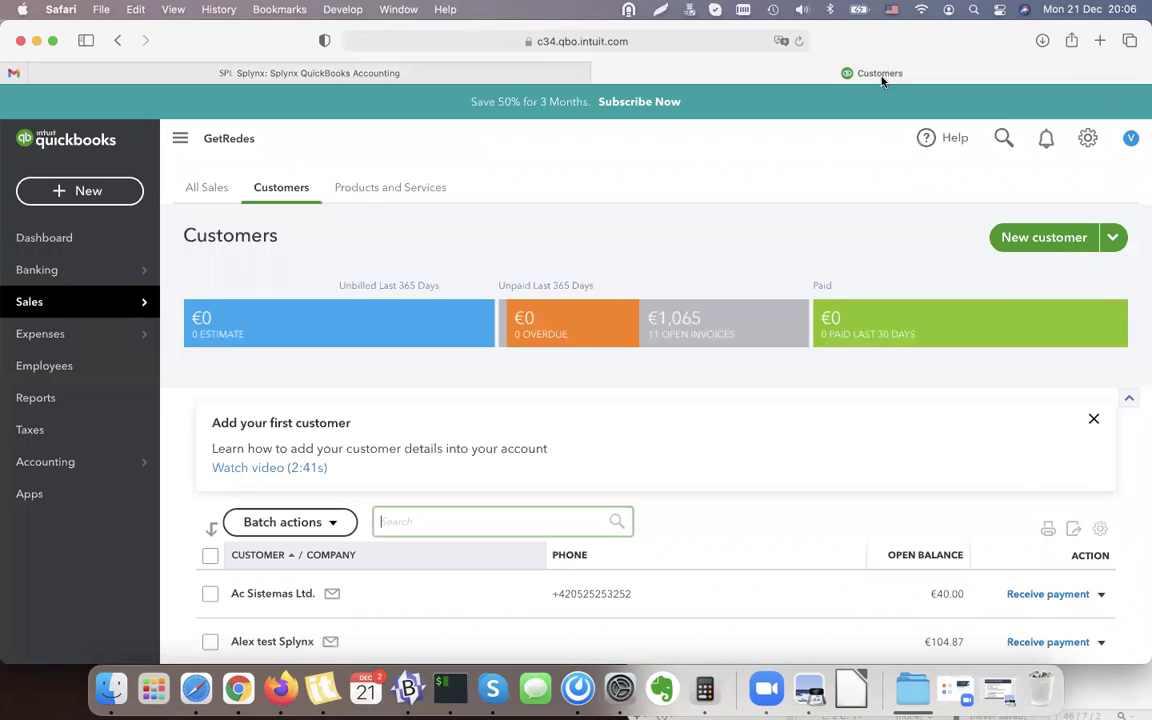
Reload QuickBooks to show €464 paid across 4 invoices and filter customers by Paid.
{"action": "left_click", "coordinate": [800, 41]}
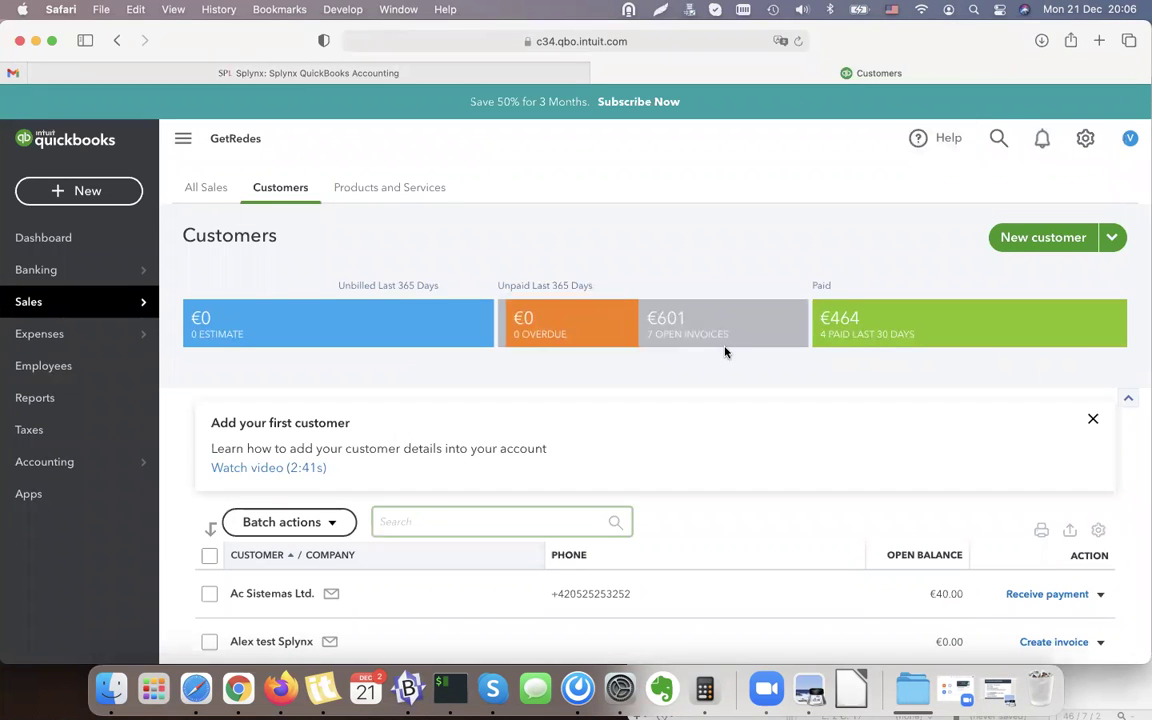
{"action": "scroll", "coordinate": [851, 375], "scroll_direction": "down", "scroll_amount": 2}
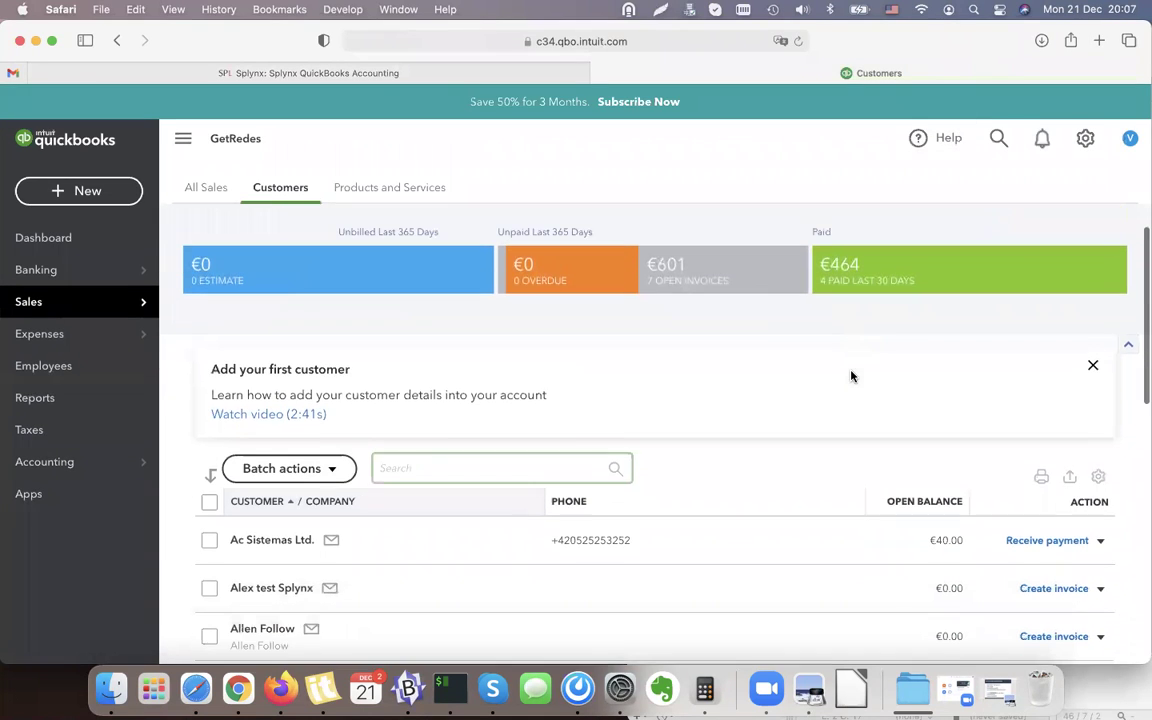
{"action": "left_click", "coordinate": [896, 271]}
{"action": "scroll", "coordinate": [756, 317], "scroll_direction": "down", "scroll_amount": 4}
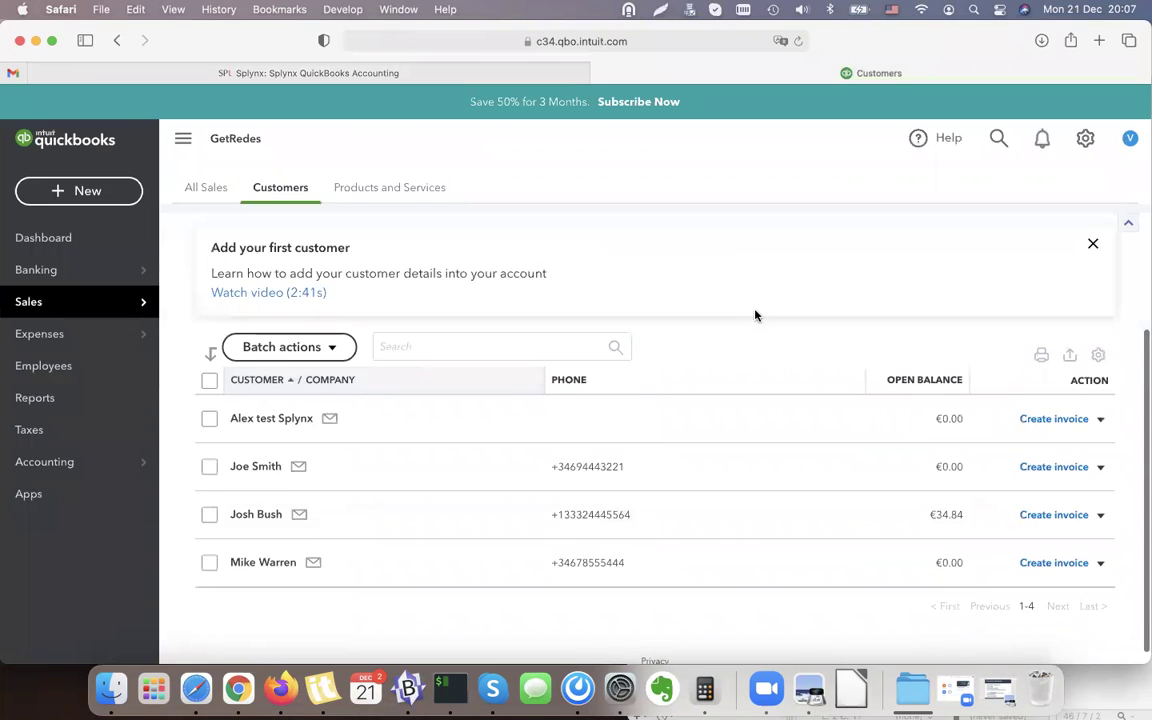
{"action": "scroll", "coordinate": [756, 316], "scroll_direction": "up", "scroll_amount": 2}
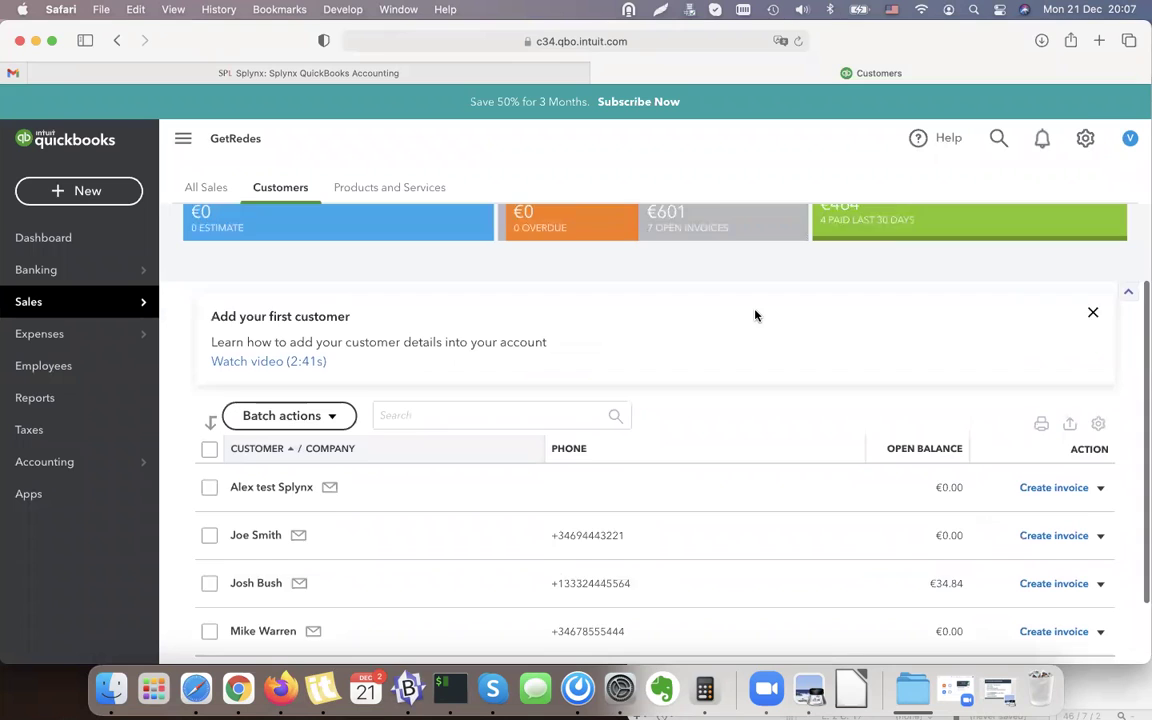
{"action": "scroll", "coordinate": [753, 316], "scroll_direction": "down", "scroll_amount": 1}
{"action": "scroll", "coordinate": [746, 327], "scroll_direction": "up", "scroll_amount": 4}
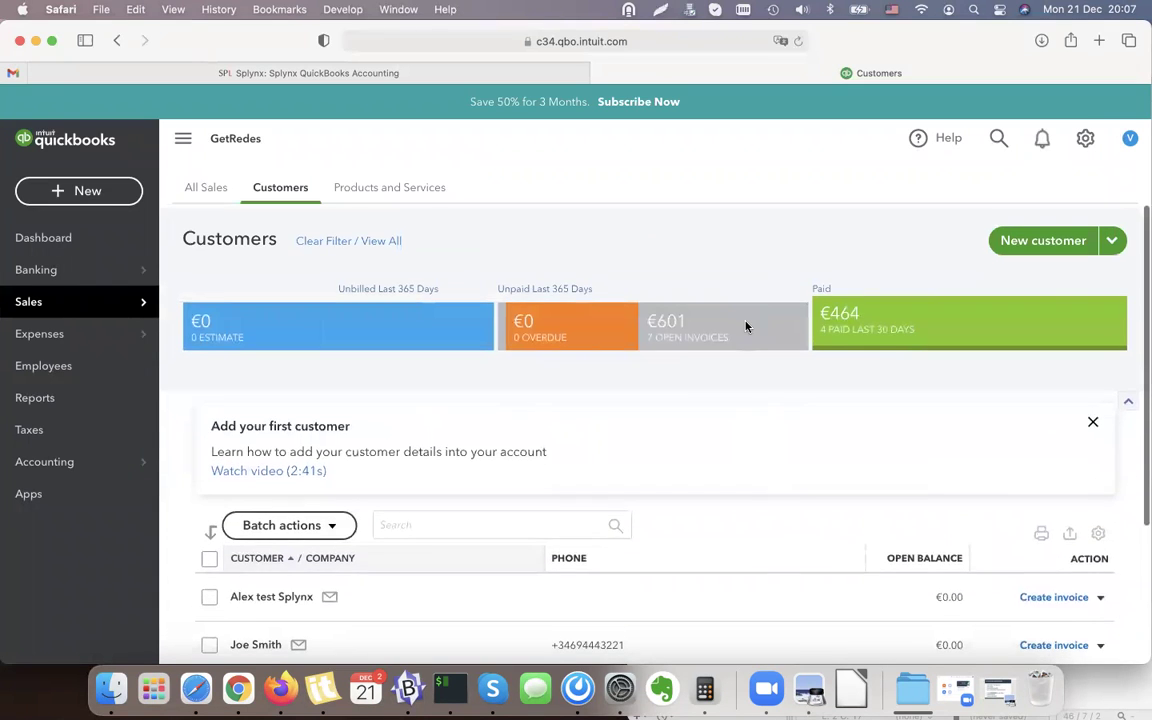
Reapply the Paid filter and open the test customer whose €104.87 invoice is now Paid.
{"action": "left_click", "coordinate": [882, 316]}
{"action": "scroll", "coordinate": [278, 447], "scroll_direction": "down", "scroll_amount": 2}
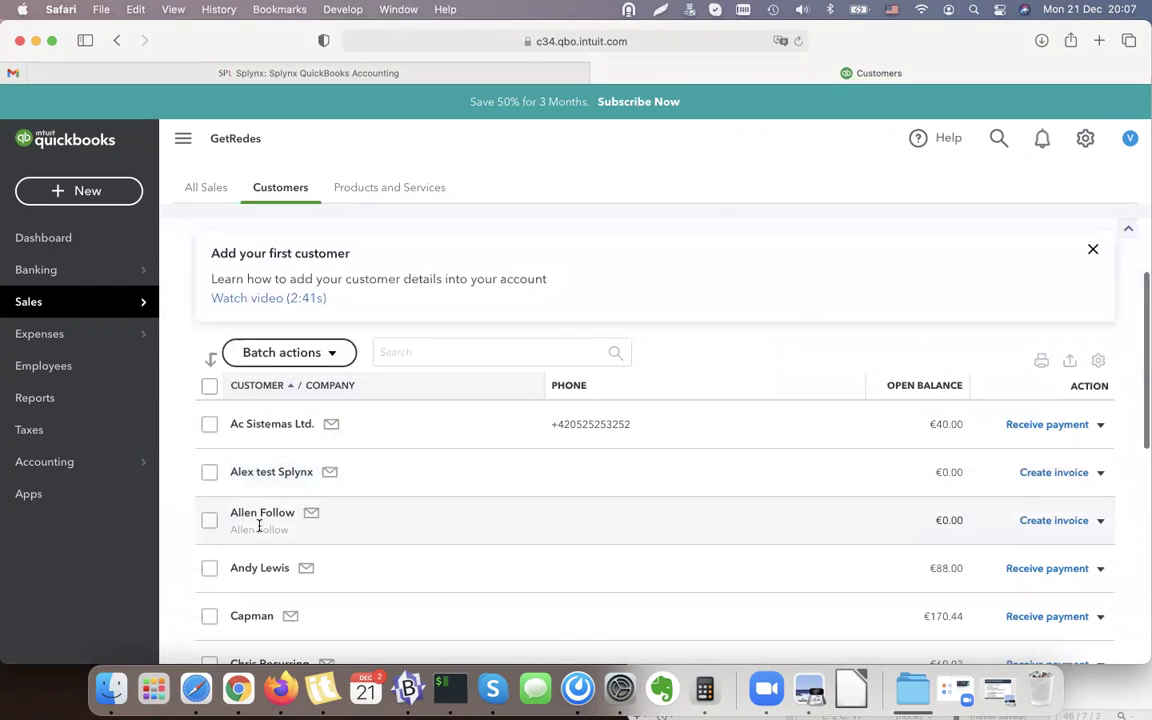
{"action": "scroll", "coordinate": [887, 375], "scroll_direction": "up", "scroll_amount": 3}
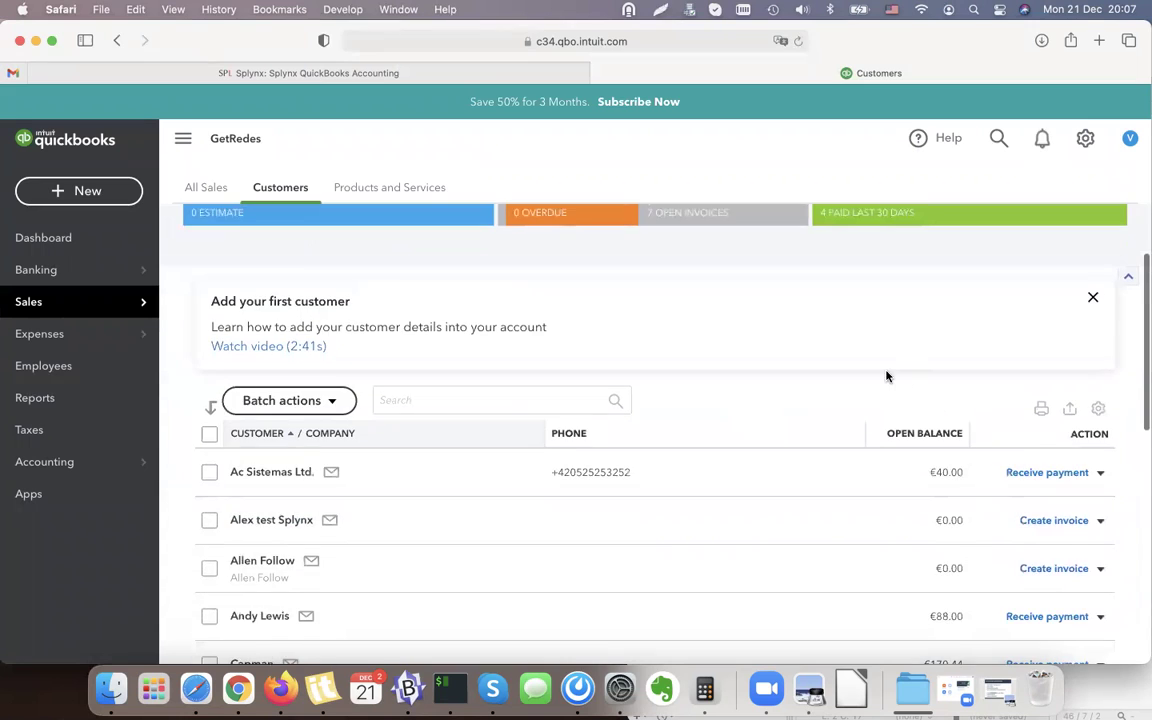
{"action": "left_click", "coordinate": [890, 324]}
{"action": "scroll", "coordinate": [890, 330], "scroll_direction": "down", "scroll_amount": 3}
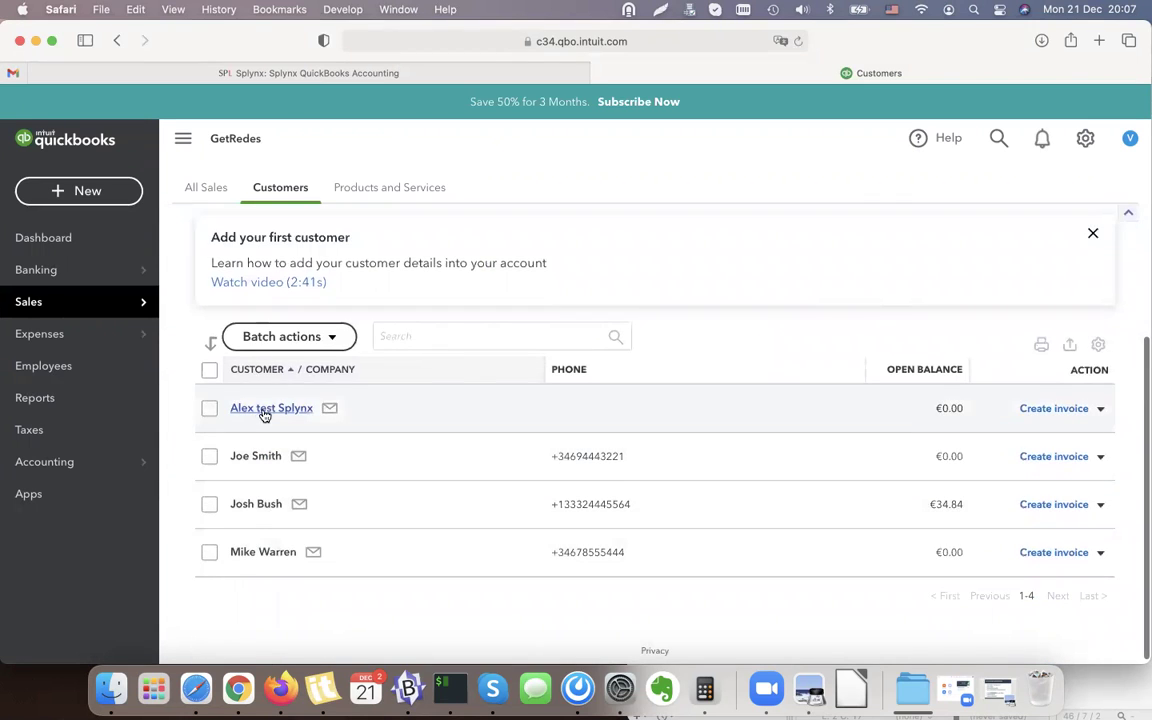
{"action": "left_click", "coordinate": [264, 409]}
{"action": "scroll", "coordinate": [577, 318], "scroll_direction": "down", "scroll_amount": 1}
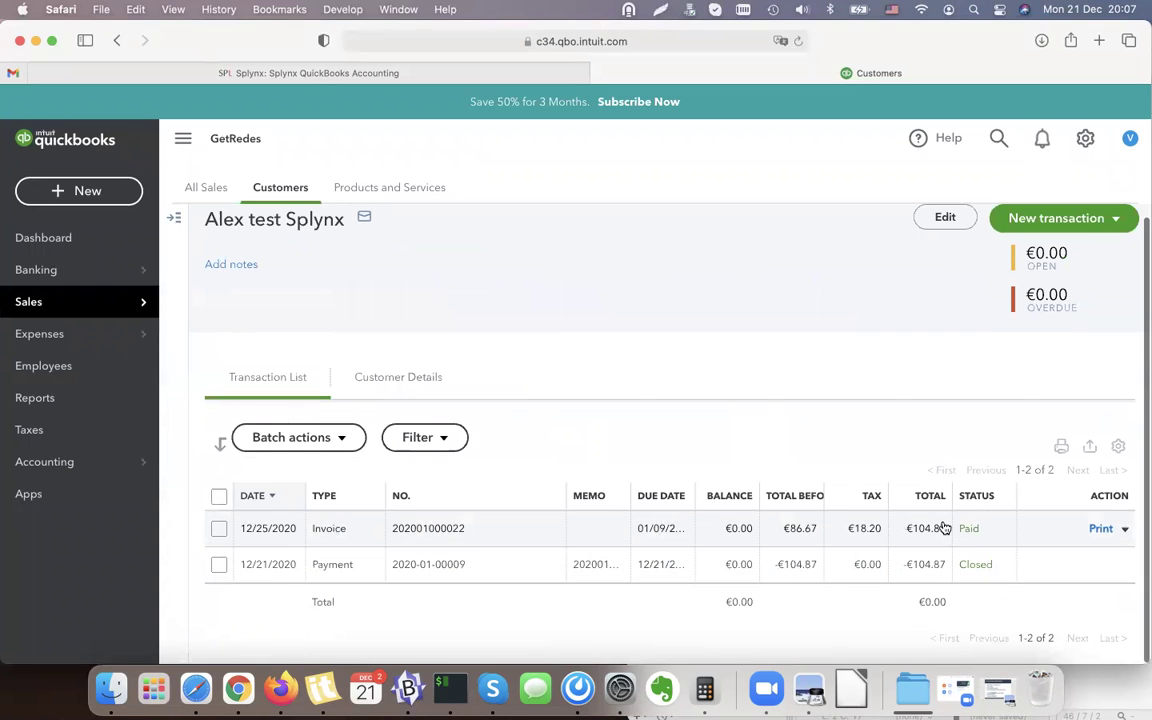
{"action": "scroll", "coordinate": [942, 522], "scroll_direction": "up", "scroll_amount": 1}
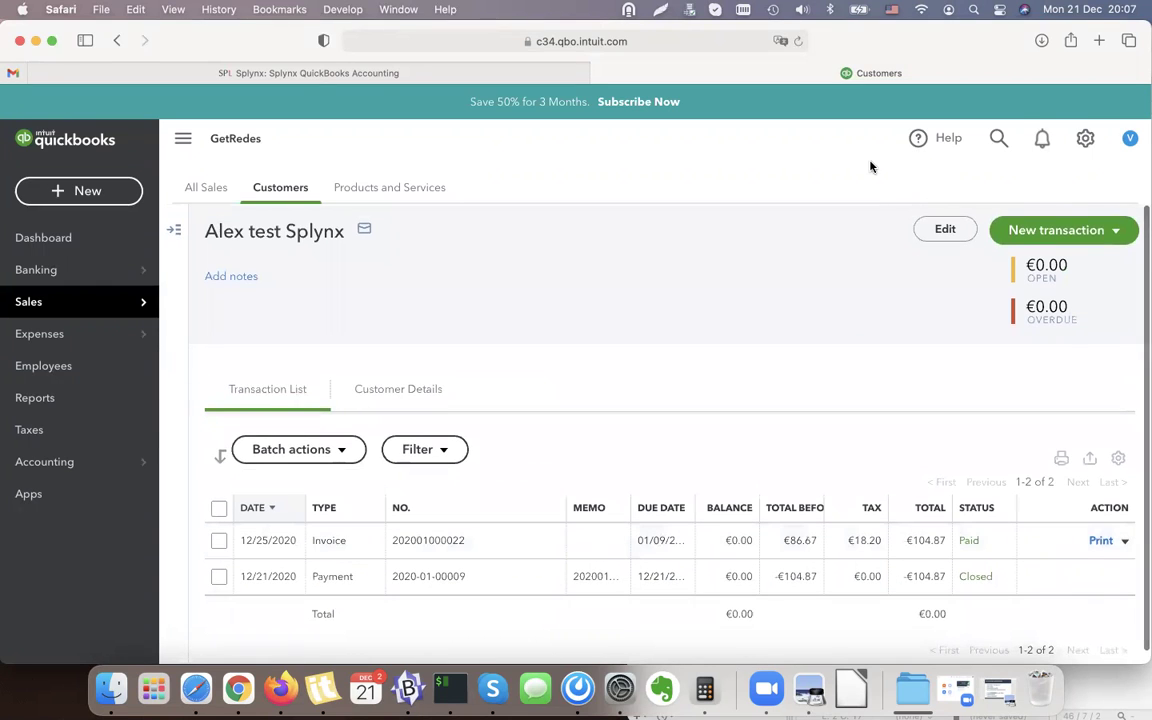
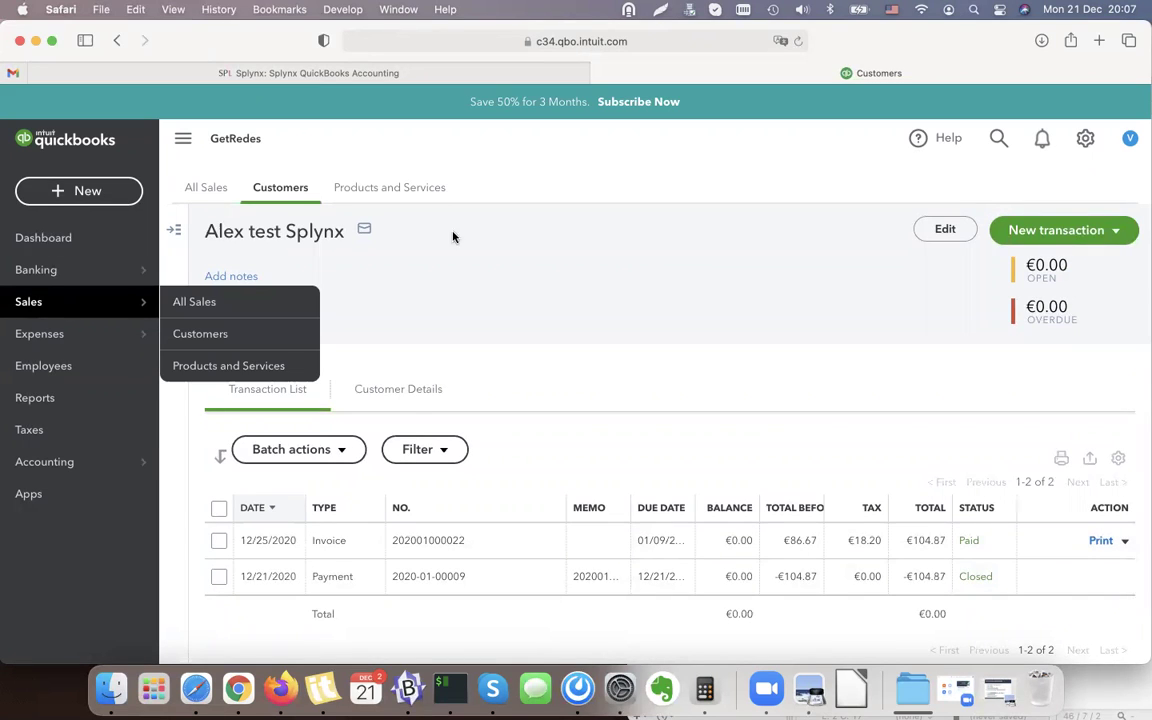
Return to the GetRedes QuickBooks dashboard and bring up slide 29's Accounting Integration steps in Preview.
{"action": "left_click", "coordinate": [35, 242]}
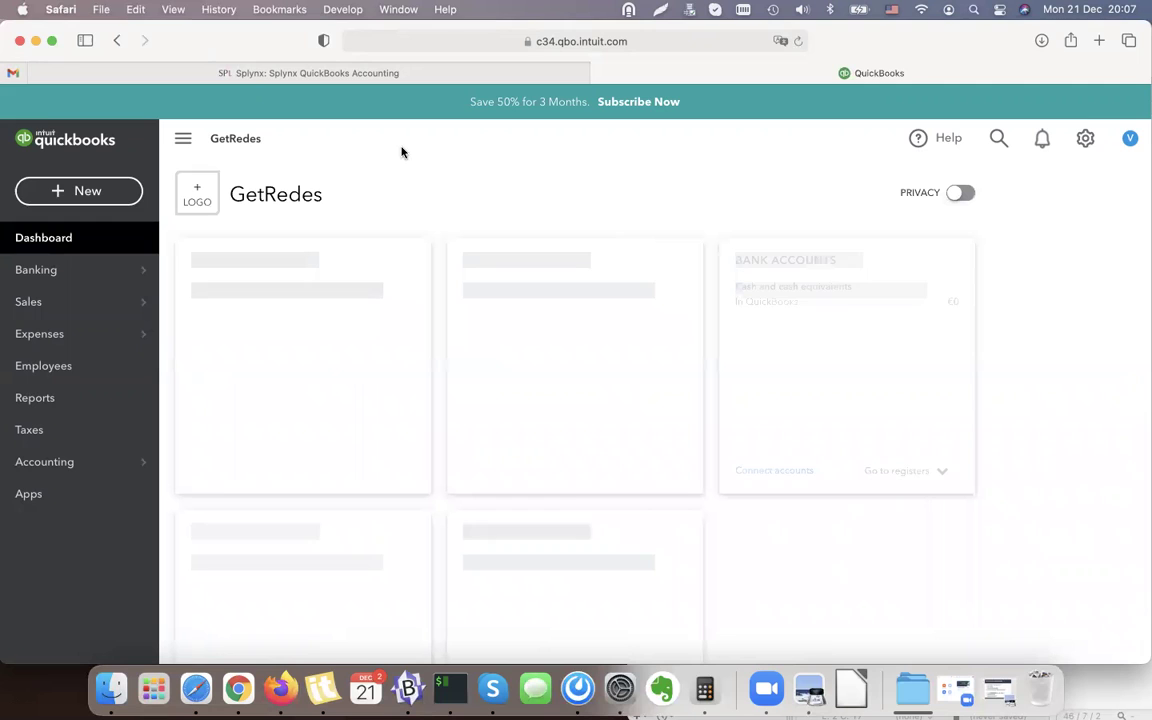
{"action": "mouse_move", "coordinate": [305, 74]}
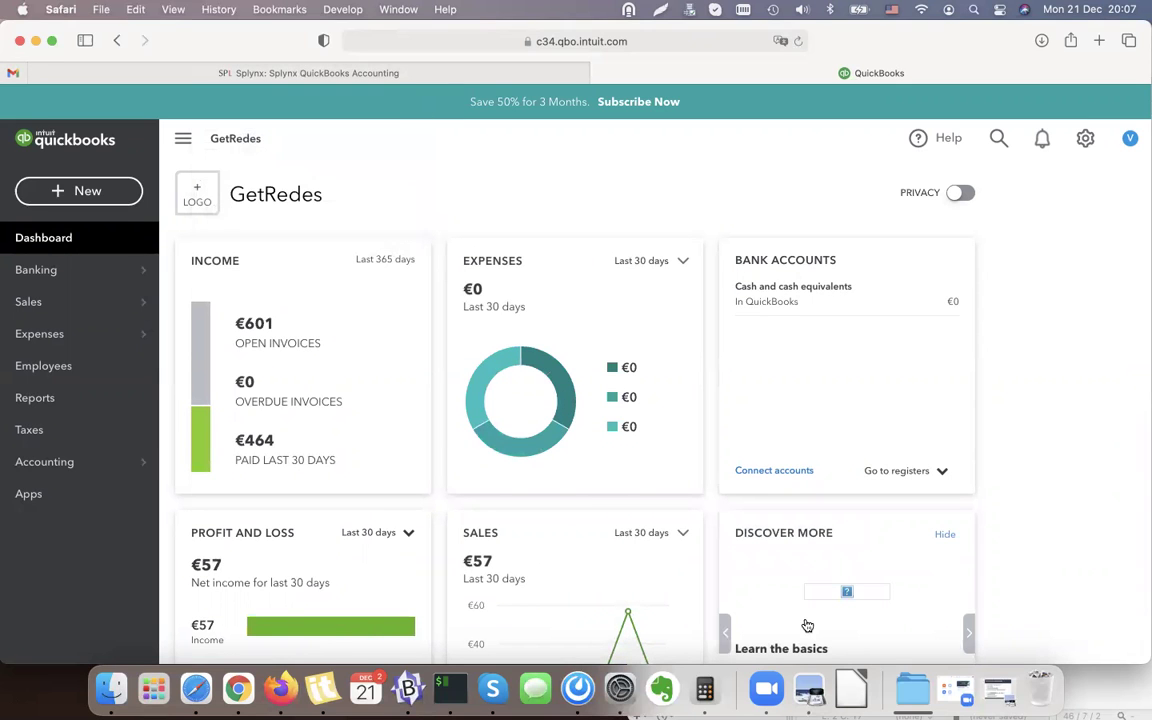
{"action": "left_click", "coordinate": [810, 690]}
{"action": "scroll", "coordinate": [609, 422], "scroll_direction": "down", "scroll_amount": 1}
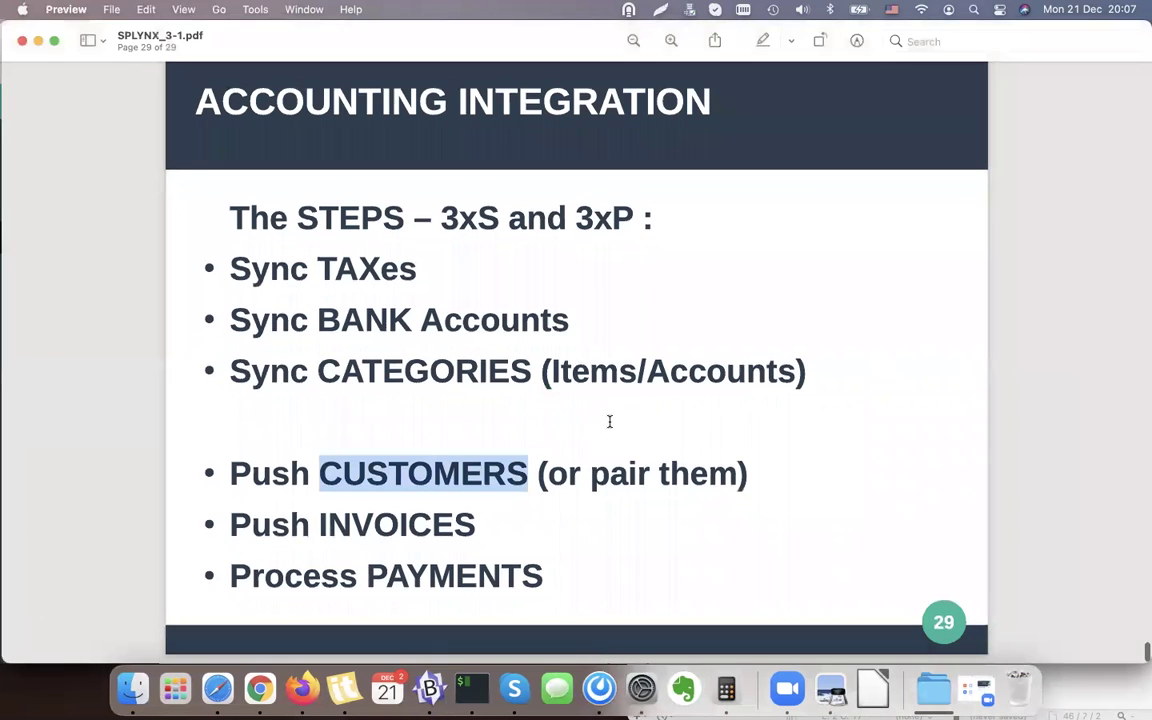
Highlight the Process PAYMENTS step on the slide, then minimize Preview back to the dashboard.
{"action": "triple_click", "coordinate": [481, 584]}
{"action": "left_click", "coordinate": [488, 580]}
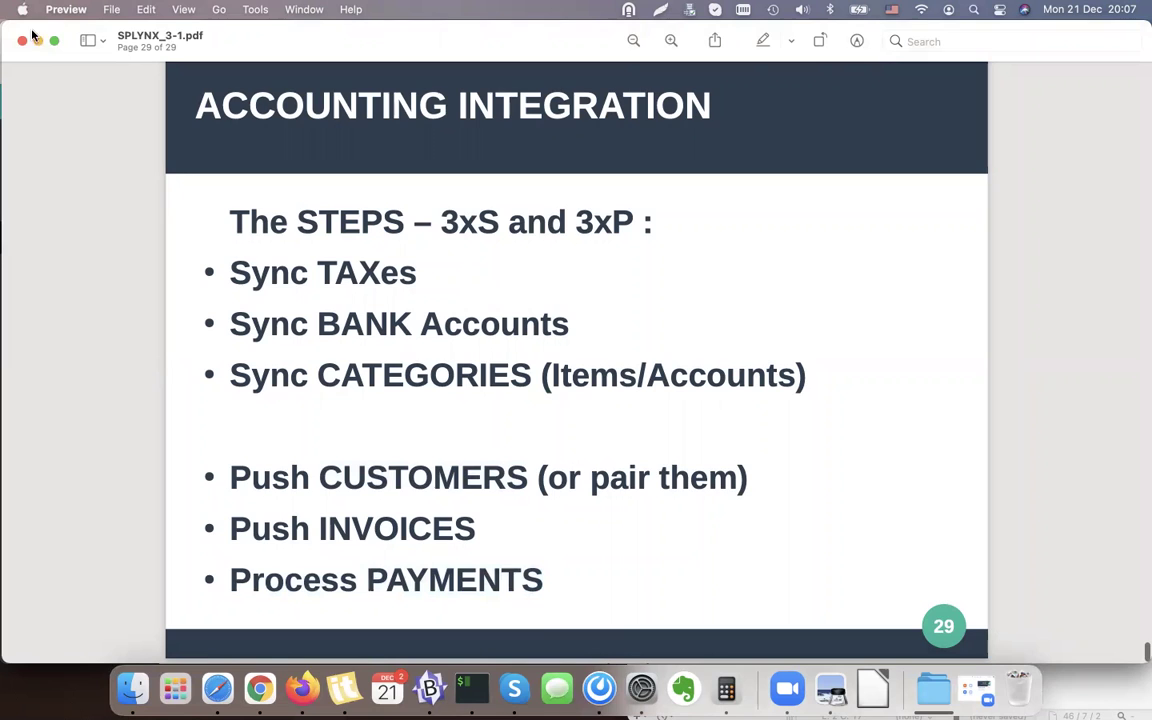
{"action": "left_click", "coordinate": [37, 41]}
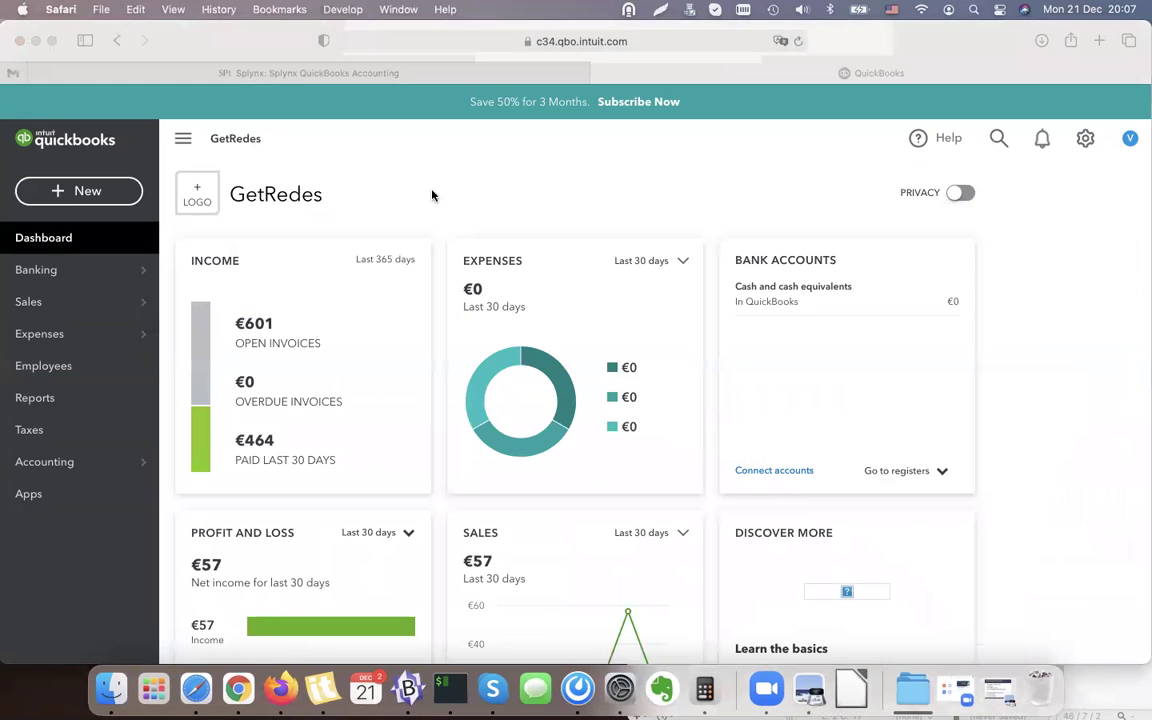
Open the Splynx Modules list under Config › Integrations.
{"action": "left_click", "coordinate": [313, 72]}
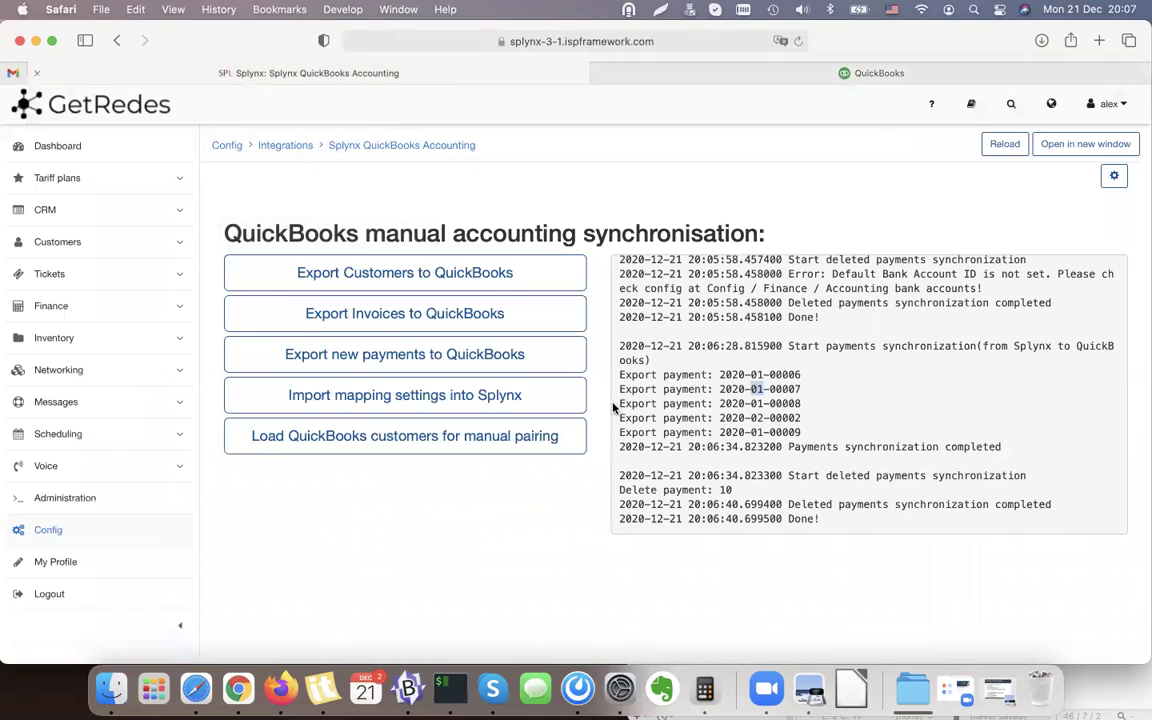
{"action": "left_click", "coordinate": [52, 531]}
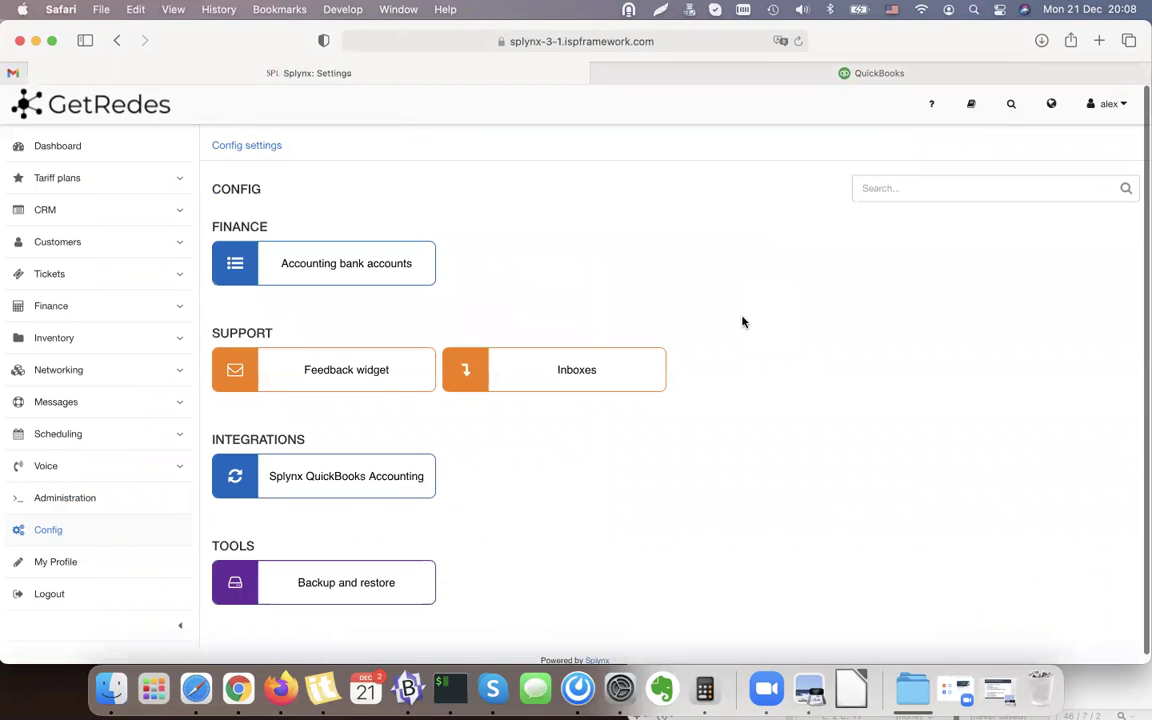
{"action": "left_click", "coordinate": [796, 41]}
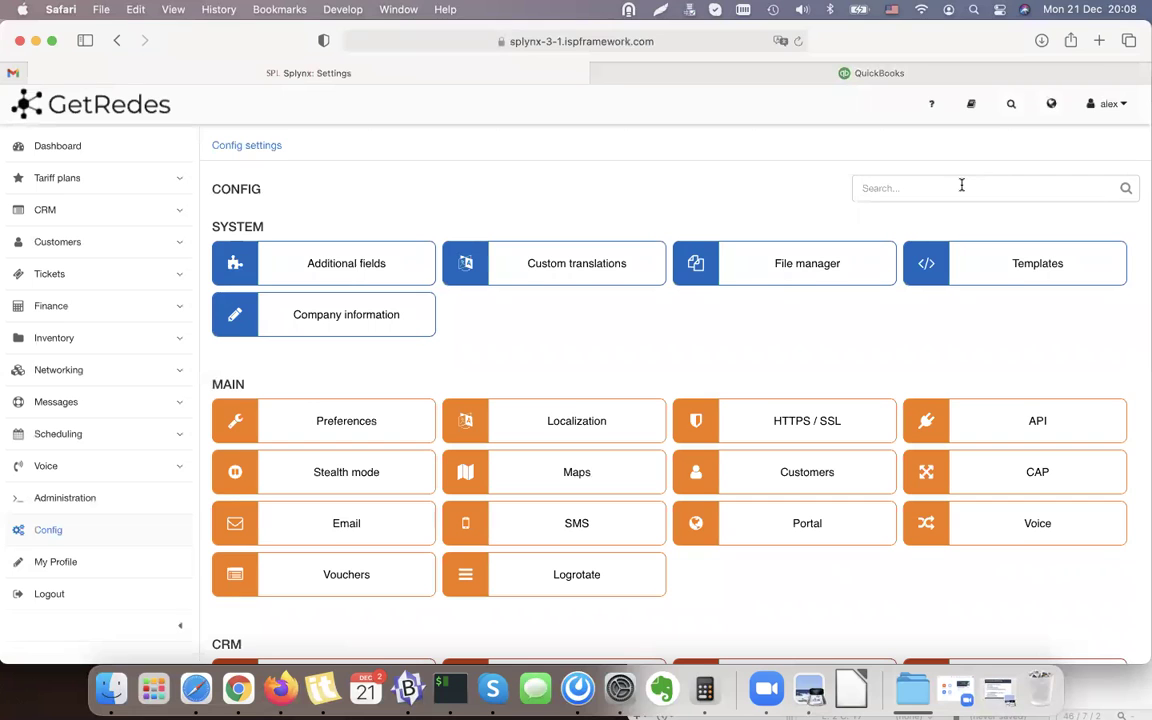
{"action": "scroll", "coordinate": [771, 365], "scroll_direction": "down", "scroll_amount": 15}
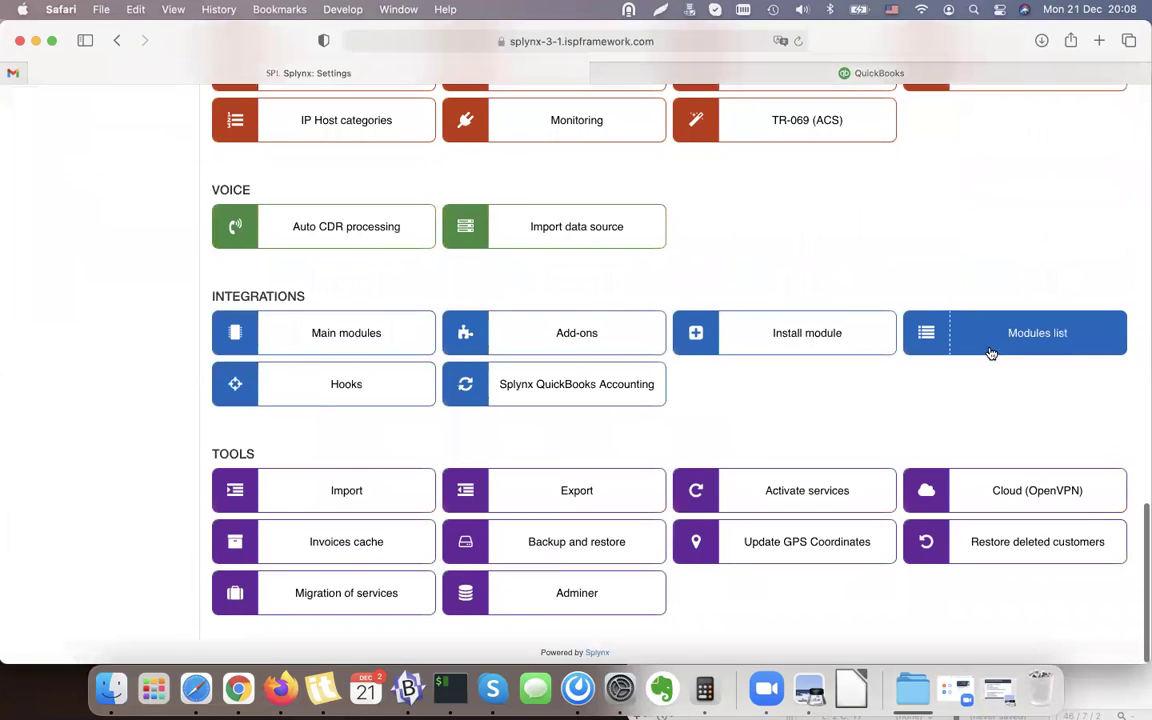
{"action": "left_click", "coordinate": [1038, 336]}
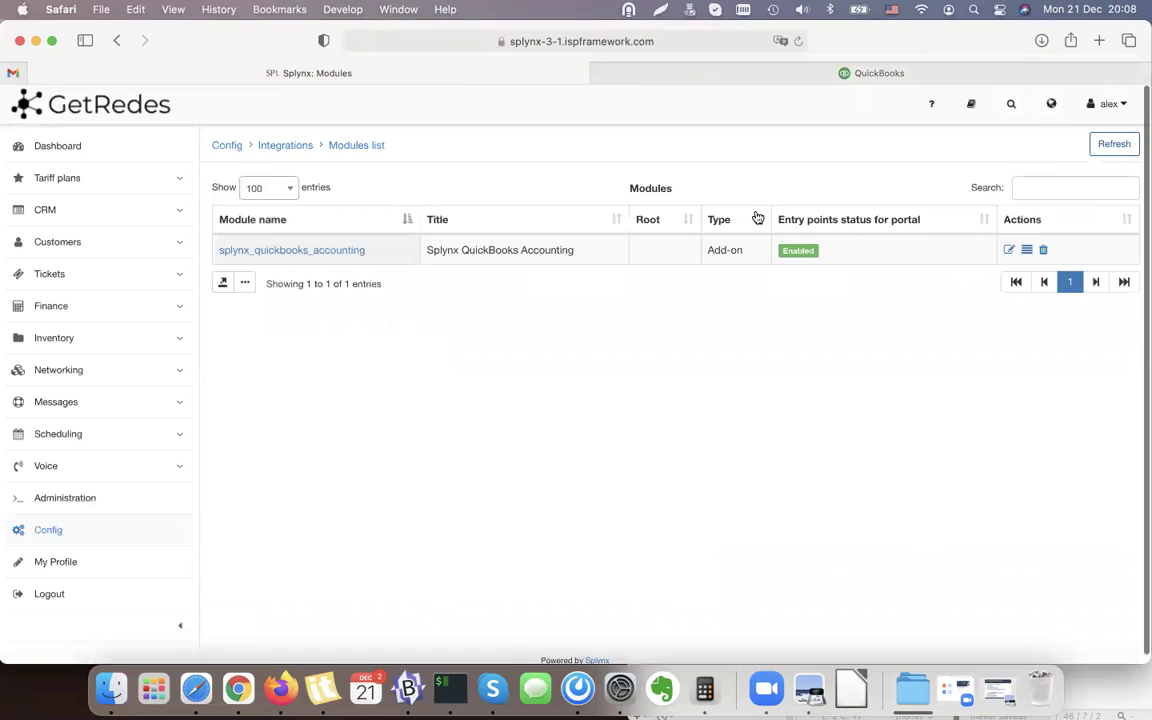
Set the QuickBooks module's payments synchronization direction to 'QuickBooks to Splynx' and save.
{"action": "left_click", "coordinate": [1007, 251]}
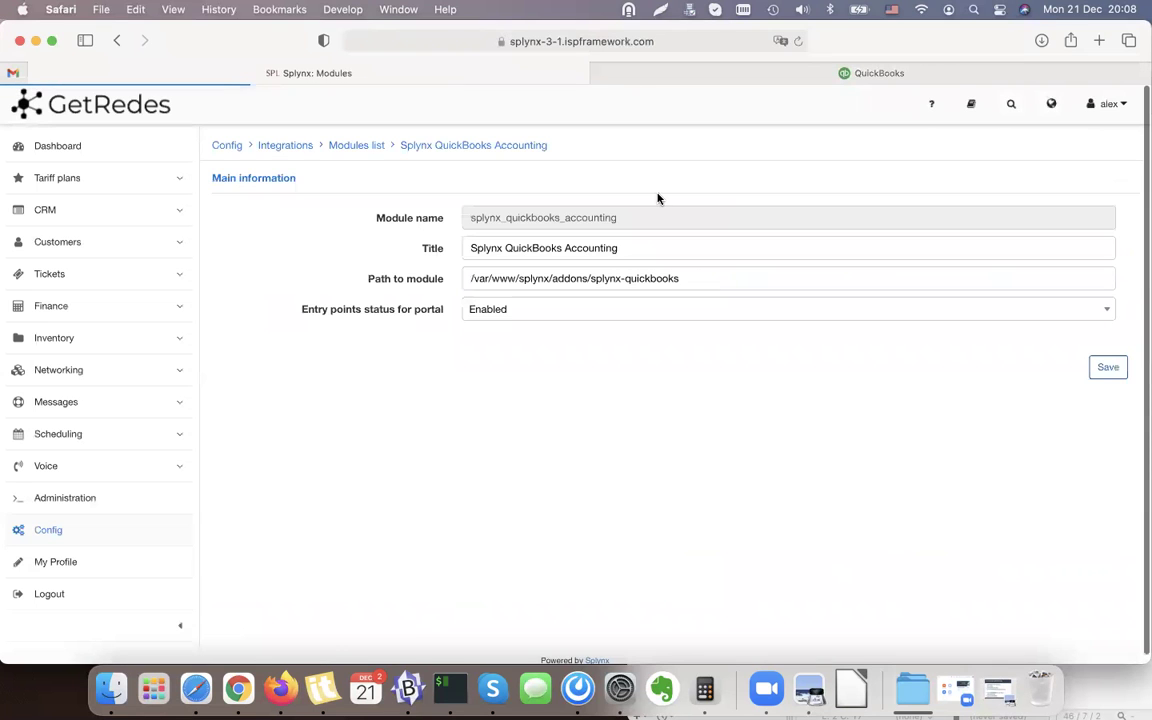
{"action": "scroll", "coordinate": [657, 198], "scroll_direction": "down", "scroll_amount": 3}
{"action": "scroll", "coordinate": [657, 198], "scroll_direction": "down", "scroll_amount": 10}
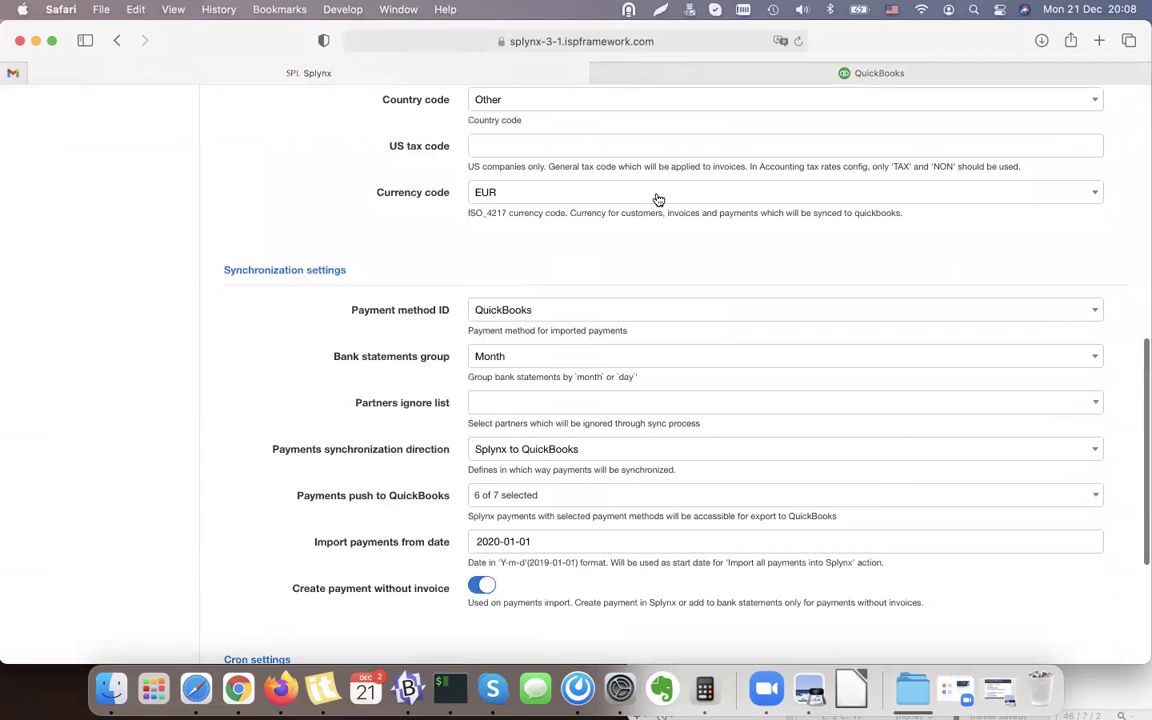
{"action": "left_click_drag", "start_coordinate": [272, 375], "coordinate": [445, 375]}
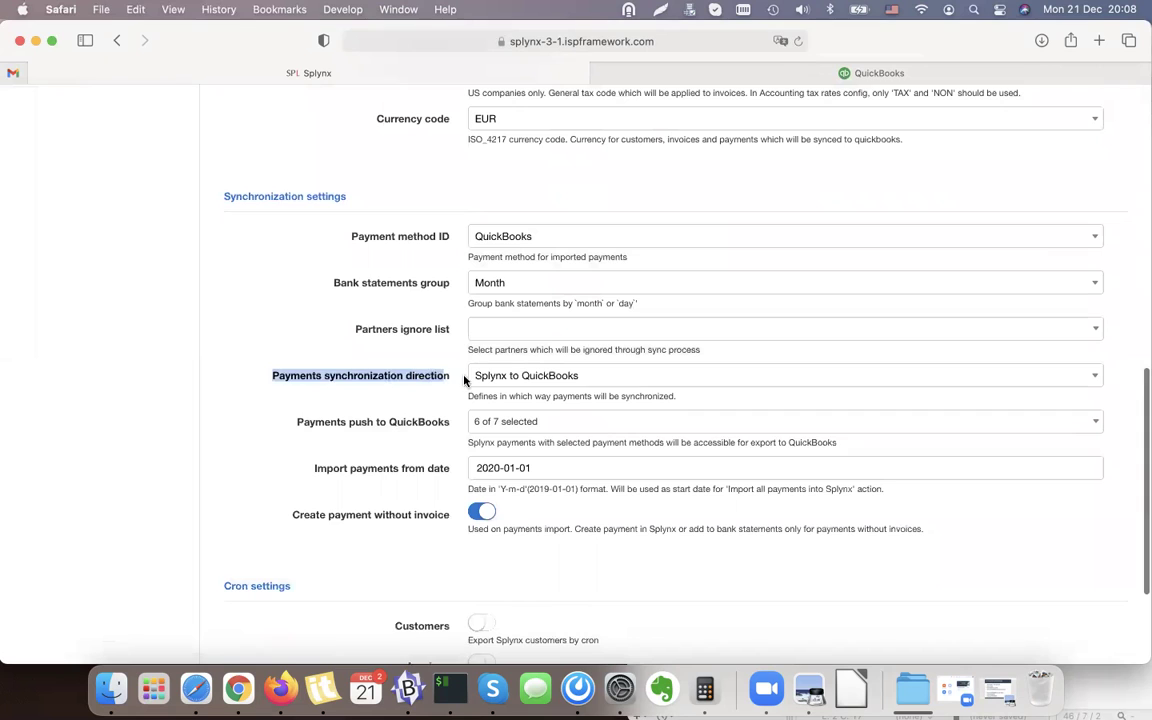
{"action": "left_click", "coordinate": [517, 378]}
{"action": "left_click", "coordinate": [517, 428]}
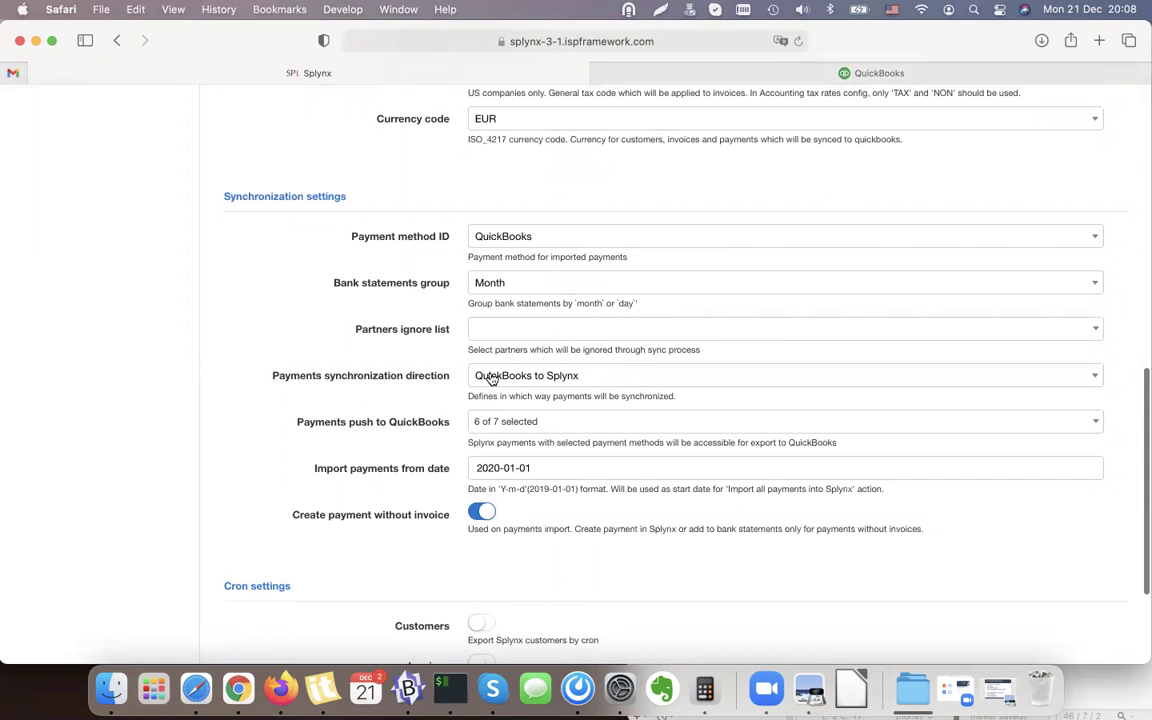
{"action": "scroll", "coordinate": [656, 373], "scroll_direction": "down", "scroll_amount": 5}
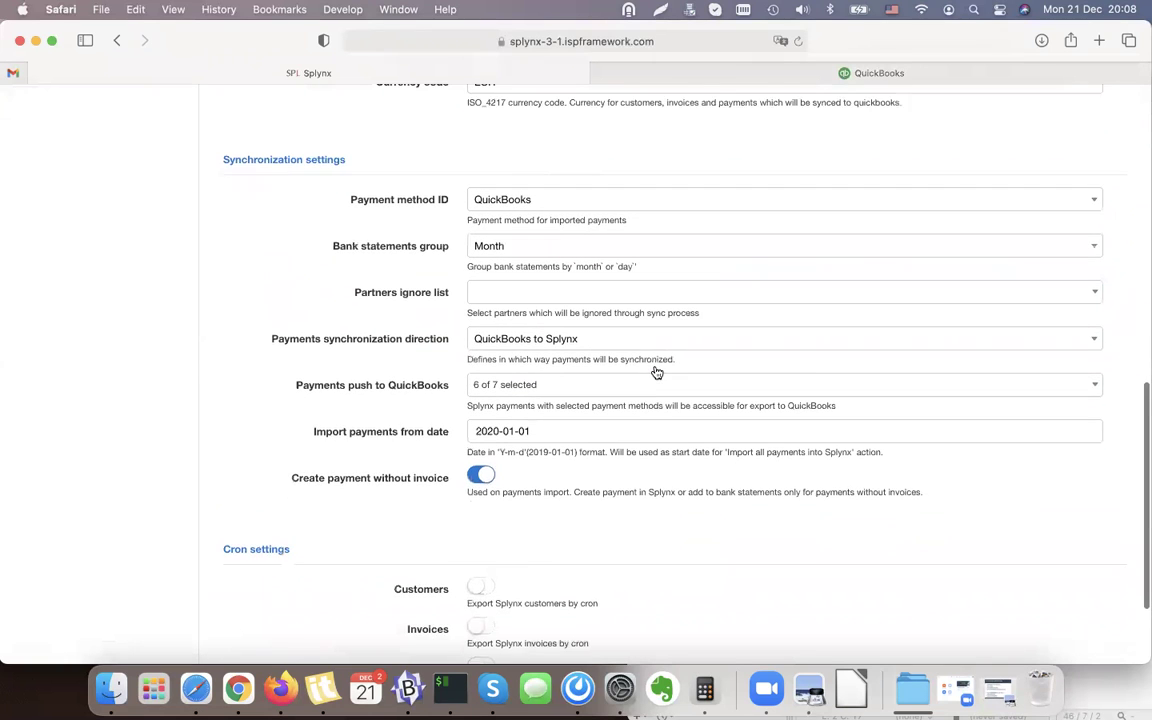
{"action": "left_click", "coordinate": [1108, 596]}
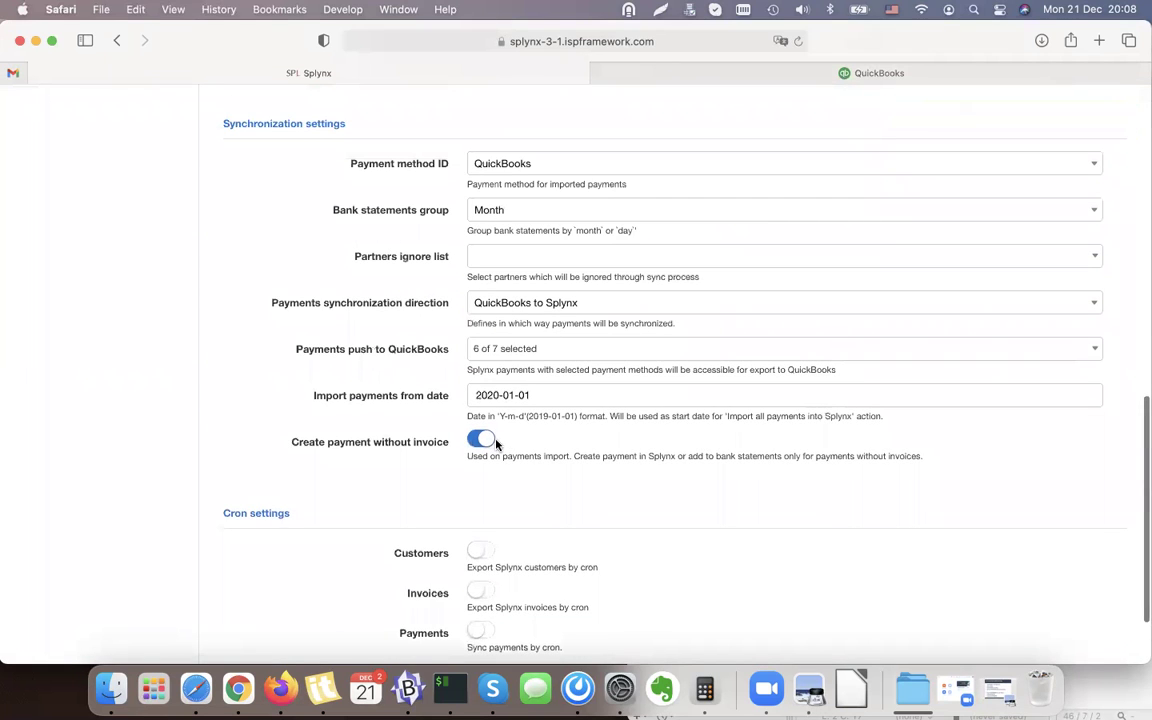
Turn off 'Create payment without invoice' and save the module settings again.
{"action": "left_click_drag", "start_coordinate": [284, 438], "coordinate": [445, 445]}
{"action": "left_click", "coordinate": [446, 448]}
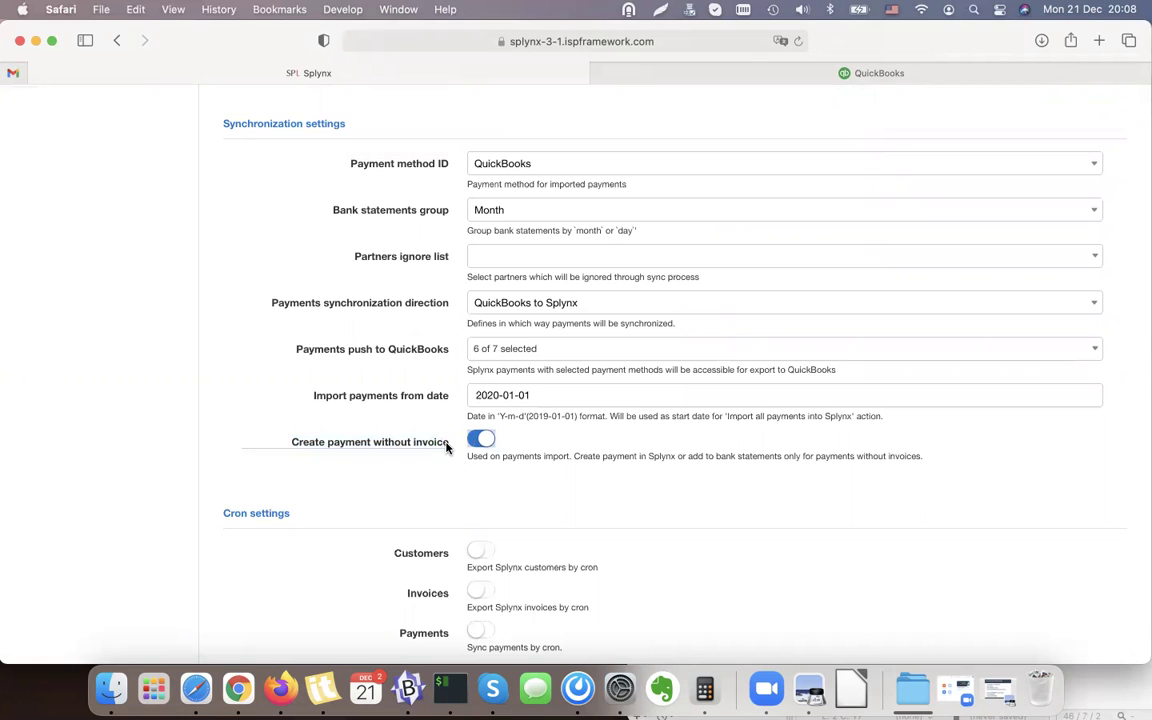
{"action": "left_click", "coordinate": [430, 447]}
{"action": "left_click", "coordinate": [481, 440]}
{"action": "scroll", "coordinate": [633, 452], "scroll_direction": "down", "scroll_amount": 3}
{"action": "left_click", "coordinate": [1105, 600]}
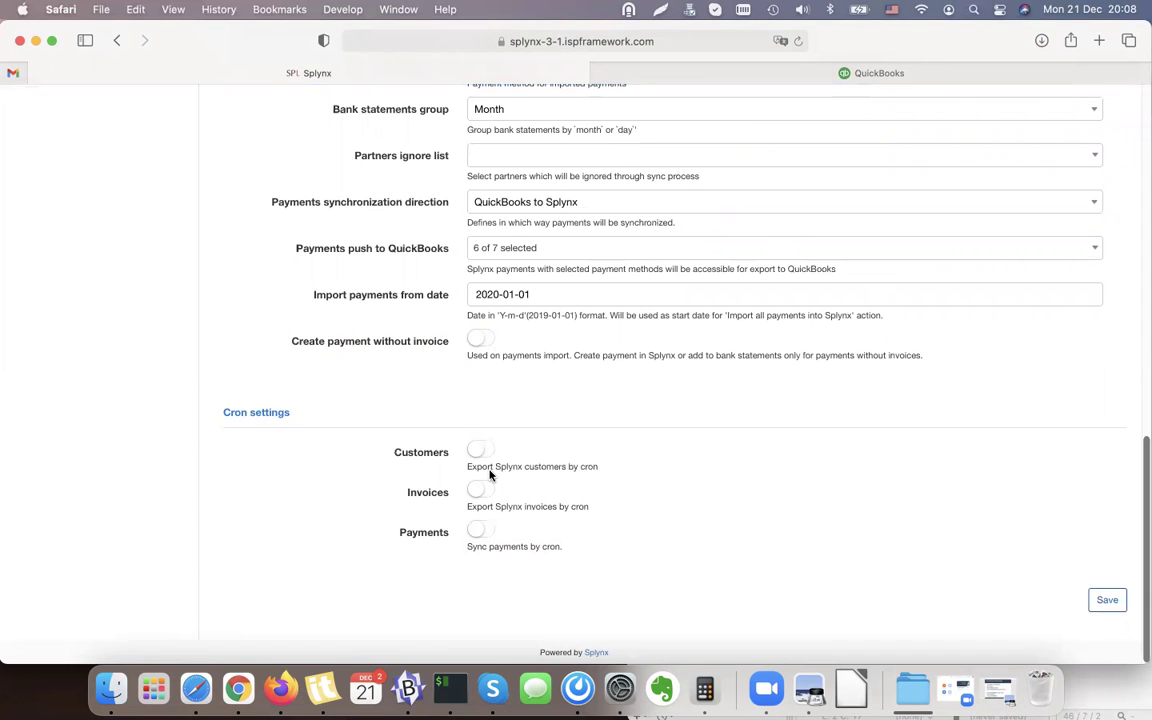
{"action": "scroll", "coordinate": [489, 475], "scroll_direction": "up", "scroll_amount": 15}
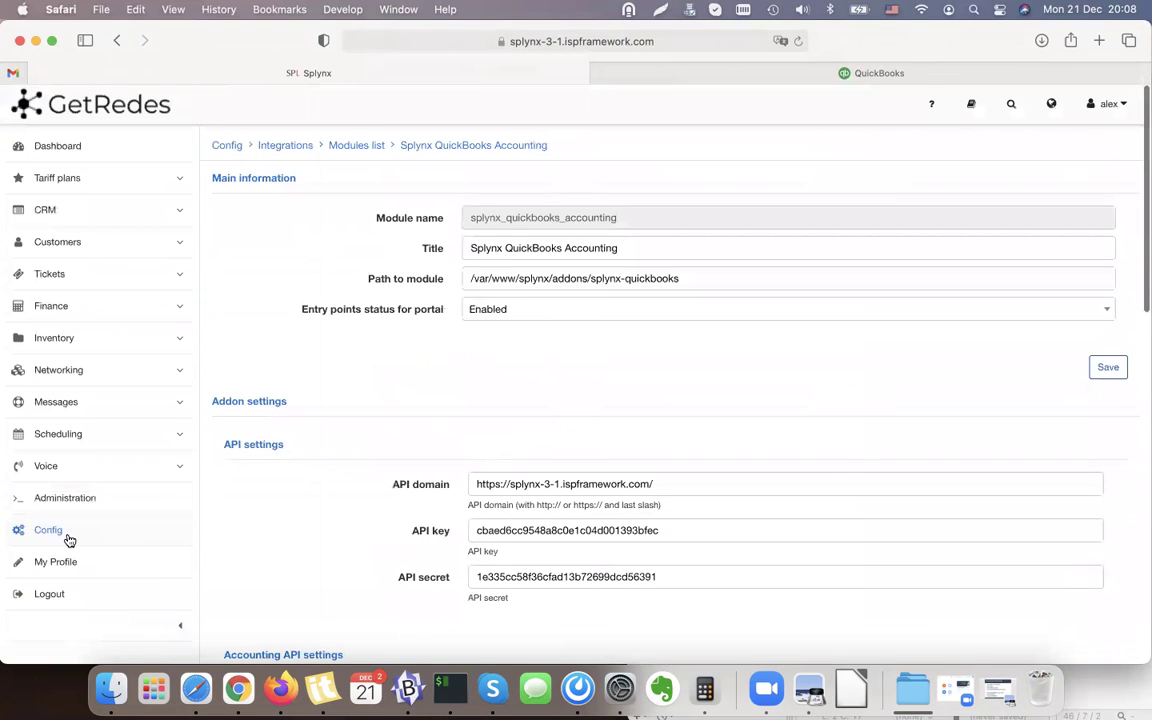
{"action": "left_click", "coordinate": [921, 76]}
Open the QuickBooks Customers list filtered to customers with open invoices.
{"action": "mouse_move", "coordinate": [62, 271]}
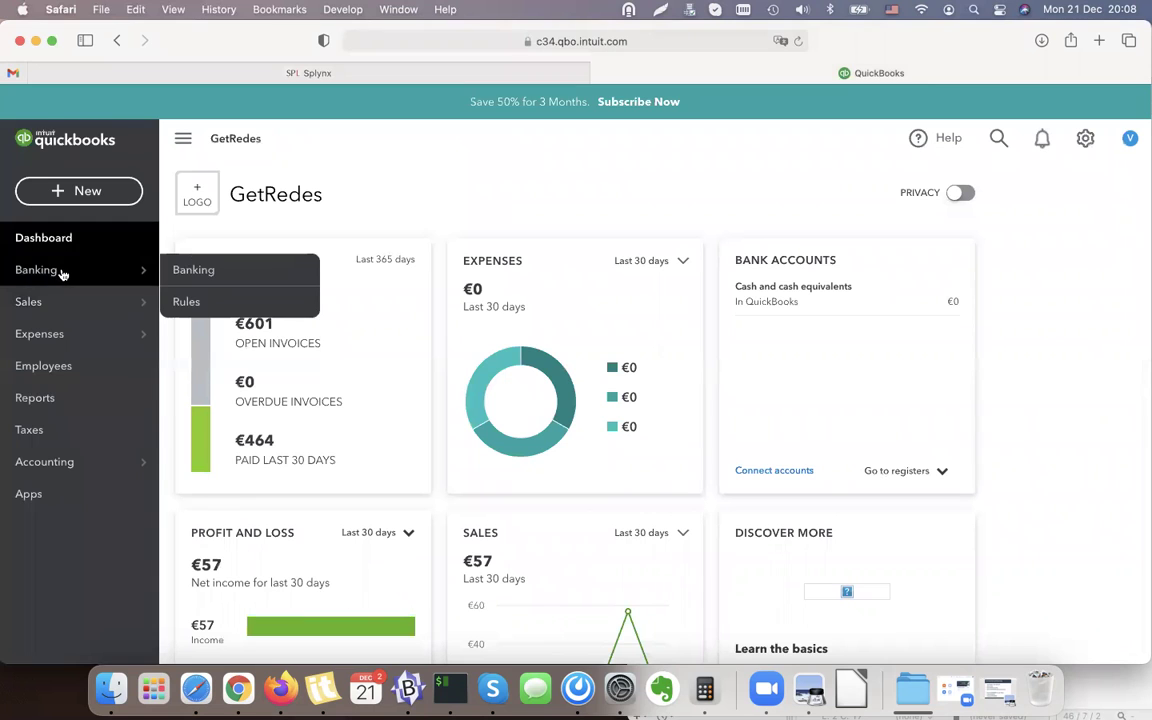
{"action": "mouse_move", "coordinate": [66, 309]}
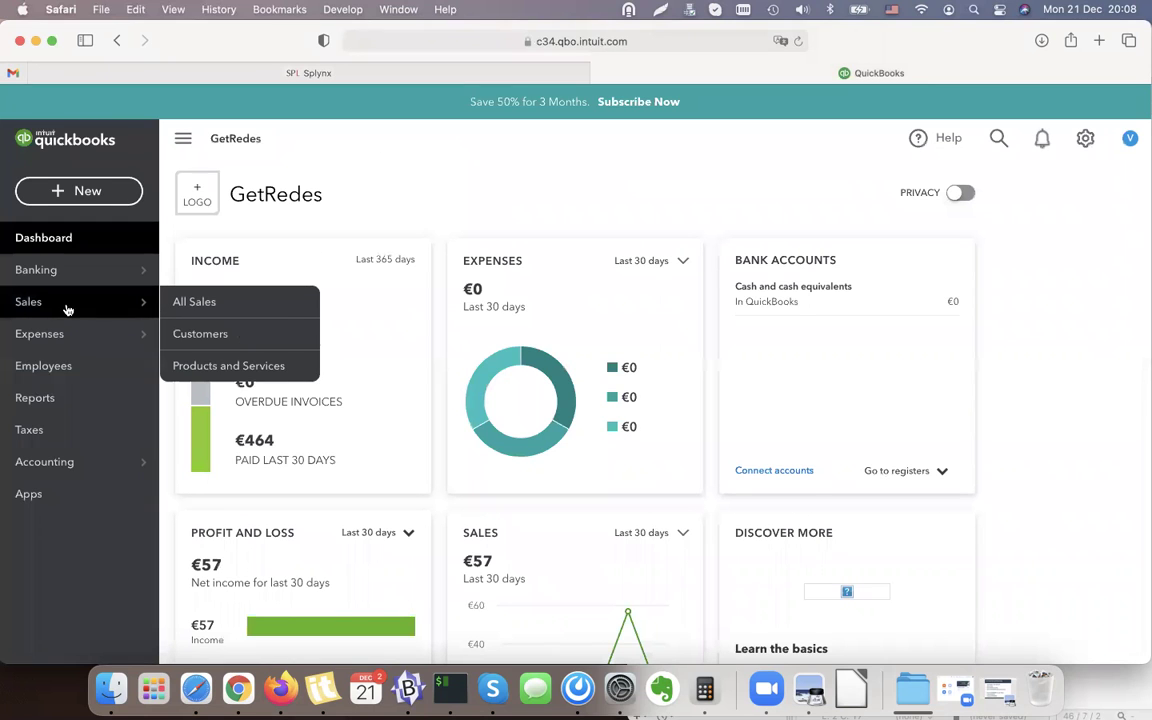
{"action": "left_click", "coordinate": [218, 334]}
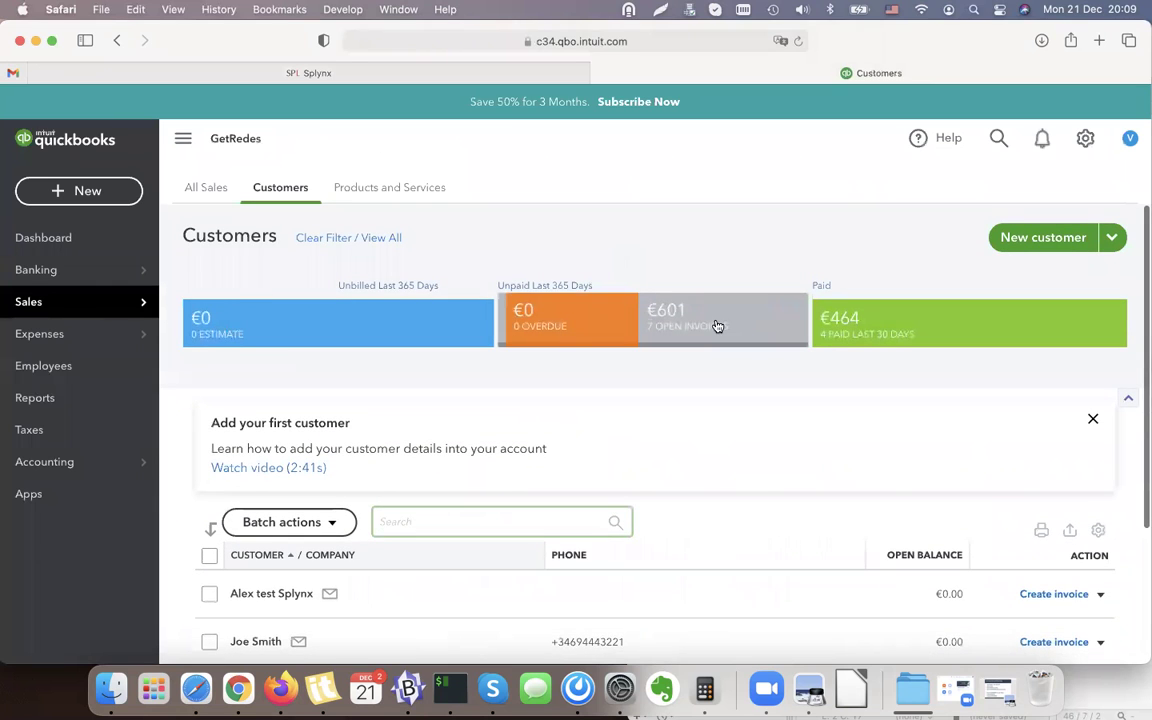
{"action": "left_click", "coordinate": [712, 326]}
{"action": "scroll", "coordinate": [665, 347], "scroll_direction": "down", "scroll_amount": 1}
{"action": "scroll", "coordinate": [665, 347], "scroll_direction": "down", "scroll_amount": 5}
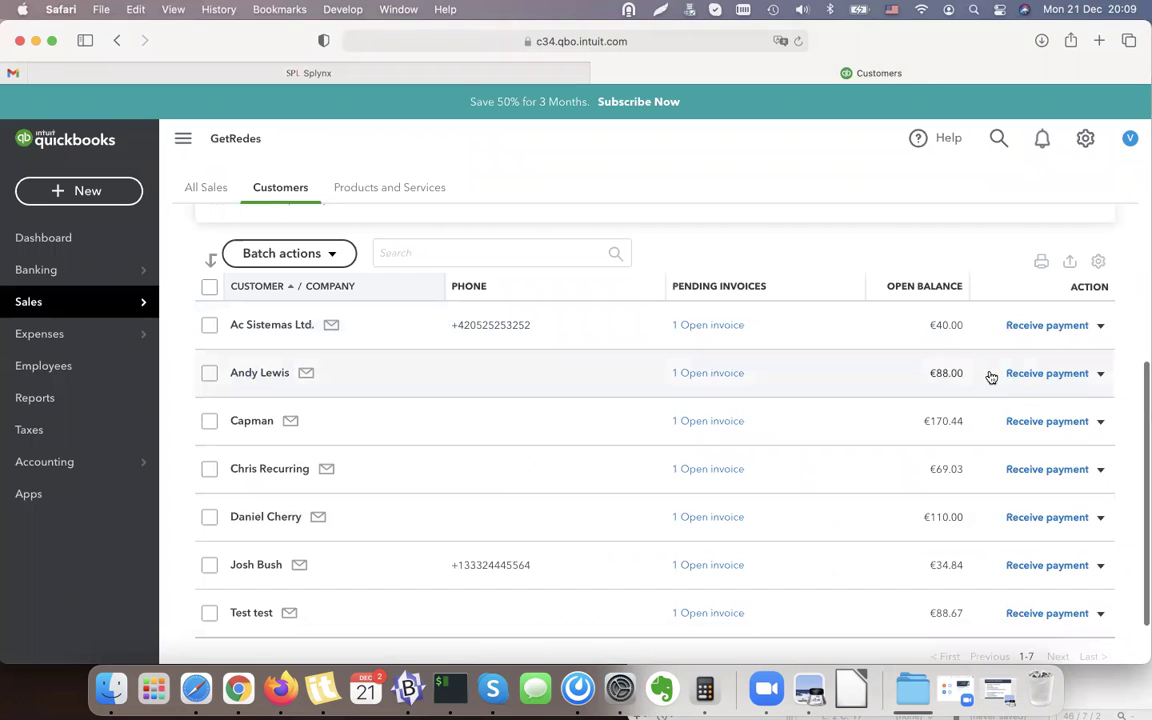
Receive and save the €88.00 payment on the customer's open invoice, then close the form.
{"action": "left_click", "coordinate": [1047, 325]}
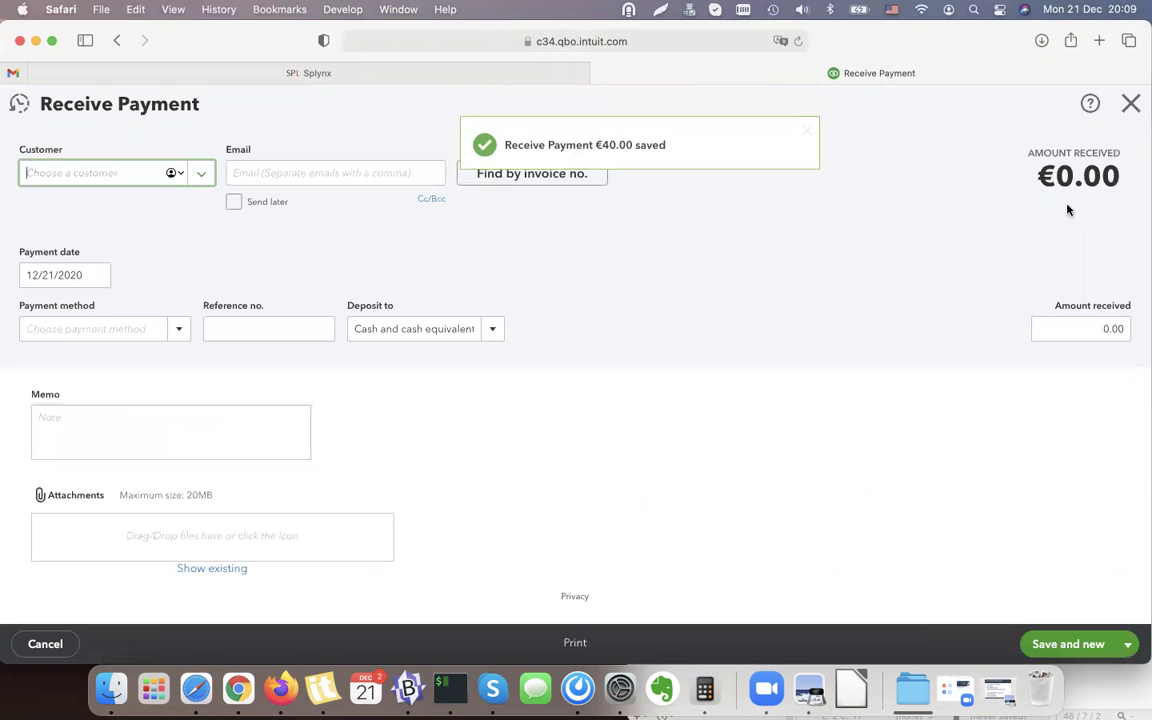
{"action": "scroll", "coordinate": [1036, 418], "scroll_direction": "down", "scroll_amount": 4}
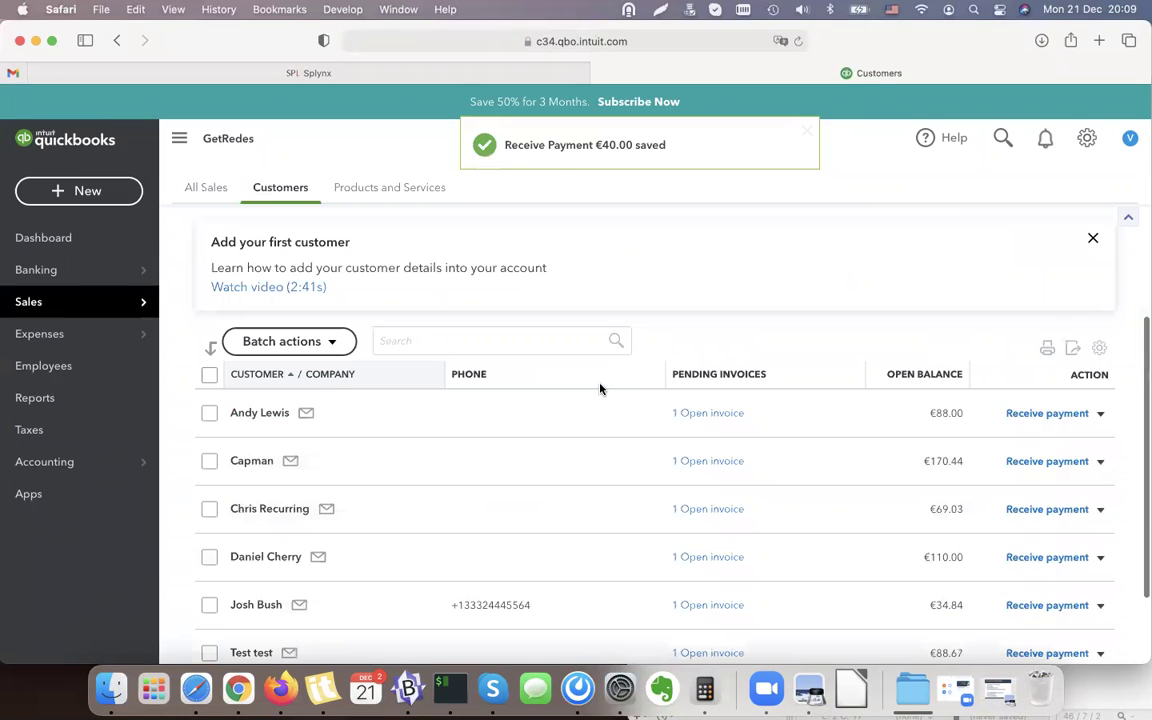
{"action": "left_click", "coordinate": [1032, 414]}
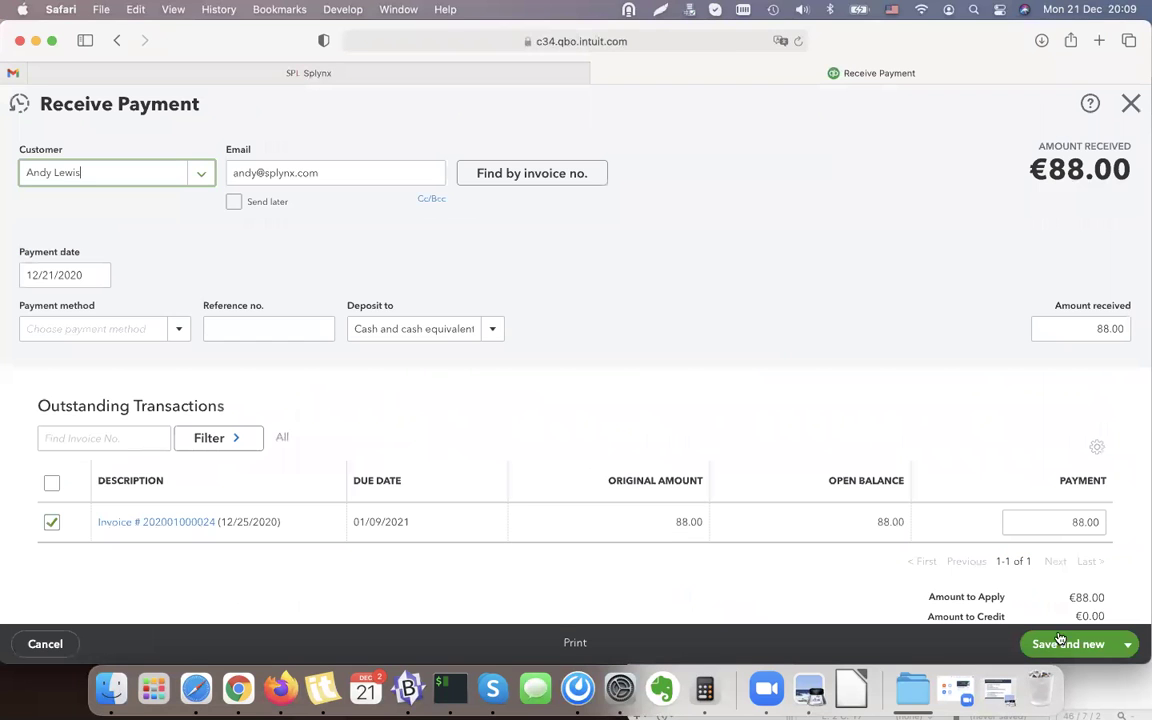
{"action": "left_click", "coordinate": [1059, 640]}
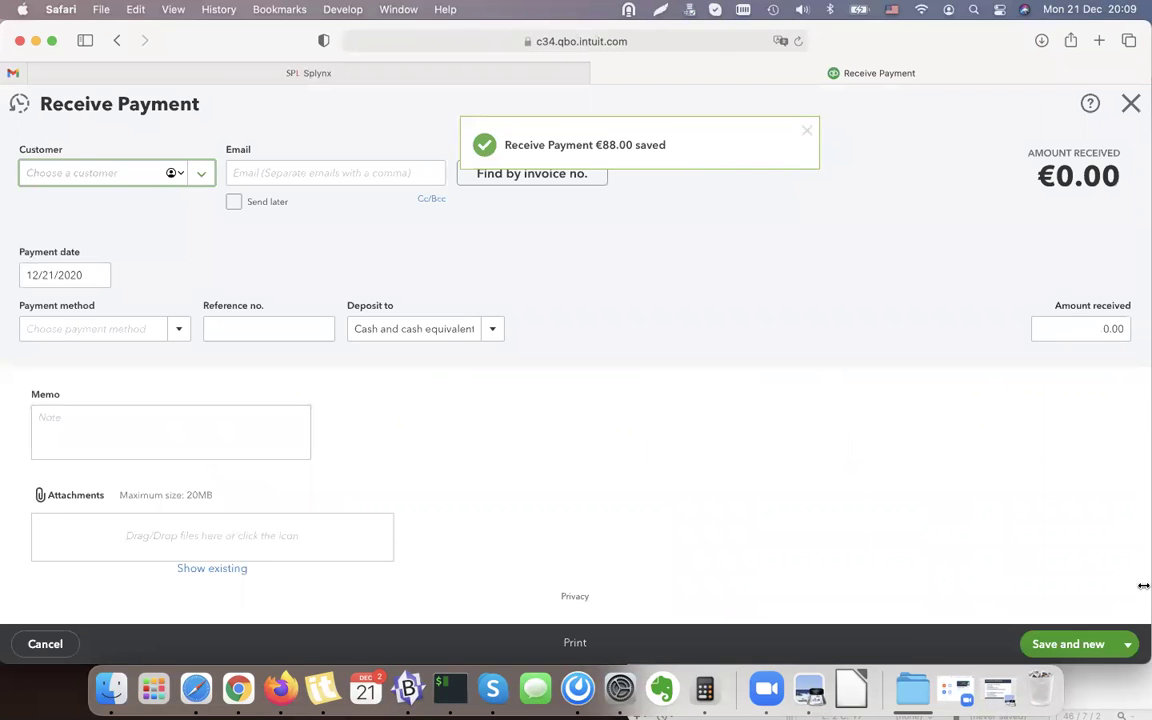
{"action": "left_click", "coordinate": [1130, 103]}
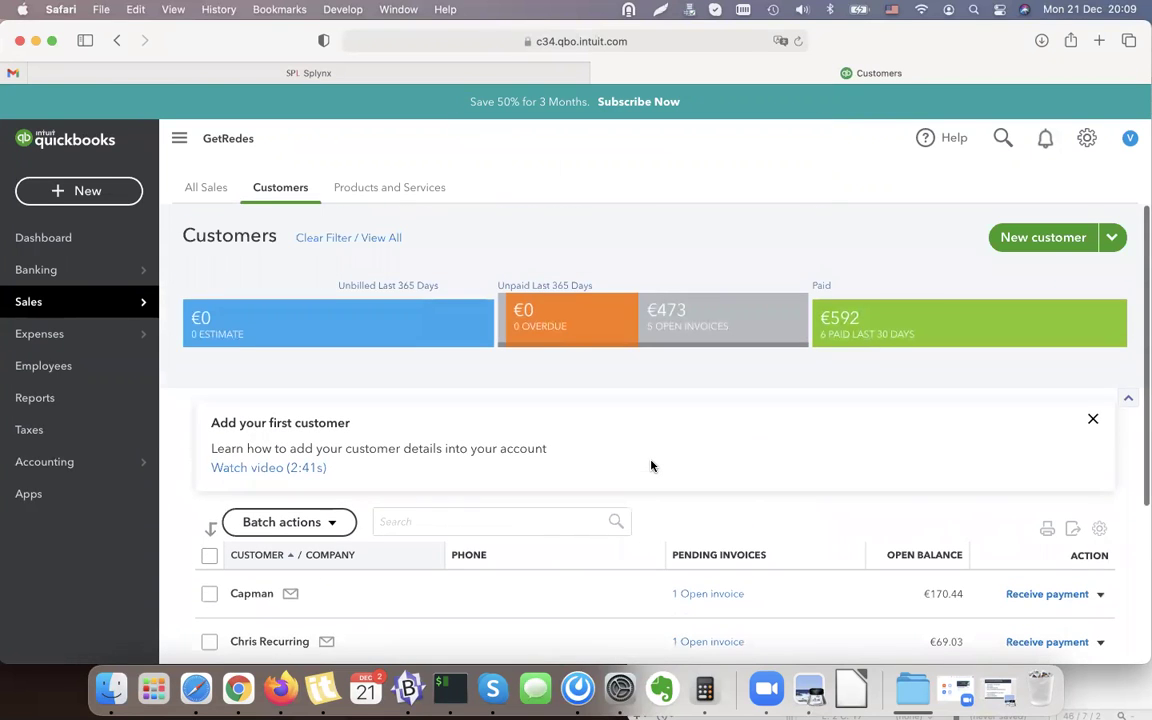
On the Splynx QuickBooks Accounting sync page, run and confirm Import new payments into Splynx.
{"action": "left_click", "coordinate": [264, 72]}
{"action": "scroll", "coordinate": [331, 422], "scroll_direction": "down", "scroll_amount": 1}
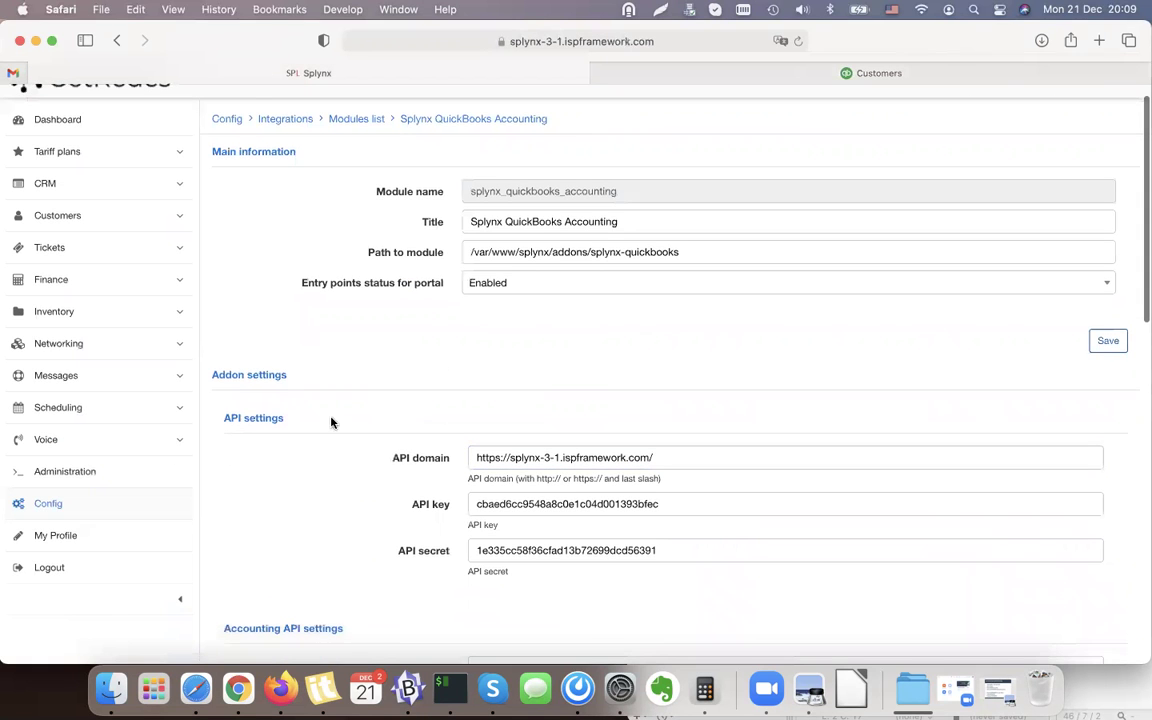
{"action": "left_click", "coordinate": [62, 503]}
{"action": "scroll", "coordinate": [471, 438], "scroll_direction": "down", "scroll_amount": 10}
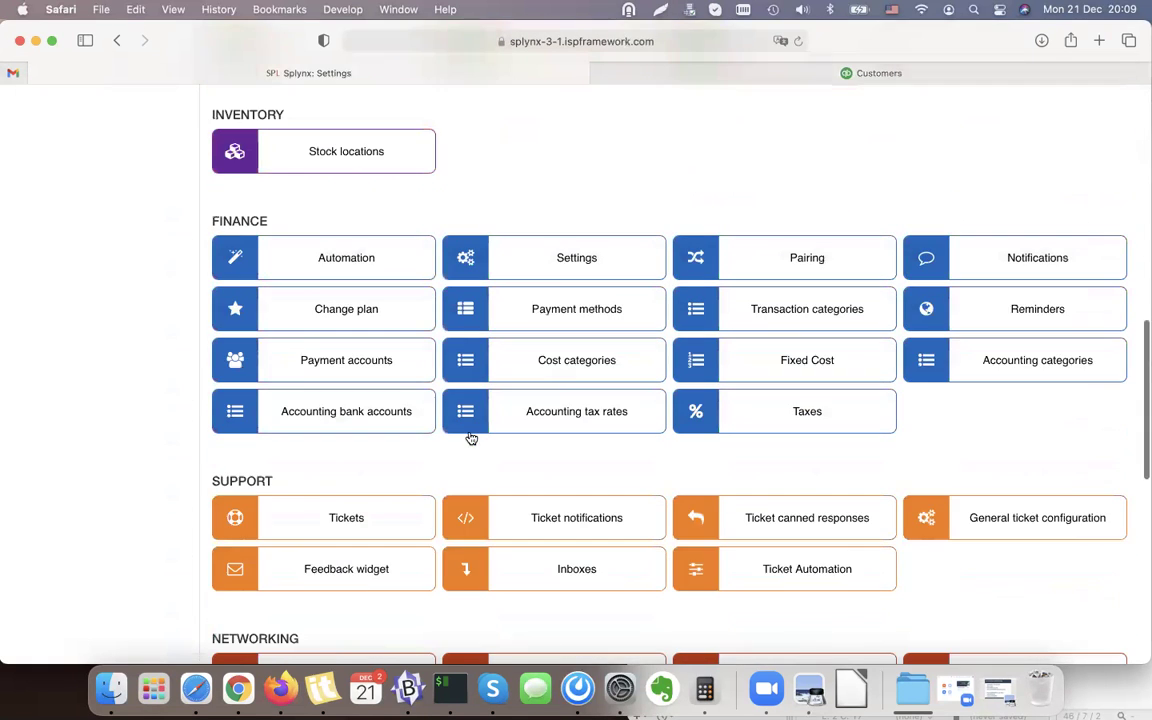
{"action": "scroll", "coordinate": [471, 438], "scroll_direction": "down", "scroll_amount": 10}
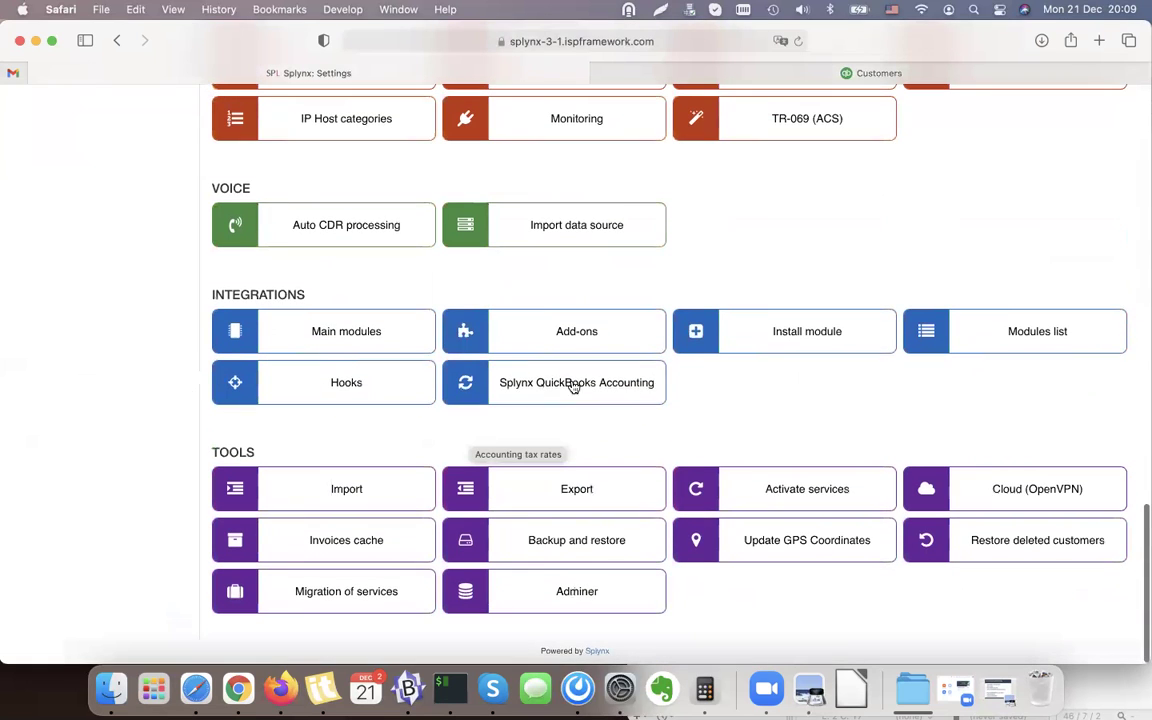
{"action": "left_click", "coordinate": [594, 388]}
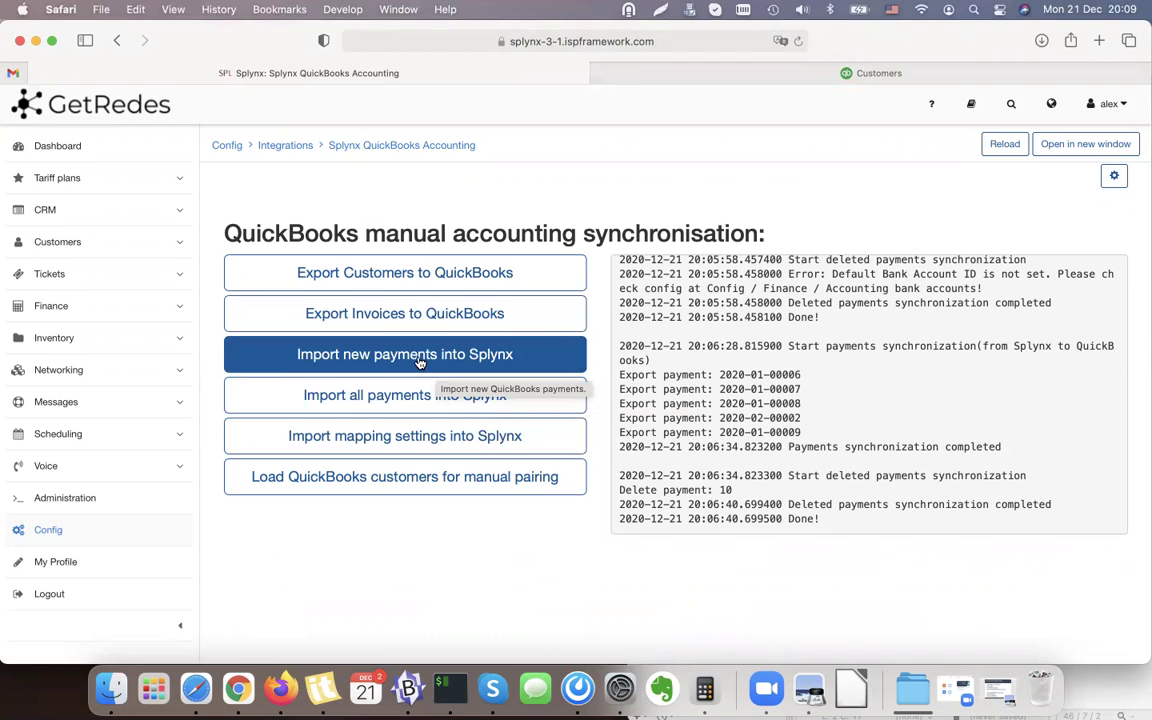
{"action": "left_click", "coordinate": [420, 362]}
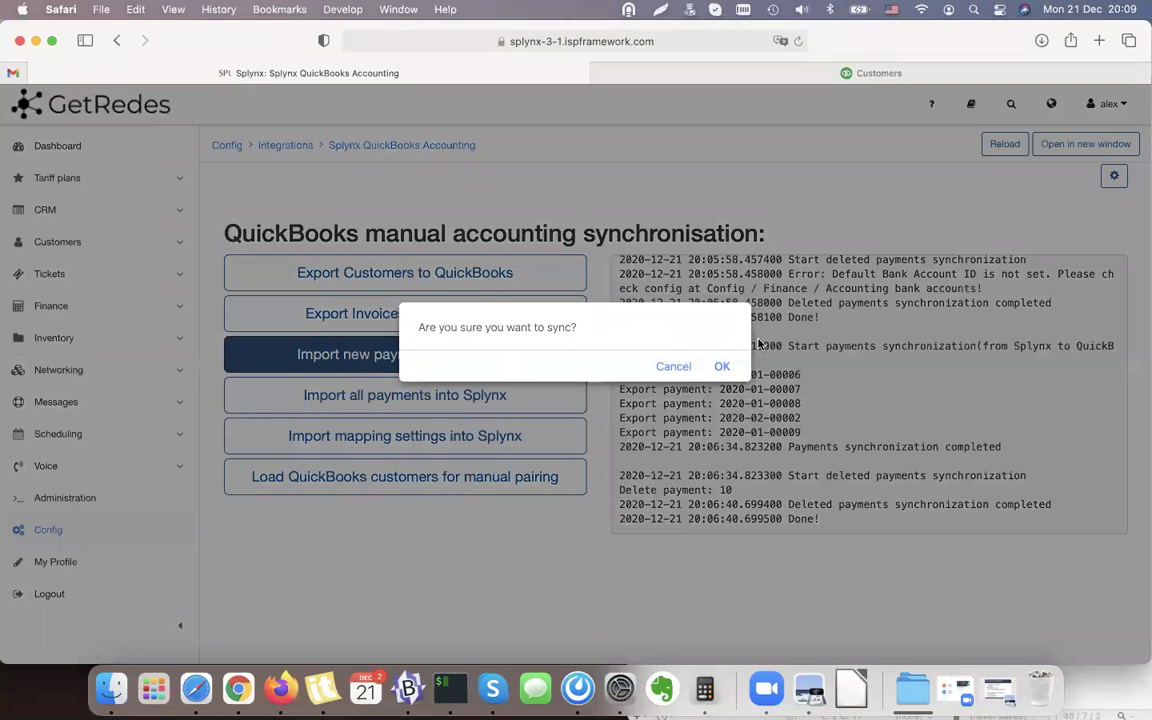
{"action": "left_click", "coordinate": [725, 366]}
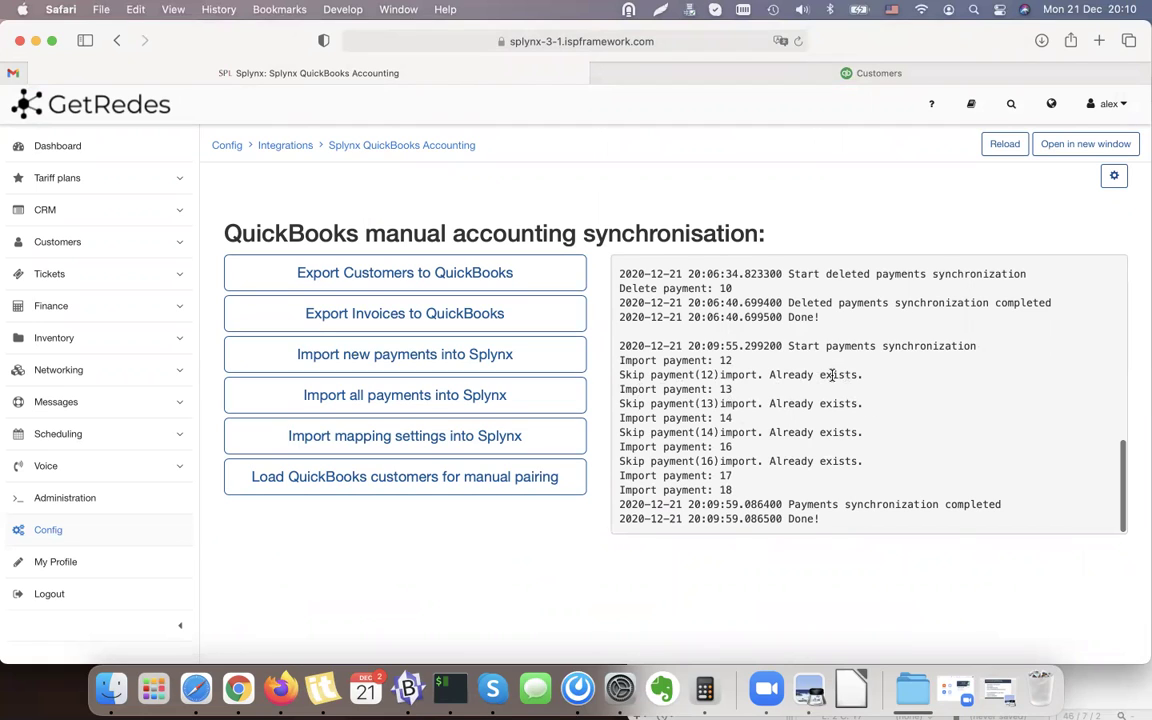
Check the sync log lines for imported payments 17 and 18, then expand Finance.
{"action": "left_click_drag", "start_coordinate": [761, 489], "coordinate": [622, 470]}
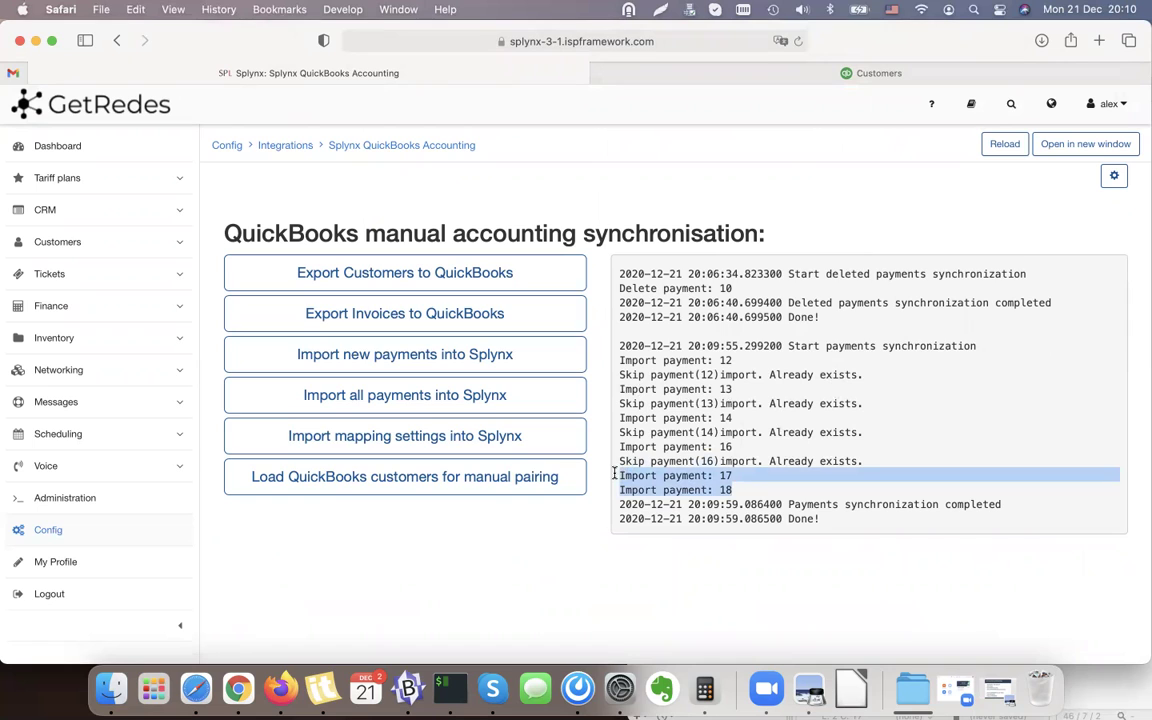
{"action": "left_click", "coordinate": [651, 488]}
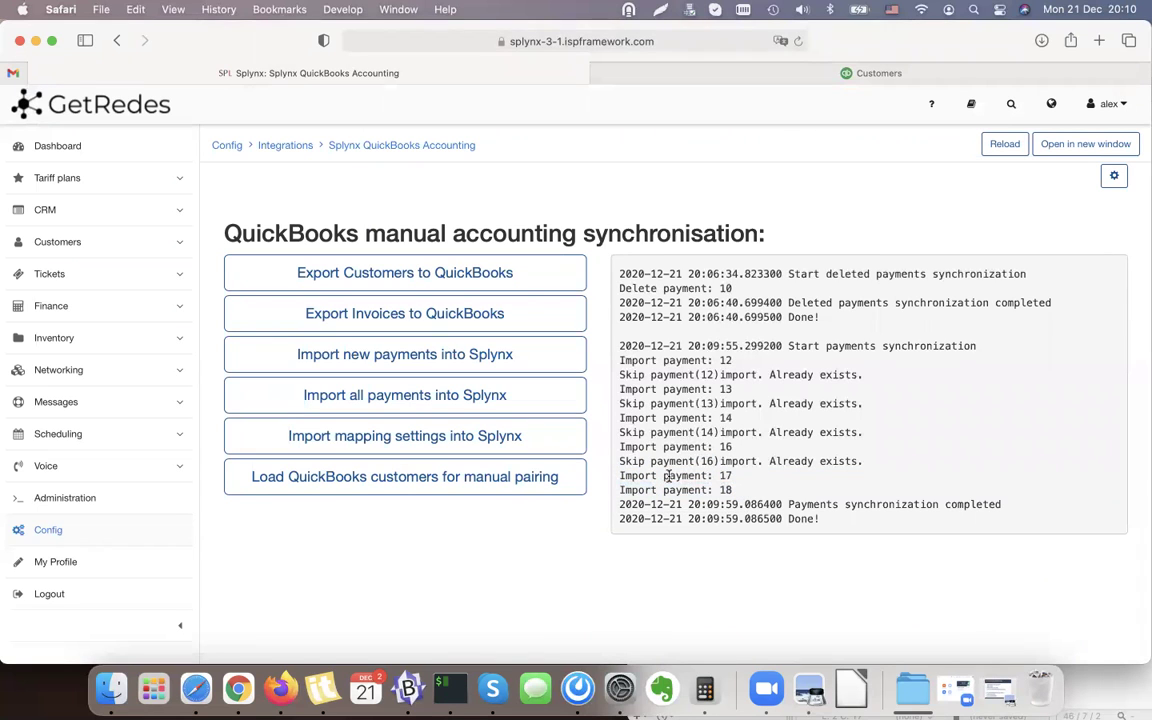
{"action": "left_click", "coordinate": [120, 316]}
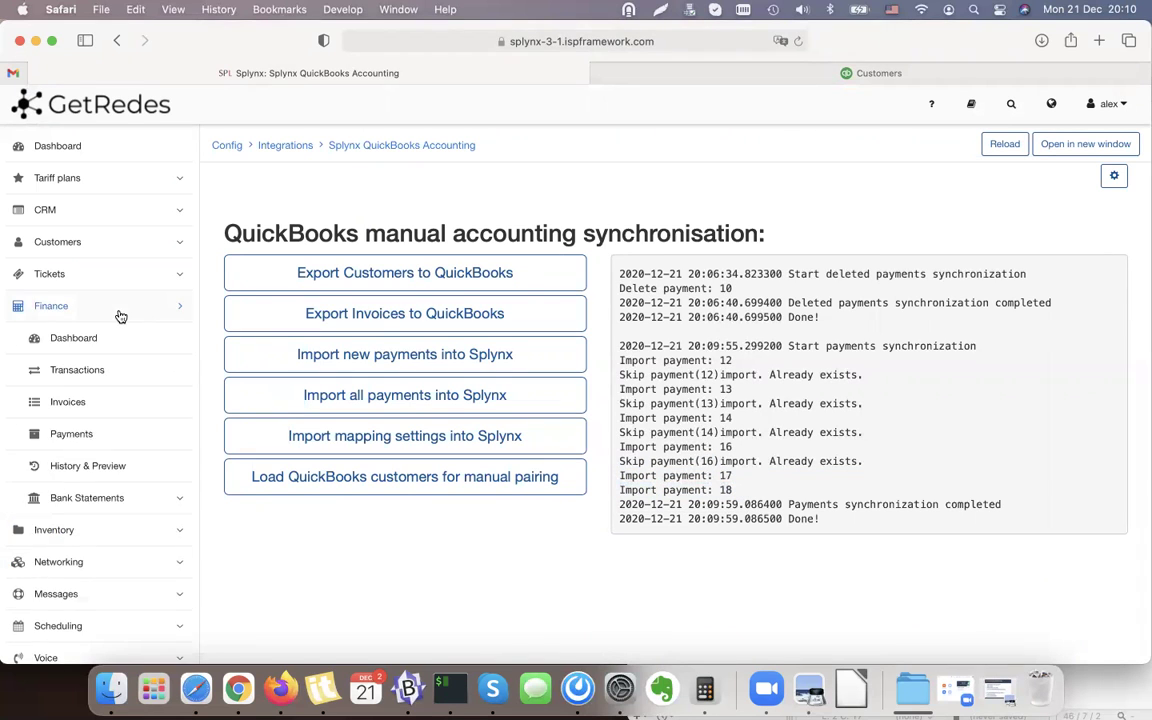
Open Finance › Payments and check the QuickBooks payments of 40.00 € and 88.00 €.
{"action": "left_click", "coordinate": [89, 436]}
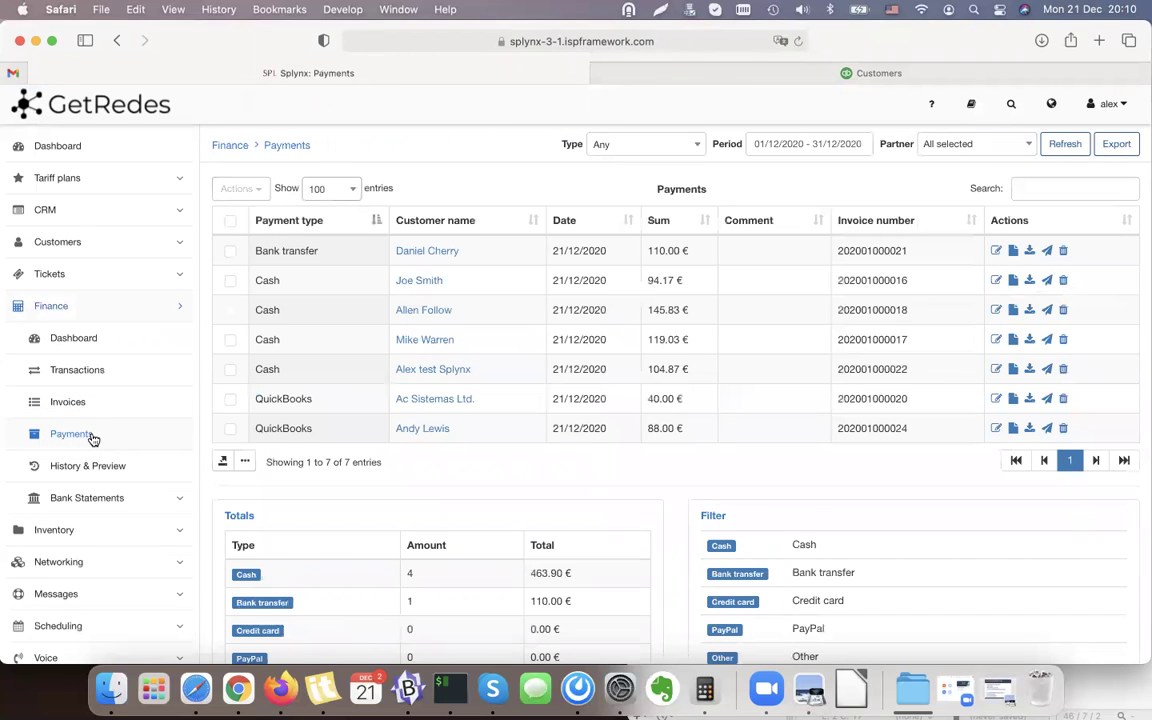
{"action": "scroll", "coordinate": [548, 400], "scroll_direction": "down", "scroll_amount": 2}
{"action": "double_click", "coordinate": [277, 362]}
{"action": "double_click", "coordinate": [661, 362]}
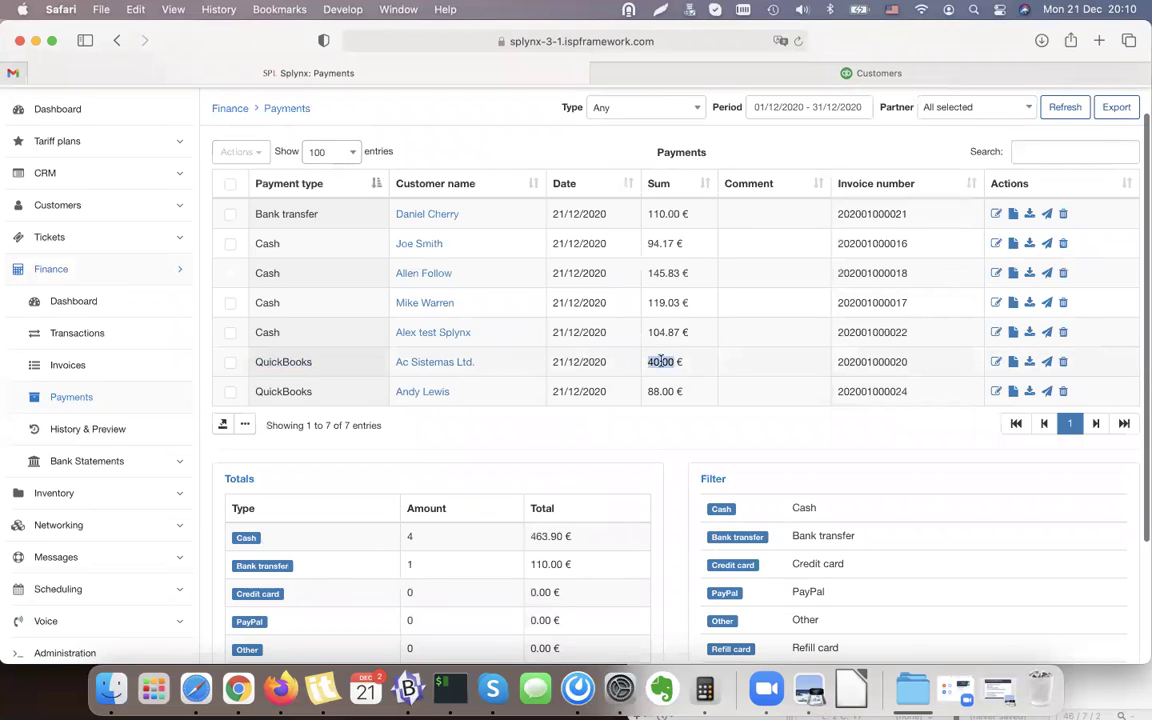
{"action": "double_click", "coordinate": [287, 390]}
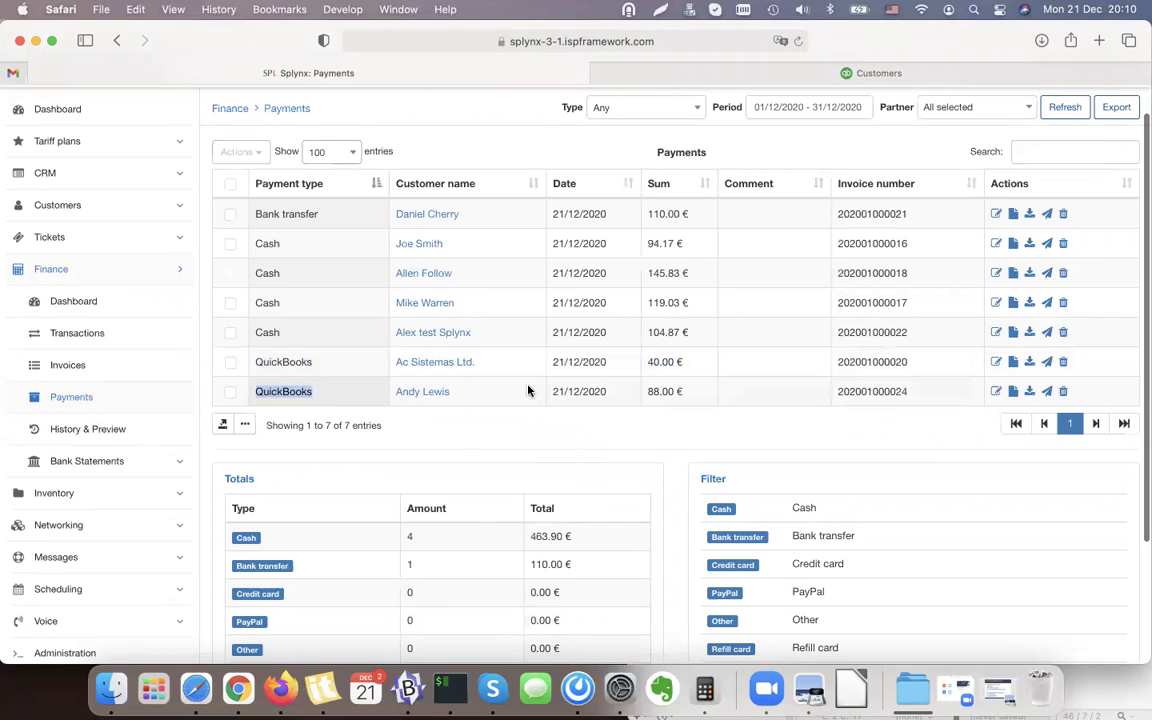
{"action": "double_click", "coordinate": [663, 391]}
{"action": "left_click", "coordinate": [663, 388]}
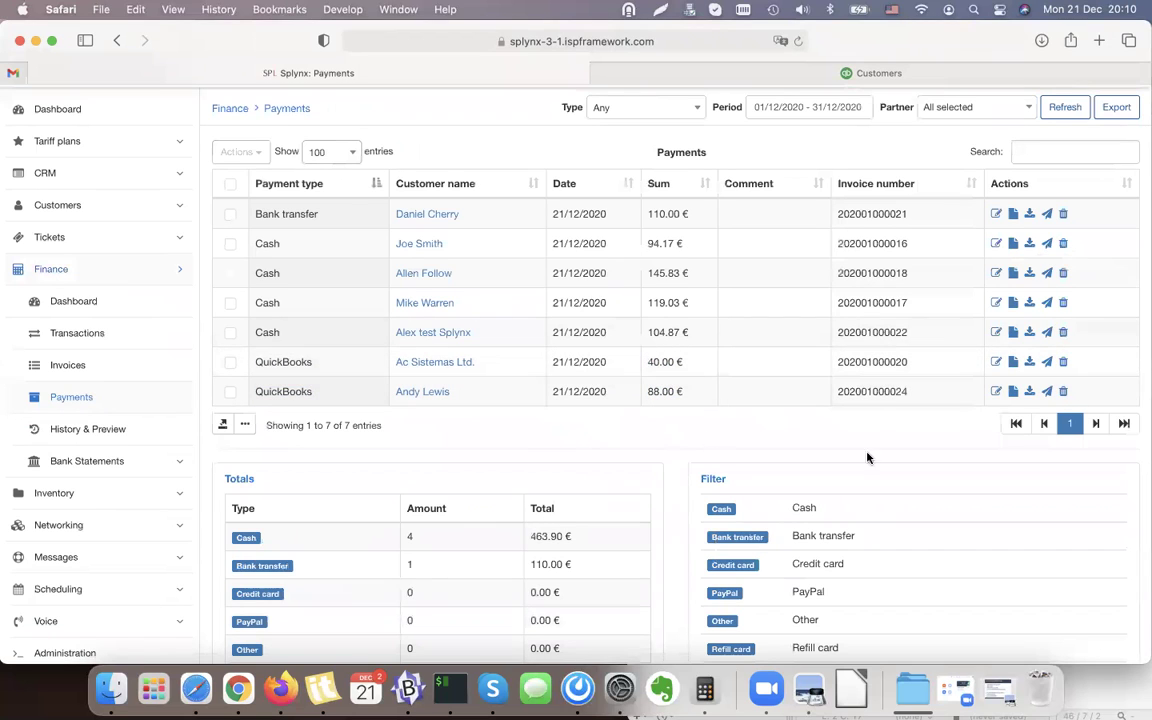
{"action": "left_click", "coordinate": [663, 388]}
{"action": "left_click", "coordinate": [97, 460]}
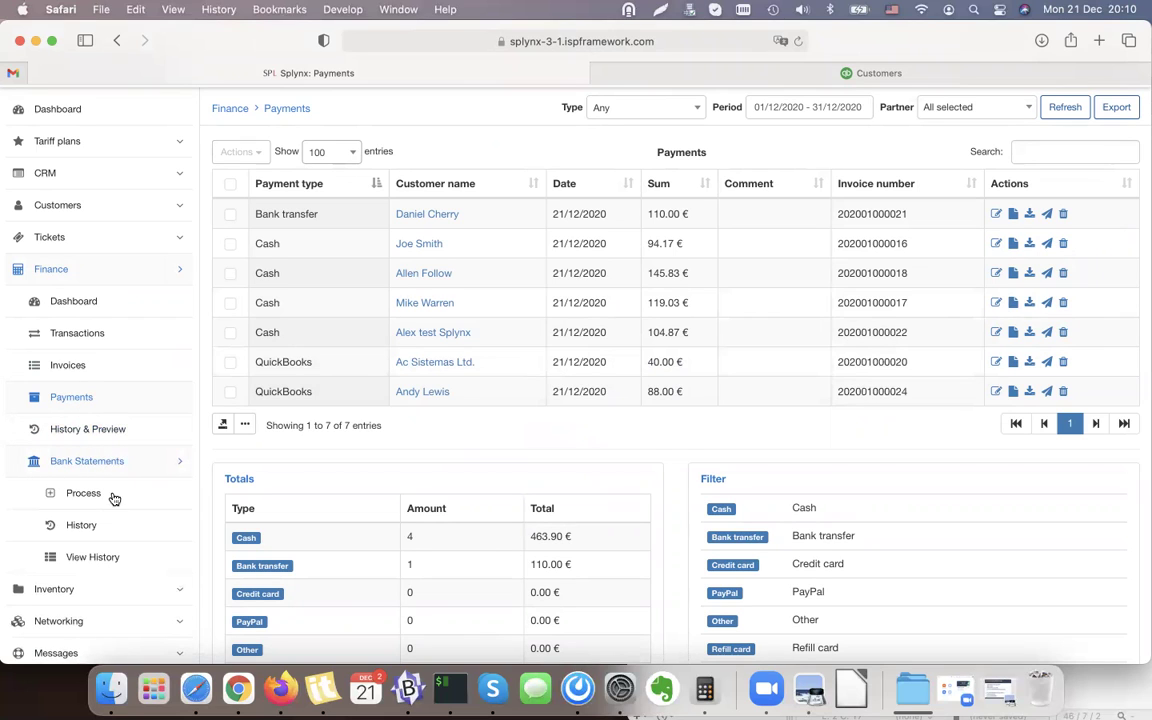
Open Bank Statements History and review the Quickbooks 12/2020 statement's entries, including payment 17.
{"action": "left_click", "coordinate": [84, 525]}
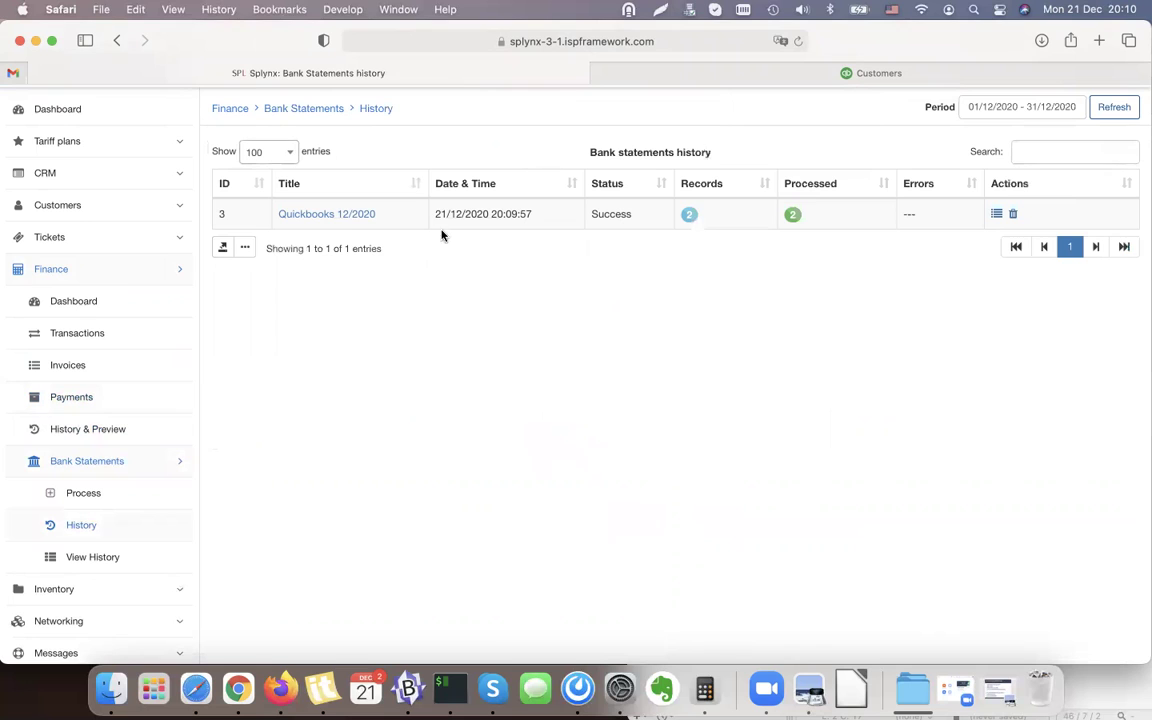
{"action": "left_click", "coordinate": [996, 214]}
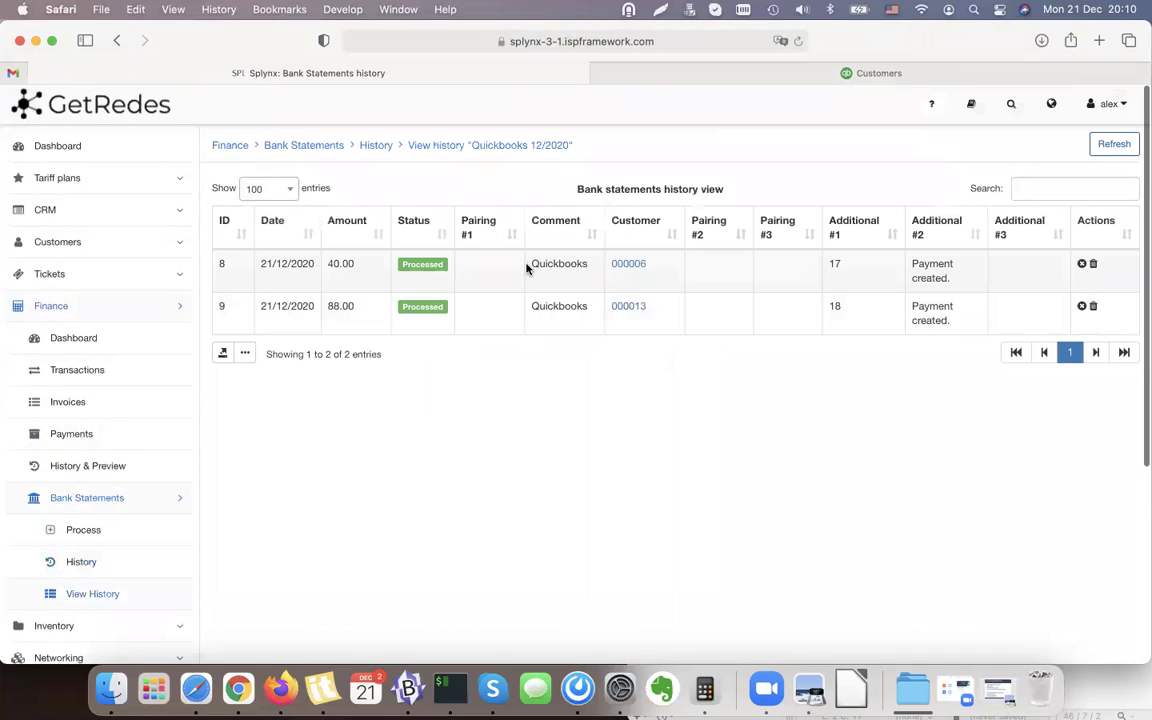
{"action": "left_click_drag", "start_coordinate": [856, 270], "coordinate": [854, 321]}
{"action": "left_click", "coordinate": [537, 311]}
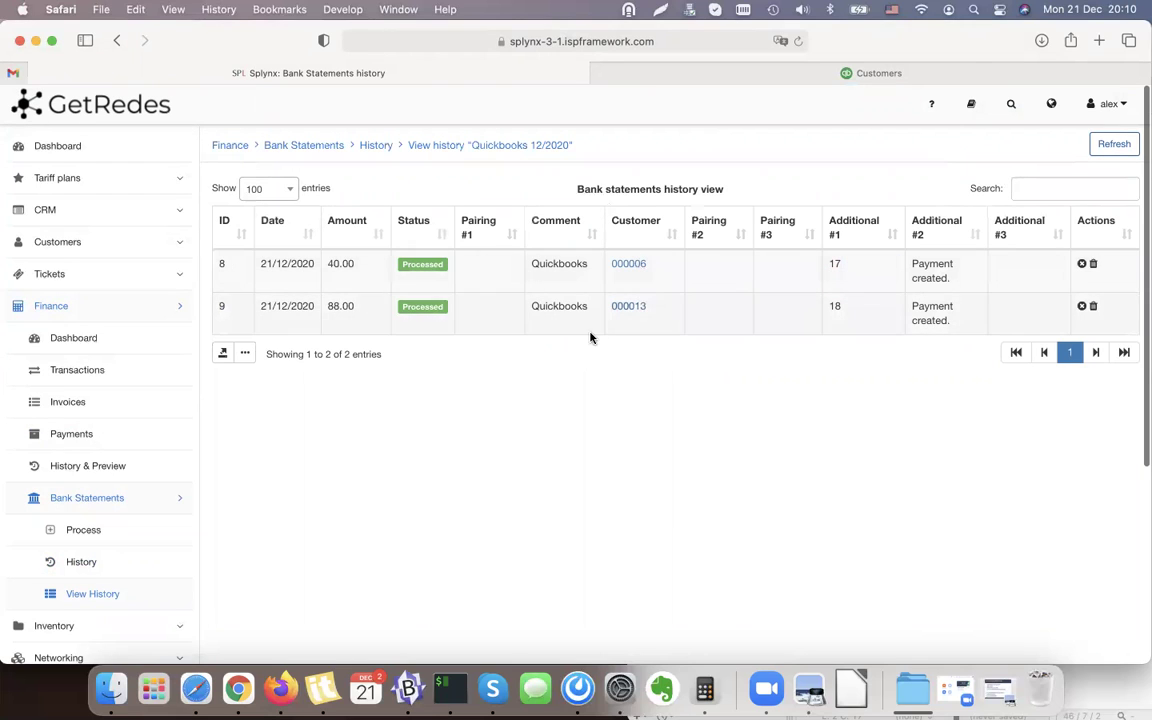
{"action": "left_click", "coordinate": [116, 41]}
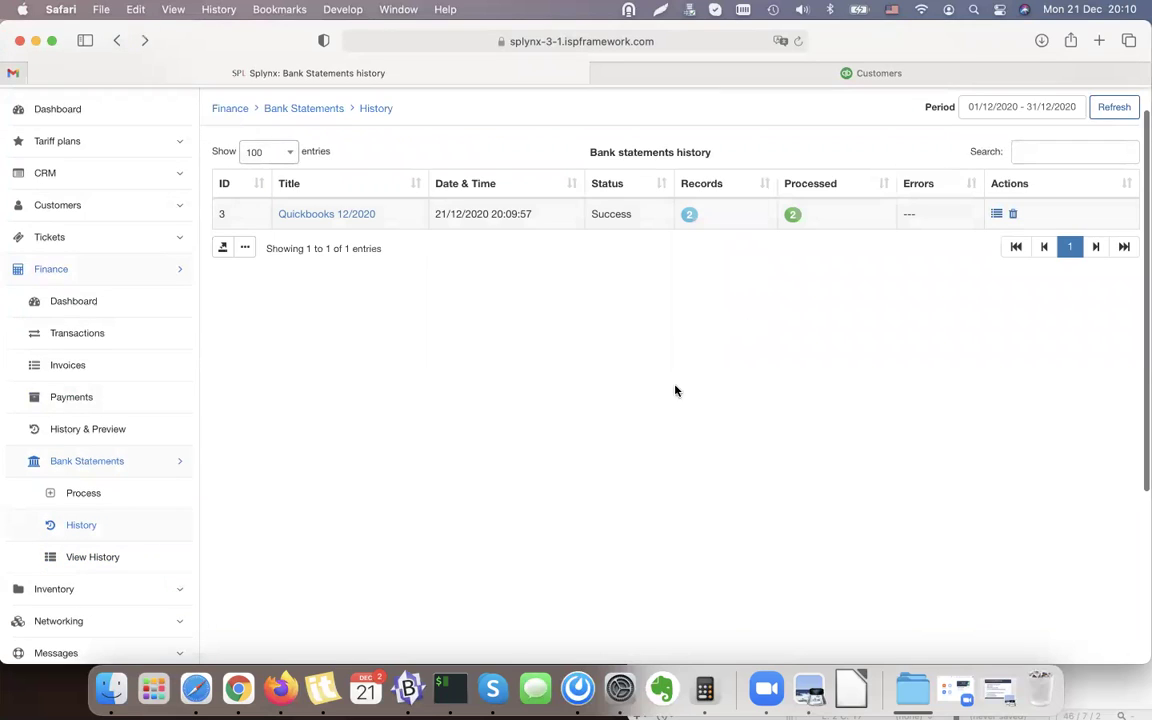
{"action": "scroll", "coordinate": [915, 434], "scroll_direction": "up", "scroll_amount": 2}
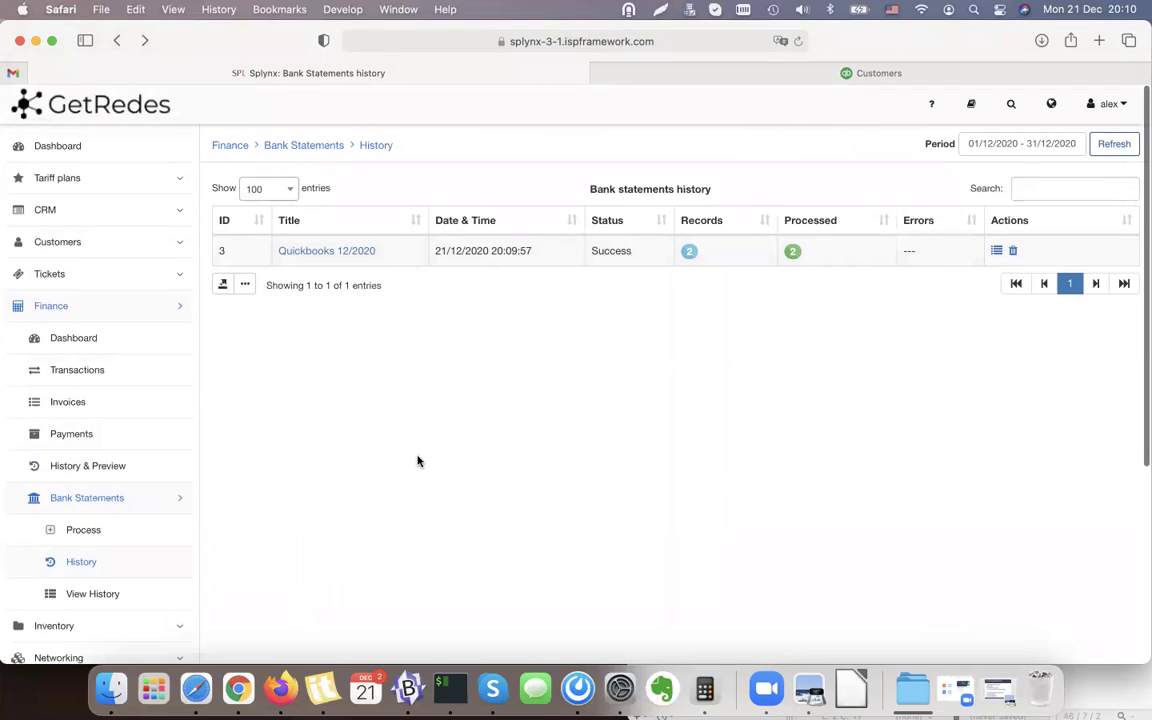